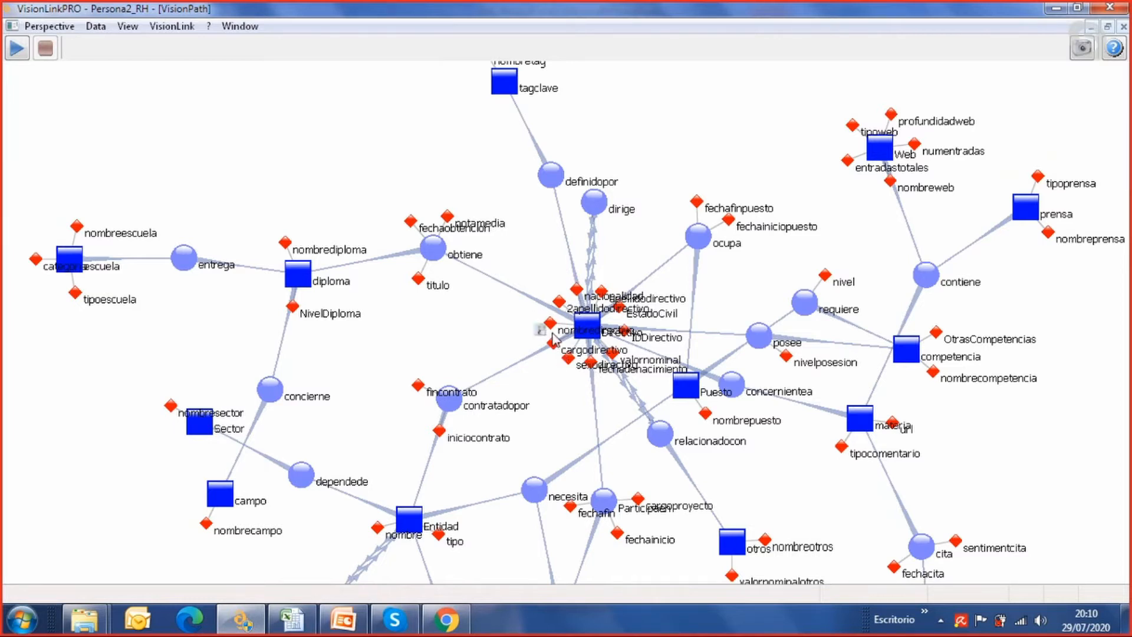
Examine the attributes attached to the Directivo entity and its surrounding relations in the schema
{"action": "scroll", "coordinate": [590, 348], "scroll_direction": "up", "scroll_amount": 4}
{"action": "scroll", "coordinate": [592, 352], "scroll_direction": "up", "scroll_amount": 5}
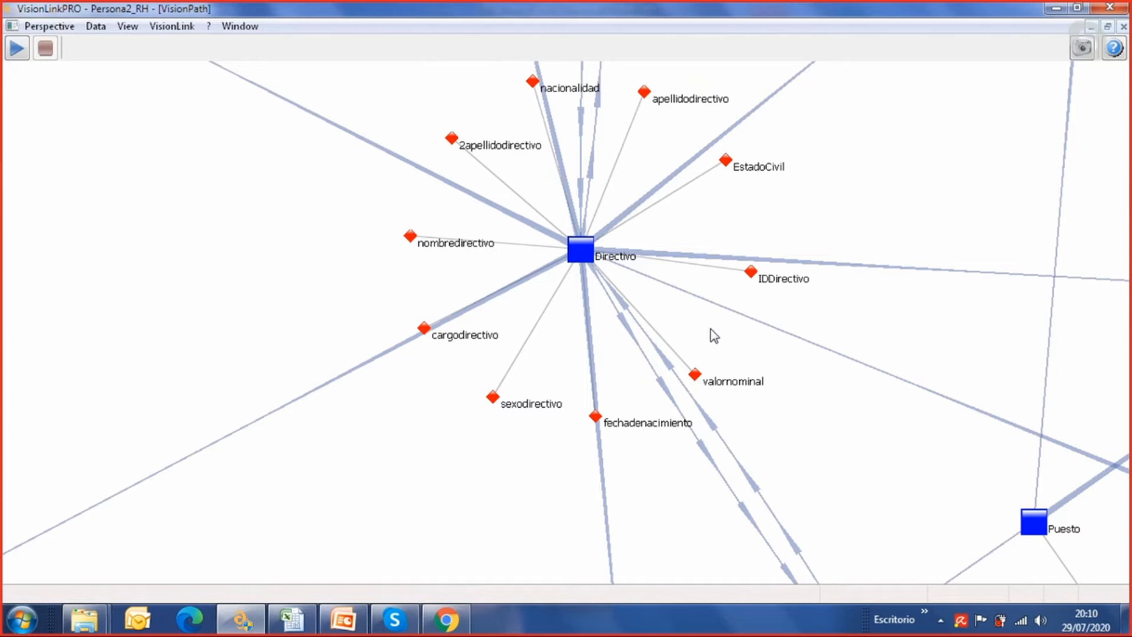
{"action": "scroll", "coordinate": [529, 330], "scroll_direction": "up", "scroll_amount": 3}
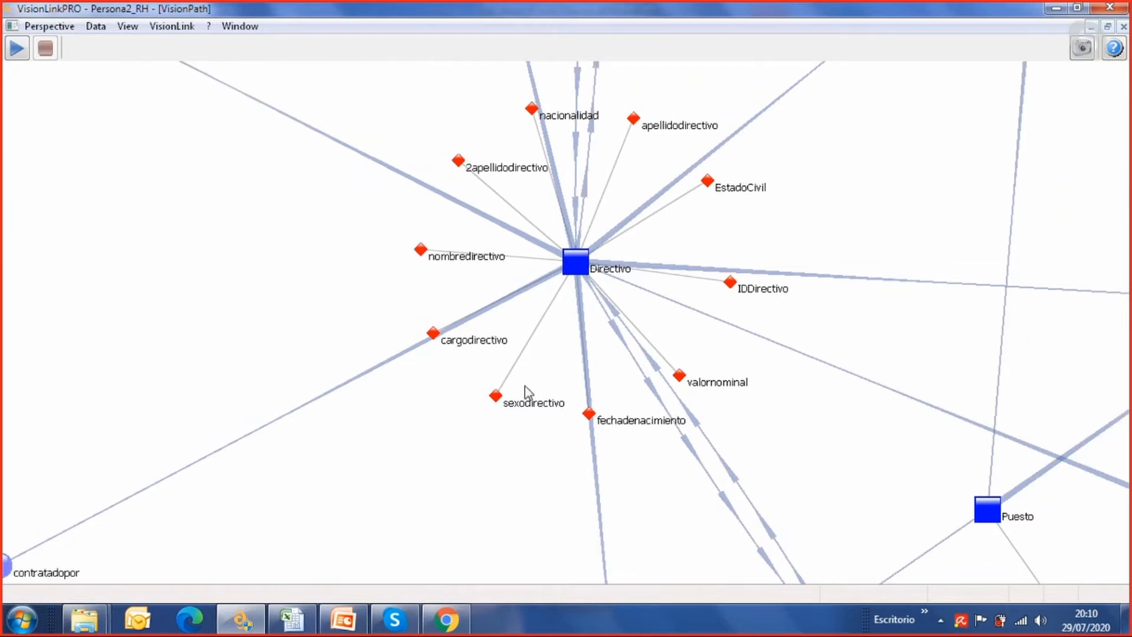
{"action": "scroll", "coordinate": [499, 361], "scroll_direction": "up", "scroll_amount": 4}
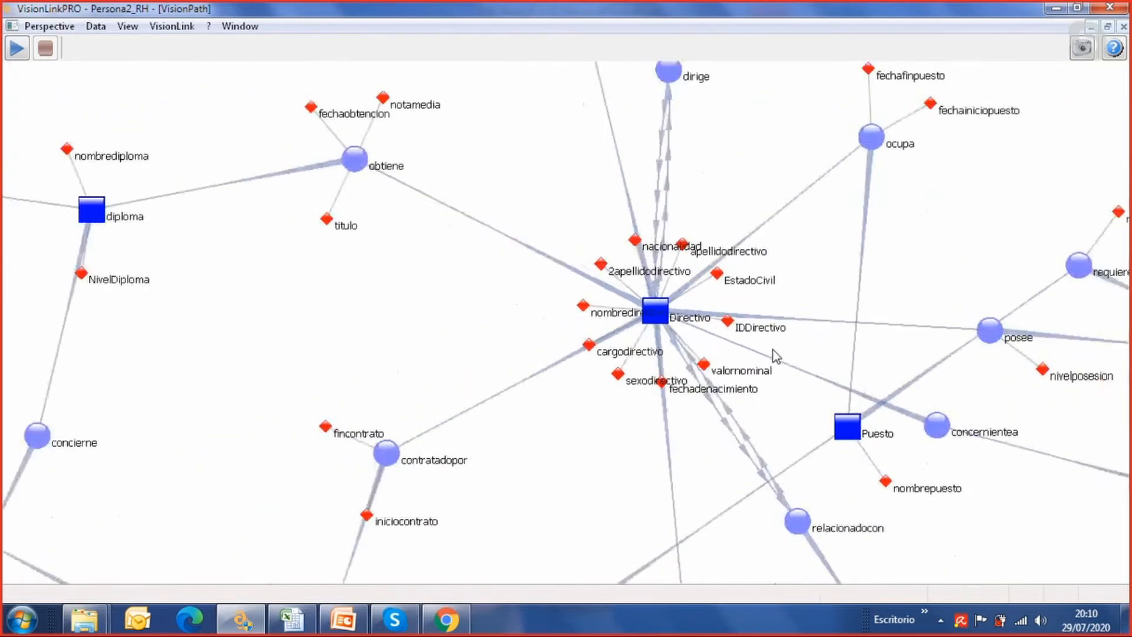
{"action": "scroll", "coordinate": [583, 386], "scroll_direction": "up", "scroll_amount": 2}
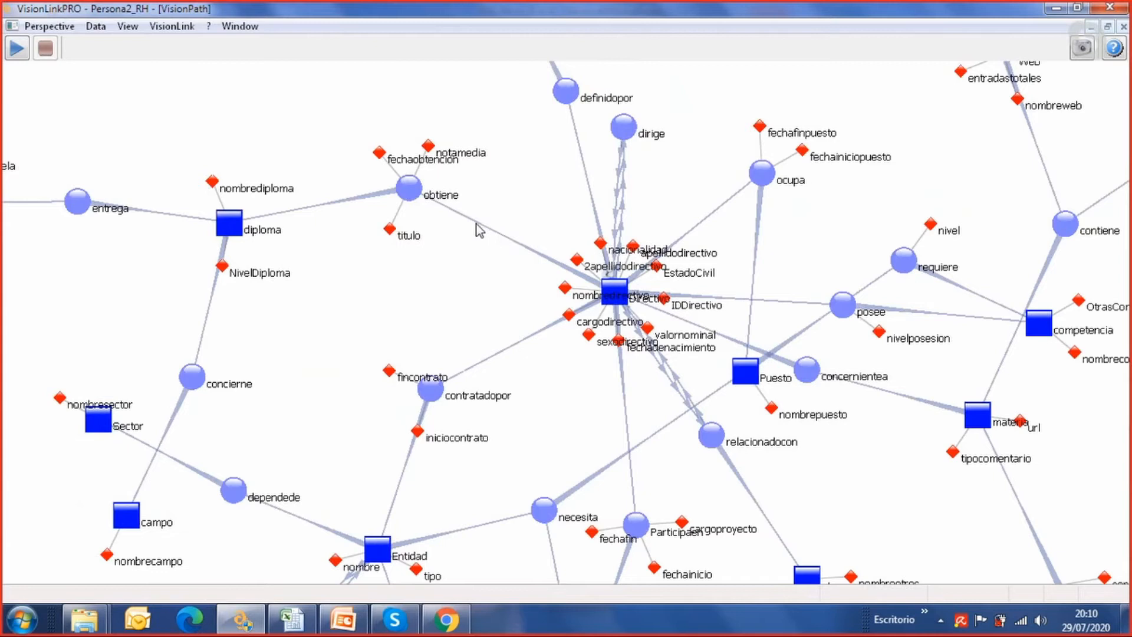
Spread out the education branch by moving the diploma entity slightly up and the campo entity up and away from Sector
{"action": "left_click_drag", "start_coordinate": [232, 225], "coordinate": [236, 202]}
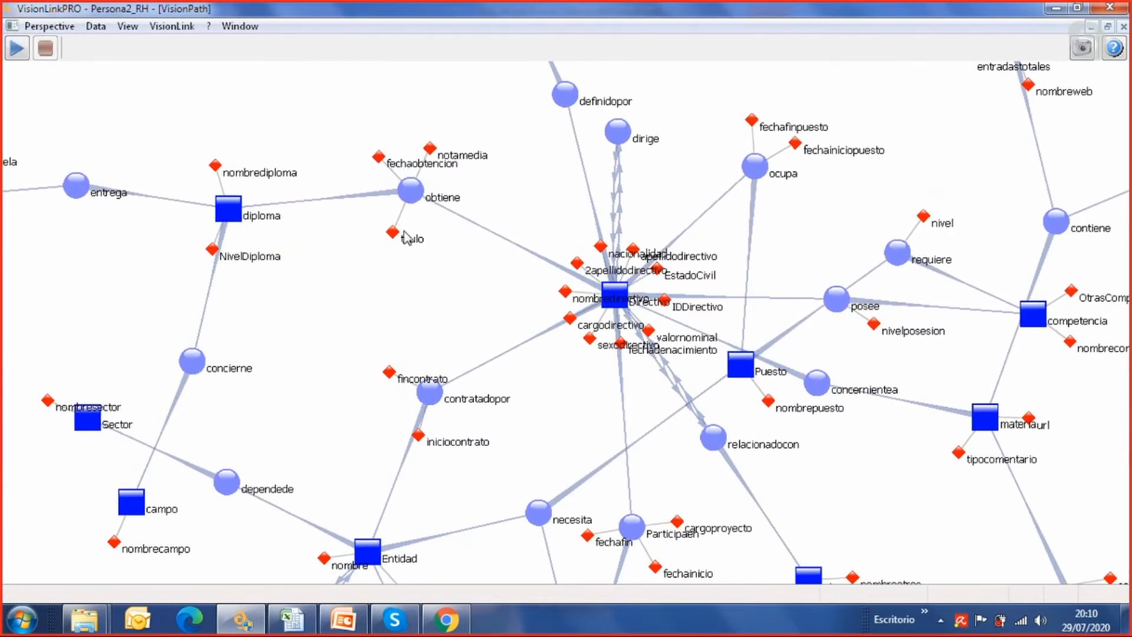
{"action": "left_click_drag", "start_coordinate": [336, 263], "coordinate": [467, 271]}
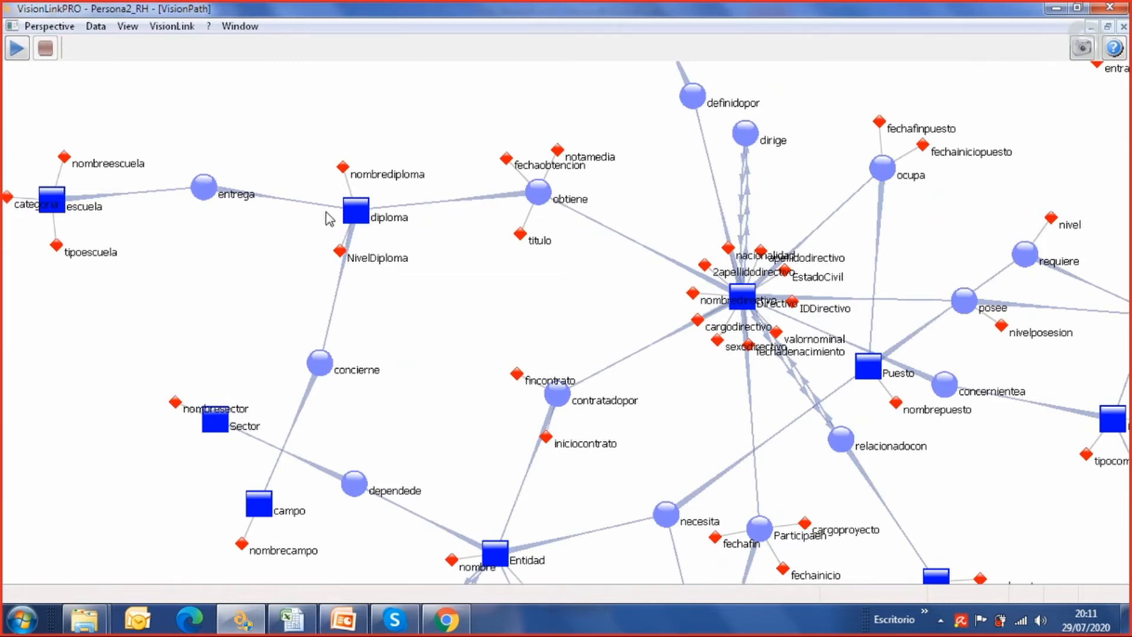
{"action": "left_click_drag", "start_coordinate": [254, 509], "coordinate": [94, 371]}
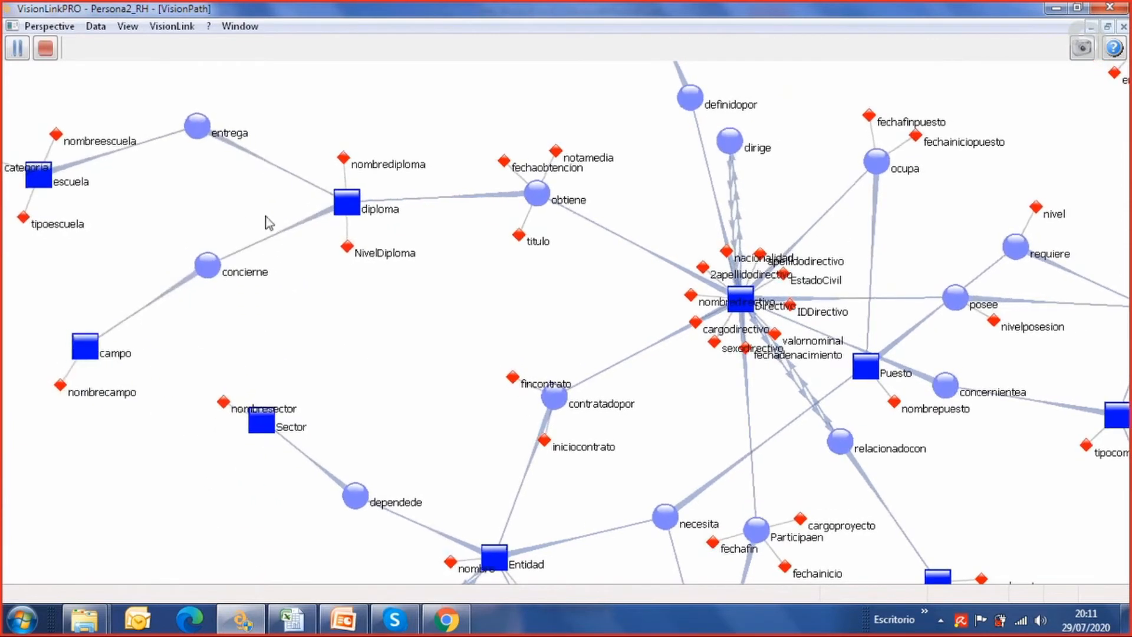
{"action": "left_click_drag", "start_coordinate": [387, 361], "coordinate": [315, 322]}
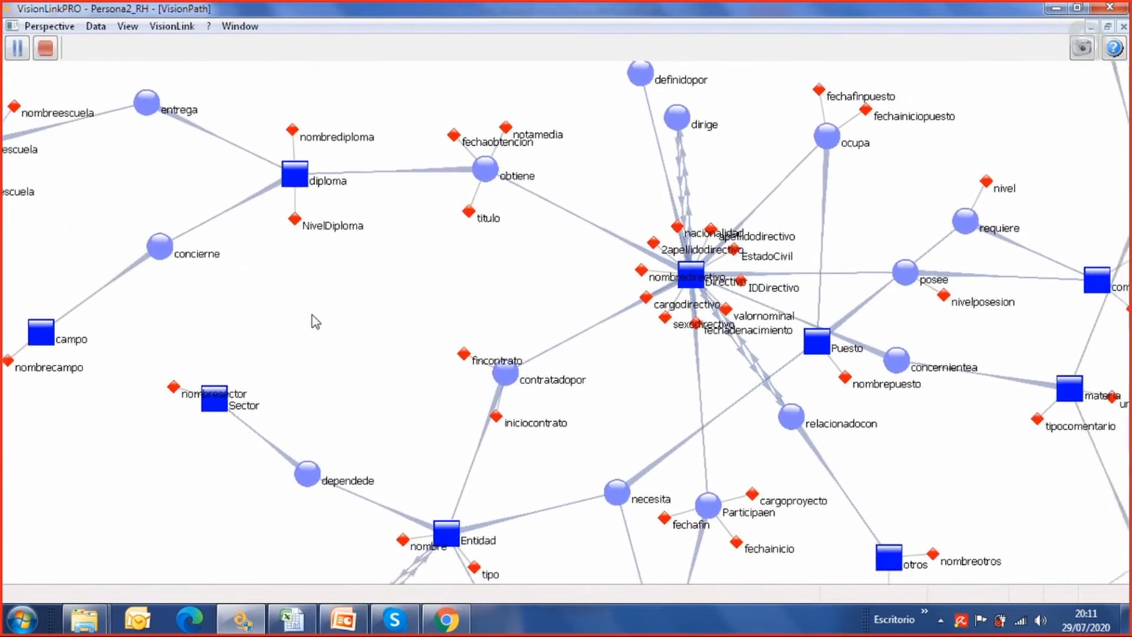
Move the Participaen relation up and left, away from necesita and next to contratadopor
{"action": "left_click_drag", "start_coordinate": [662, 371], "coordinate": [567, 442]}
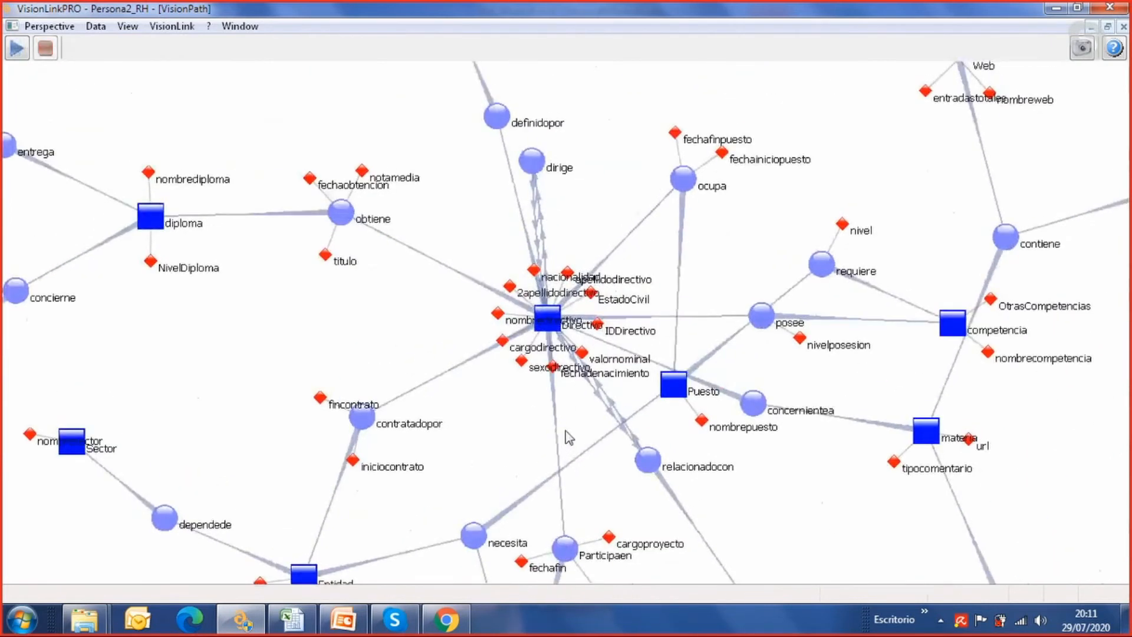
{"action": "scroll", "coordinate": [567, 436], "scroll_direction": "down", "scroll_amount": 3}
{"action": "left_click_drag", "start_coordinate": [754, 323], "coordinate": [738, 245]}
{"action": "left_click_drag", "start_coordinate": [598, 405], "coordinate": [615, 359]}
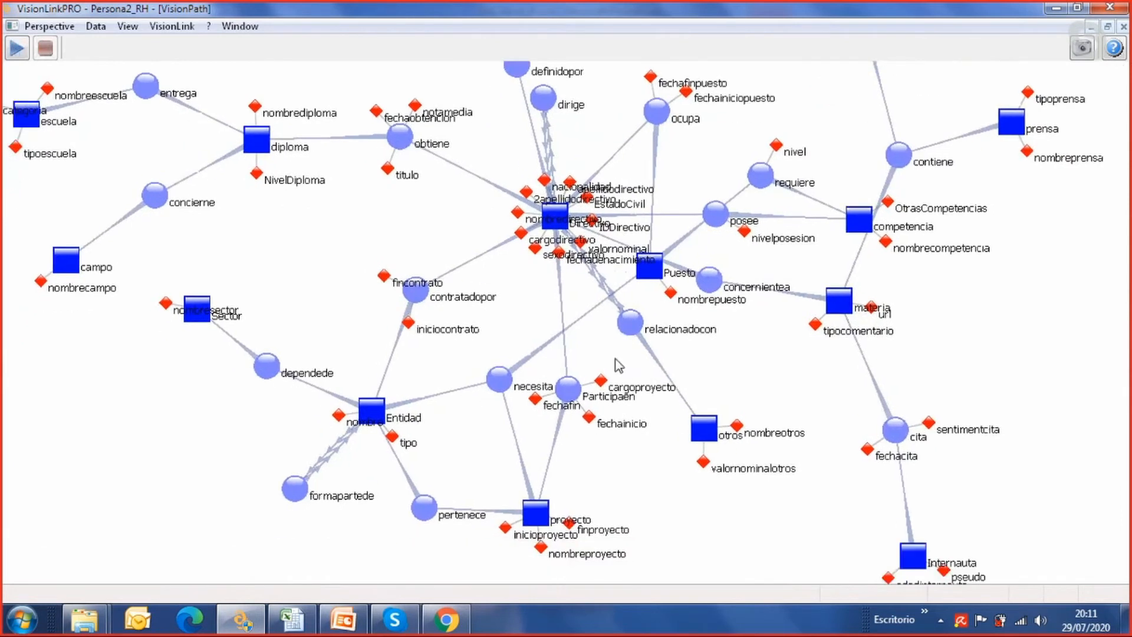
{"action": "left_click_drag", "start_coordinate": [574, 394], "coordinate": [440, 338]}
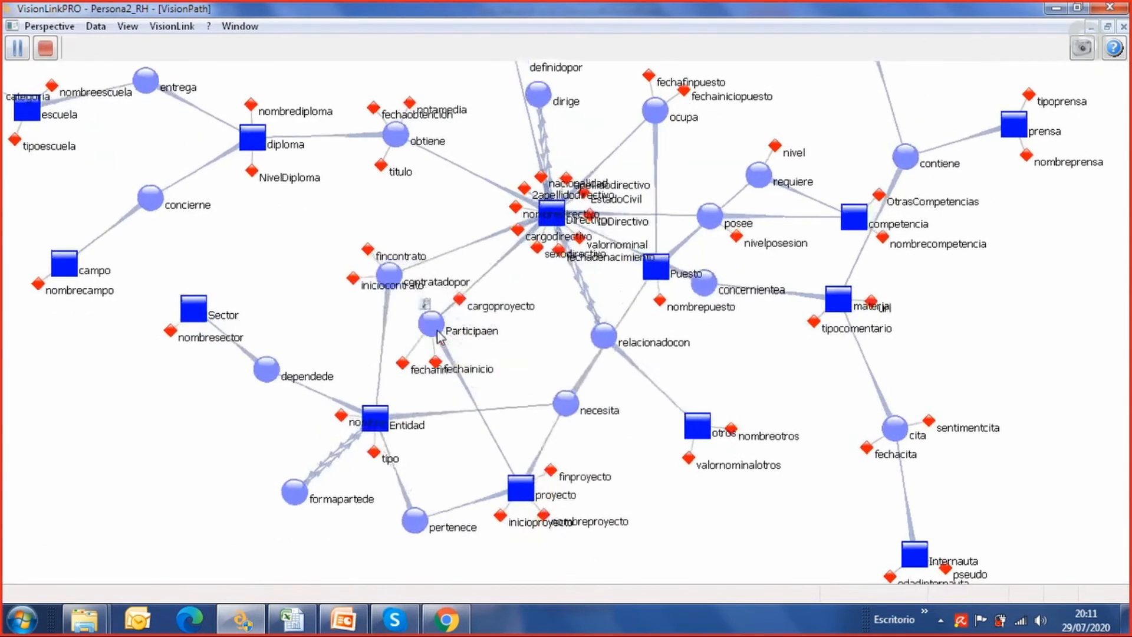
Examine the relacionadocon relation linking Directivo to itself and to the otros entity
{"action": "scroll", "coordinate": [571, 370], "scroll_direction": "up", "scroll_amount": 5}
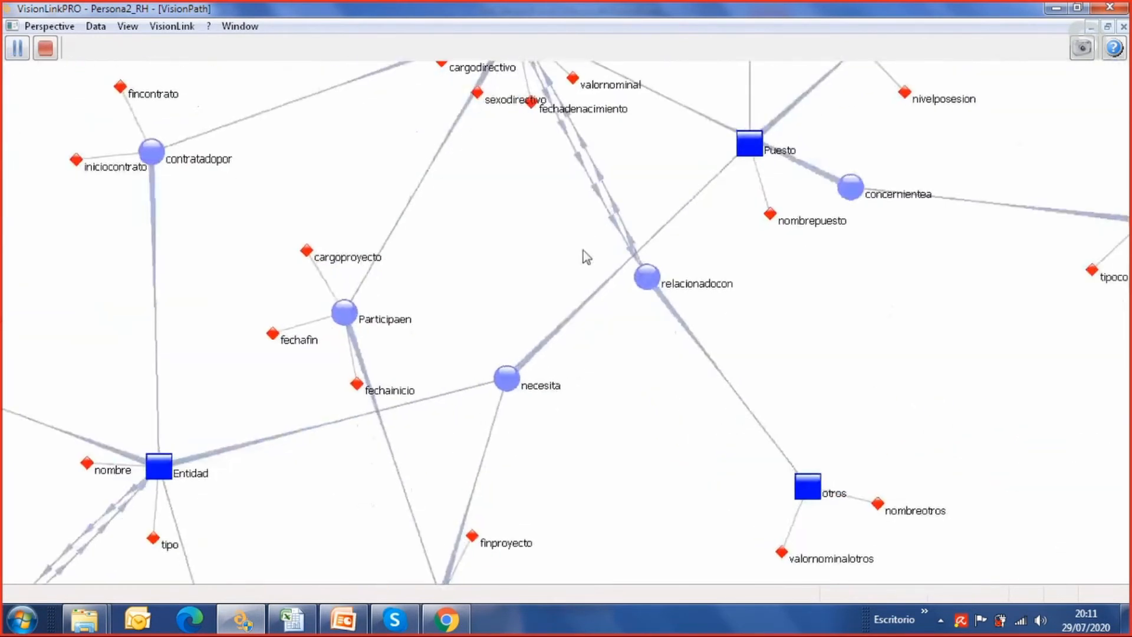
{"action": "left_click_drag", "start_coordinate": [583, 250], "coordinate": [592, 358]}
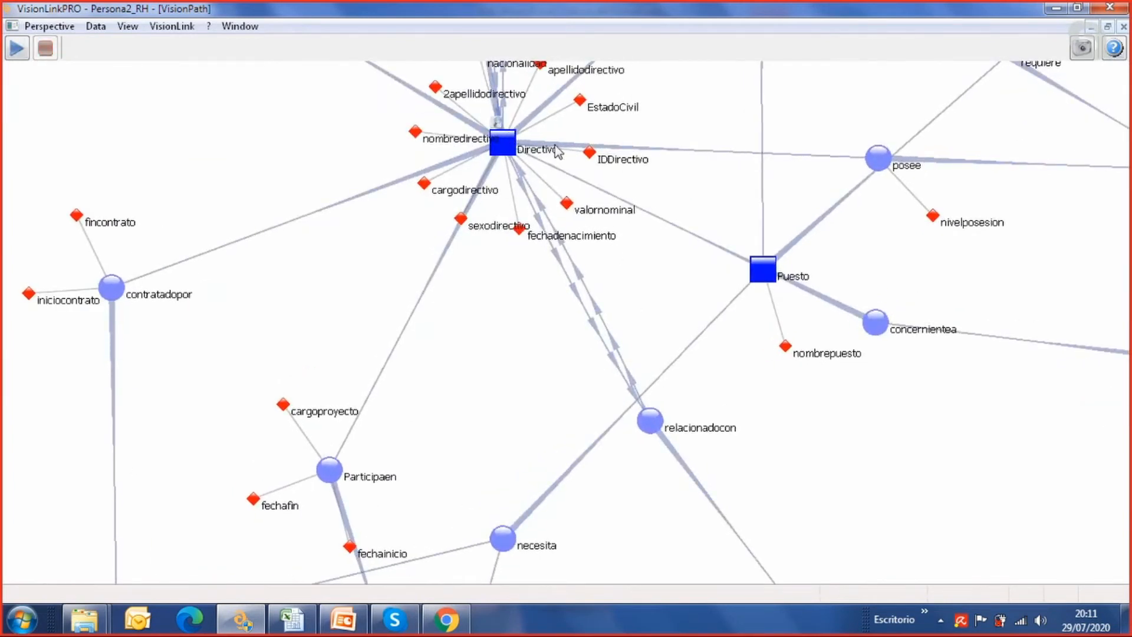
{"action": "left_click_drag", "start_coordinate": [823, 474], "coordinate": [675, 242]}
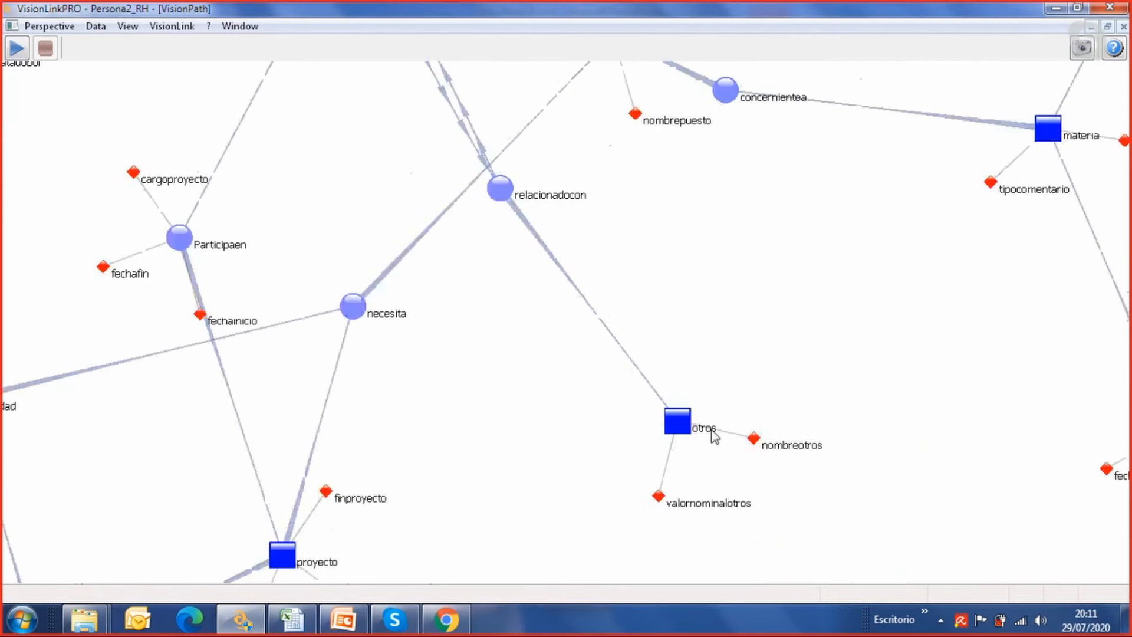
{"action": "left_click_drag", "start_coordinate": [682, 301], "coordinate": [820, 543]}
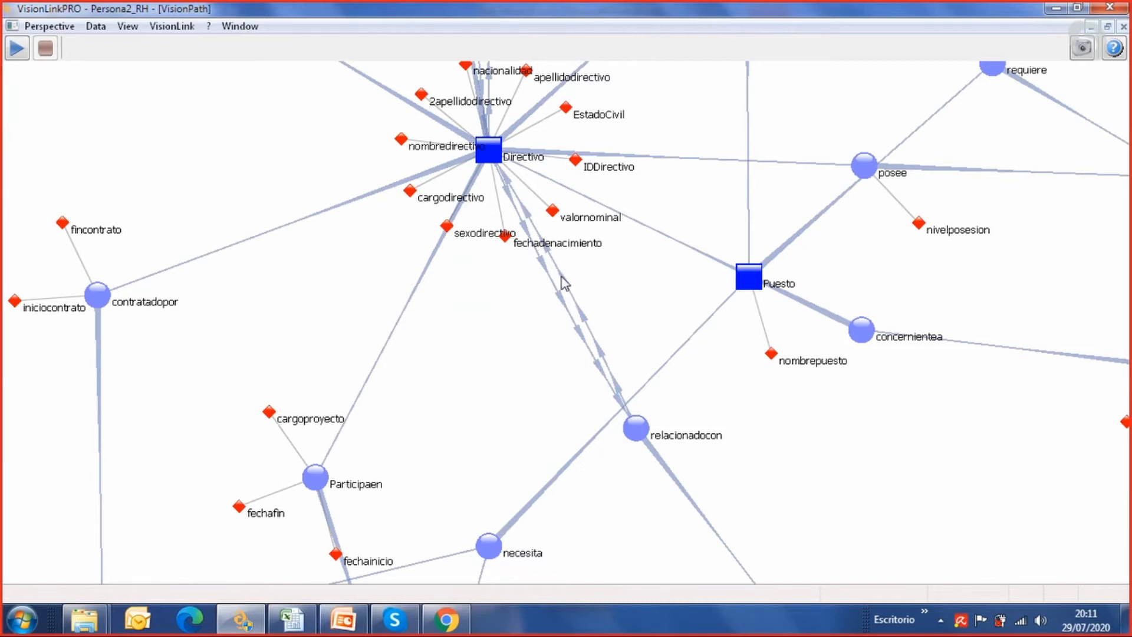
{"action": "left_click_drag", "start_coordinate": [745, 282], "coordinate": [743, 352]}
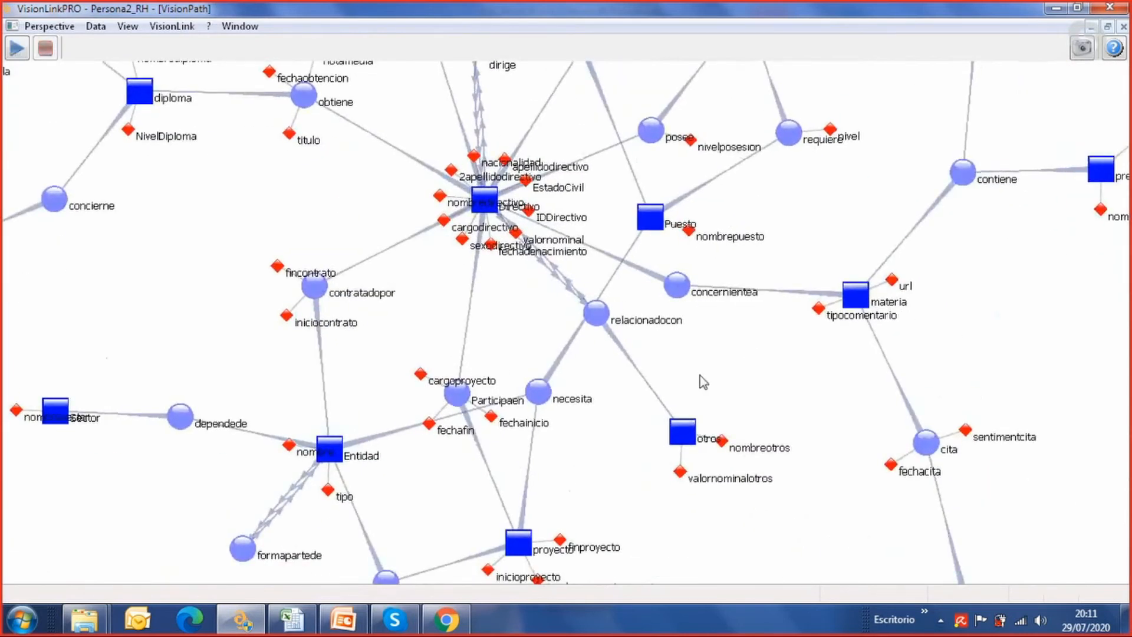
Shift the Participaen relation slightly down and right, then inspect the relations and attributes around the proyecto entity
{"action": "left_click_drag", "start_coordinate": [460, 388], "coordinate": [493, 407]}
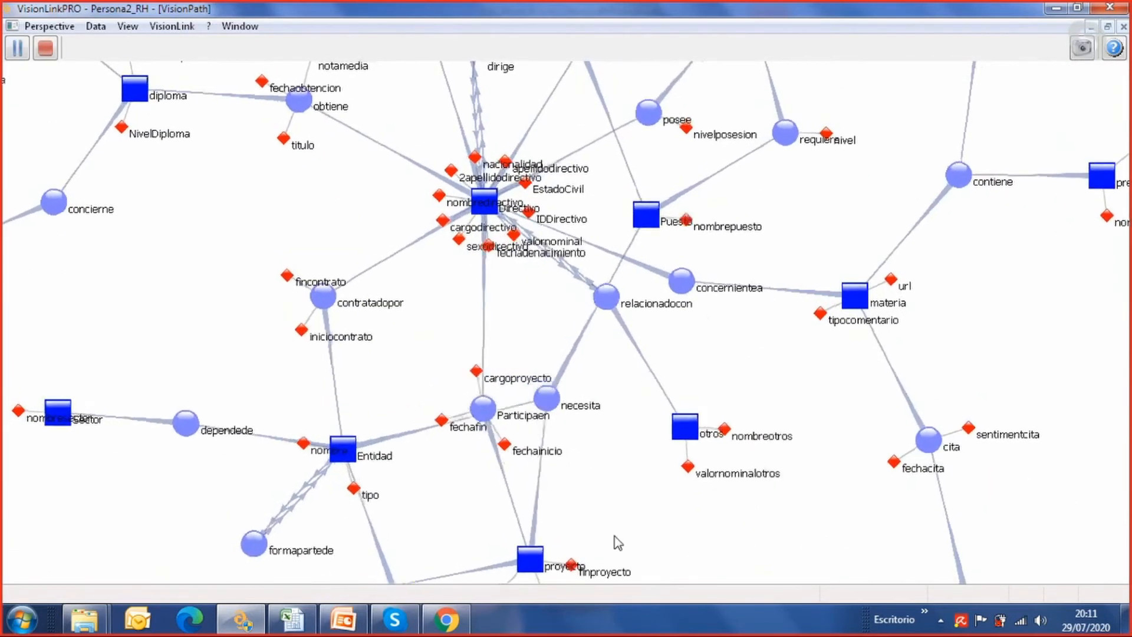
{"action": "scroll", "coordinate": [615, 538], "scroll_direction": "down", "scroll_amount": 2}
{"action": "scroll", "coordinate": [678, 560], "scroll_direction": "up", "scroll_amount": 2}
{"action": "left_click_drag", "start_coordinate": [678, 560], "coordinate": [730, 387]}
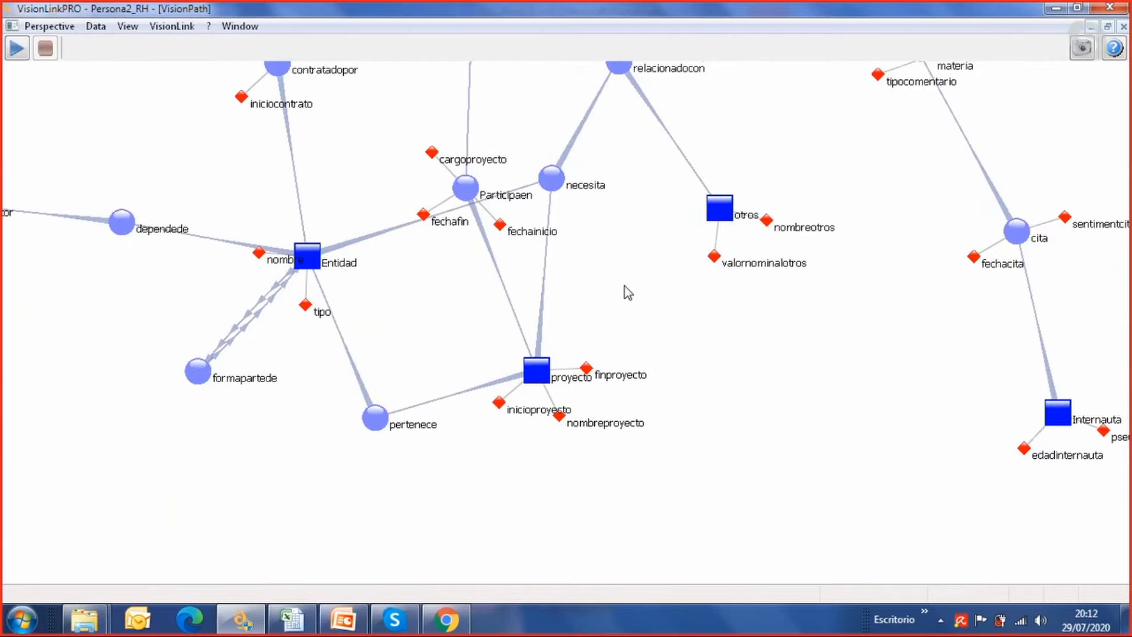
{"action": "left_click_drag", "start_coordinate": [635, 253], "coordinate": [649, 377]}
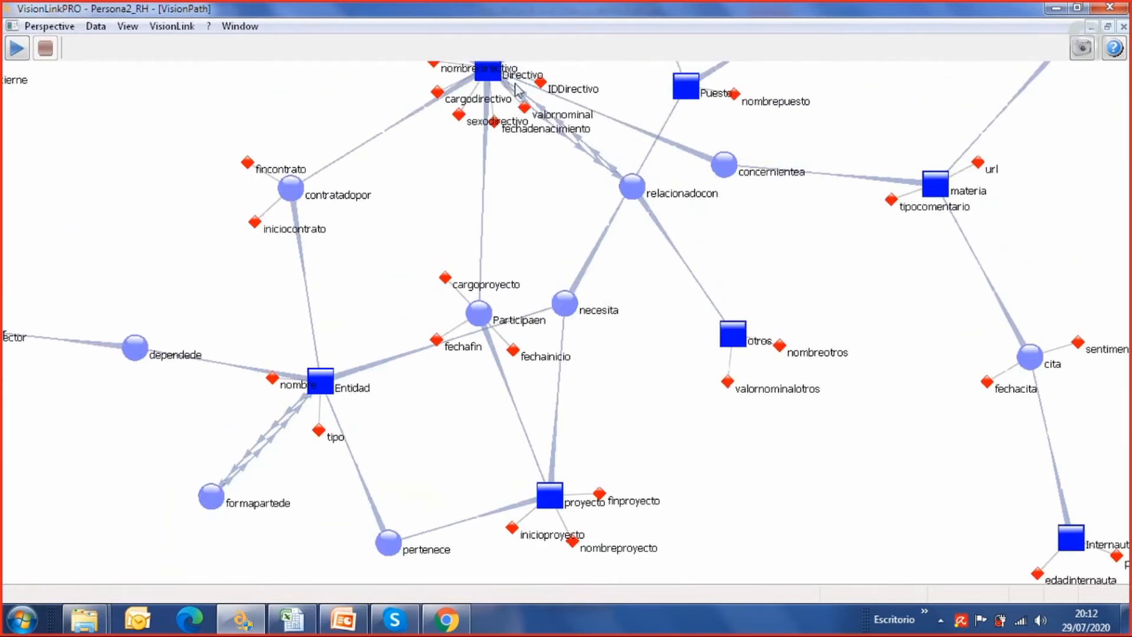
{"action": "left_click_drag", "start_coordinate": [666, 388], "coordinate": [662, 305]}
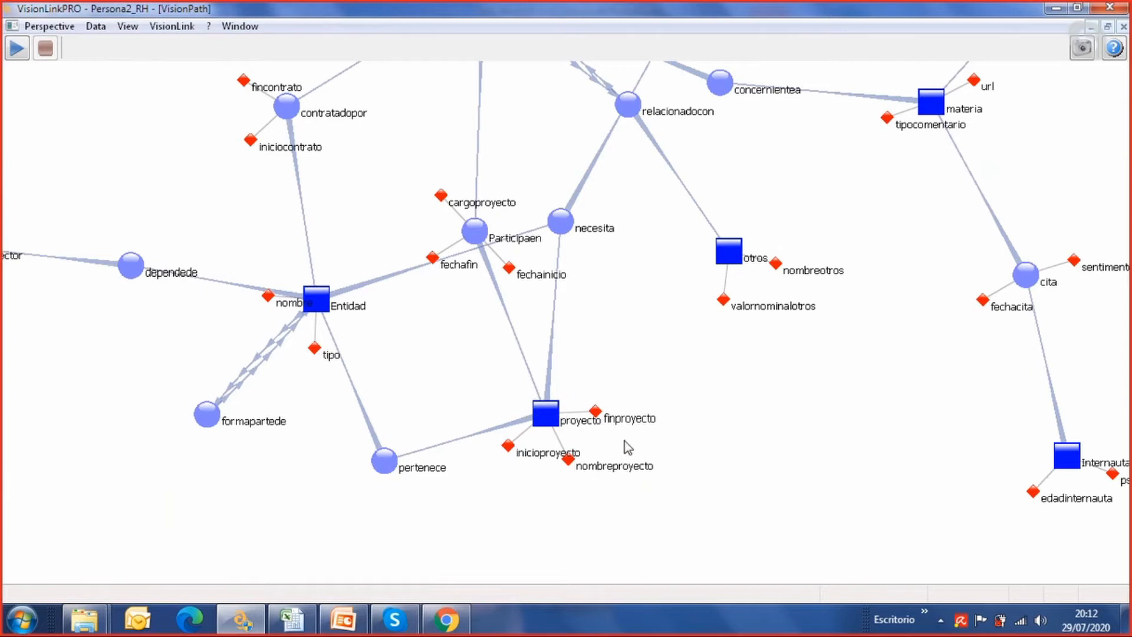
{"action": "left_click_drag", "start_coordinate": [636, 346], "coordinate": [661, 386]}
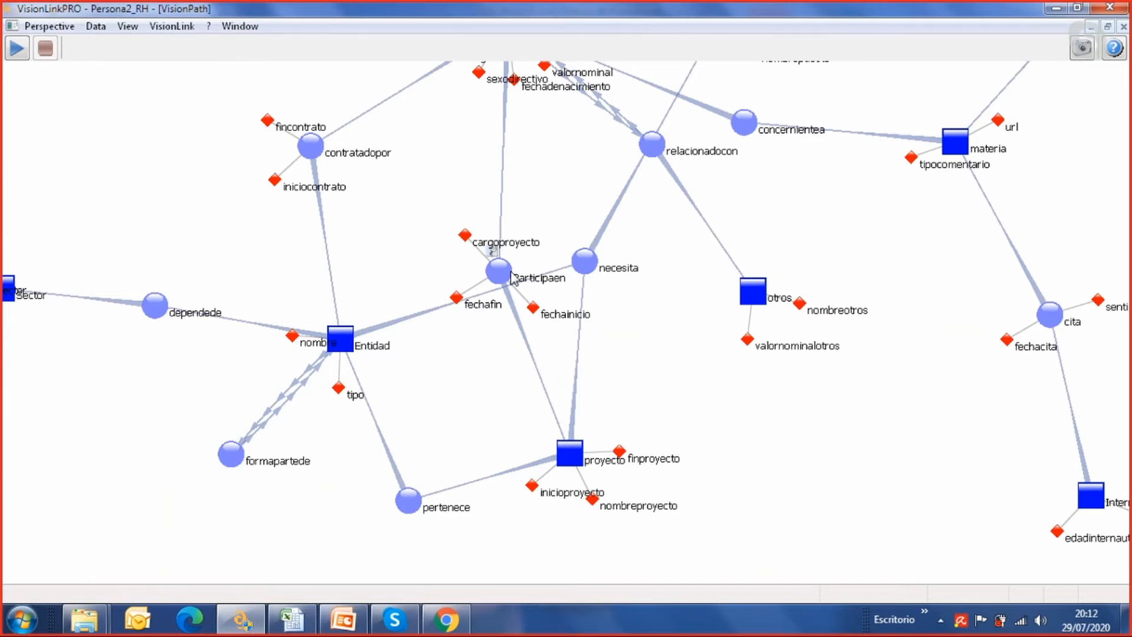
Move the Participaen relation up toward Directivo and review the schema from escuela to Internauta
{"action": "left_click_drag", "start_coordinate": [502, 273], "coordinate": [522, 211]}
{"action": "left_click_drag", "start_coordinate": [669, 352], "coordinate": [680, 434]}
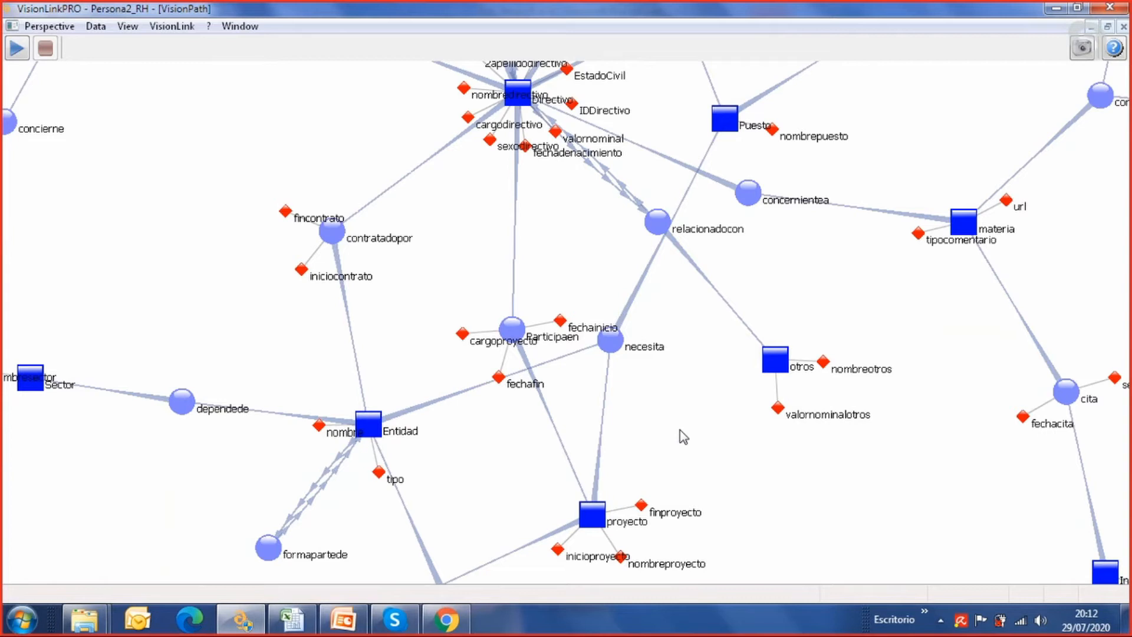
{"action": "scroll", "coordinate": [683, 436], "scroll_direction": "down", "scroll_amount": 5}
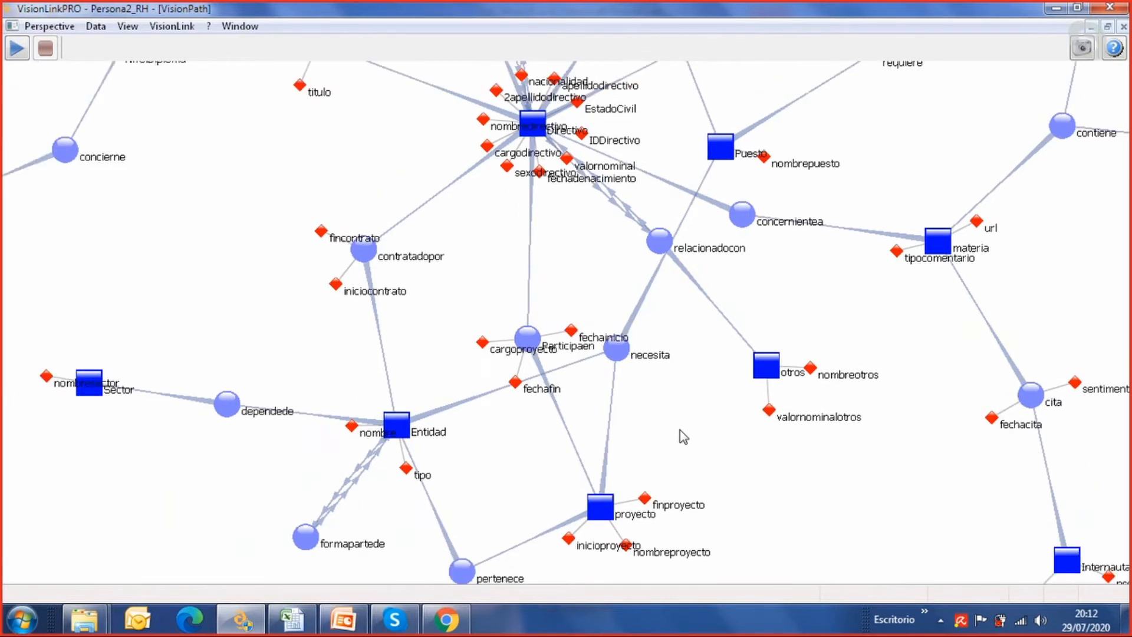
{"action": "left_click_drag", "start_coordinate": [820, 396], "coordinate": [729, 398]}
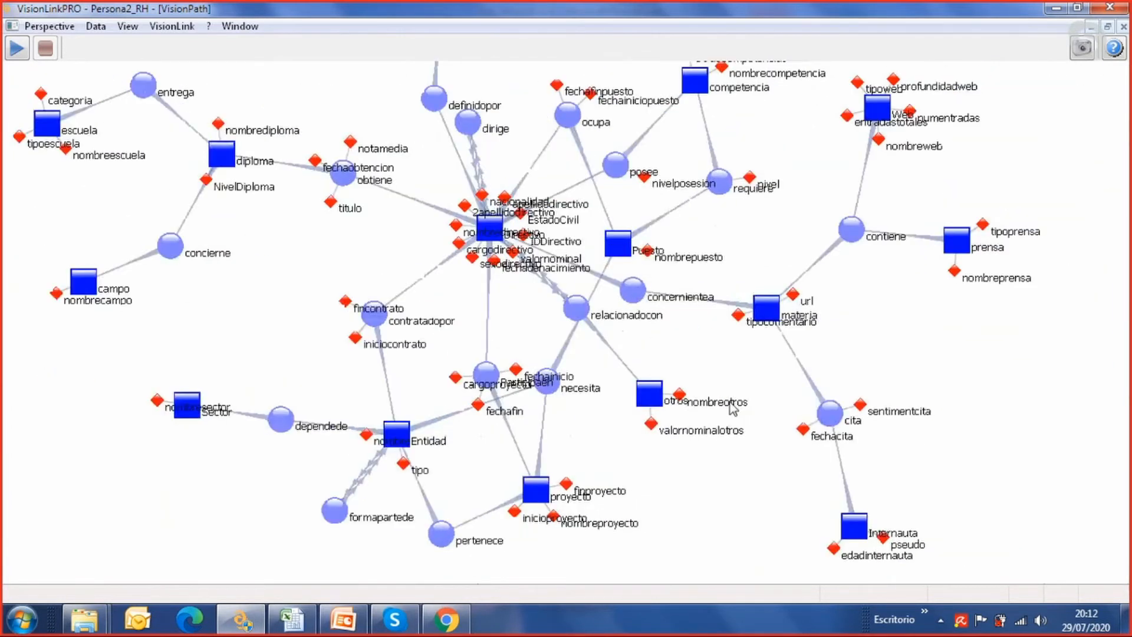
{"action": "left_click_drag", "start_coordinate": [894, 361], "coordinate": [905, 331]}
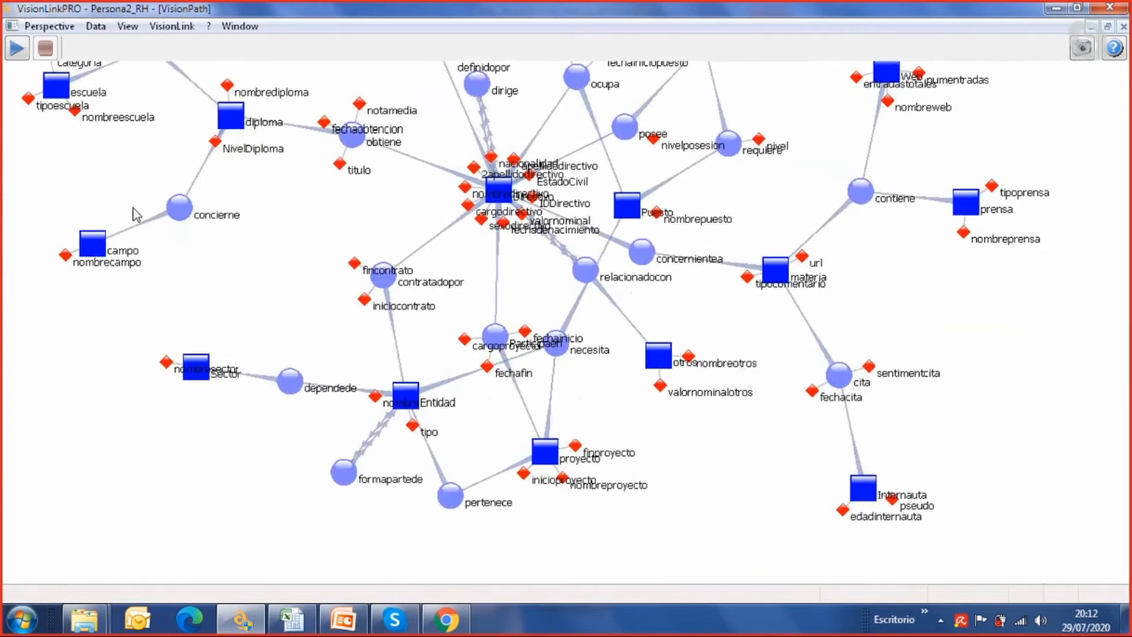
Open Perspective_[CAC_40].dbini from the CartoType folder and bring up its VisionPath schema instead of the link graph
{"action": "left_click", "coordinate": [50, 27]}
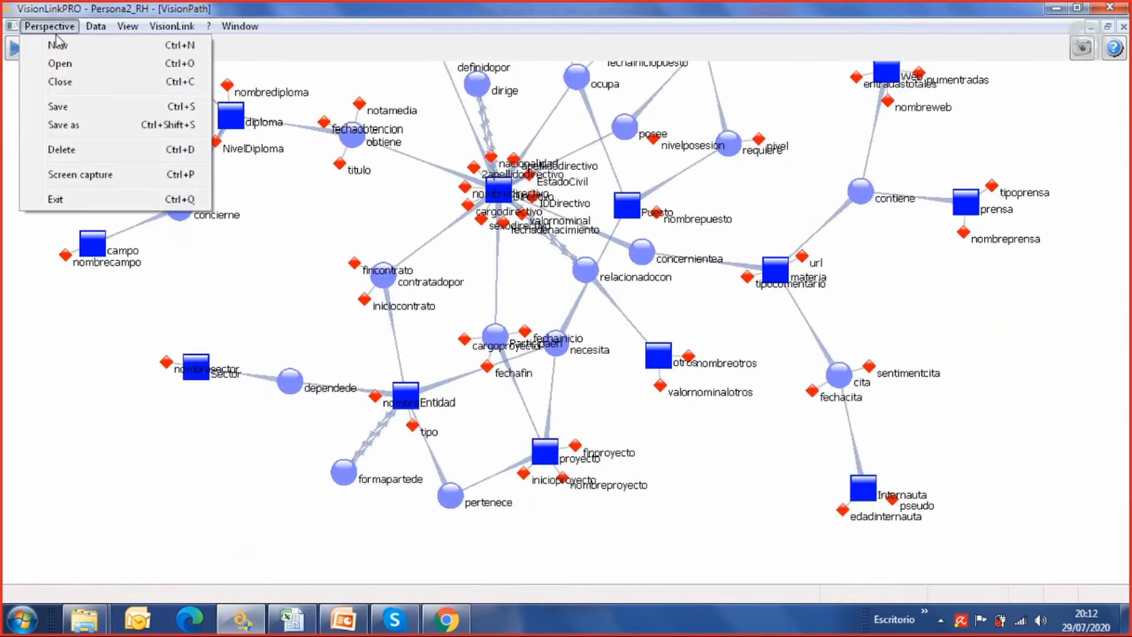
{"action": "left_click", "coordinate": [65, 63]}
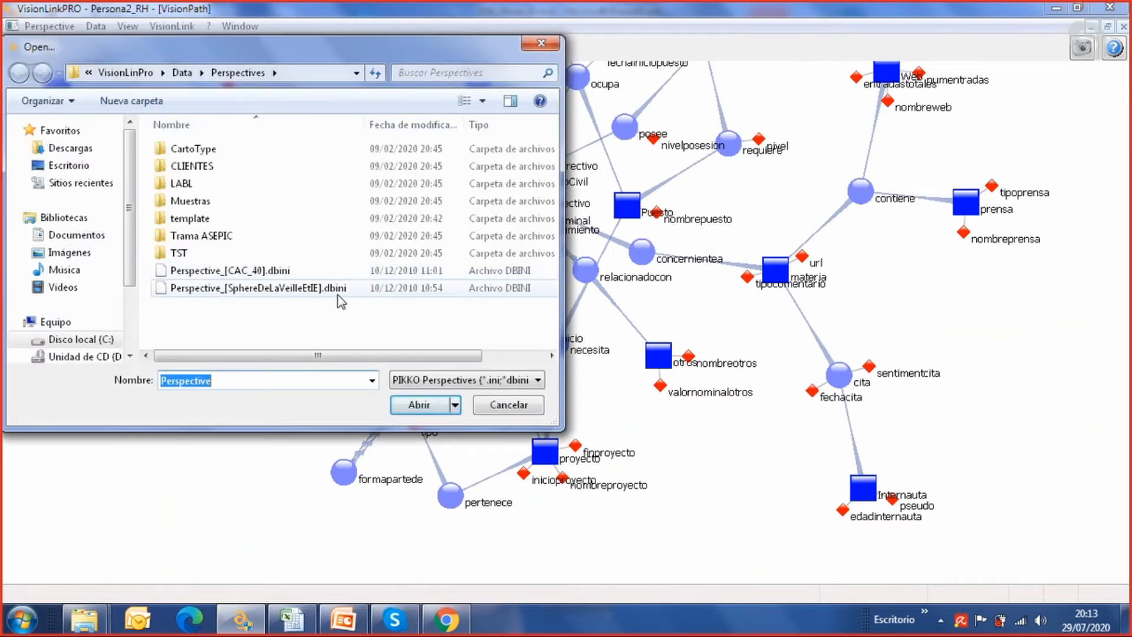
{"action": "double_click", "coordinate": [205, 151]}
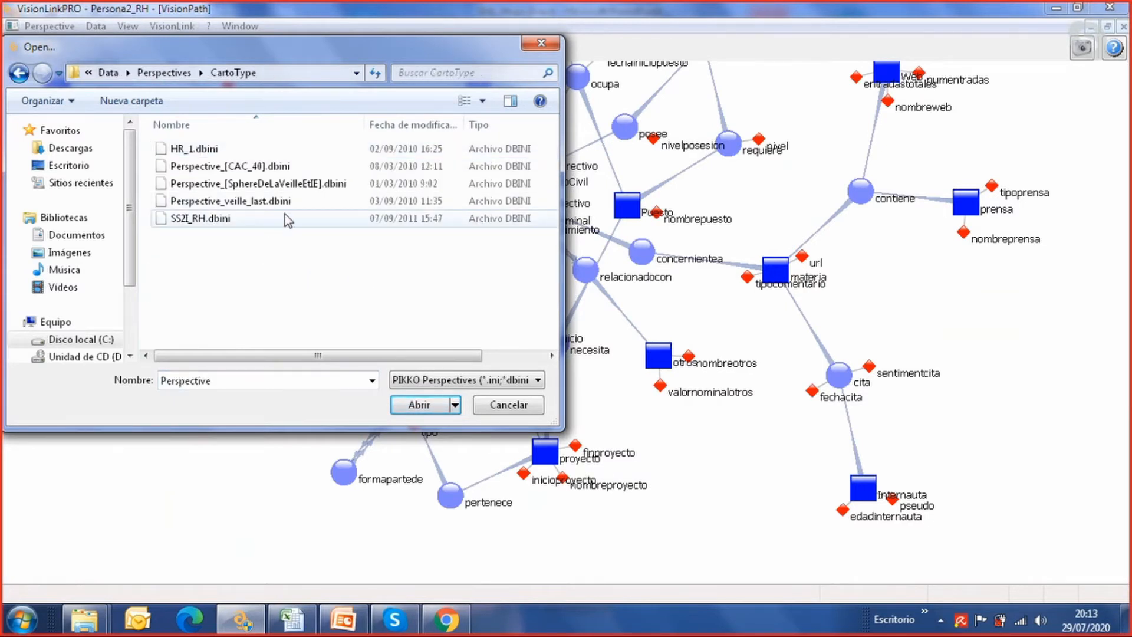
{"action": "left_click", "coordinate": [263, 167]}
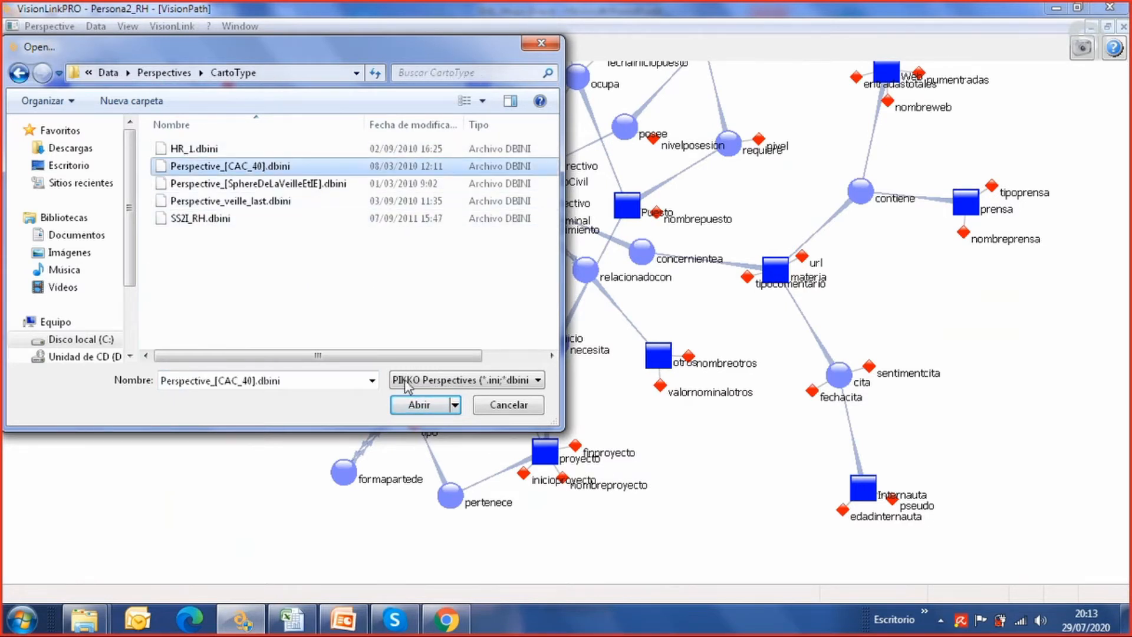
{"action": "left_click", "coordinate": [417, 406]}
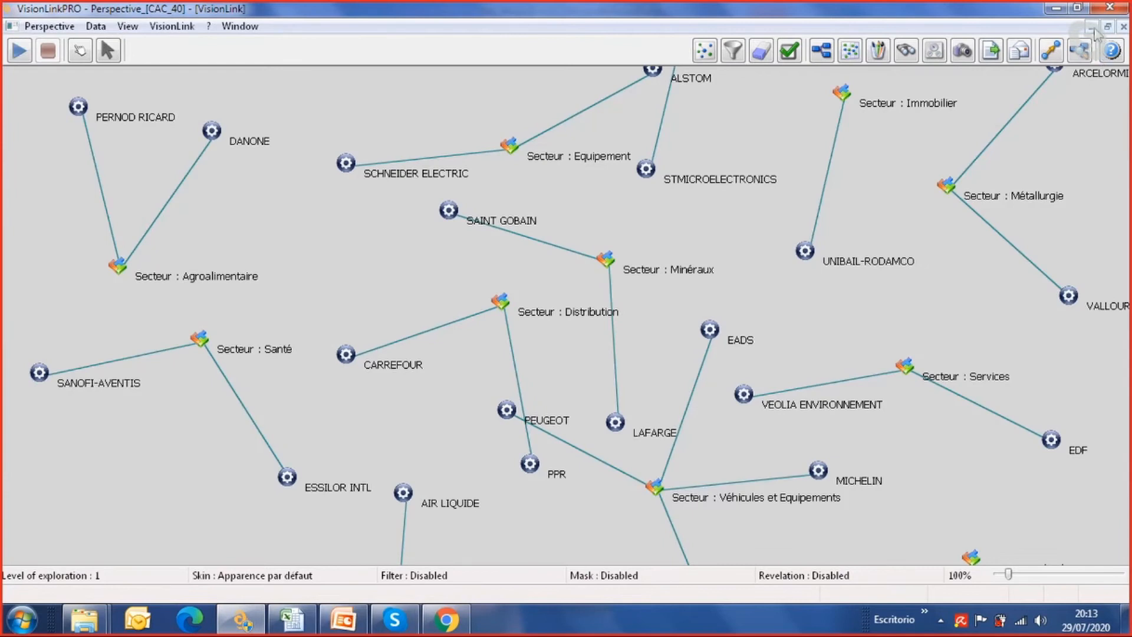
{"action": "left_click", "coordinate": [1093, 27]}
{"action": "left_click", "coordinate": [91, 575]}
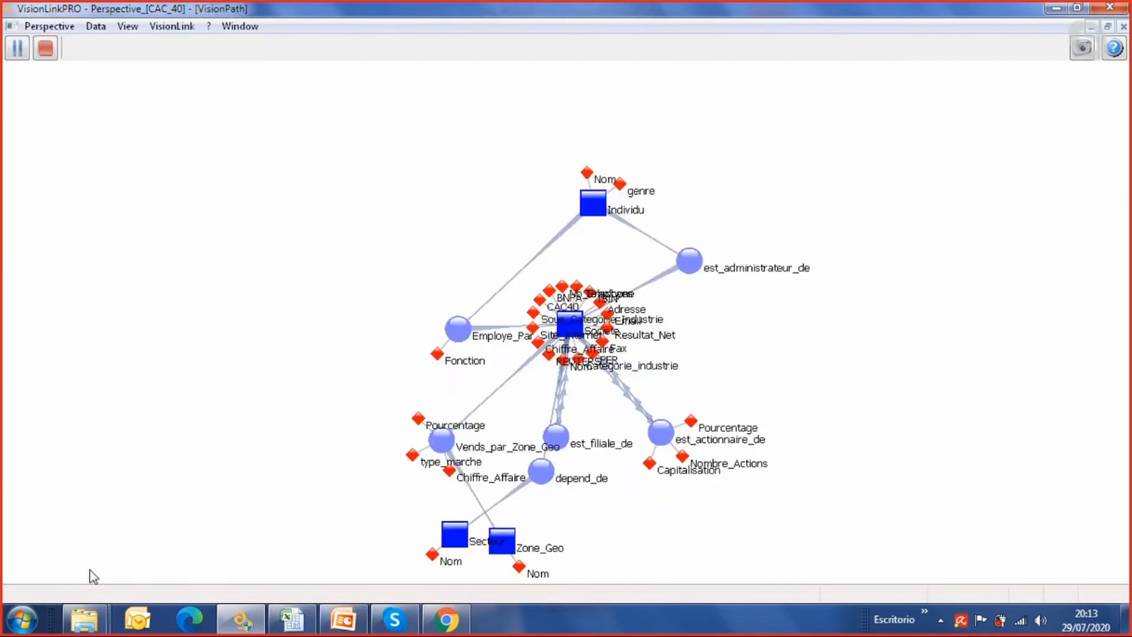
Spread out the CAC_40 schema by moving Individu up and right, Zone_Geo left, and est_actionnaire_de down, away from Societe
{"action": "left_click_drag", "start_coordinate": [596, 196], "coordinate": [765, 180]}
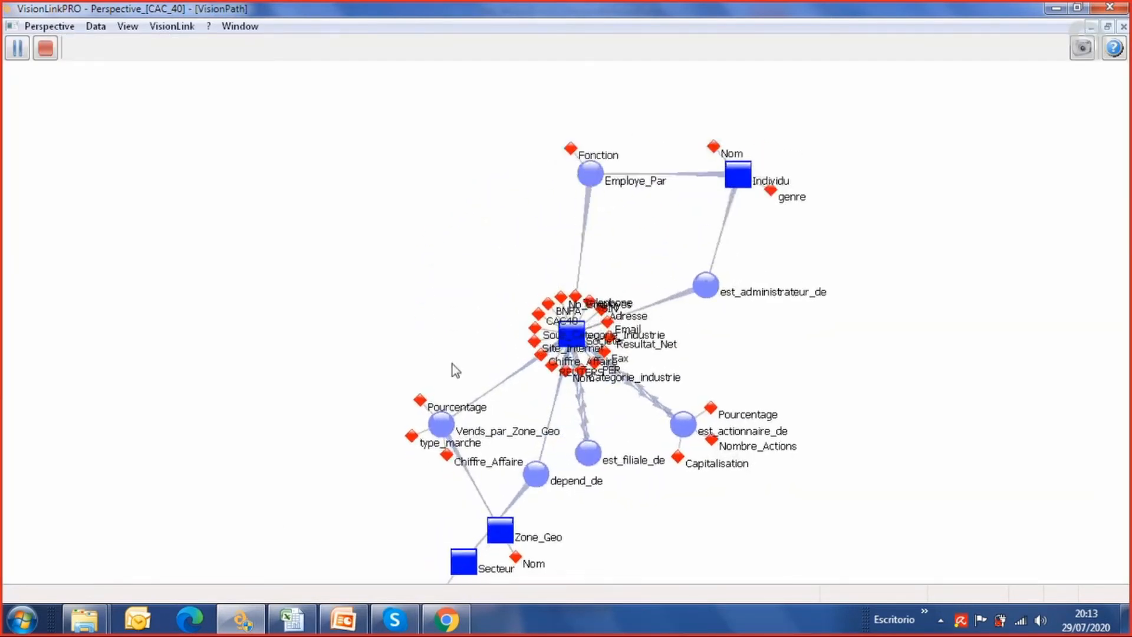
{"action": "left_click_drag", "start_coordinate": [450, 362], "coordinate": [411, 269]}
{"action": "left_click_drag", "start_coordinate": [450, 420], "coordinate": [268, 389]}
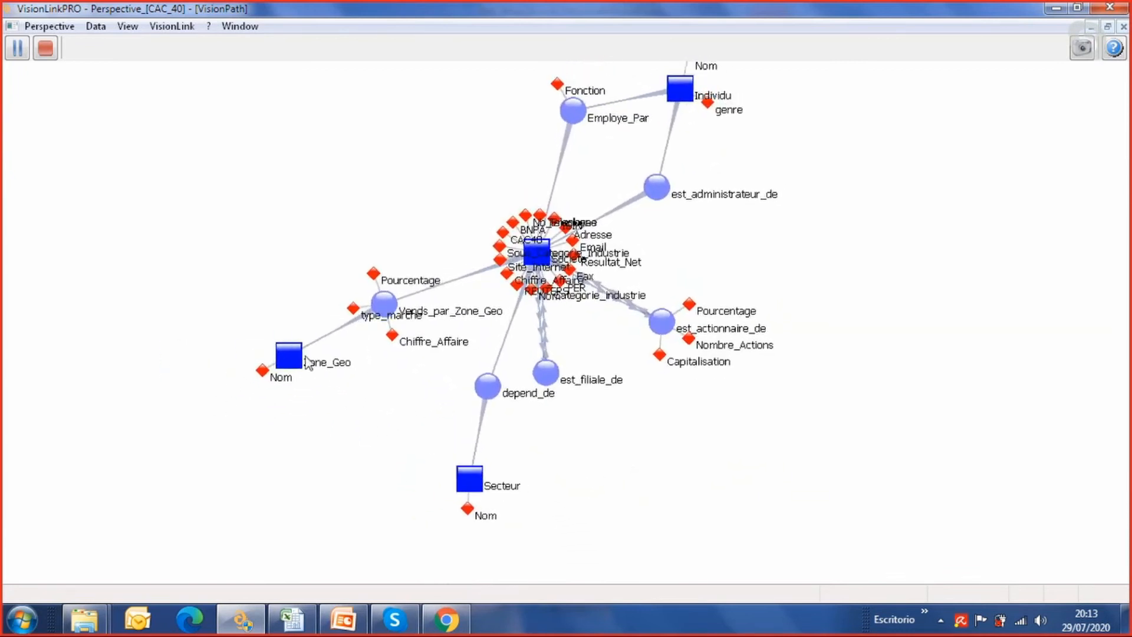
{"action": "left_click_drag", "start_coordinate": [595, 416], "coordinate": [501, 454]}
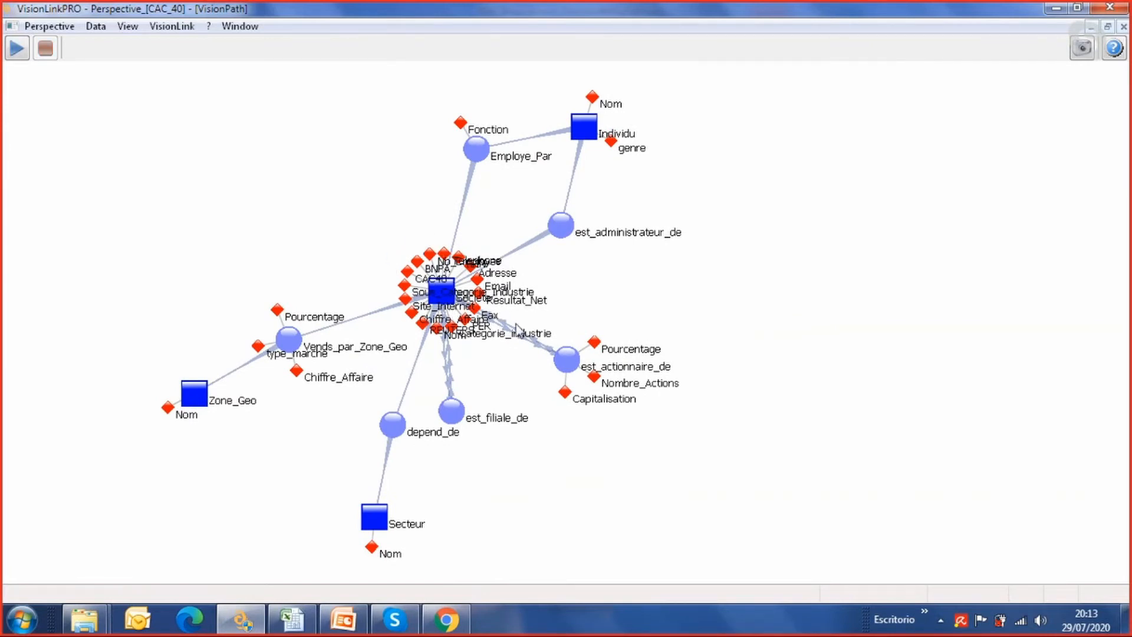
{"action": "left_click_drag", "start_coordinate": [564, 361], "coordinate": [594, 436]}
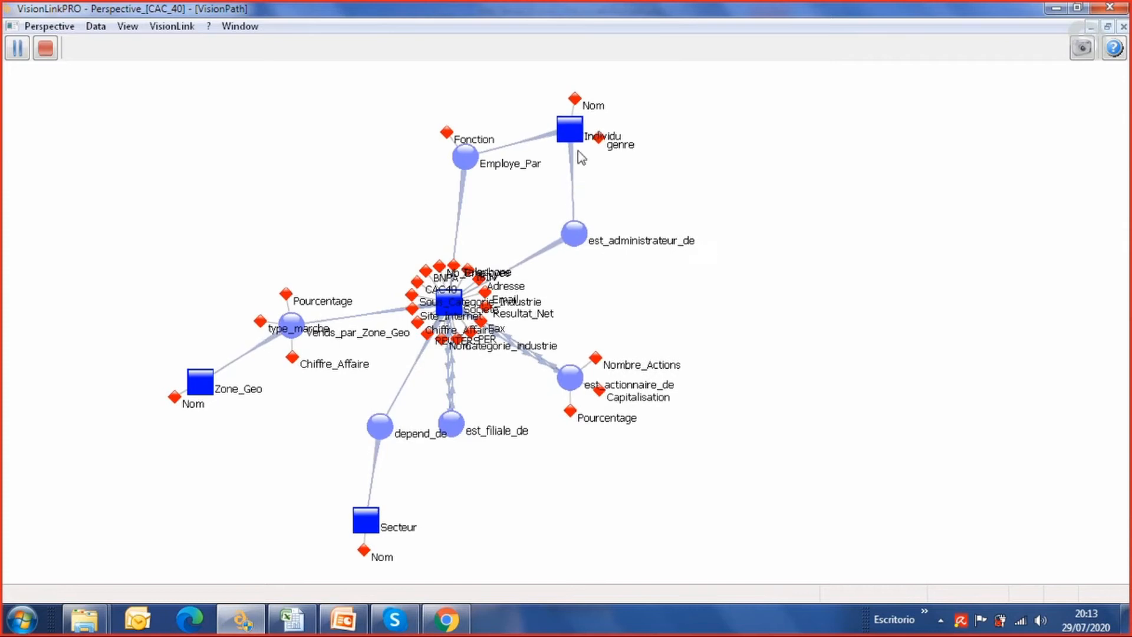
Shift the Employe_Par relation slightly left in the CAC_40 schema and switch from the schema back to the VisionLink graph
{"action": "mouse_move", "coordinate": [470, 161]}
{"action": "left_mouse_down"}
{"action": "mouse_move", "coordinate": [424, 152]}
{"action": "mouse_move", "coordinate": [456, 154]}
{"action": "left_mouse_up"}
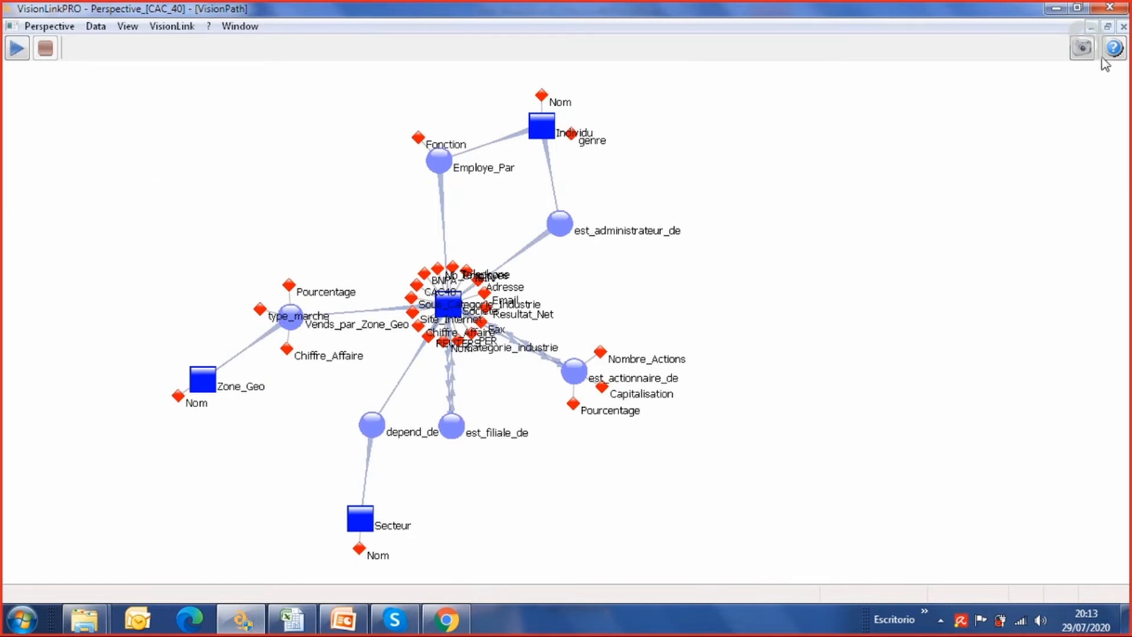
{"action": "left_click", "coordinate": [1092, 27]}
{"action": "left_click", "coordinate": [216, 576]}
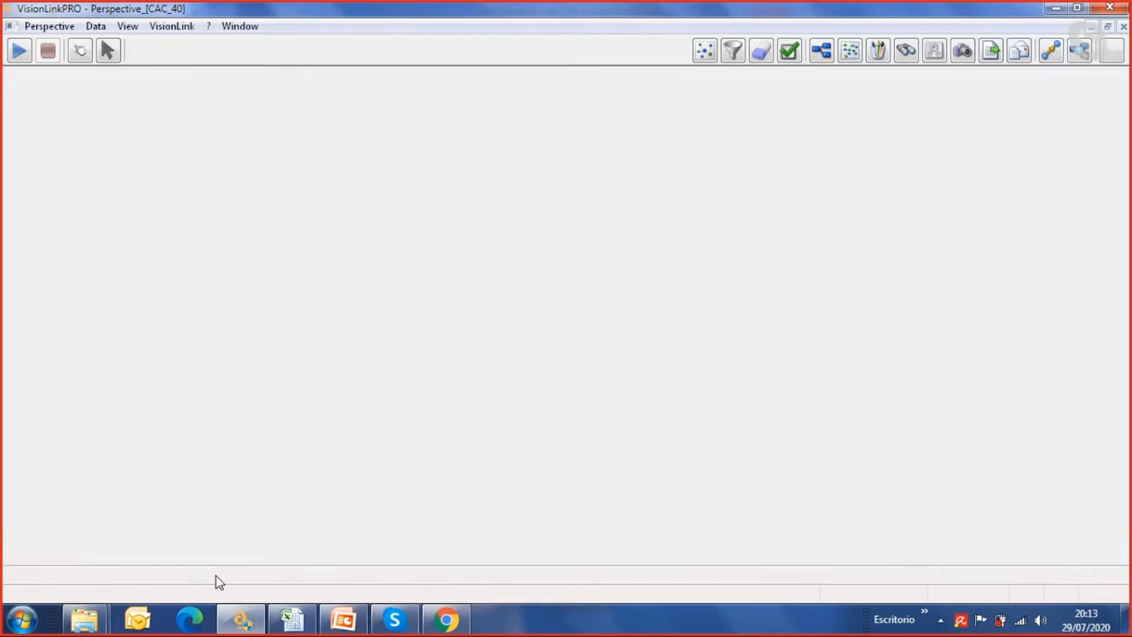
Clear the graph of sectors and companies from the VisionLink view
{"action": "right_click", "coordinate": [293, 222]}
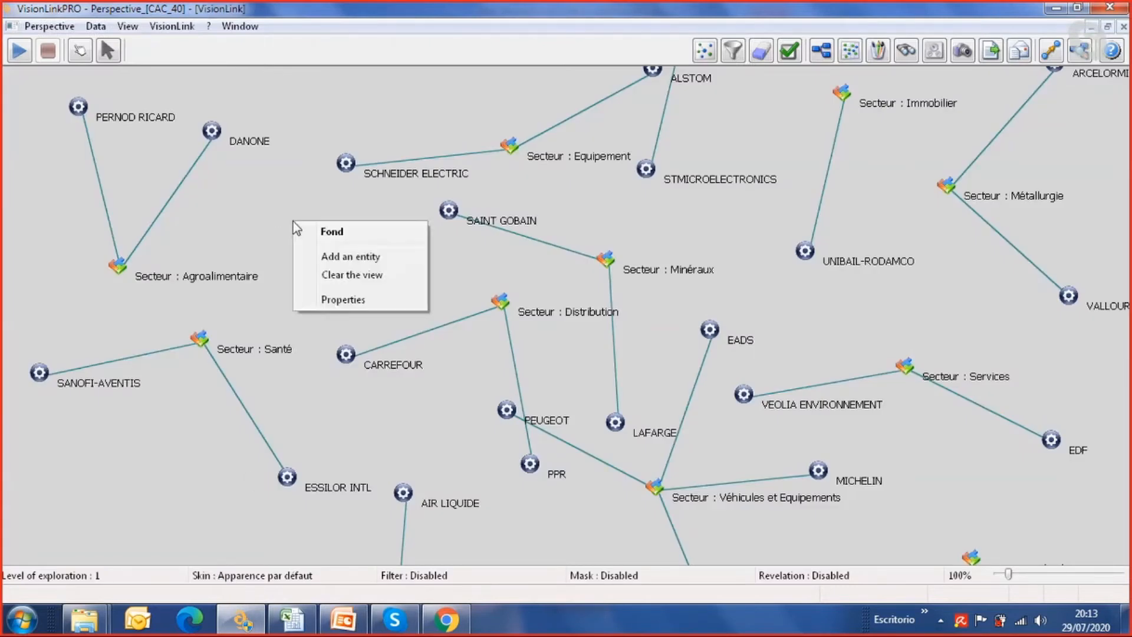
{"action": "left_click", "coordinate": [262, 230]}
{"action": "right_click", "coordinate": [262, 229]}
{"action": "left_click", "coordinate": [174, 200]}
{"action": "right_click", "coordinate": [131, 201]}
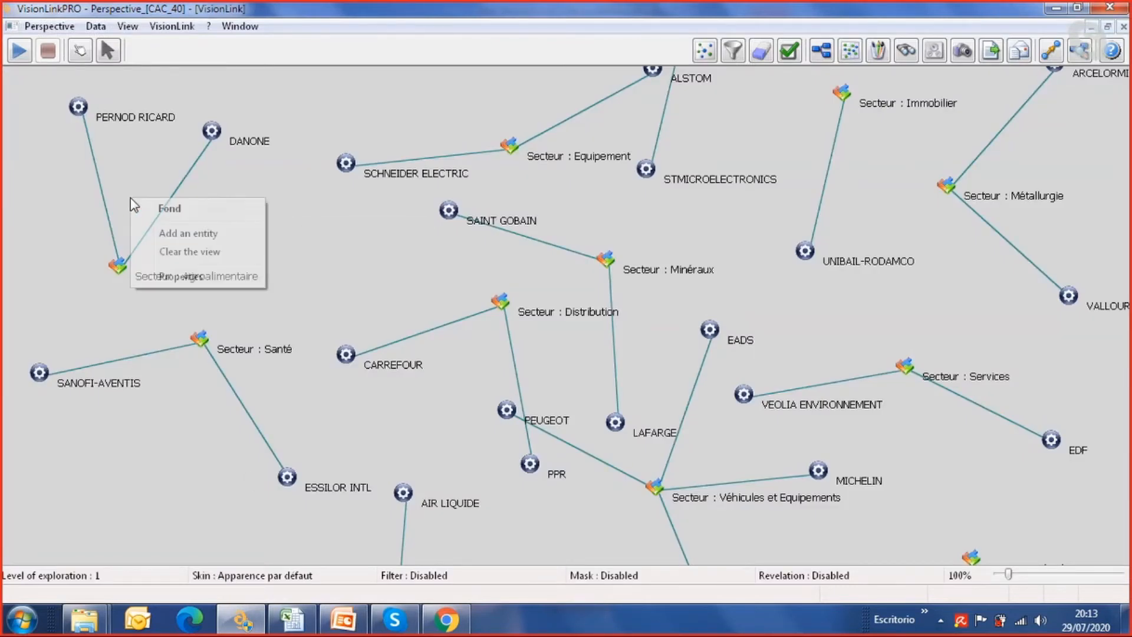
{"action": "left_click", "coordinate": [129, 199]}
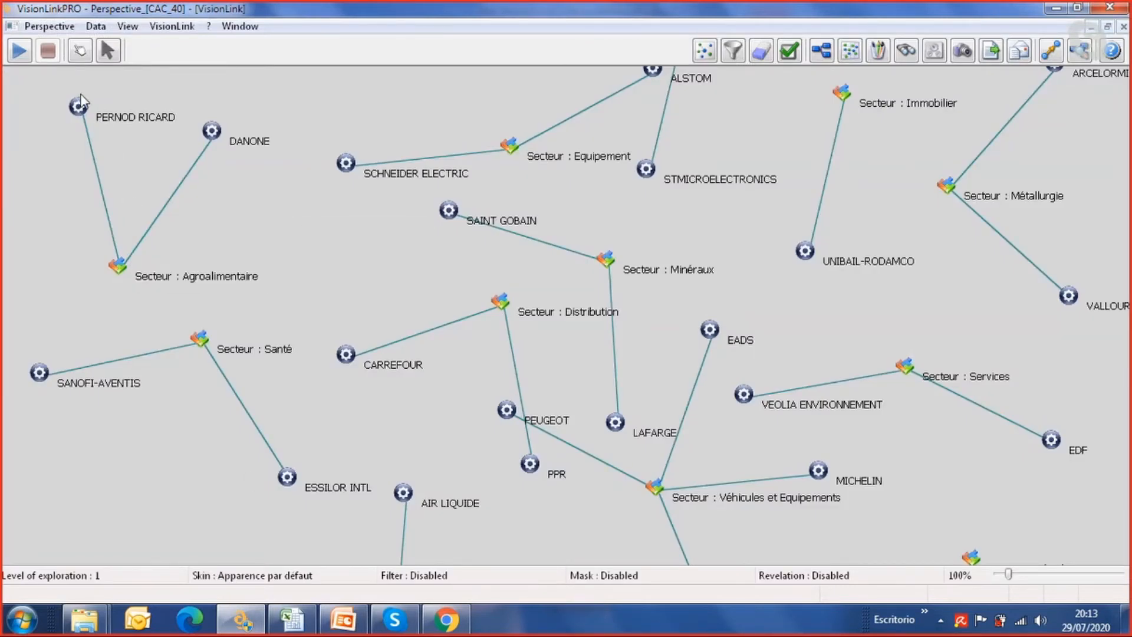
{"action": "right_click", "coordinate": [56, 227]}
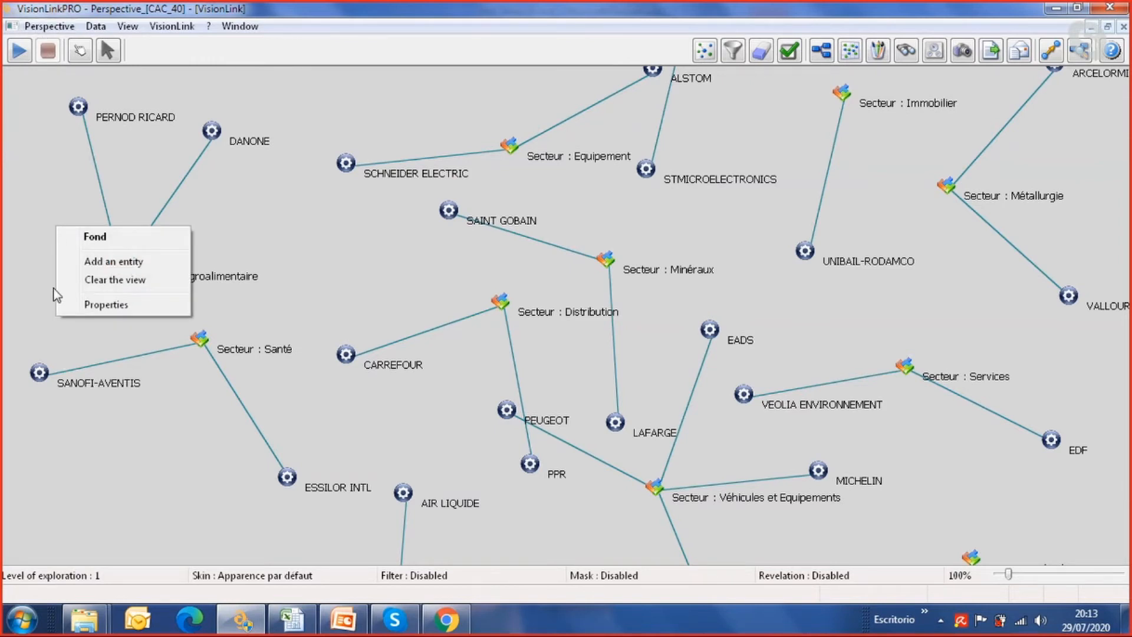
{"action": "left_click", "coordinate": [112, 279]}
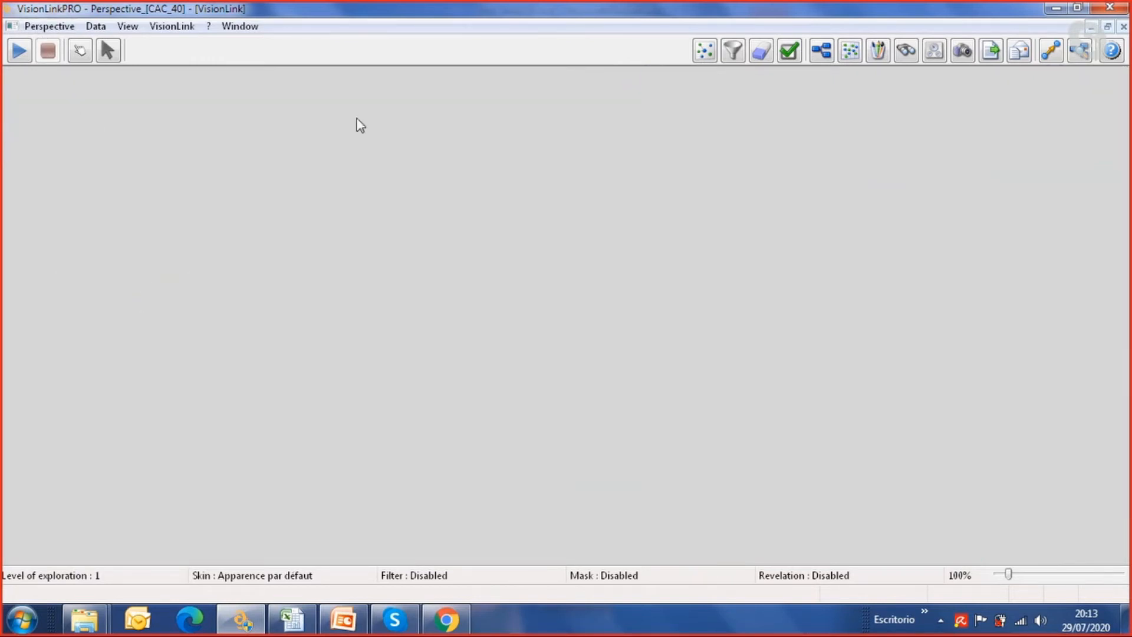
Choose six individuals from the beginning of the available entities and explore them to display their company links
{"action": "left_click", "coordinate": [829, 49]}
{"action": "left_click", "coordinate": [26, 449]}
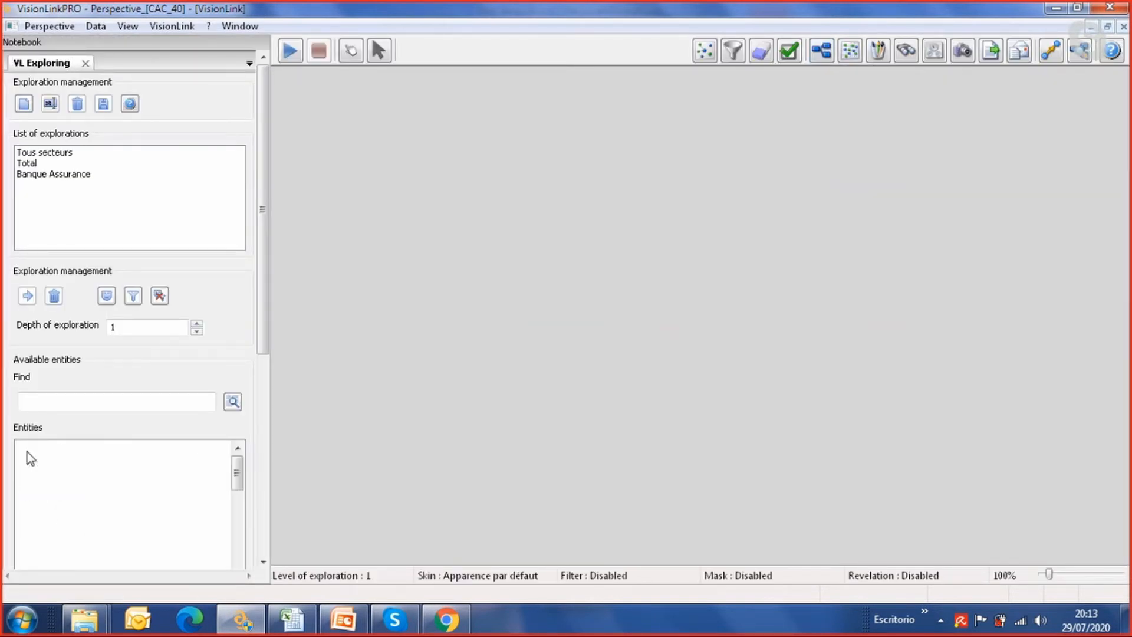
{"action": "left_click", "coordinate": [89, 462]}
{"action": "scroll", "coordinate": [109, 484], "scroll_direction": "down", "scroll_amount": 2}
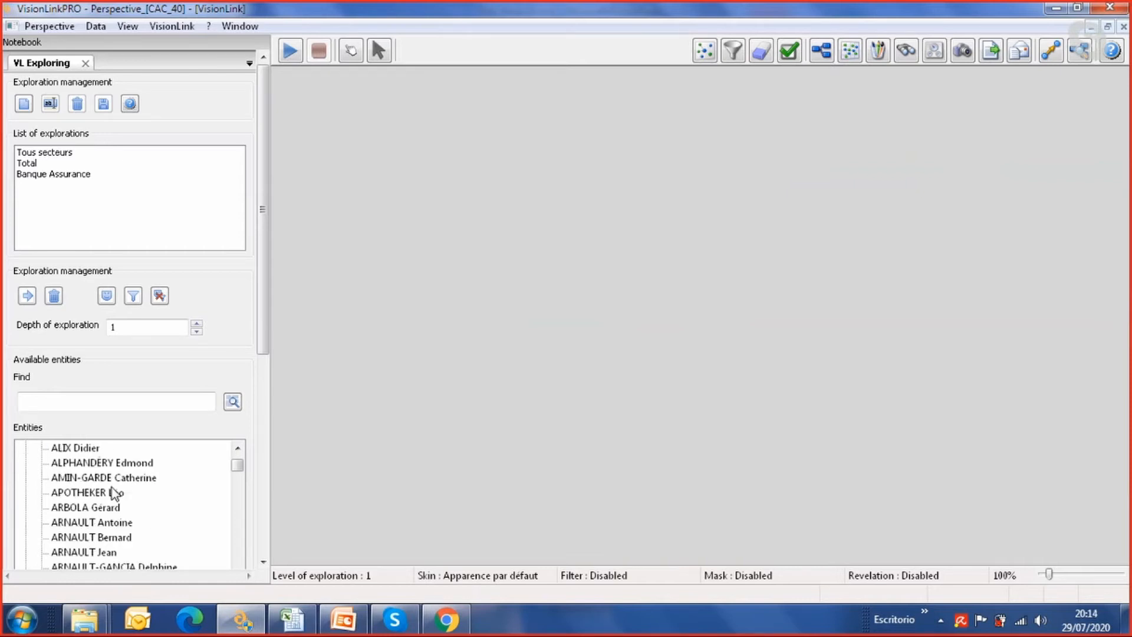
{"action": "left_click", "coordinate": [111, 479]}
{"action": "scroll", "coordinate": [111, 489], "scroll_direction": "down", "scroll_amount": 2}
{"action": "left_click", "coordinate": [101, 509]}
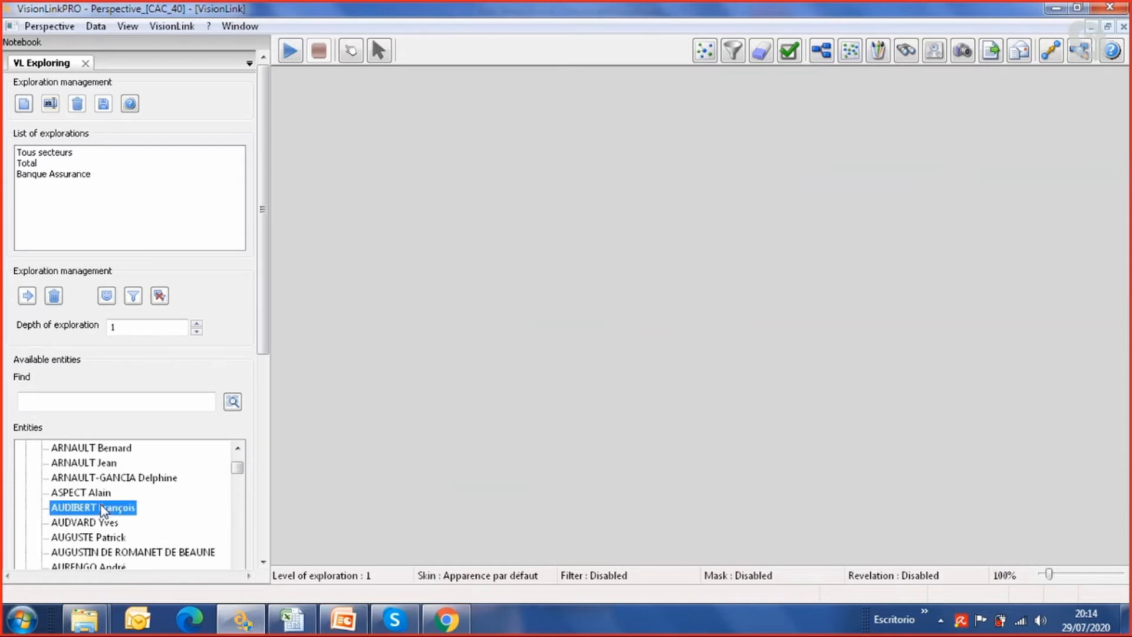
{"action": "scroll", "coordinate": [100, 510], "scroll_direction": "down", "scroll_amount": 2}
{"action": "left_click", "coordinate": [99, 508]}
{"action": "scroll", "coordinate": [97, 511], "scroll_direction": "down", "scroll_amount": 3}
{"action": "left_click", "coordinate": [96, 509]}
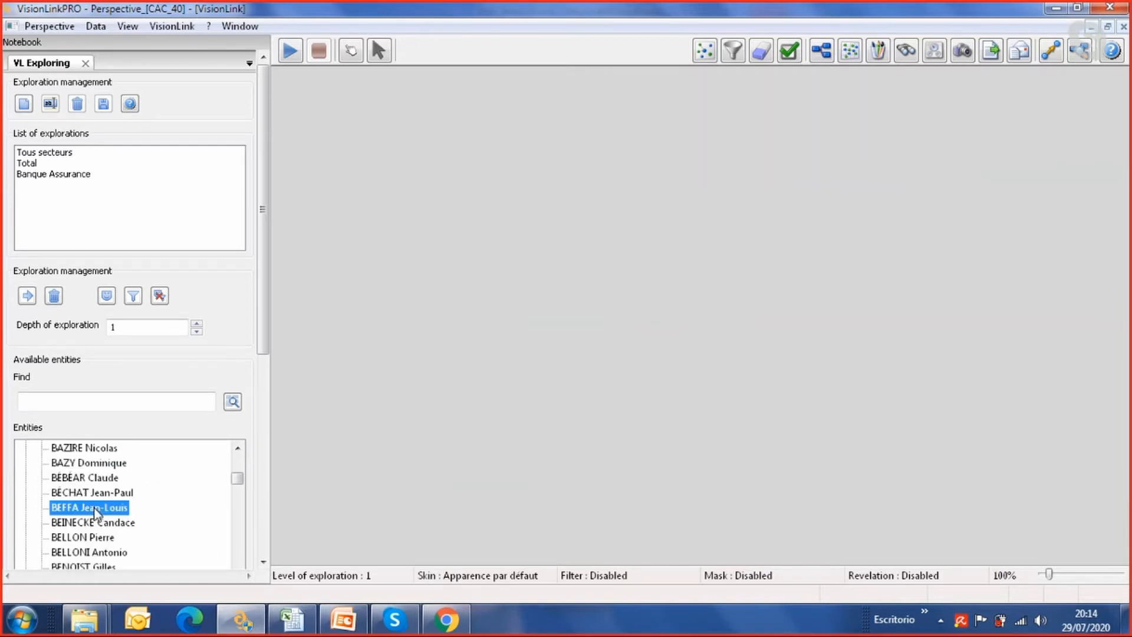
{"action": "scroll", "coordinate": [96, 510], "scroll_direction": "down", "scroll_amount": 2}
{"action": "left_click", "coordinate": [94, 508]}
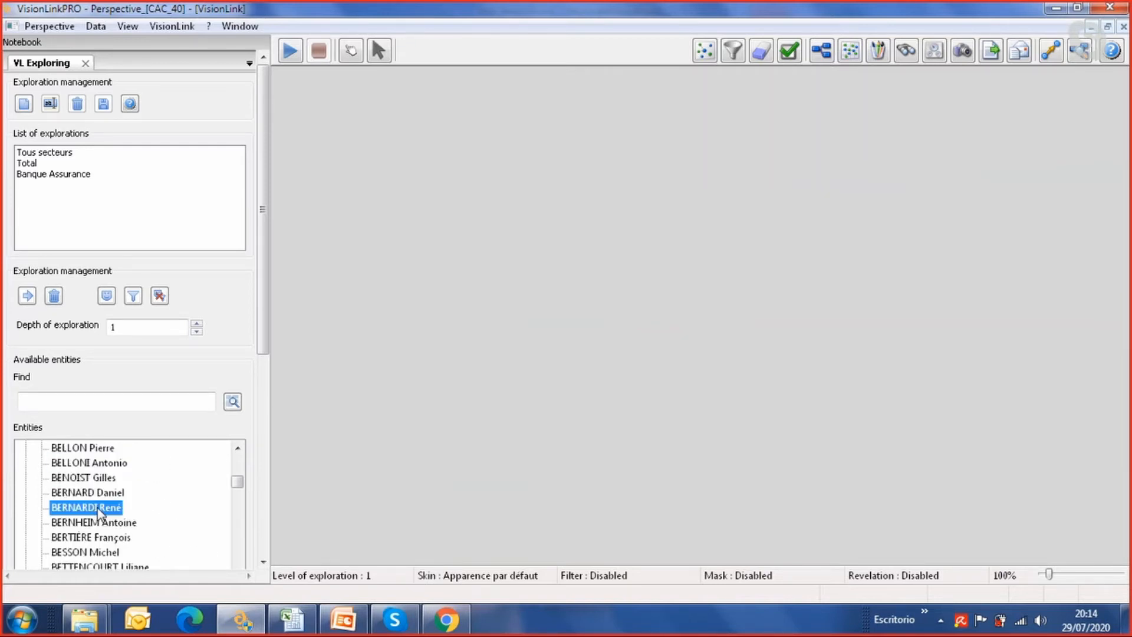
{"action": "left_click", "coordinate": [35, 296]}
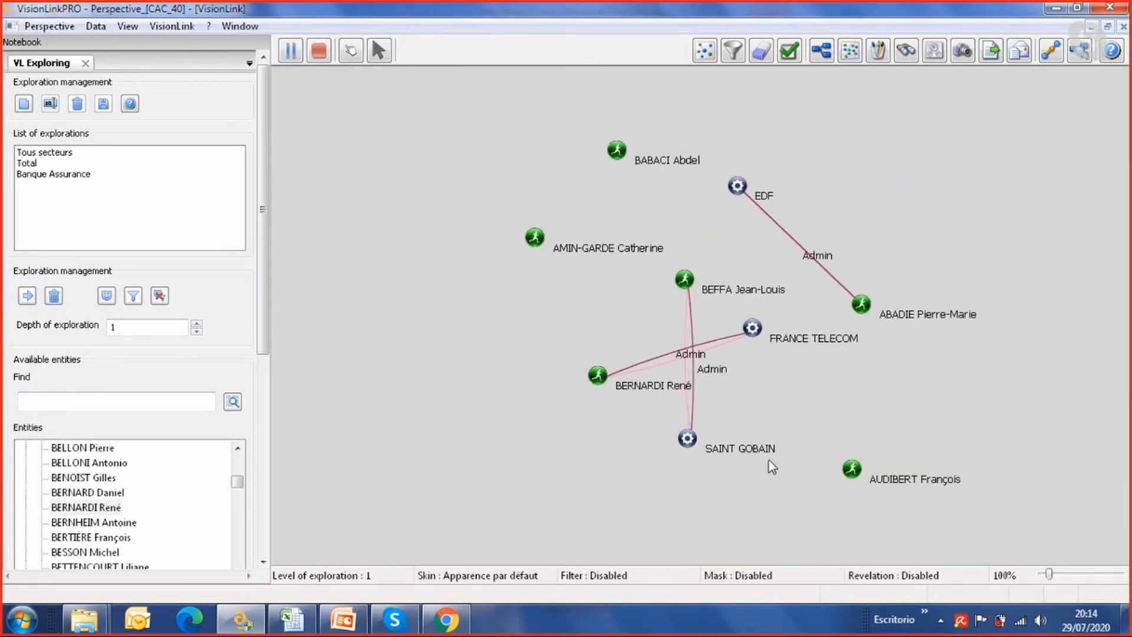
Pull the individual linked to SAINT GOBAIN left, away from the FRANCE TELECOM link, with the graph at 75% zoom
{"action": "mouse_move", "coordinate": [689, 281]}
{"action": "left_click_drag", "start_coordinate": [698, 285], "coordinate": [557, 301]}
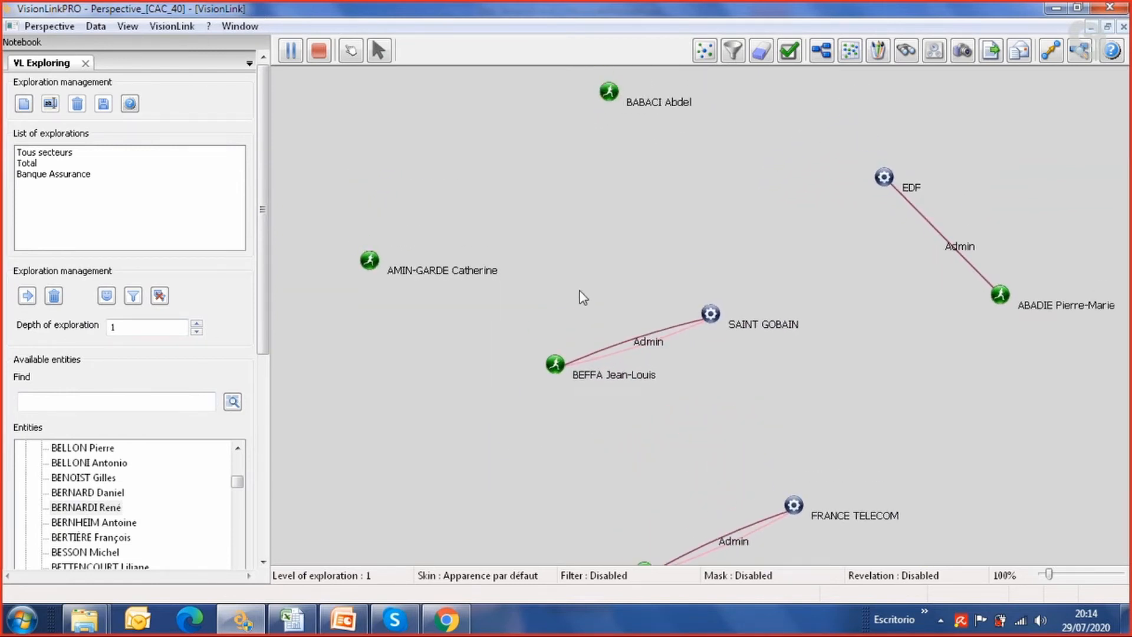
{"action": "scroll", "coordinate": [580, 292], "scroll_direction": "down", "scroll_amount": 2}
Check the isolated and linked individuals in the graph, and expand the EDF company to show all its connections
{"action": "mouse_move", "coordinate": [633, 146]}
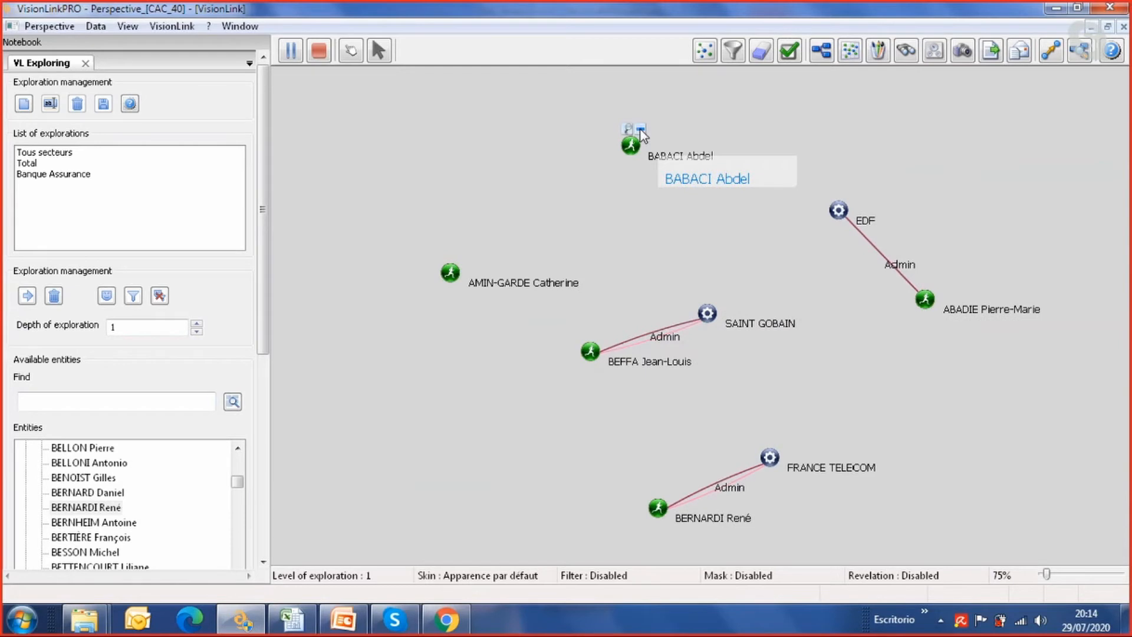
{"action": "mouse_move", "coordinate": [465, 258]}
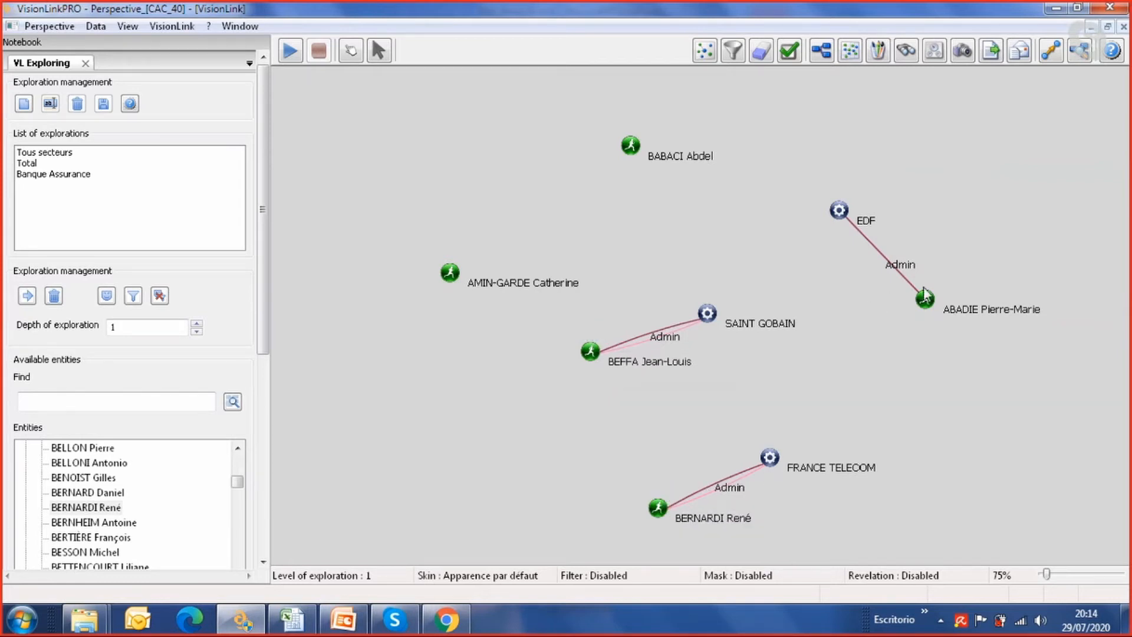
{"action": "mouse_move", "coordinate": [938, 304]}
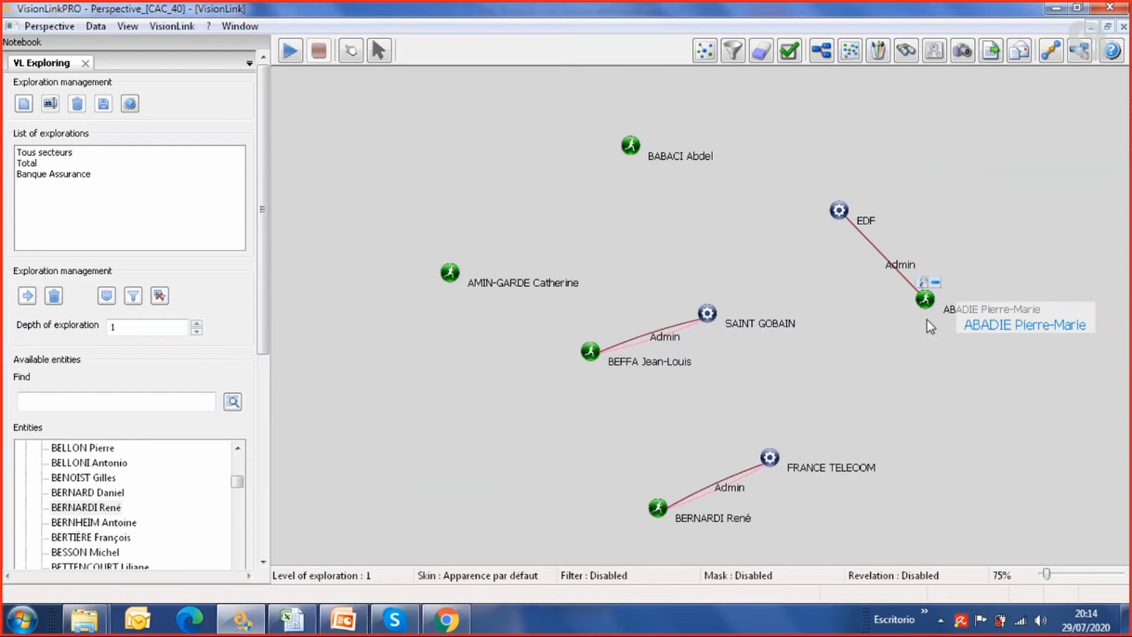
{"action": "left_click_drag", "start_coordinate": [929, 440], "coordinate": [894, 365]}
{"action": "left_click_drag", "start_coordinate": [945, 399], "coordinate": [830, 362]}
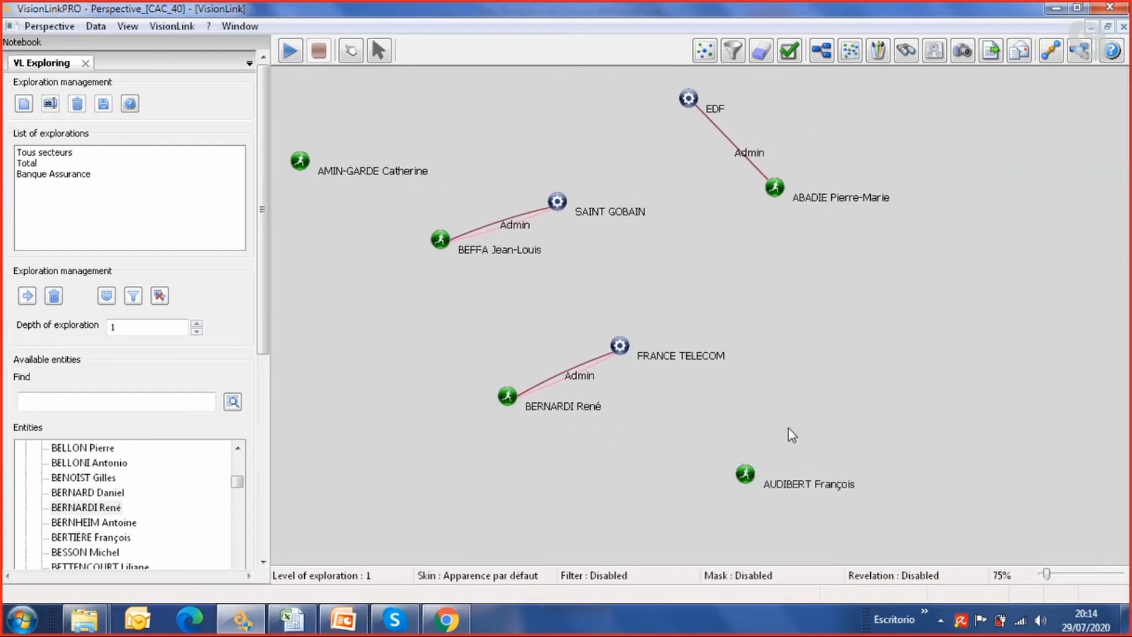
{"action": "left_click_drag", "start_coordinate": [757, 302], "coordinate": [801, 392]}
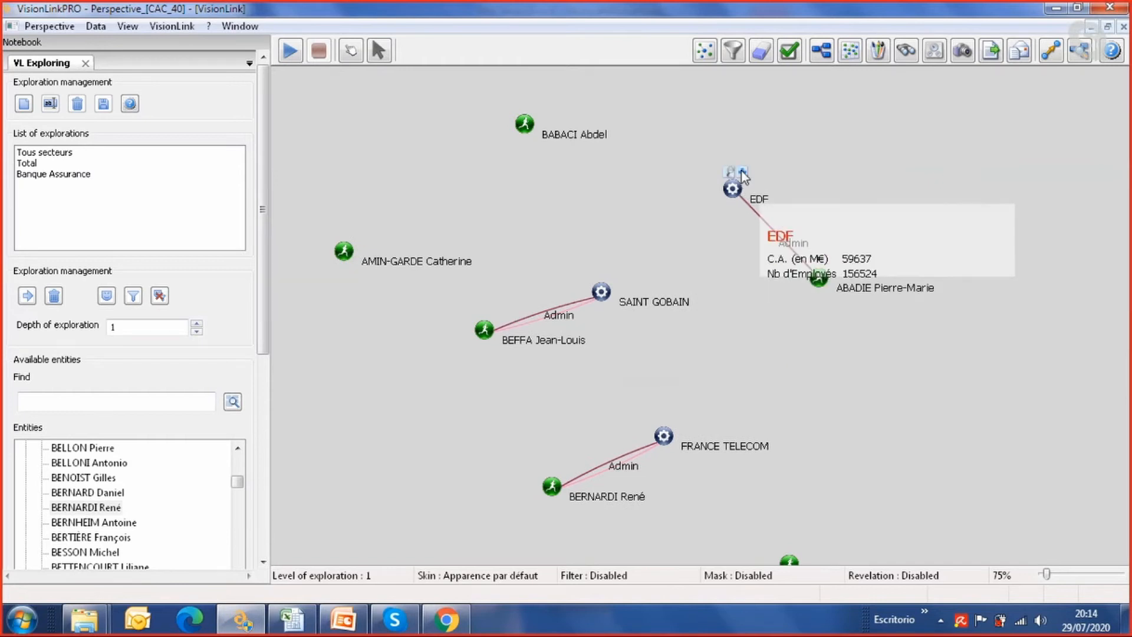
{"action": "double_click", "coordinate": [732, 188]}
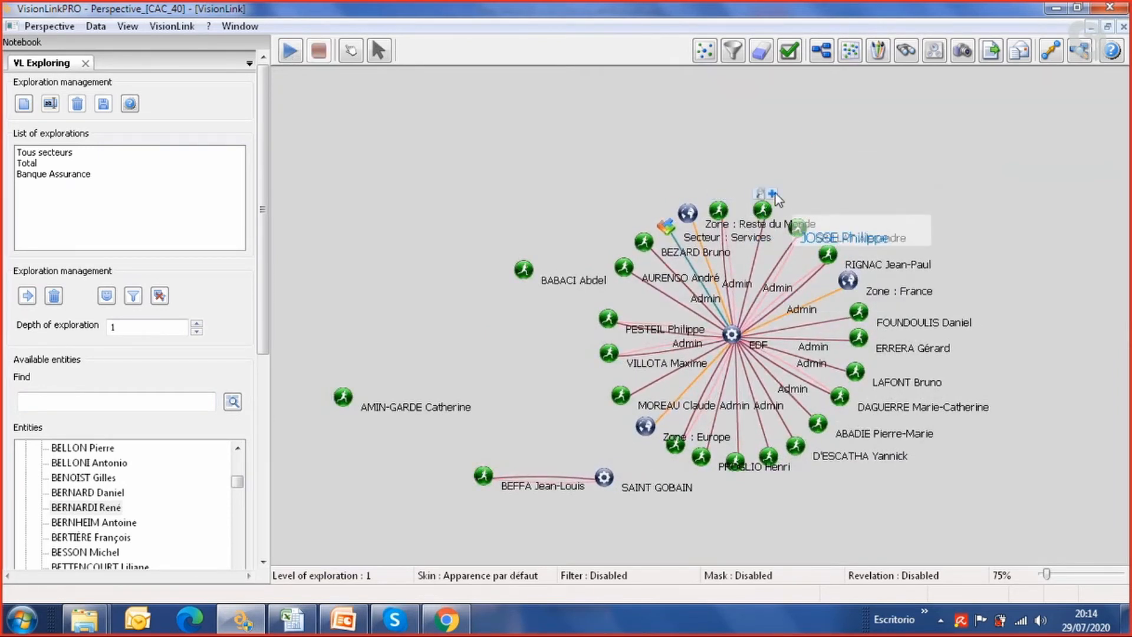
Expand the individual connecting EDF to AIR FRANCE - KLM, and expand that company's own connections as well
{"action": "left_click", "coordinate": [773, 194]}
{"action": "mouse_move", "coordinate": [877, 125]}
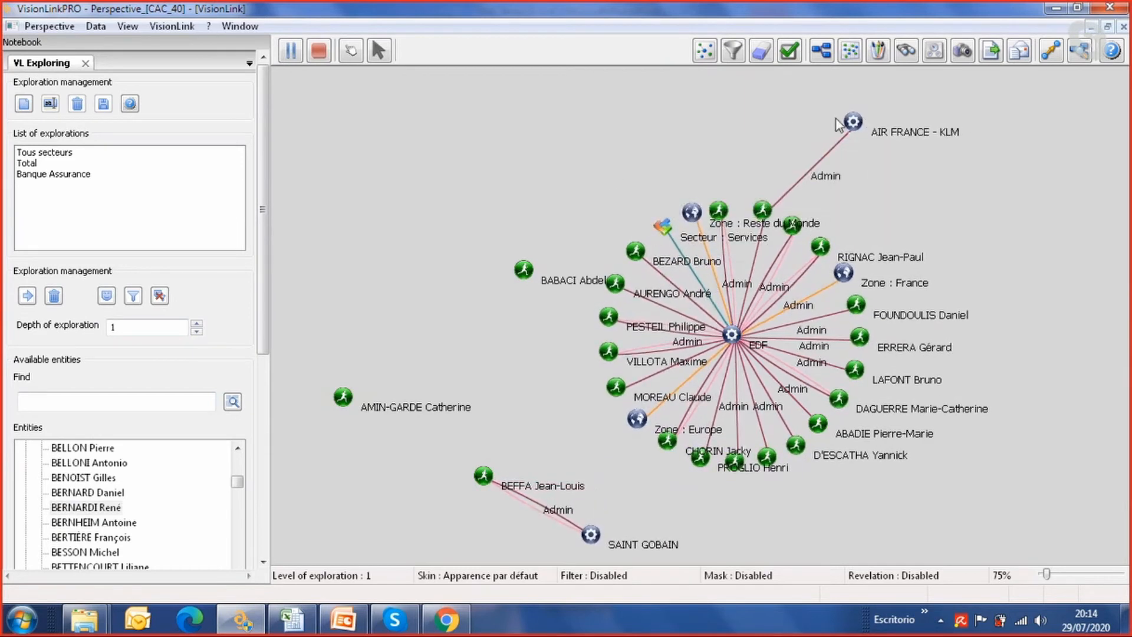
{"action": "left_click", "coordinate": [863, 103]}
{"action": "left_click_drag", "start_coordinate": [920, 109], "coordinate": [858, 236]}
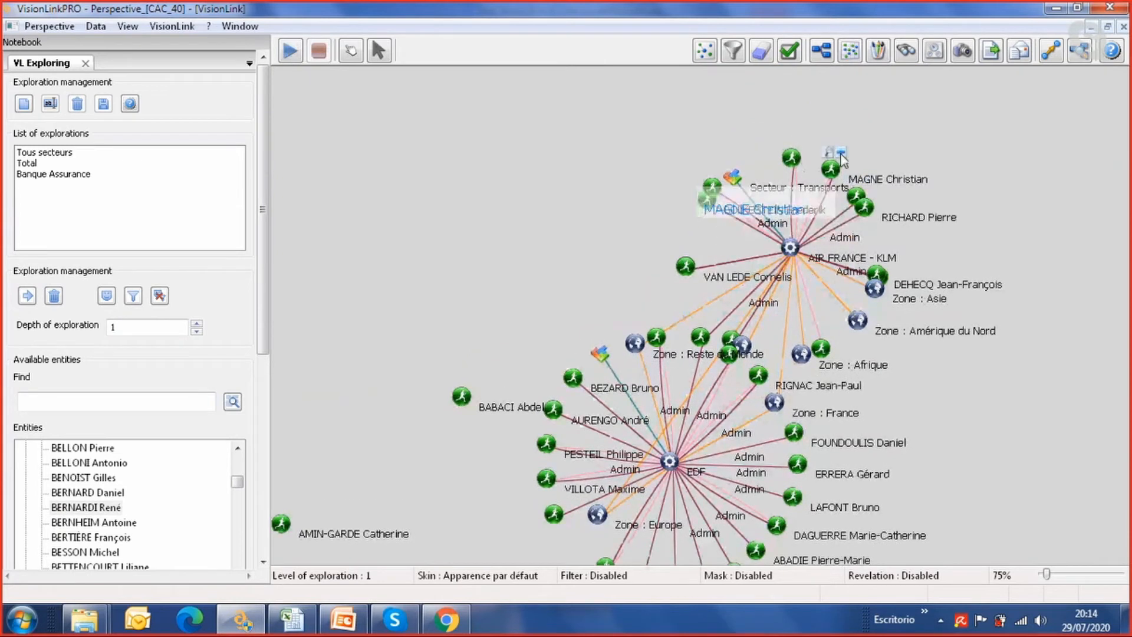
{"action": "mouse_move", "coordinate": [879, 196]}
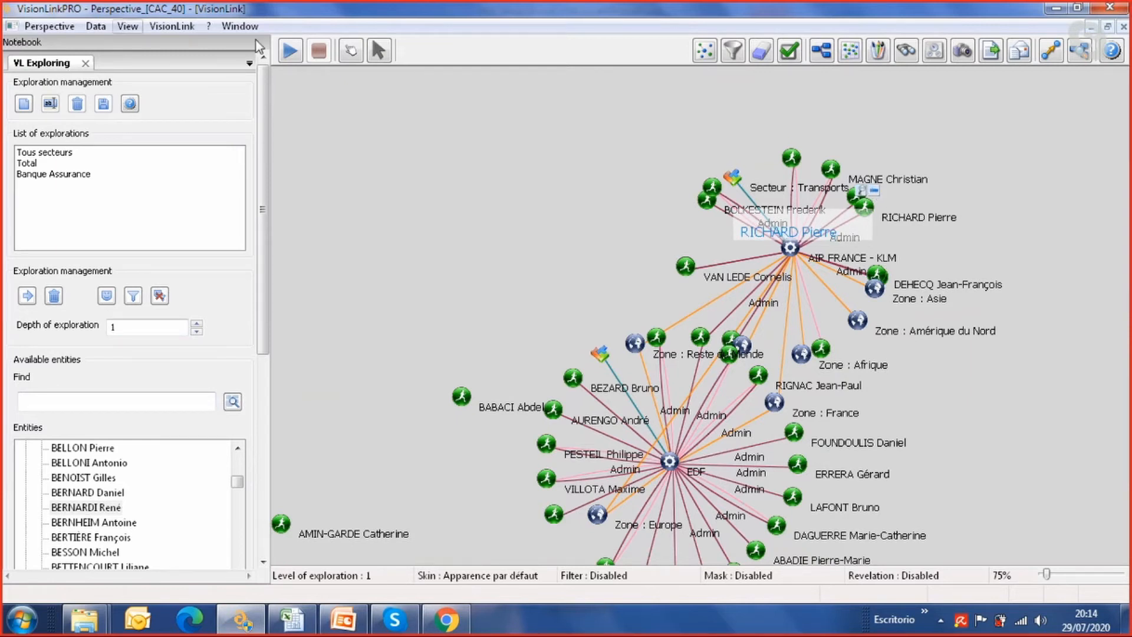
Open the perspective PerspectiveLABL3.dbini from the LABL folder
{"action": "left_click", "coordinate": [50, 26]}
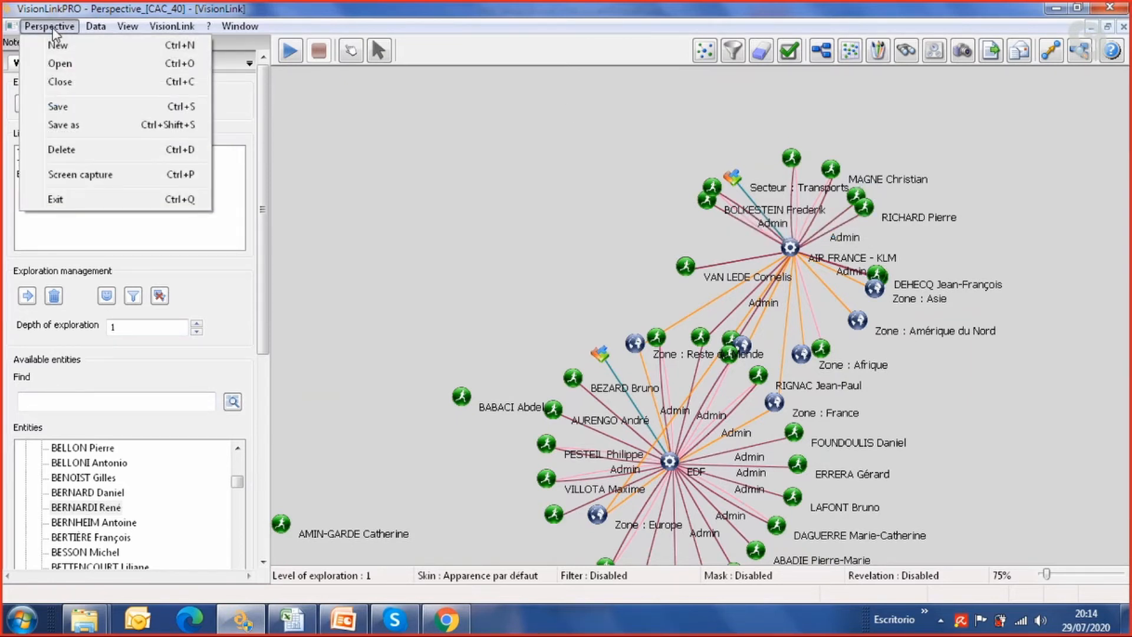
{"action": "left_click", "coordinate": [59, 67]}
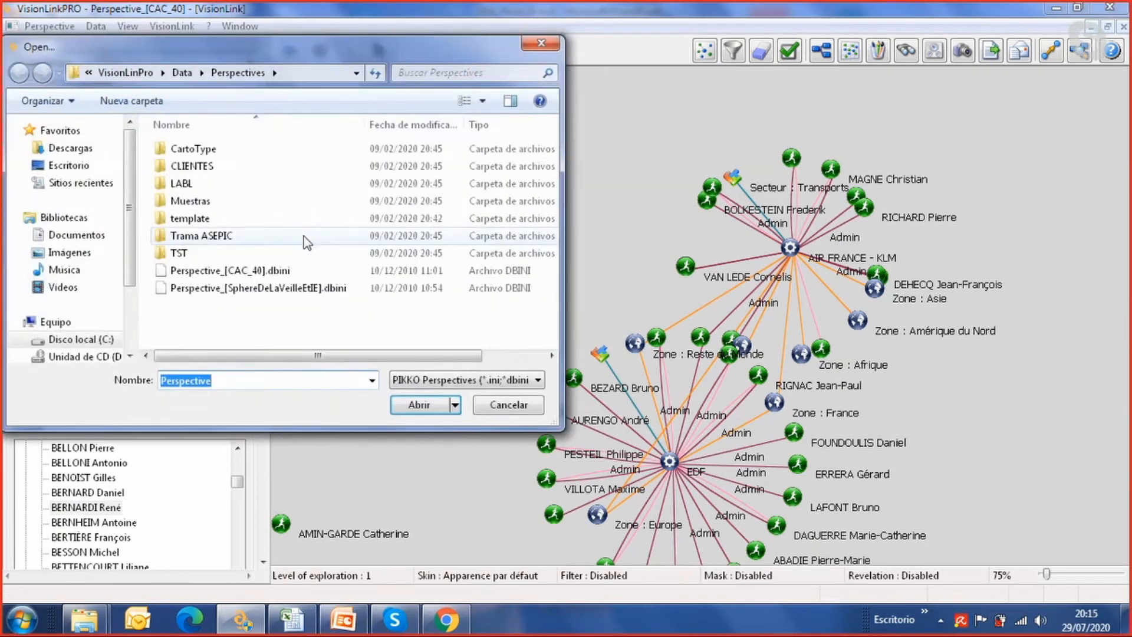
{"action": "left_click", "coordinate": [202, 185]}
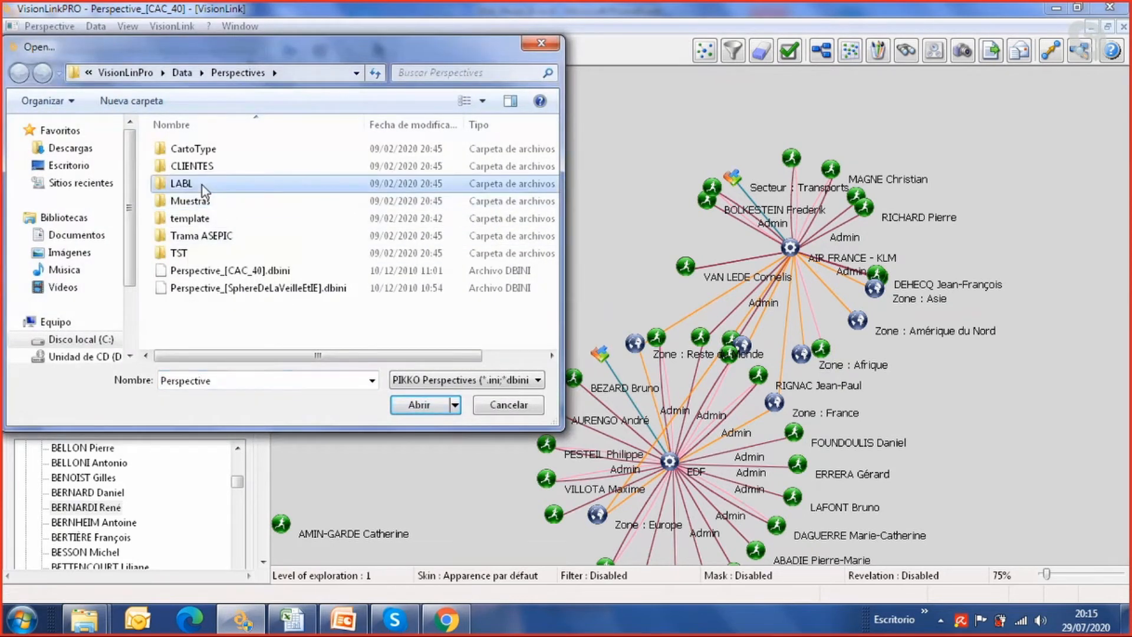
{"action": "double_click", "coordinate": [202, 186]}
{"action": "left_click", "coordinate": [203, 185]}
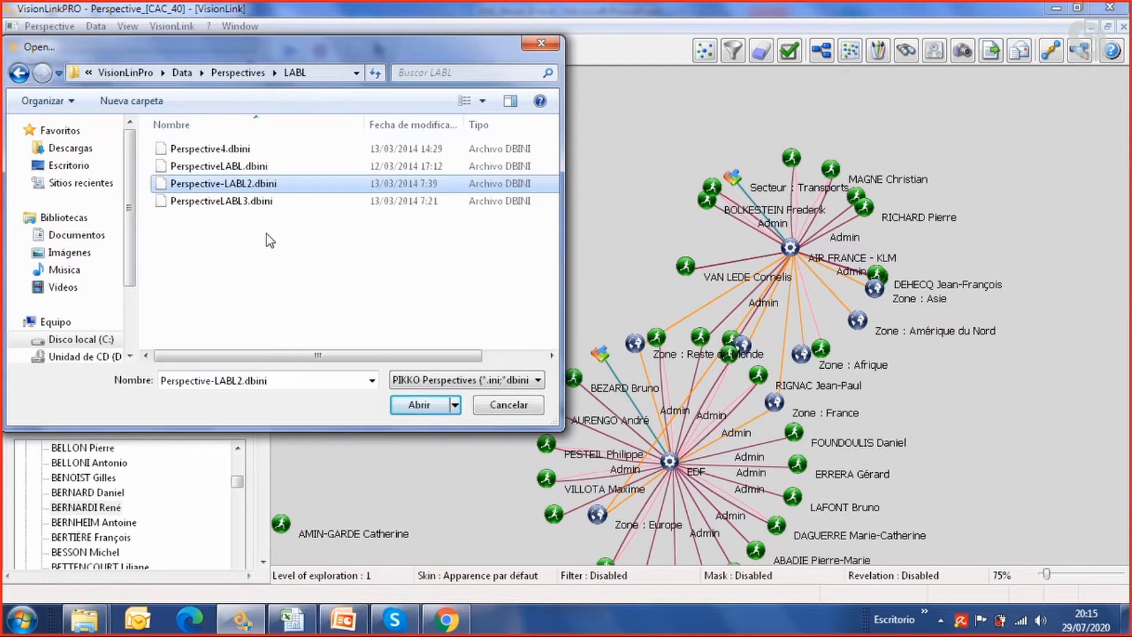
{"action": "left_click", "coordinate": [237, 202]}
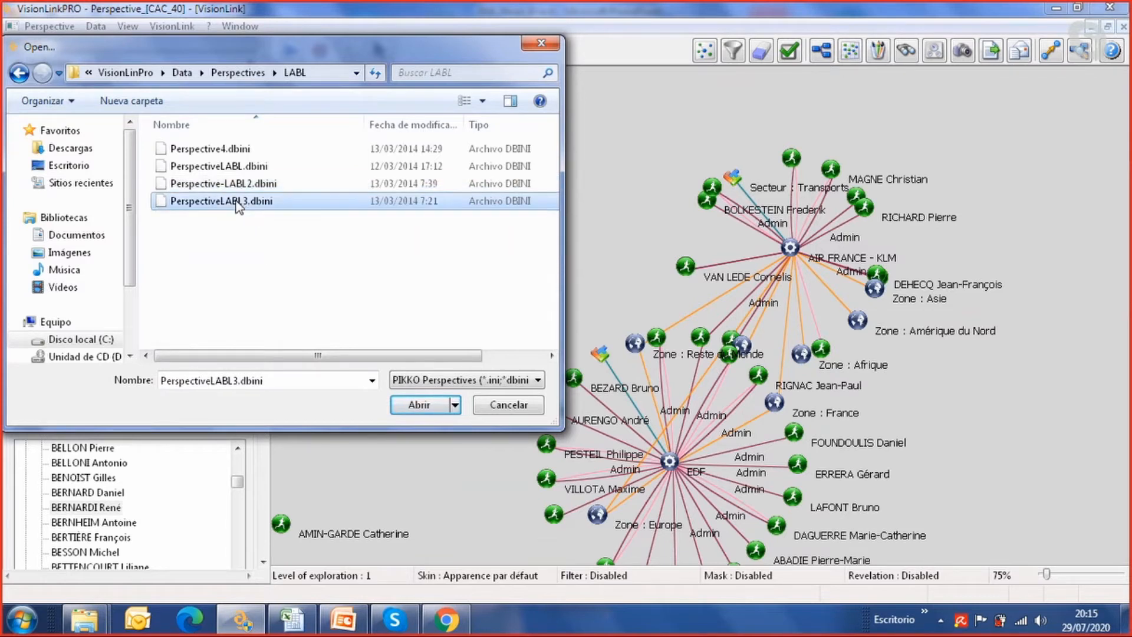
{"action": "left_click", "coordinate": [391, 397]}
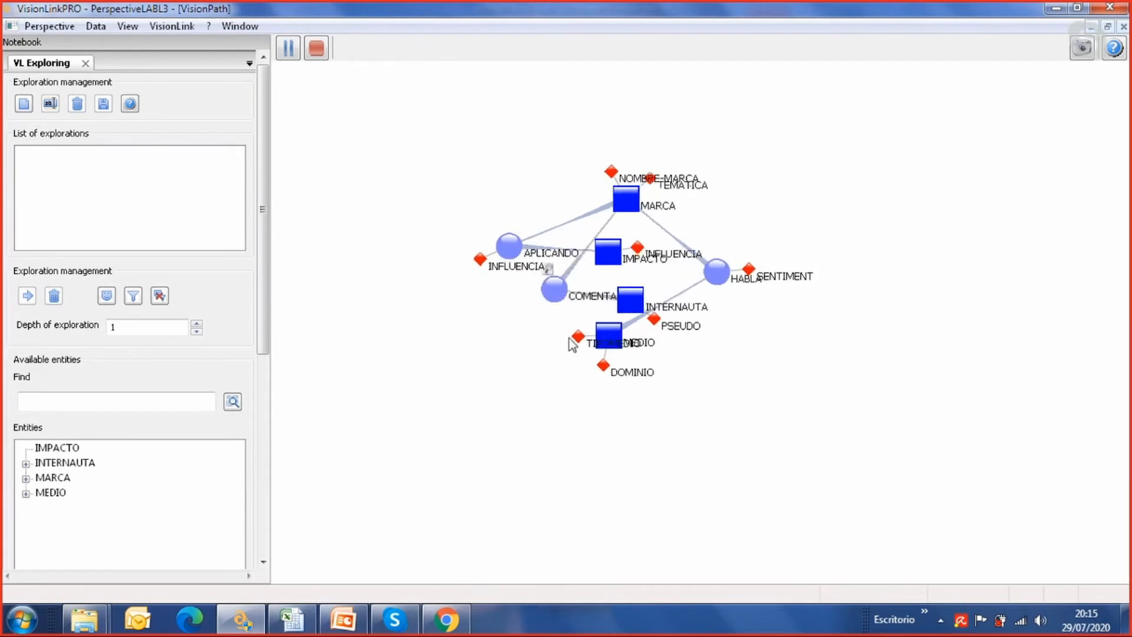
Untangle the LABL3 schema by moving the IMPACTO entity to the far left and MARCA left and down below APLICANDO
{"action": "left_click_drag", "start_coordinate": [540, 262], "coordinate": [370, 275]}
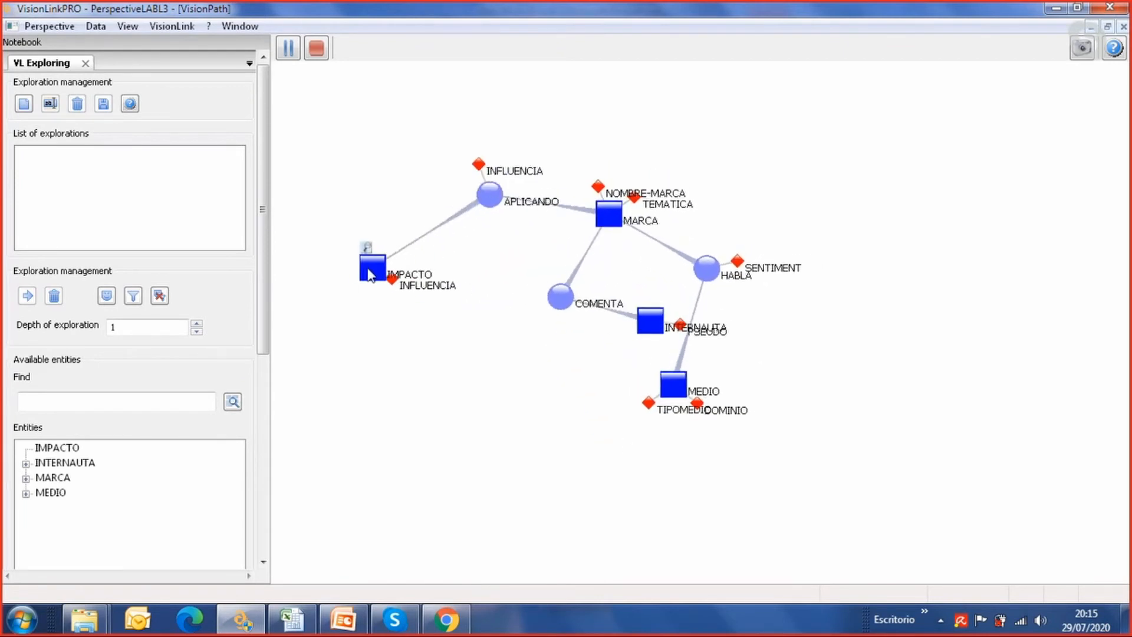
{"action": "left_click_drag", "start_coordinate": [594, 216], "coordinate": [495, 204]}
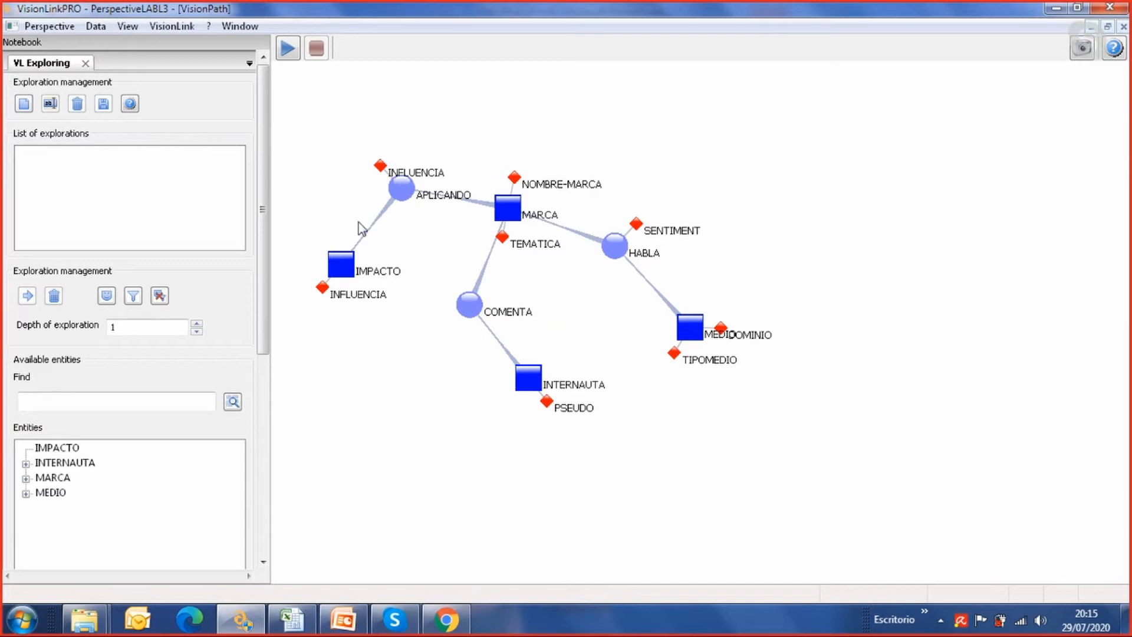
{"action": "left_click_drag", "start_coordinate": [510, 212], "coordinate": [427, 357]}
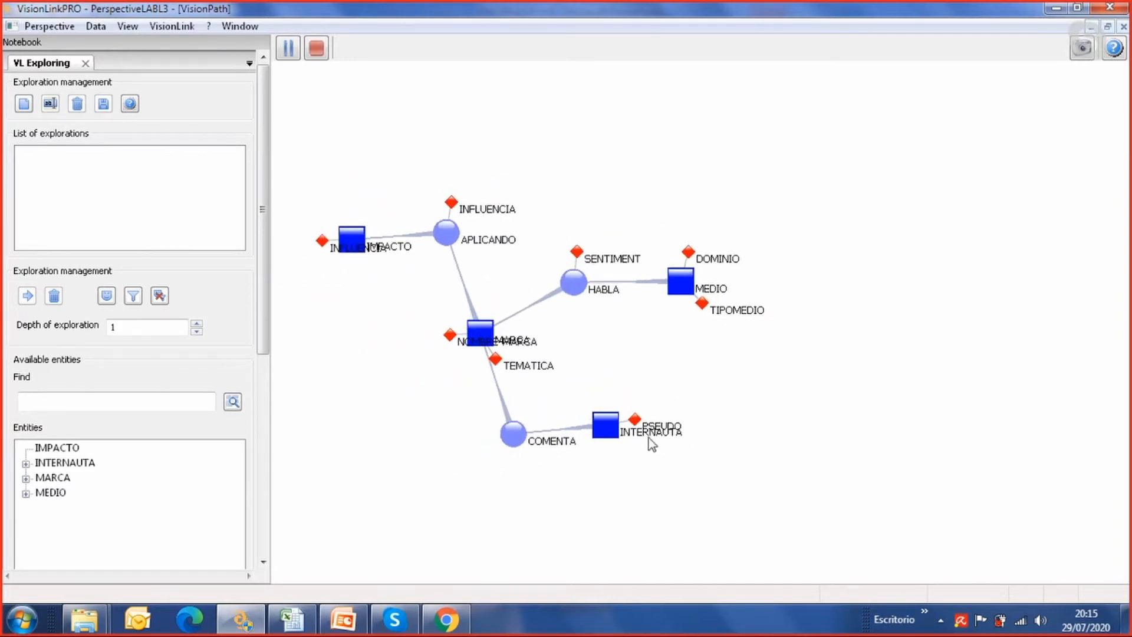
Spread the LABL3 entities around MARCA by moving MEDIO up and right, INTERNAUTA left below COMENTA, and IMPACTO down and left
{"action": "left_click_drag", "start_coordinate": [685, 284], "coordinate": [748, 214]}
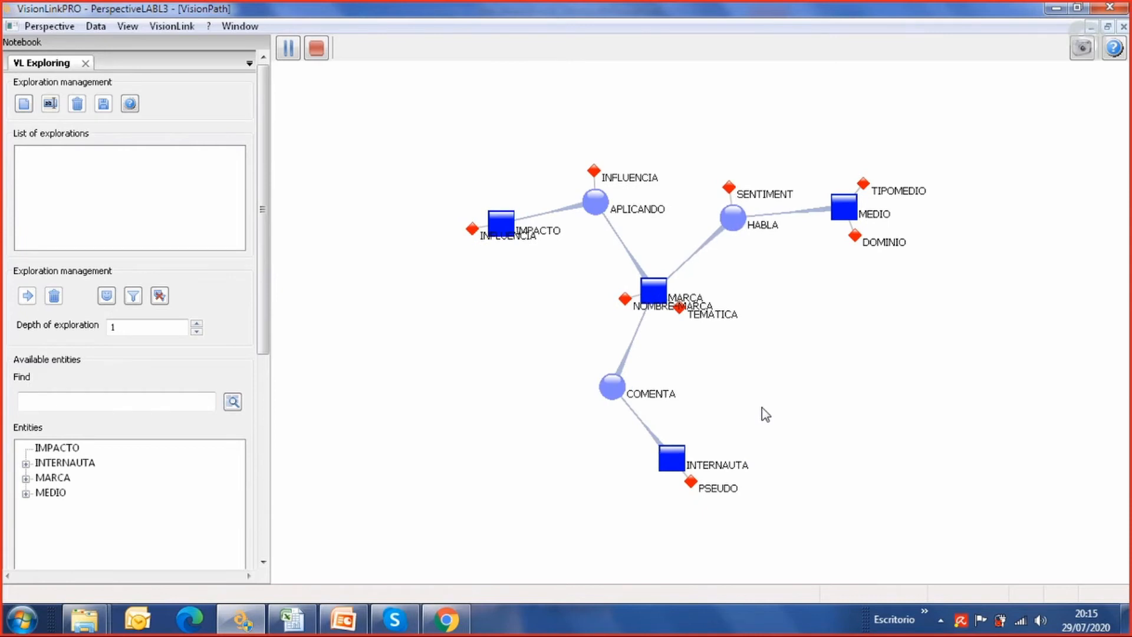
{"action": "left_click_drag", "start_coordinate": [670, 458], "coordinate": [583, 476]}
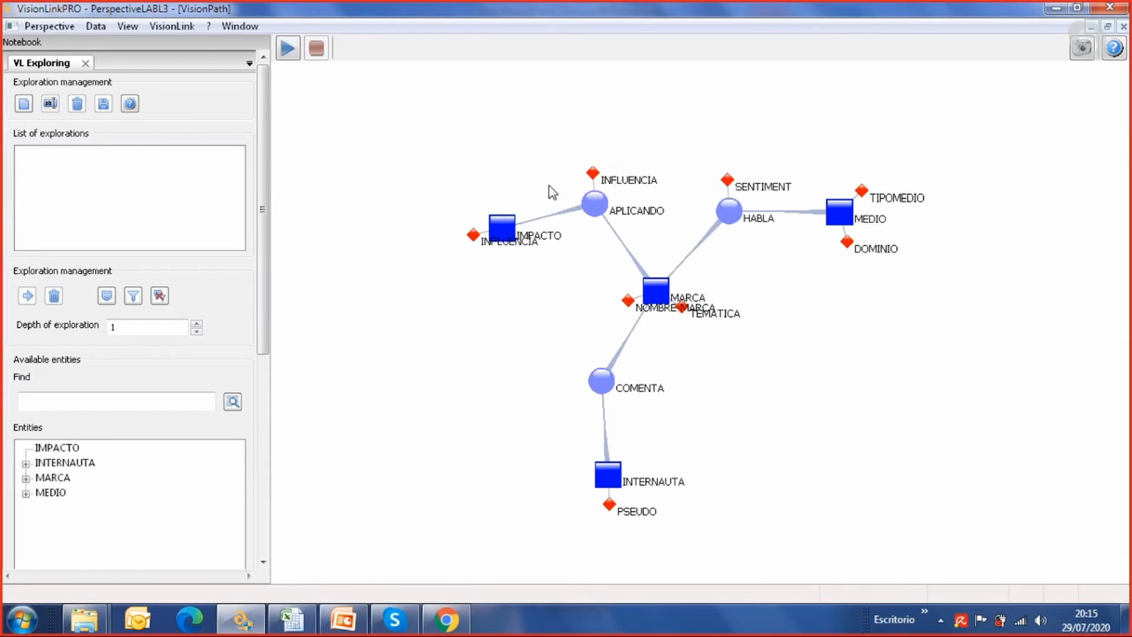
{"action": "left_click_drag", "start_coordinate": [512, 232], "coordinate": [401, 286]}
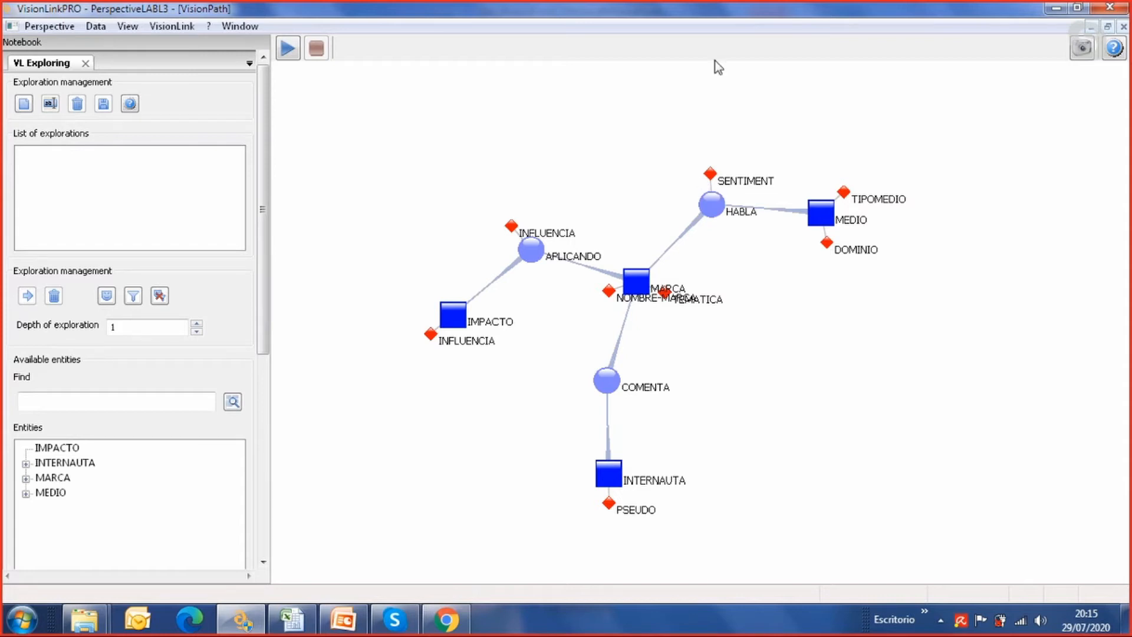
Create a new perspective and maximize its empty VisionPath schema window
{"action": "left_click", "coordinate": [59, 28]}
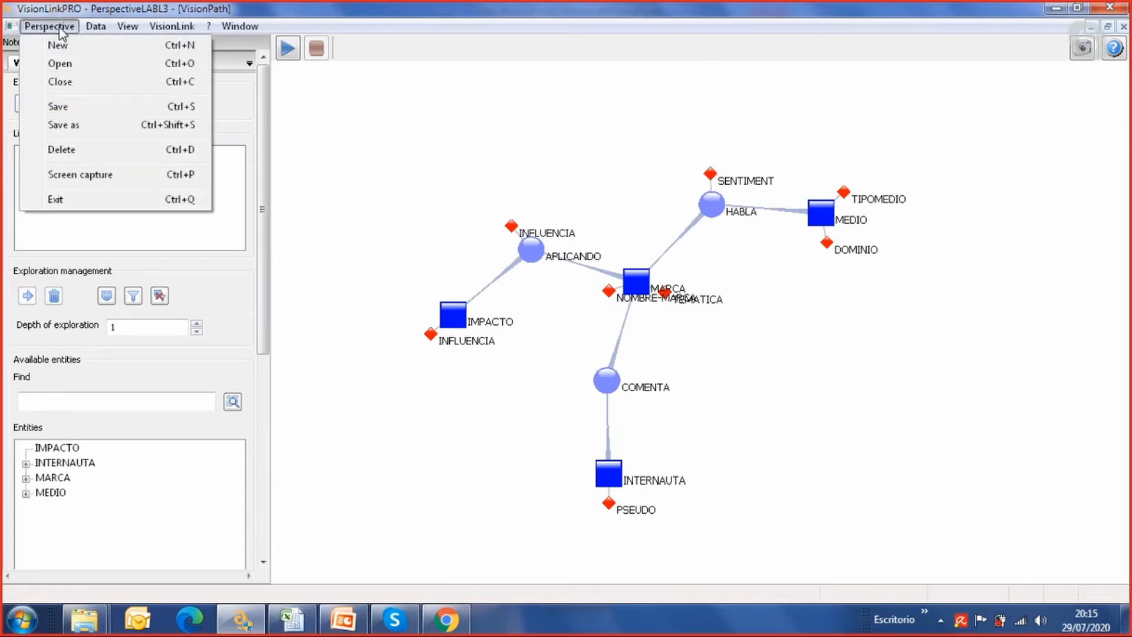
{"action": "left_click", "coordinate": [74, 48]}
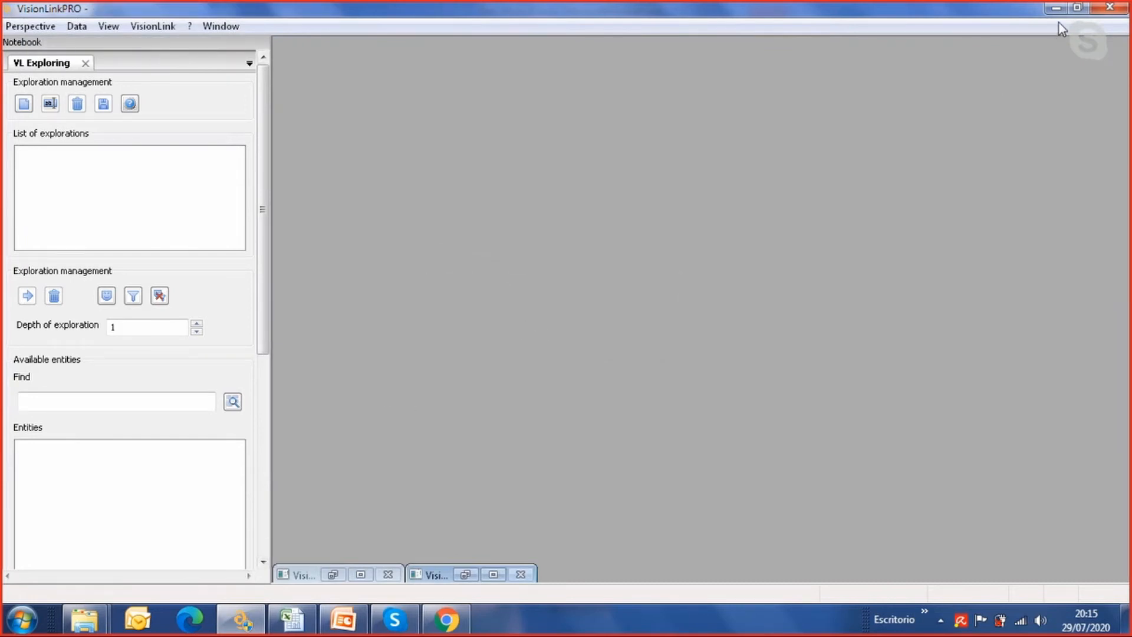
{"action": "left_click", "coordinate": [361, 575]}
Add a class named internauta to the empty schema
{"action": "right_click", "coordinate": [527, 276]}
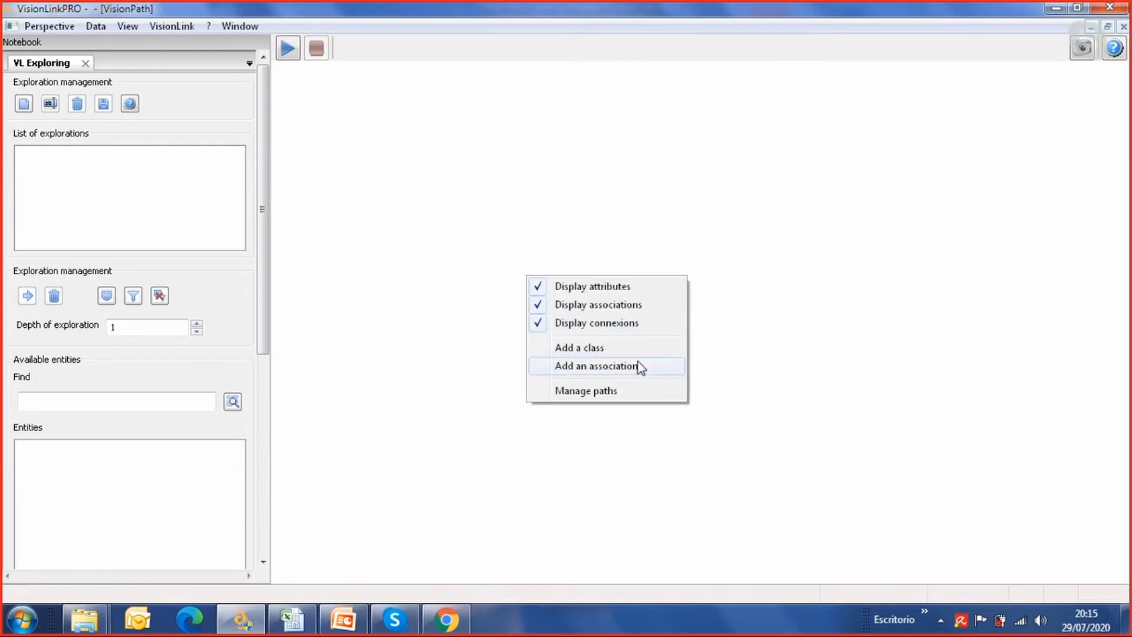
{"action": "left_click", "coordinate": [597, 348]}
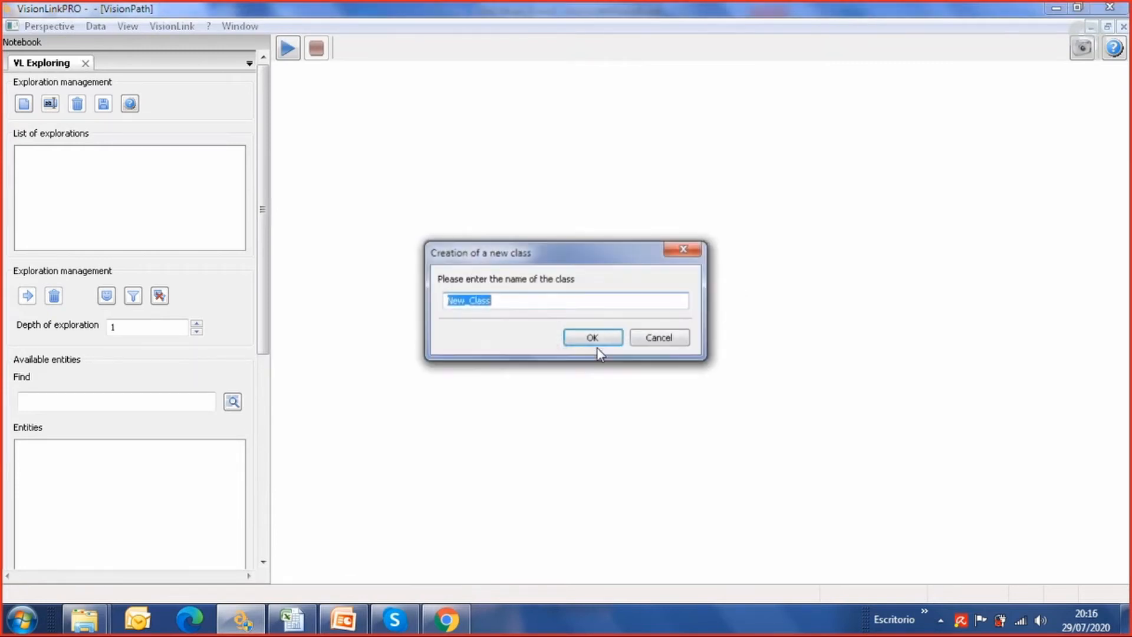
{"action": "key", "text": "BackSpace"}
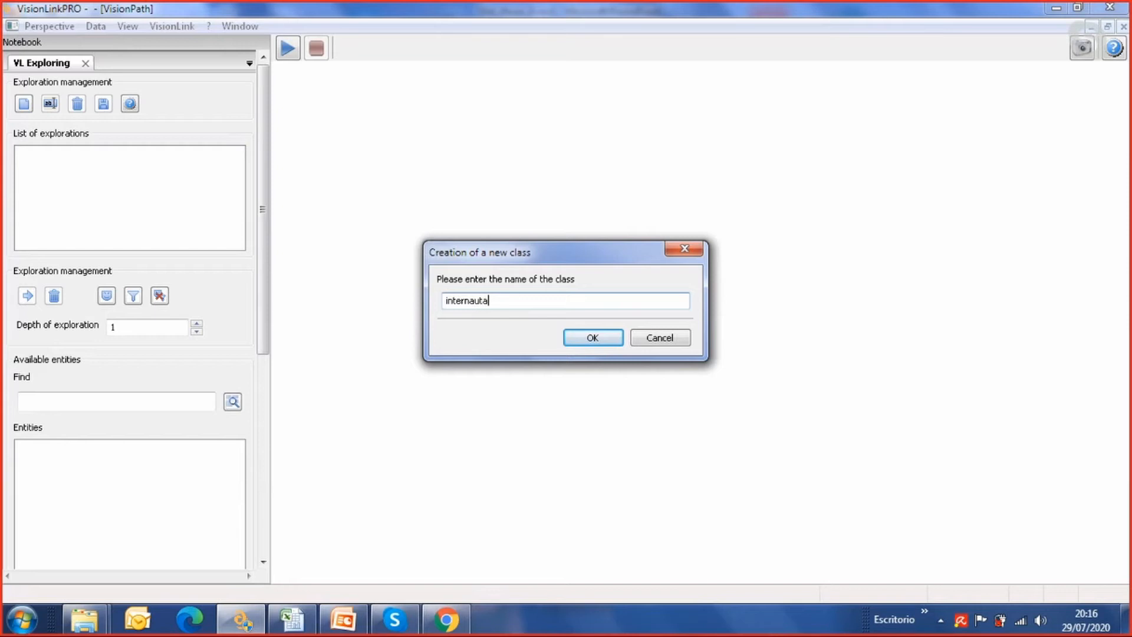
{"action": "left_click", "coordinate": [590, 340]}
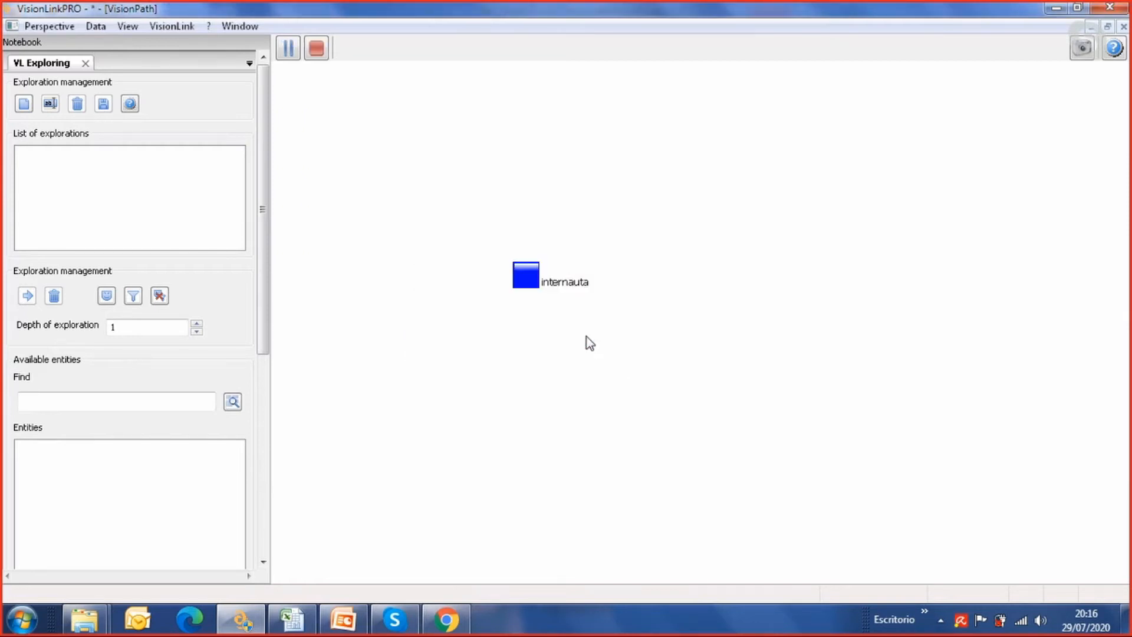
Try to add a connexion from the internauta class
{"action": "right_click", "coordinate": [526, 278]}
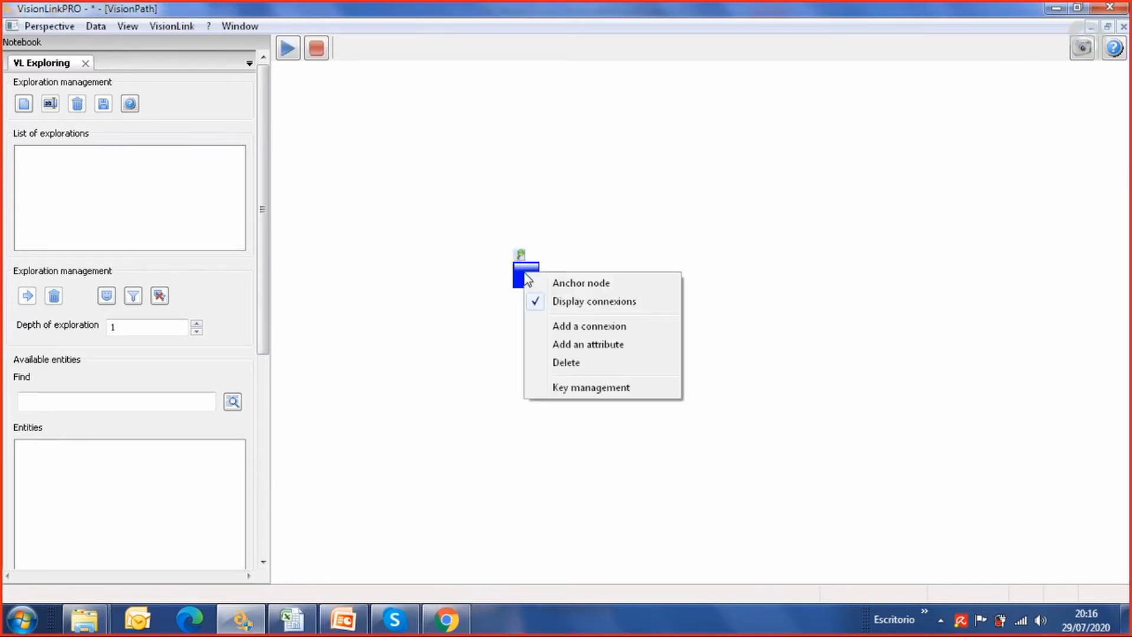
{"action": "left_click", "coordinate": [607, 327]}
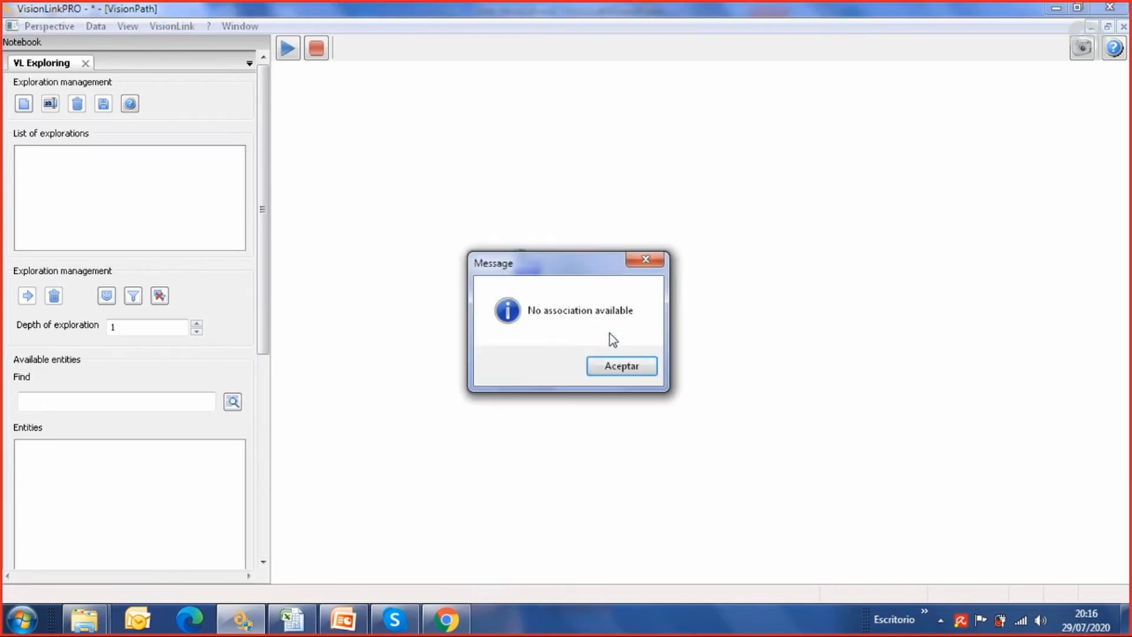
{"action": "left_click", "coordinate": [646, 260]}
Add a new attribute named Nombre to the internauta class
{"action": "right_click", "coordinate": [527, 286]}
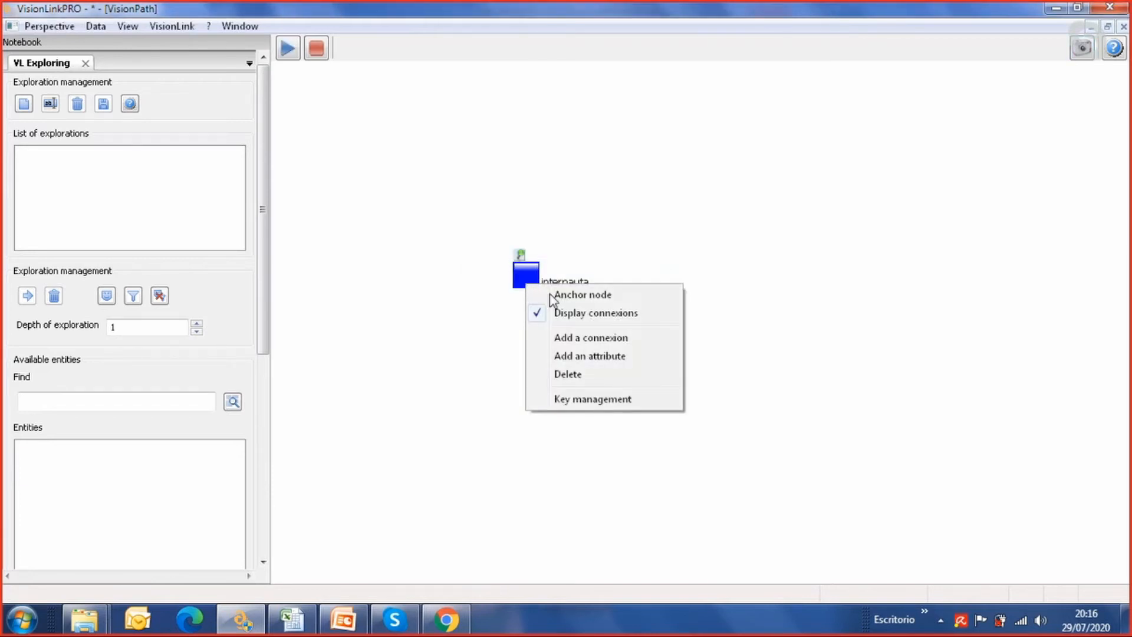
{"action": "left_click", "coordinate": [597, 357]}
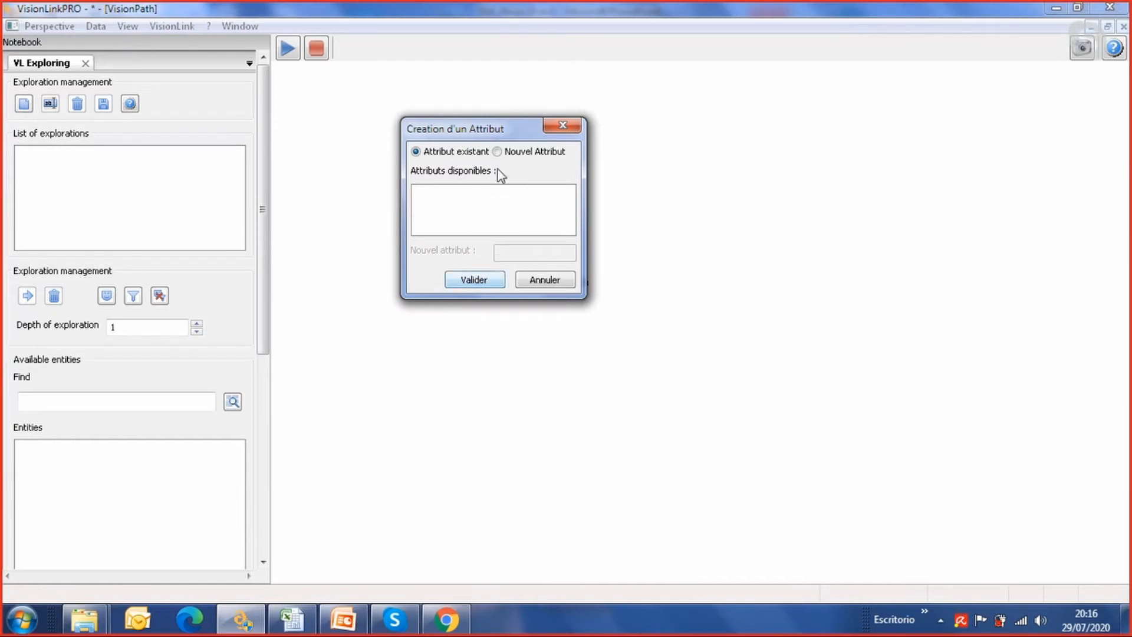
{"action": "left_click", "coordinate": [497, 152]}
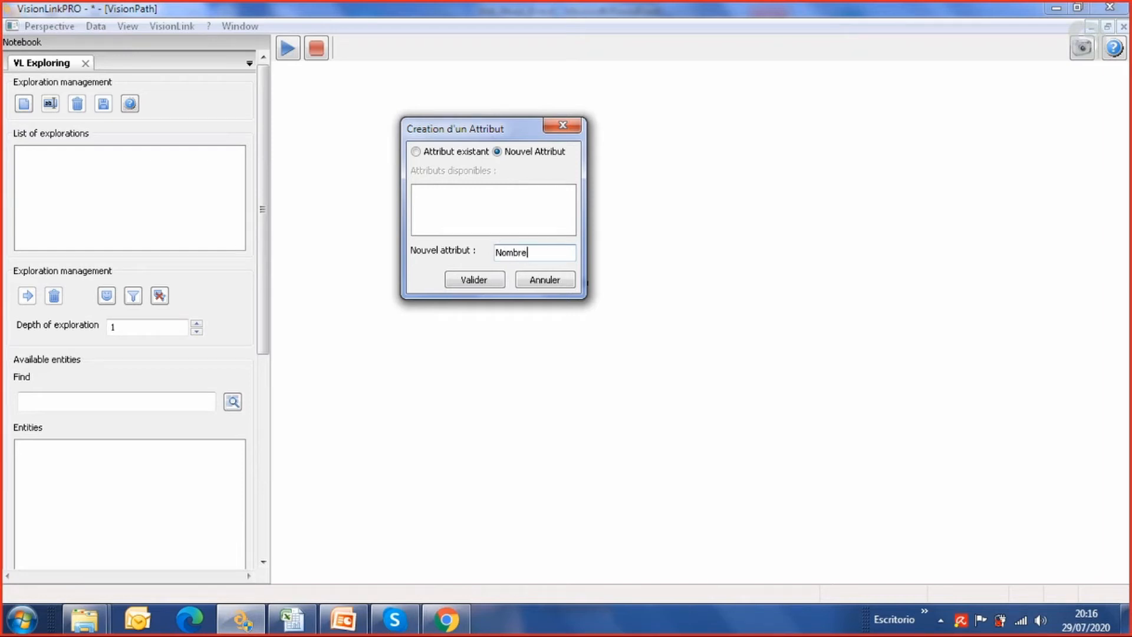
{"action": "key", "text": "Tab"}
{"action": "left_click", "coordinate": [476, 279]}
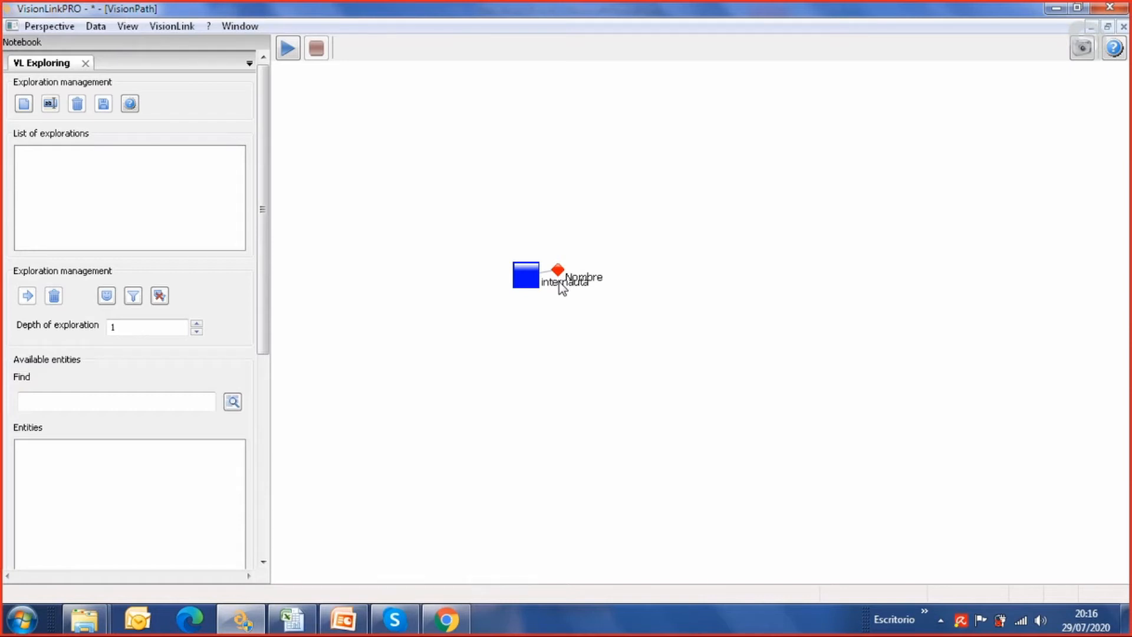
Add a second class named web, above and to the right of internauta
{"action": "right_click", "coordinate": [662, 224]}
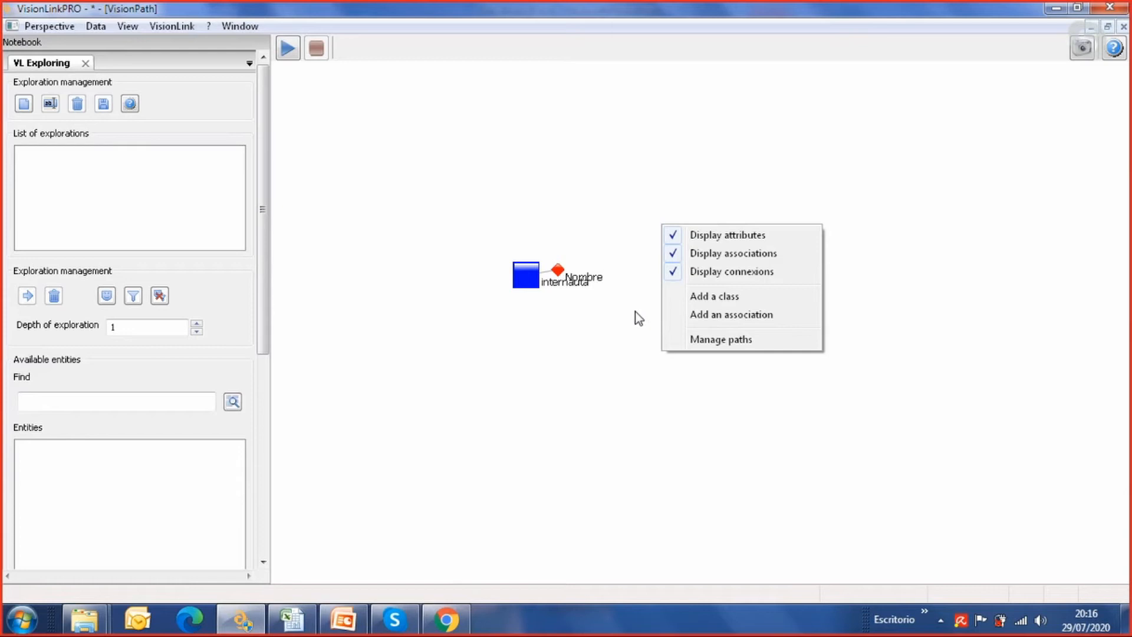
{"action": "left_click", "coordinate": [740, 298]}
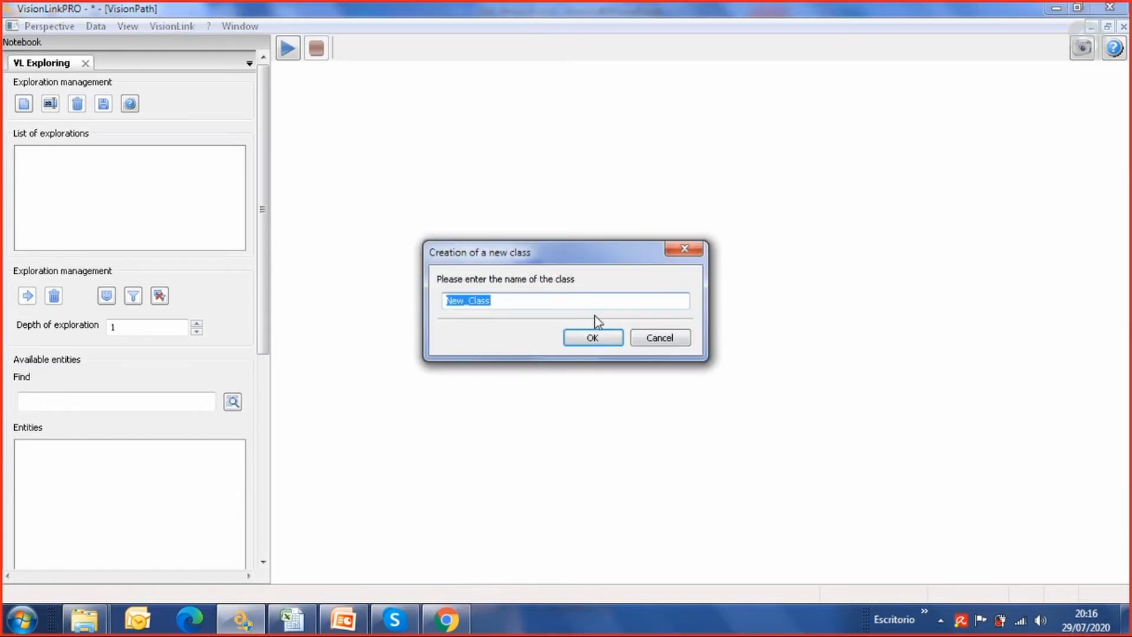
{"action": "type", "text": "web"}
{"action": "left_click", "coordinate": [590, 336]}
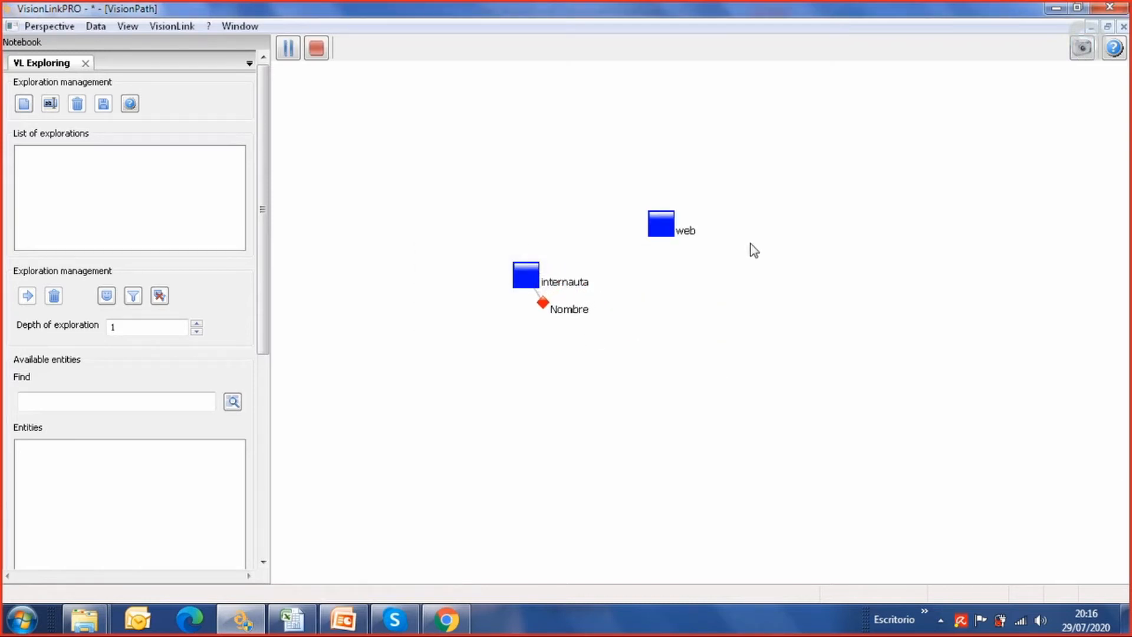
Add a new attribute named DOMINIO to the web class
{"action": "right_click", "coordinate": [659, 228]}
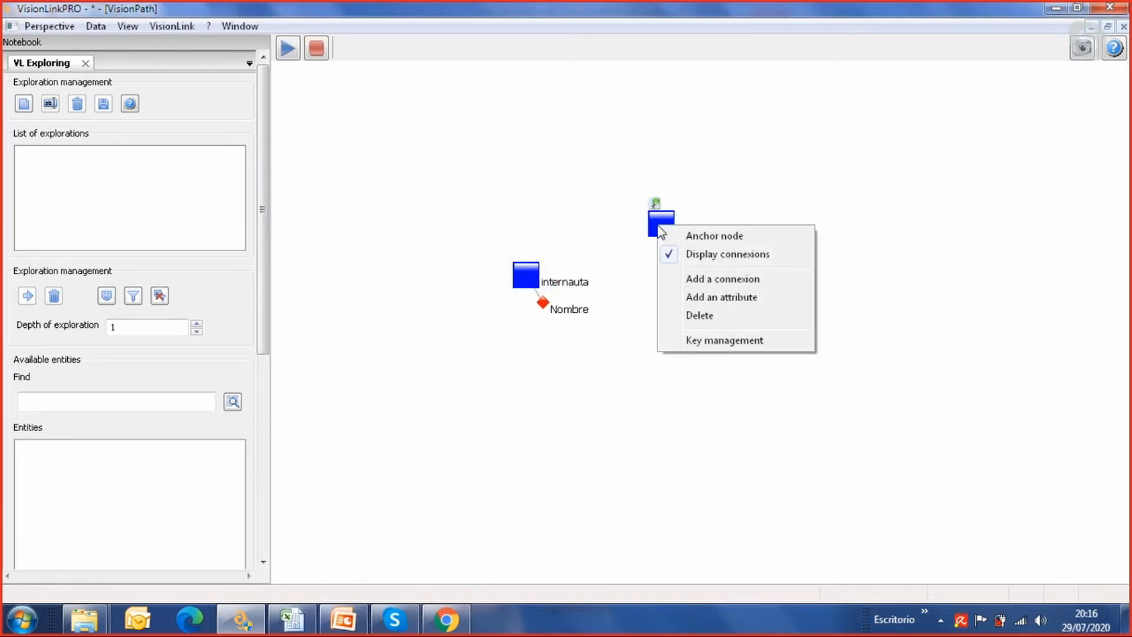
{"action": "left_click", "coordinate": [716, 298]}
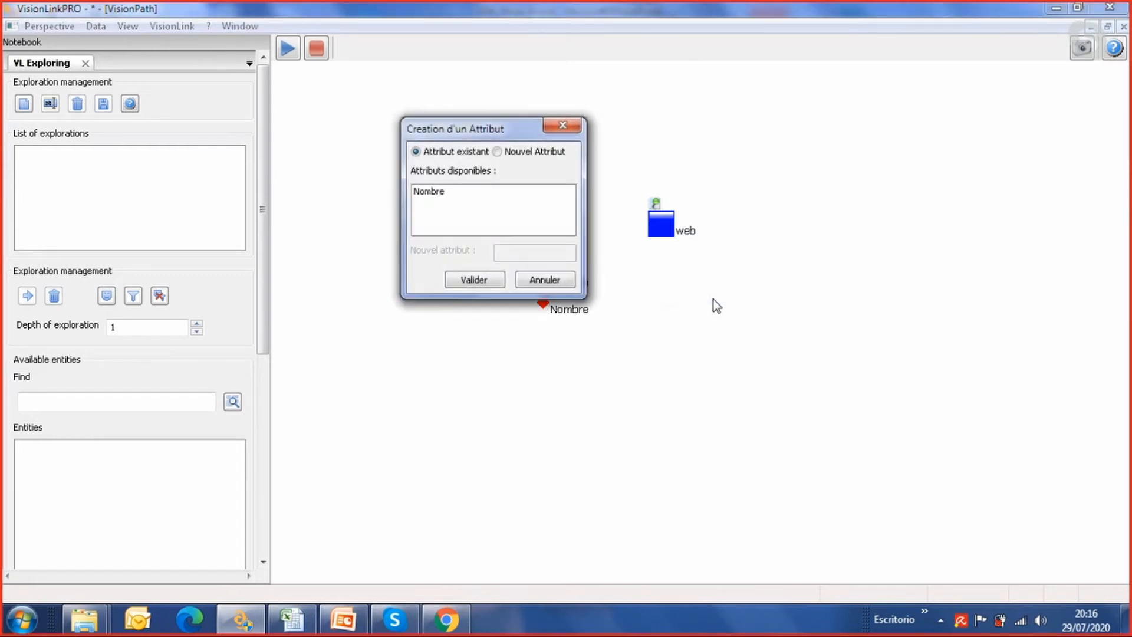
{"action": "left_click", "coordinate": [498, 151]}
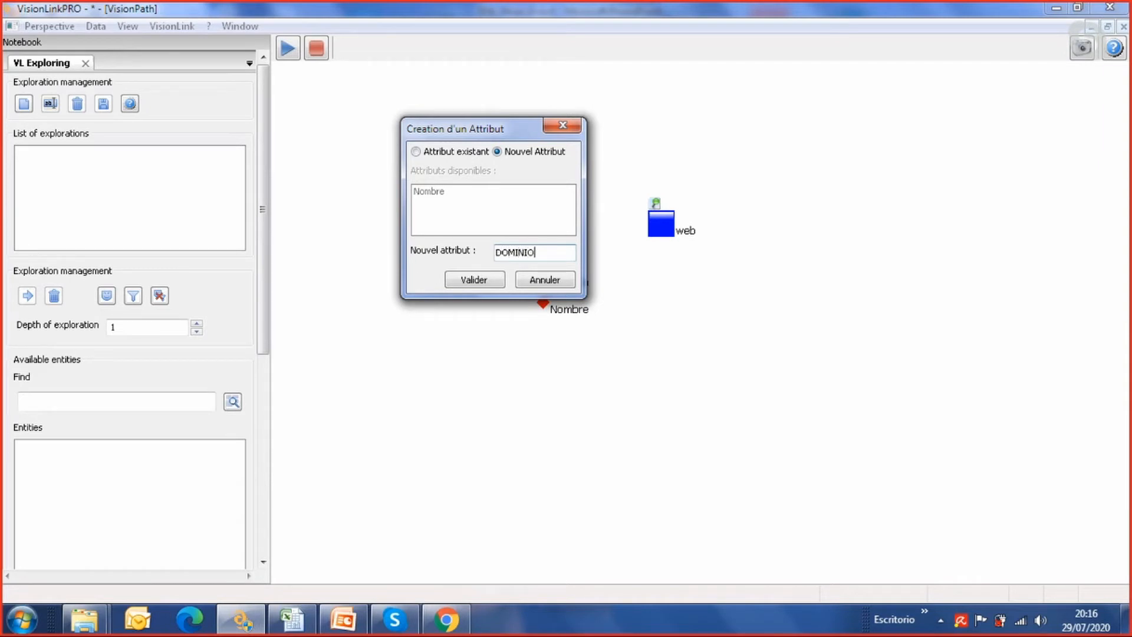
{"action": "left_click", "coordinate": [471, 279]}
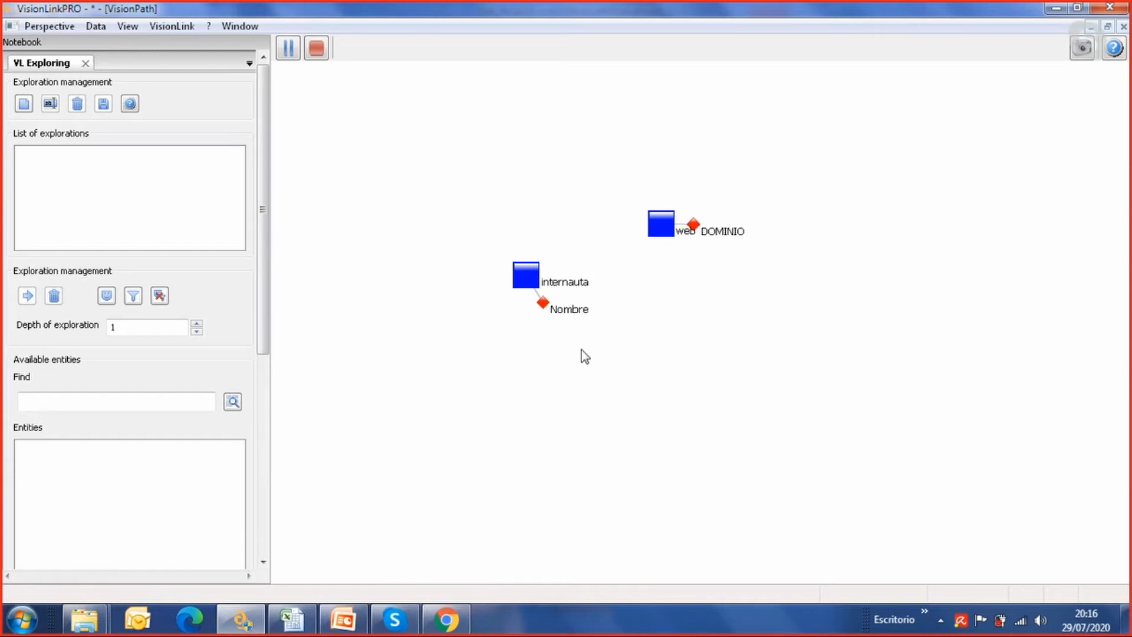
Try to create an association named INTERACTÚA in the schema
{"action": "right_click", "coordinate": [525, 189]}
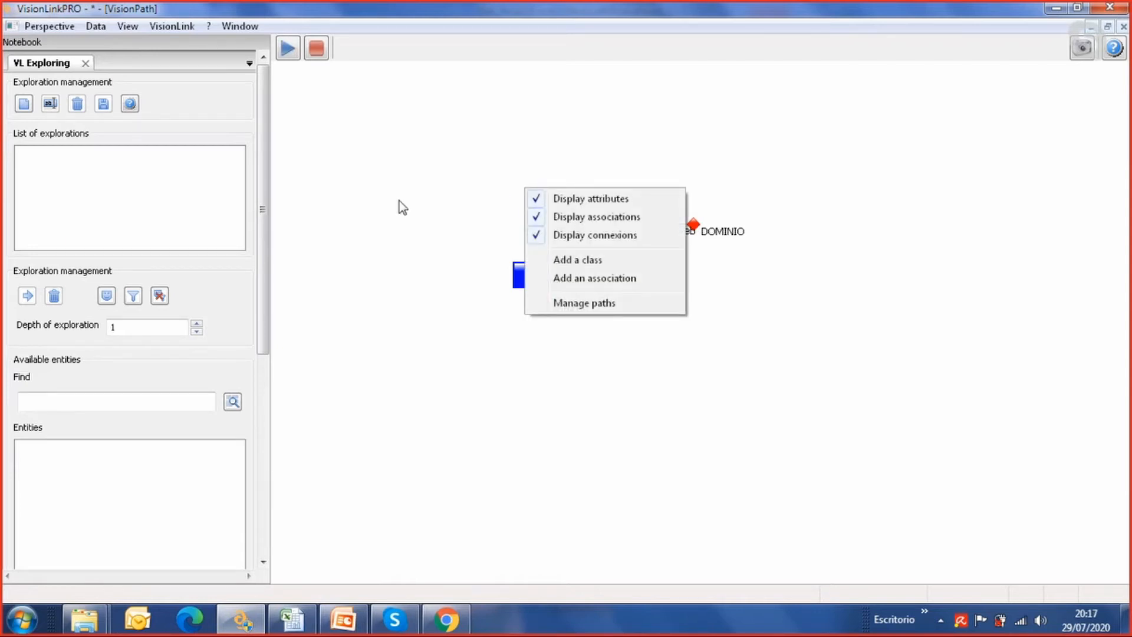
{"action": "left_click", "coordinate": [584, 278]}
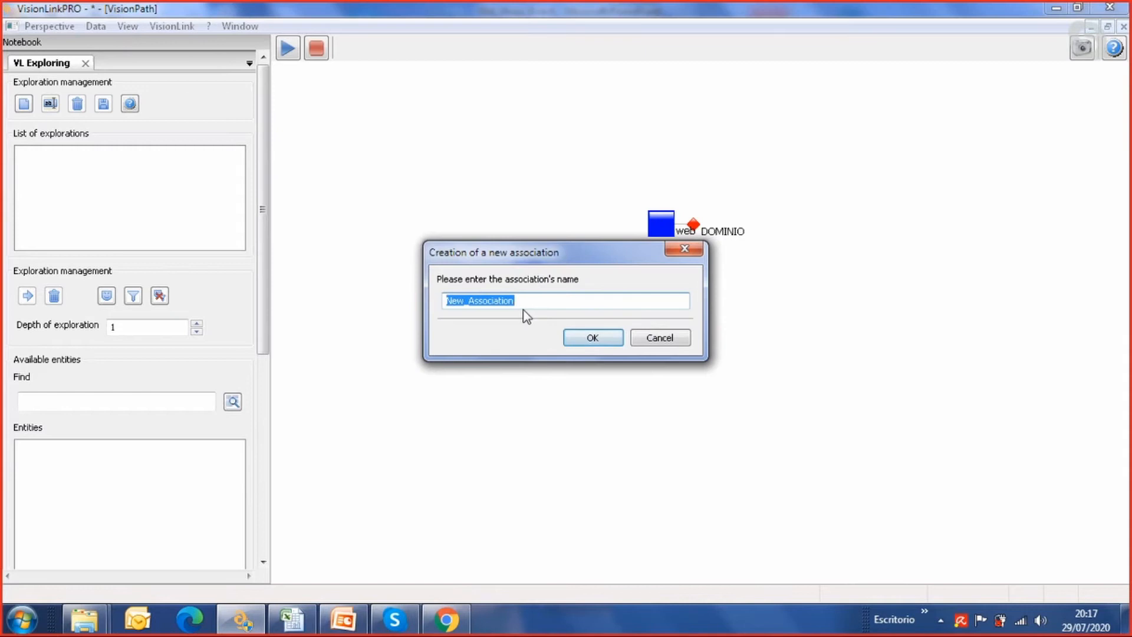
{"action": "type", "text": "INTERACTÚA"}
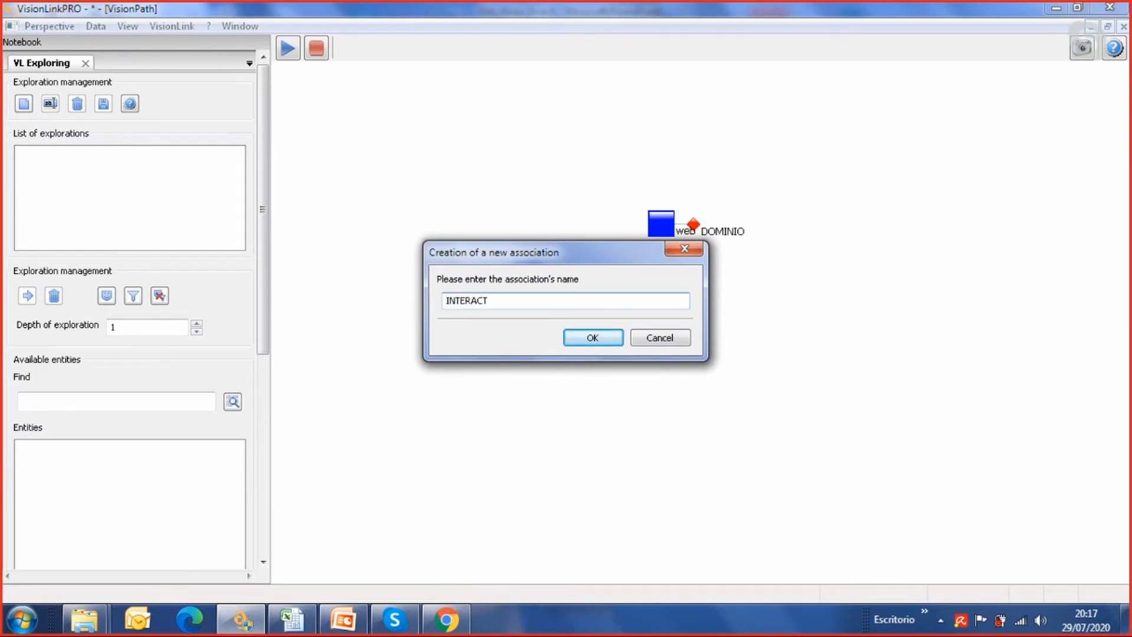
{"action": "left_click", "coordinate": [606, 341]}
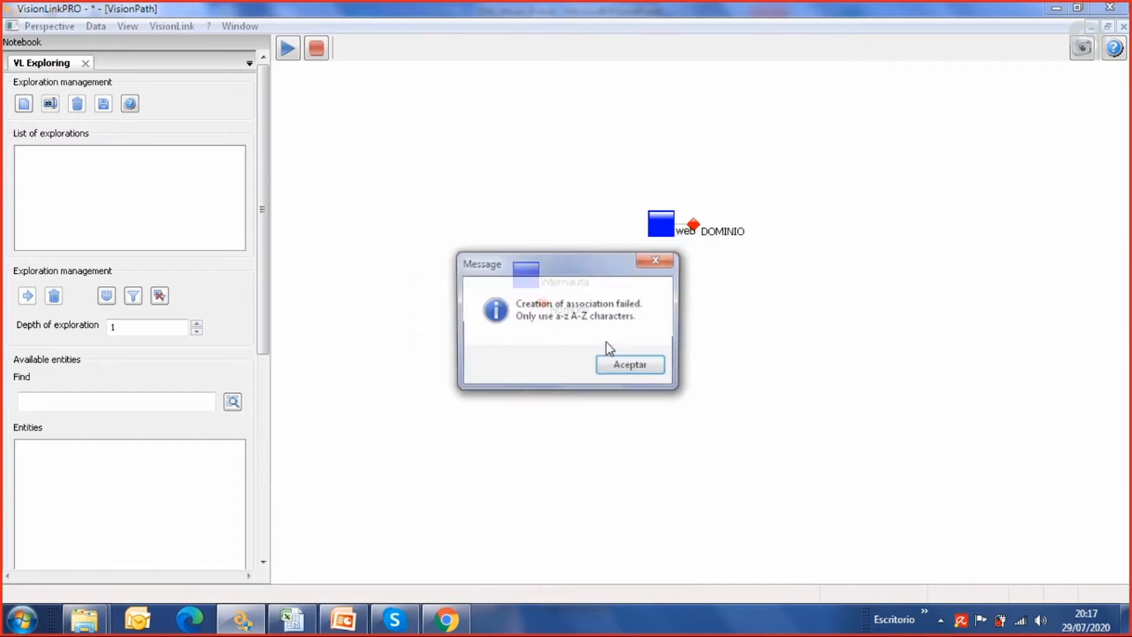
{"action": "left_click", "coordinate": [631, 366]}
Try again to add a connexion from the internauta class
{"action": "right_click", "coordinate": [535, 269]}
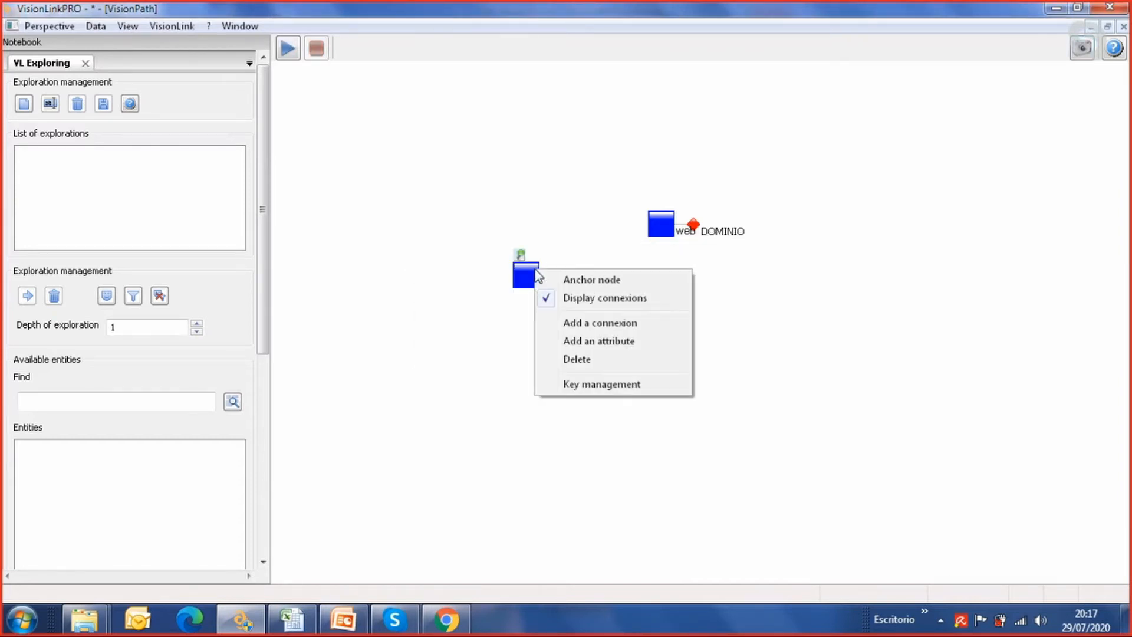
{"action": "left_click", "coordinate": [570, 324]}
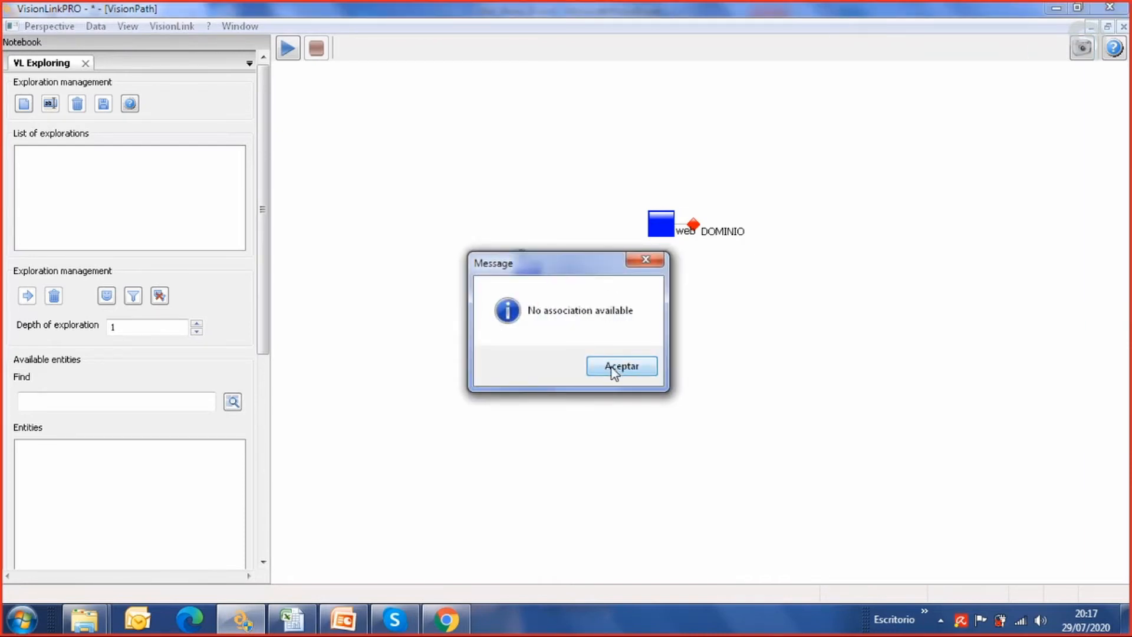
{"action": "left_click", "coordinate": [611, 366]}
Create an association named INTERACT between the internauta and web classes
{"action": "right_click", "coordinate": [563, 261]}
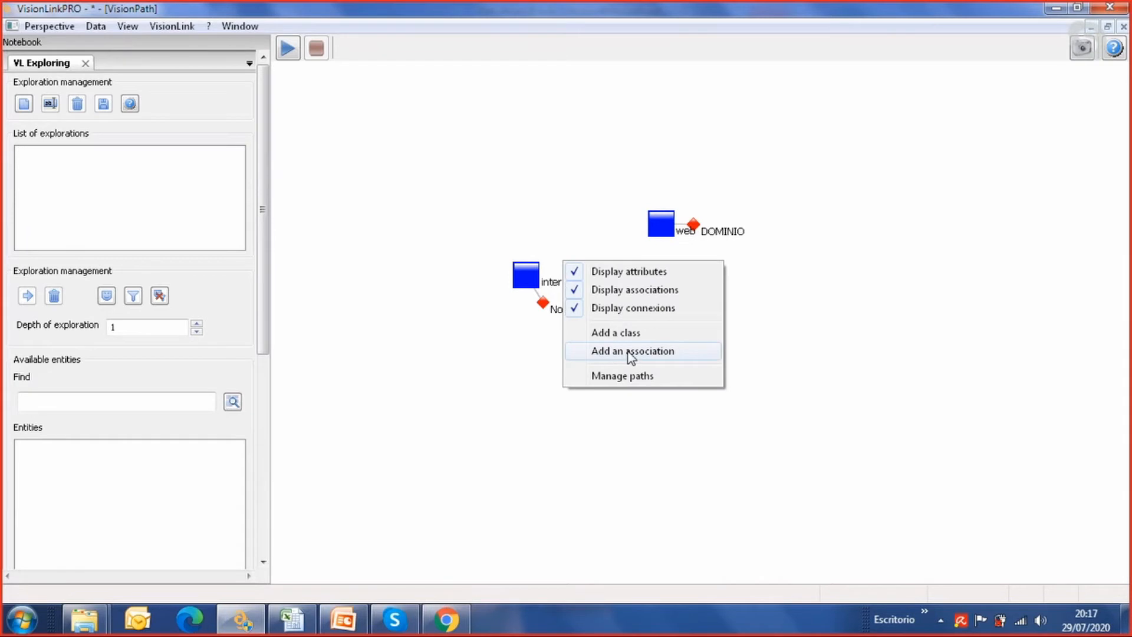
{"action": "left_click", "coordinate": [630, 352]}
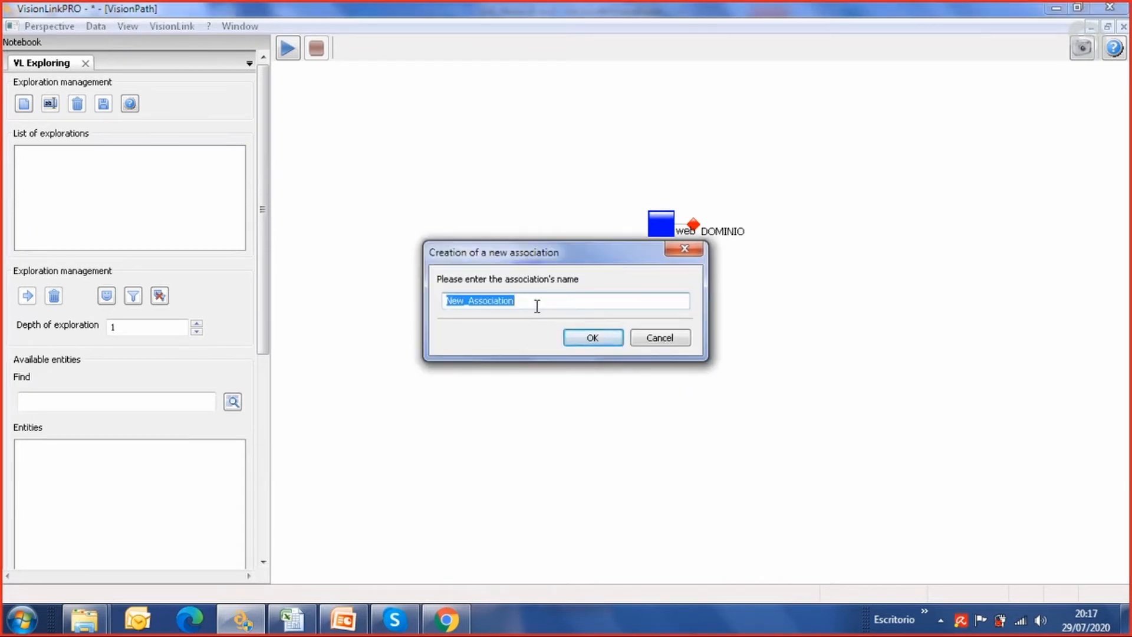
{"action": "type", "text": "INTERACT"}
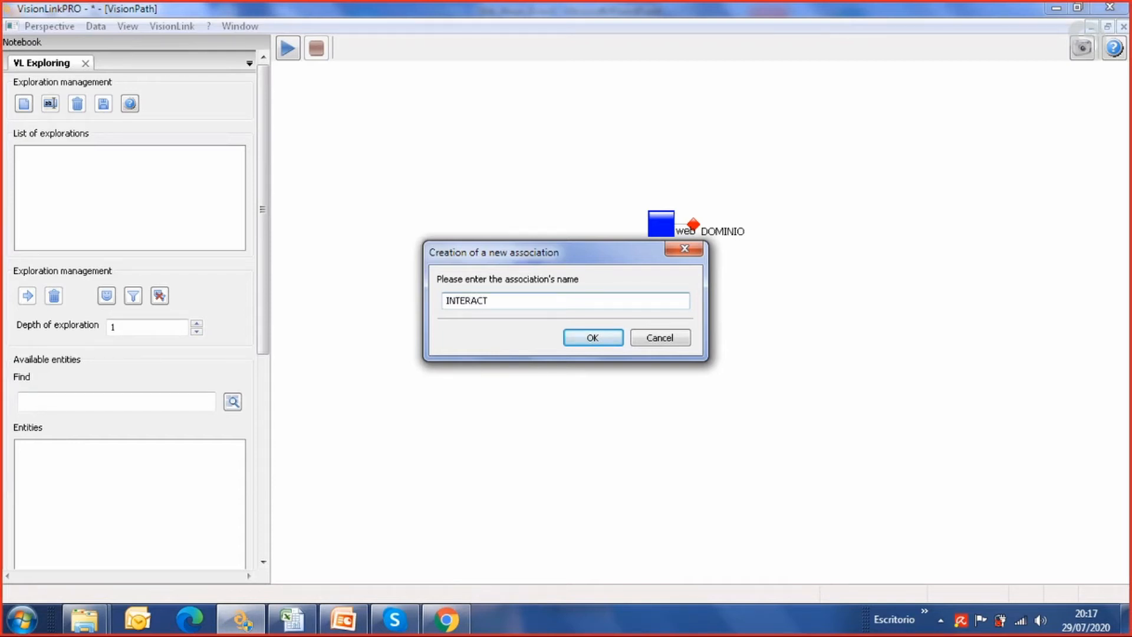
{"action": "left_click", "coordinate": [600, 343]}
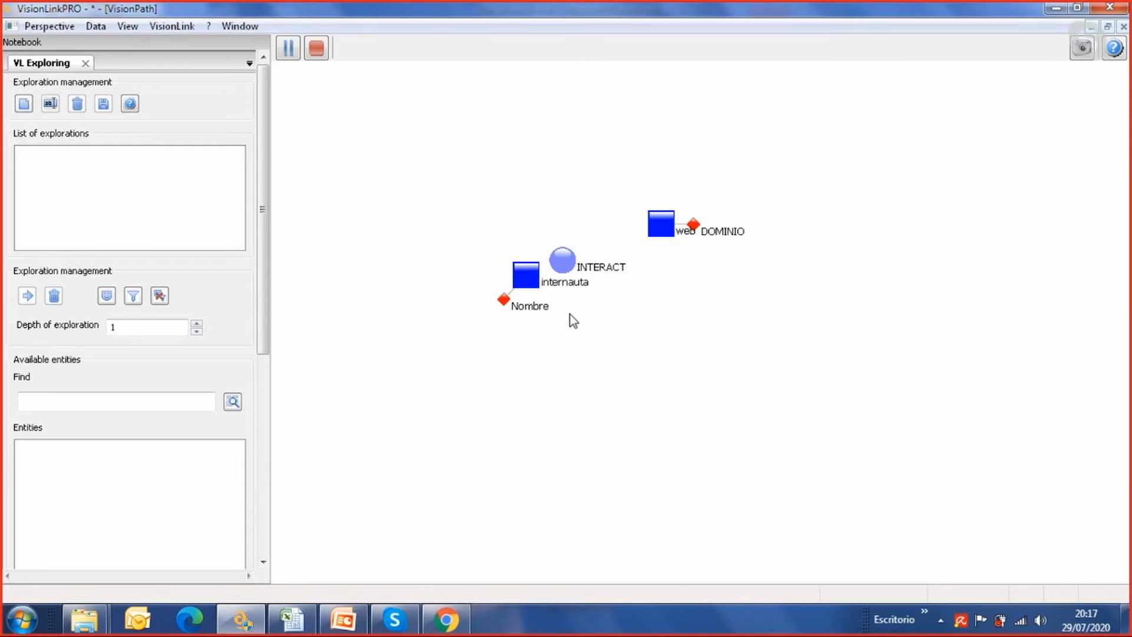
Connect the internauta class to the INTERACT association, and connect INTERACT to the web class
{"action": "right_click", "coordinate": [535, 275]}
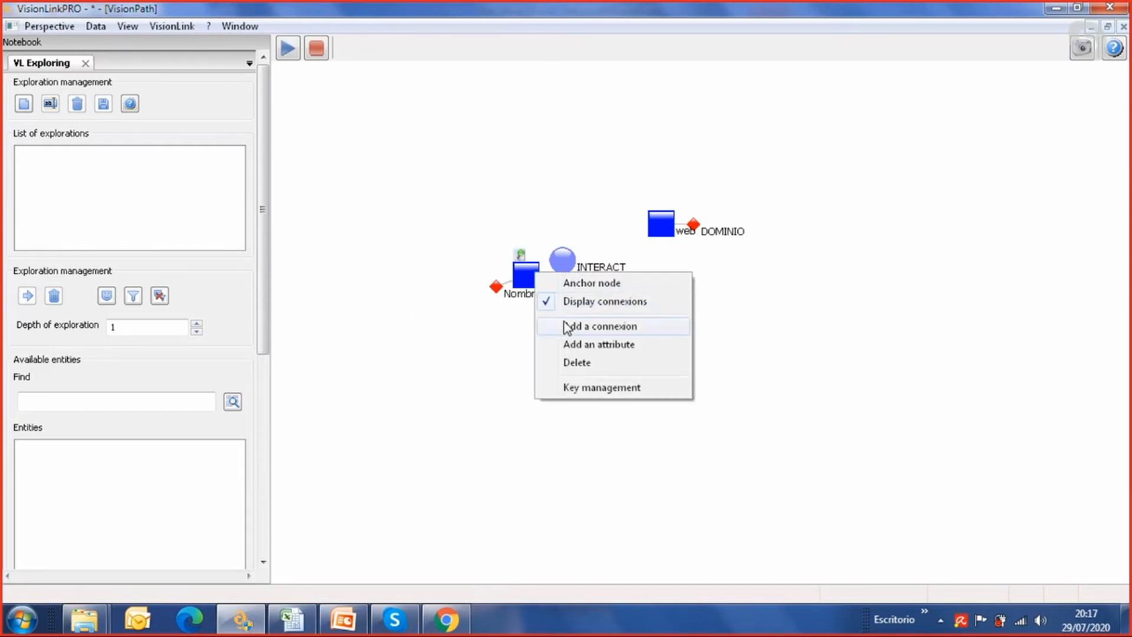
{"action": "left_click", "coordinate": [570, 325]}
{"action": "right_click", "coordinate": [571, 266]}
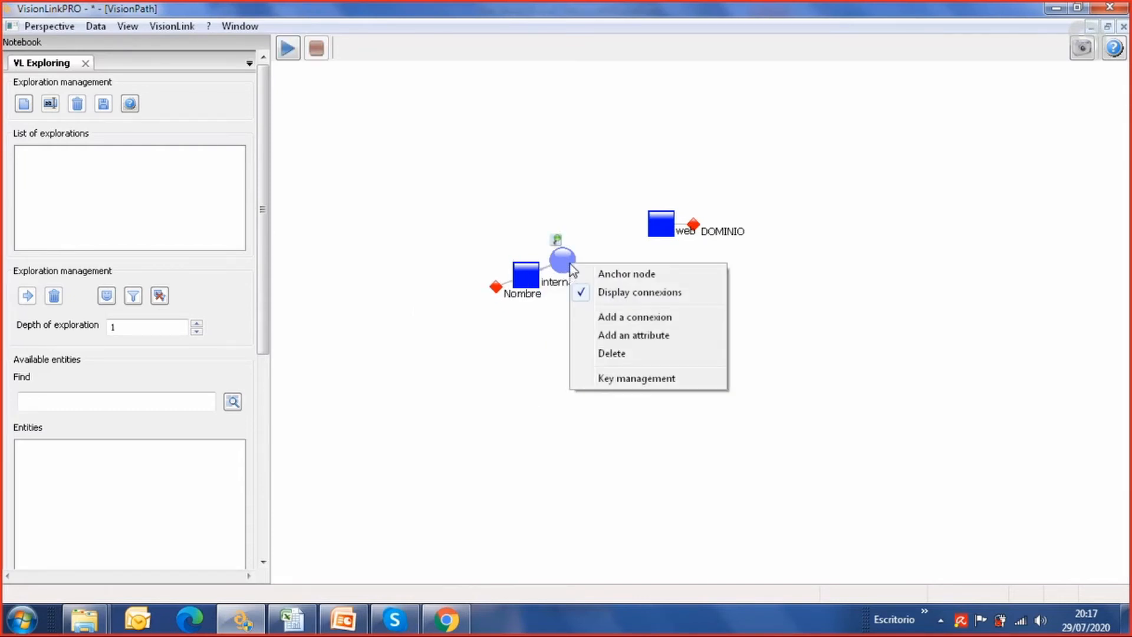
{"action": "left_click", "coordinate": [630, 317]}
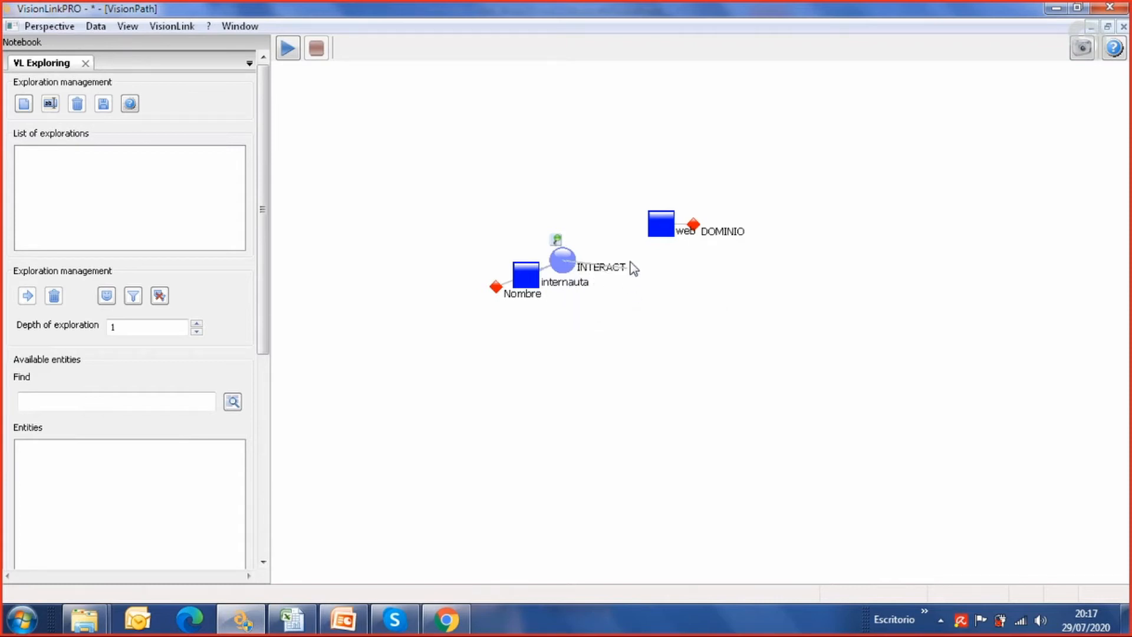
{"action": "left_click", "coordinate": [685, 227]}
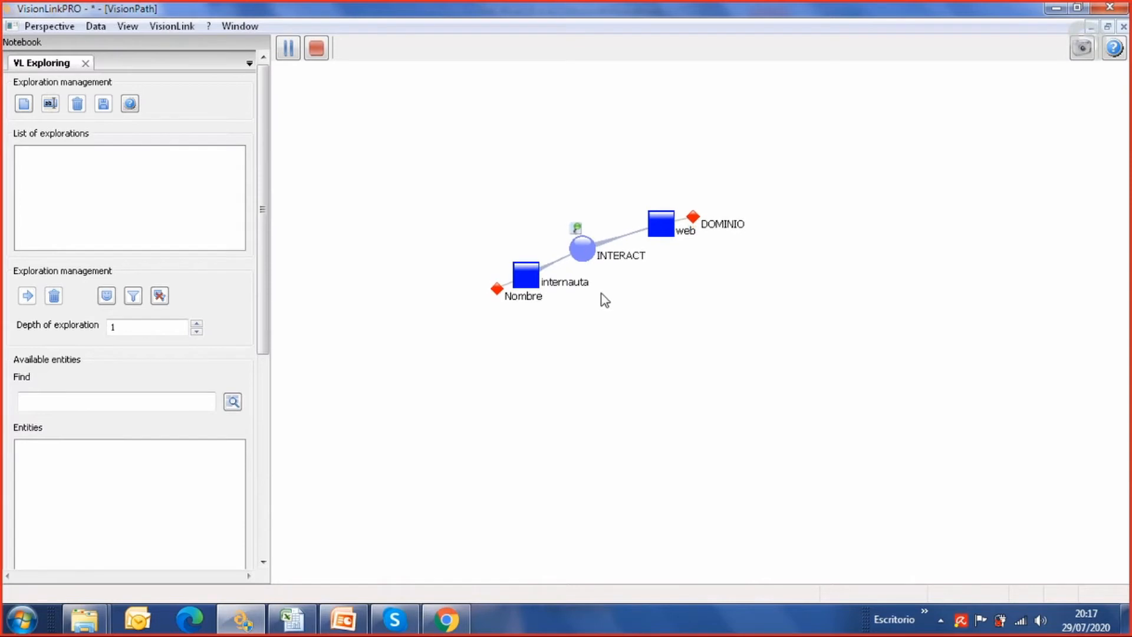
{"action": "right_click", "coordinate": [585, 252]}
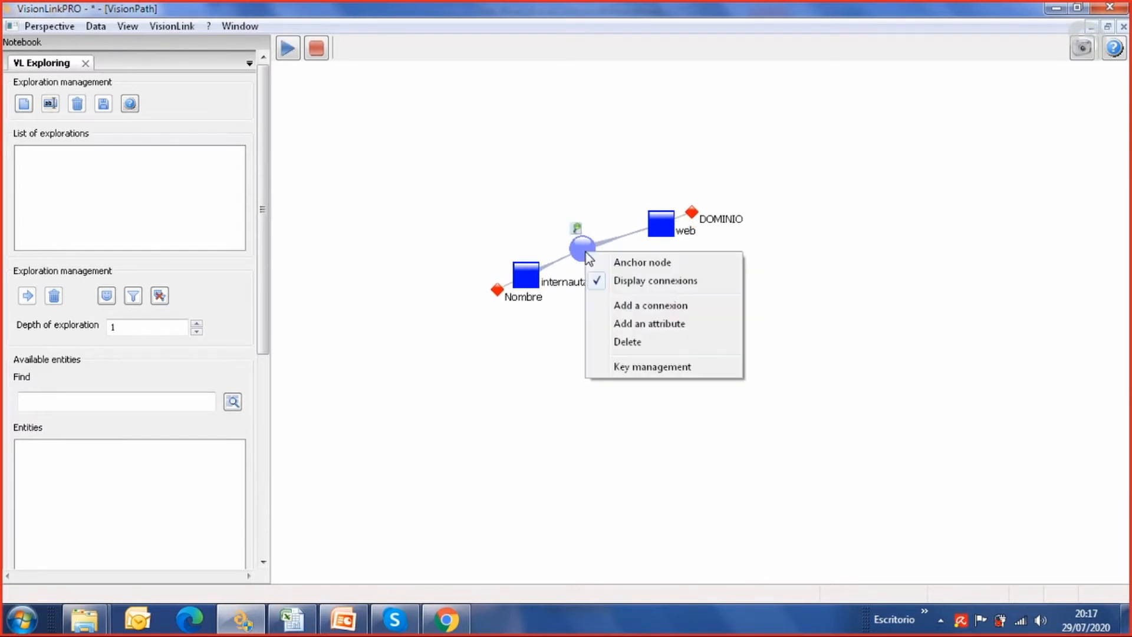
{"action": "left_click", "coordinate": [641, 324]}
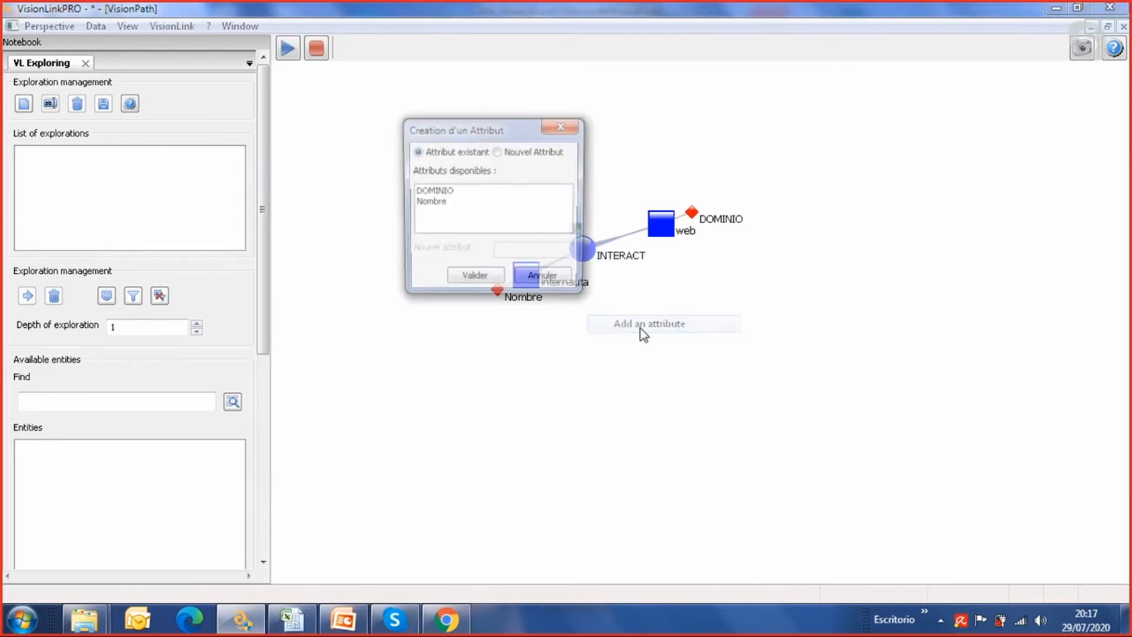
{"action": "left_click", "coordinate": [564, 125]}
Spread the internauta and web classes away from the INTERACT association, and delete the web class from the schema
{"action": "left_click_drag", "start_coordinate": [526, 274], "coordinate": [477, 285]}
{"action": "left_click_drag", "start_coordinate": [673, 220], "coordinate": [702, 207]}
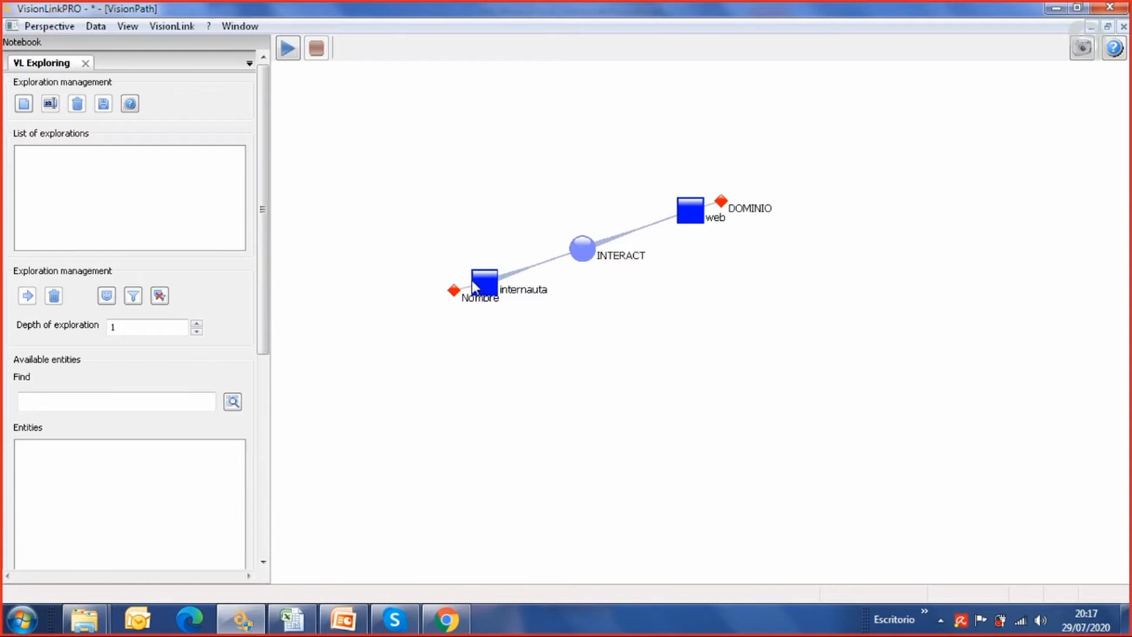
{"action": "right_click", "coordinate": [694, 216]}
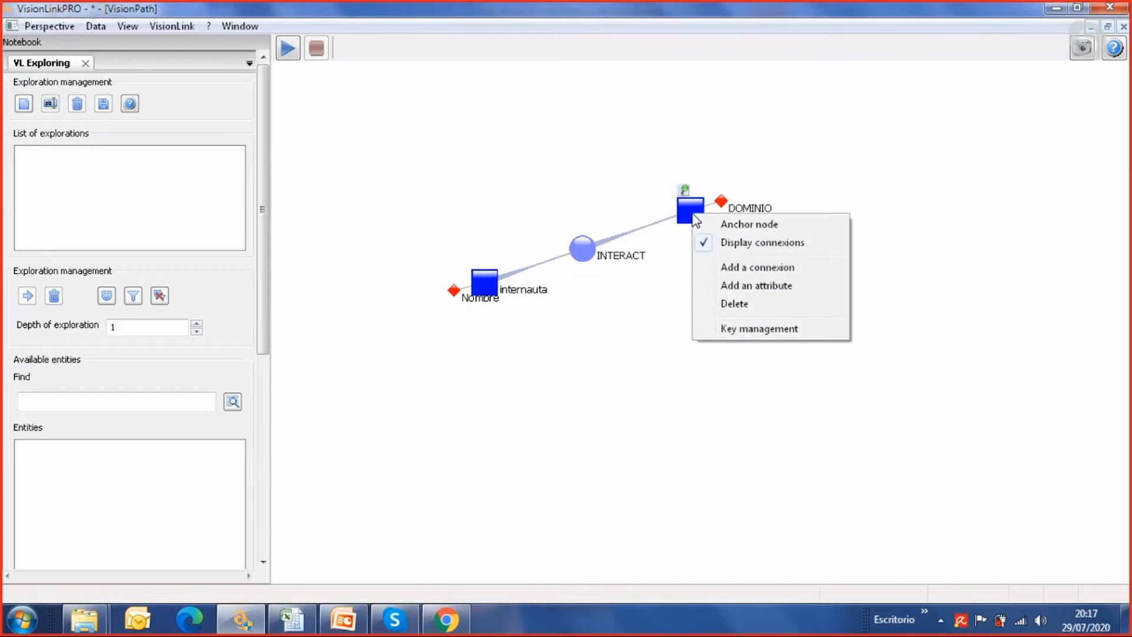
{"action": "left_click", "coordinate": [744, 305]}
Add a connexion from the INTERACT association back to the internauta class
{"action": "right_click", "coordinate": [578, 253]}
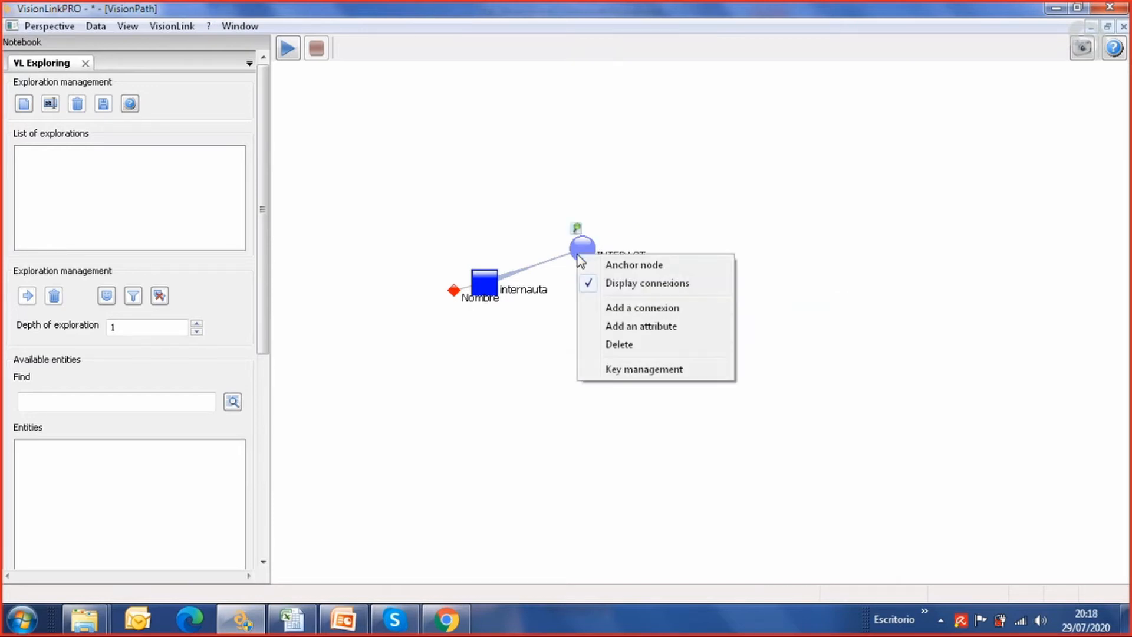
{"action": "left_click", "coordinate": [635, 306]}
{"action": "left_click", "coordinate": [492, 303]}
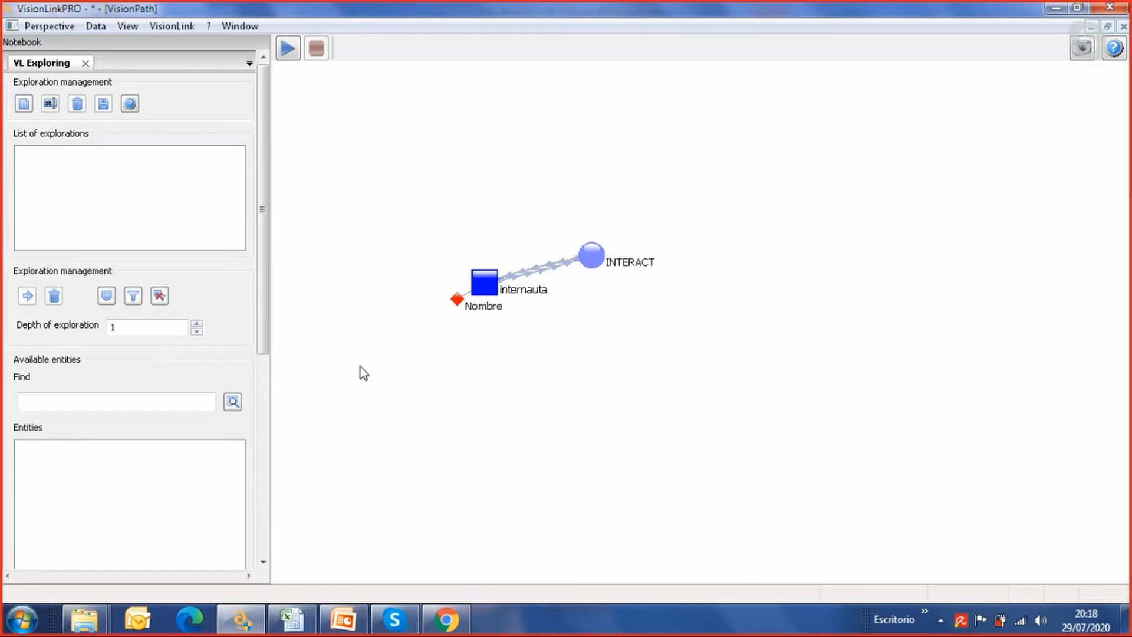
Switch to the OMEGA-ROLEX-IMPORT LARGO workbook in Excel and look through its OMEGA and ROLEX records and the nom column
{"action": "left_click", "coordinate": [303, 615]}
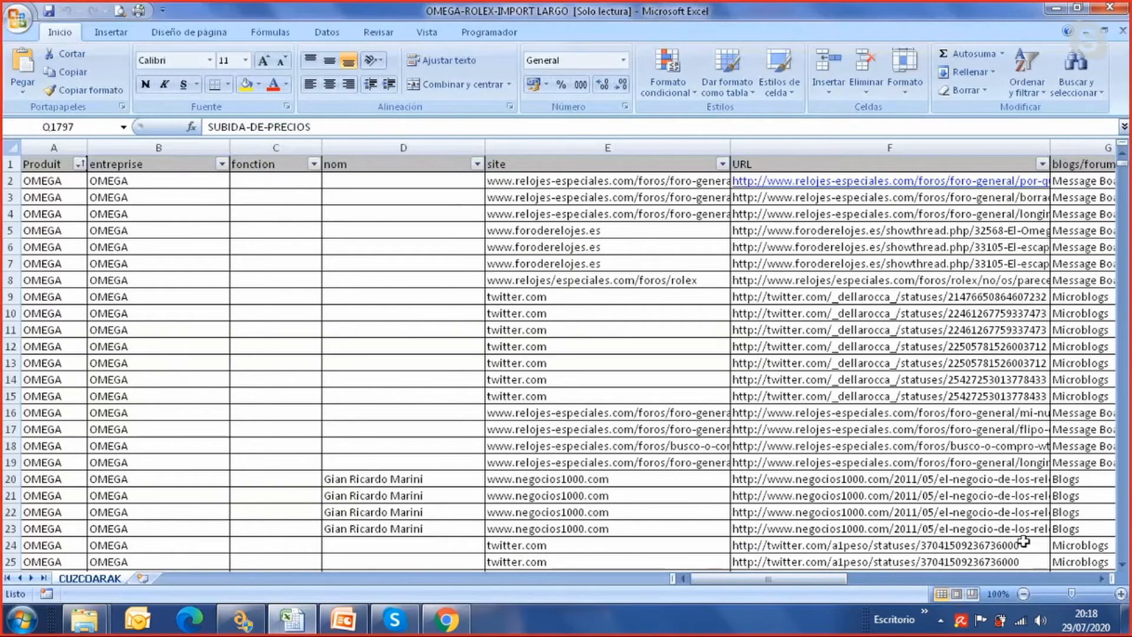
{"action": "left_click_drag", "start_coordinate": [1123, 166], "coordinate": [1098, 469]}
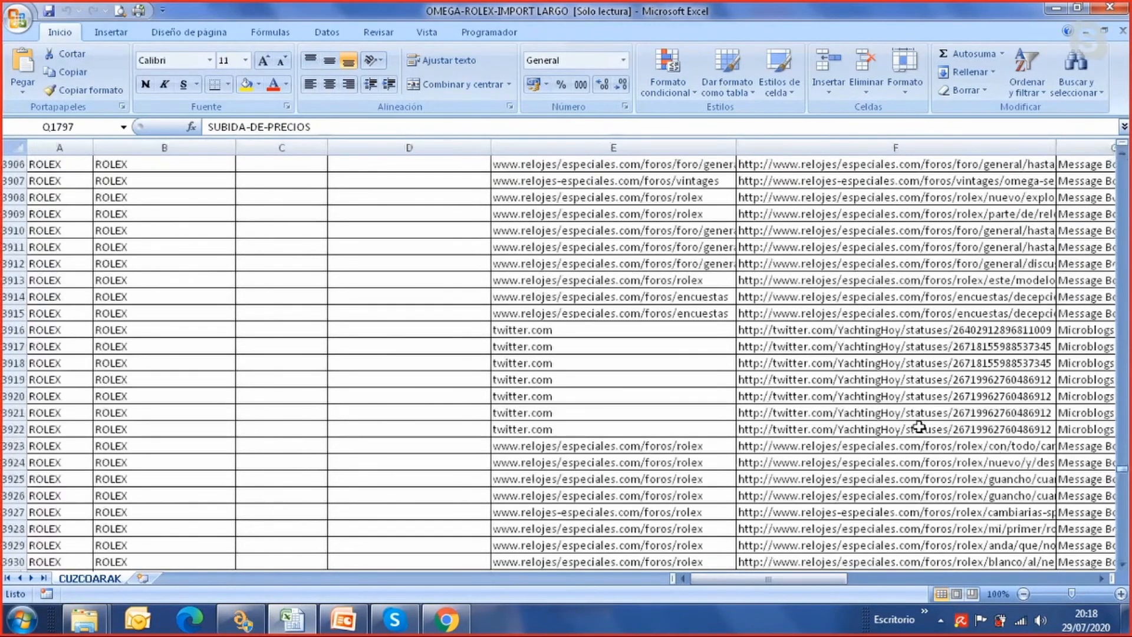
{"action": "scroll", "coordinate": [920, 427], "scroll_direction": "down", "scroll_amount": 12}
{"action": "scroll", "coordinate": [920, 427], "scroll_direction": "up", "scroll_amount": 16}
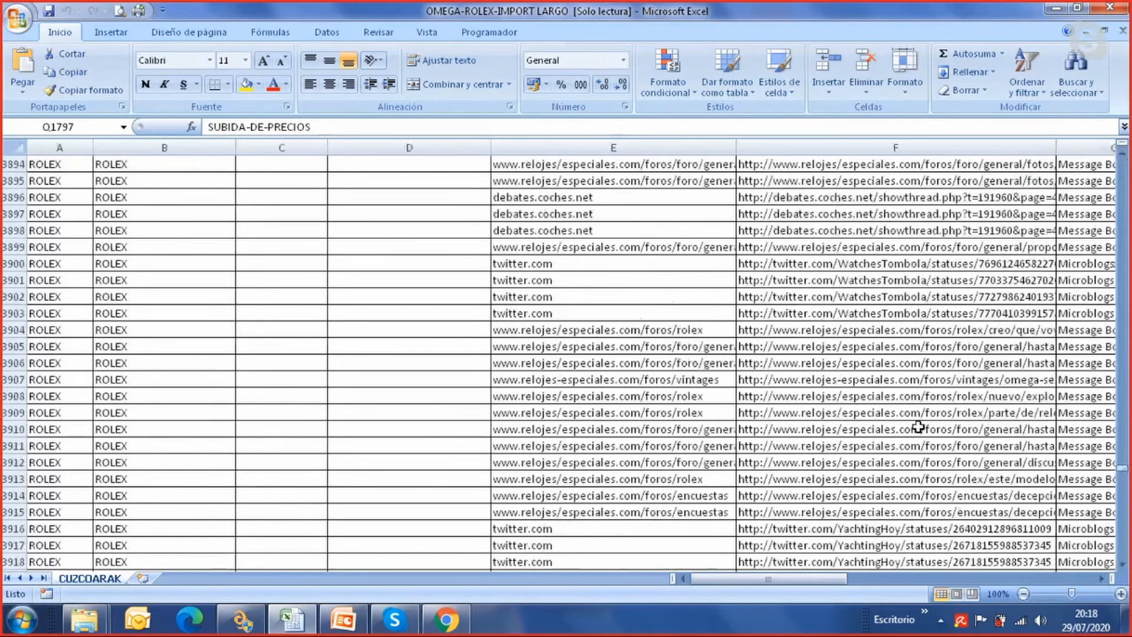
{"action": "scroll", "coordinate": [919, 427], "scroll_direction": "up", "scroll_amount": 12}
{"action": "scroll", "coordinate": [1093, 494], "scroll_direction": "up", "scroll_amount": 6}
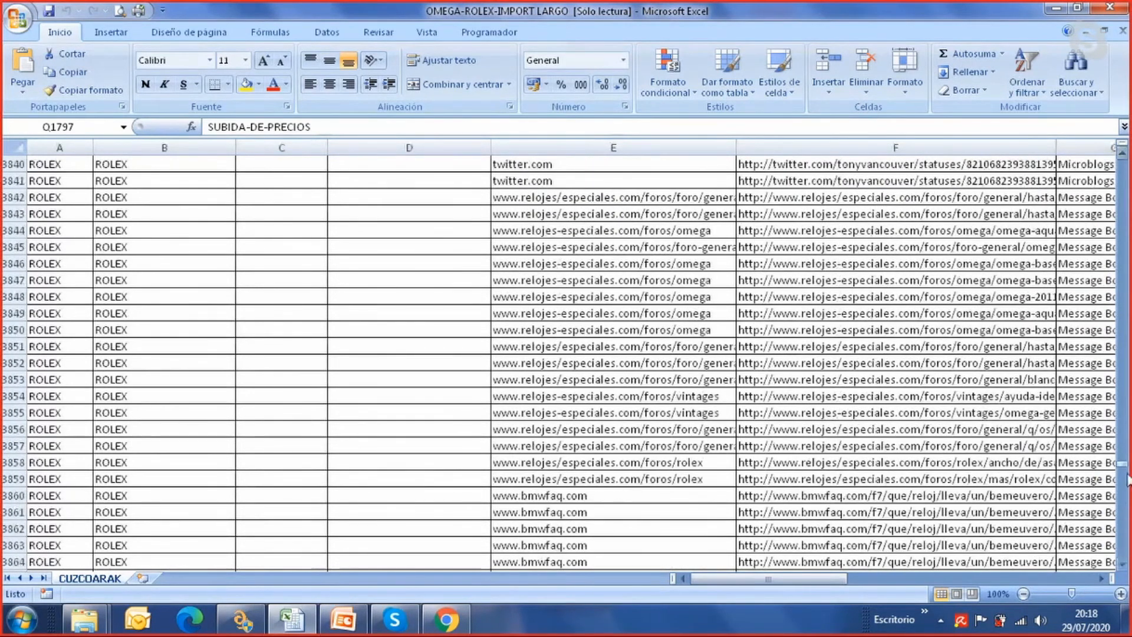
{"action": "left_click_drag", "start_coordinate": [1122, 464], "coordinate": [1123, 158]}
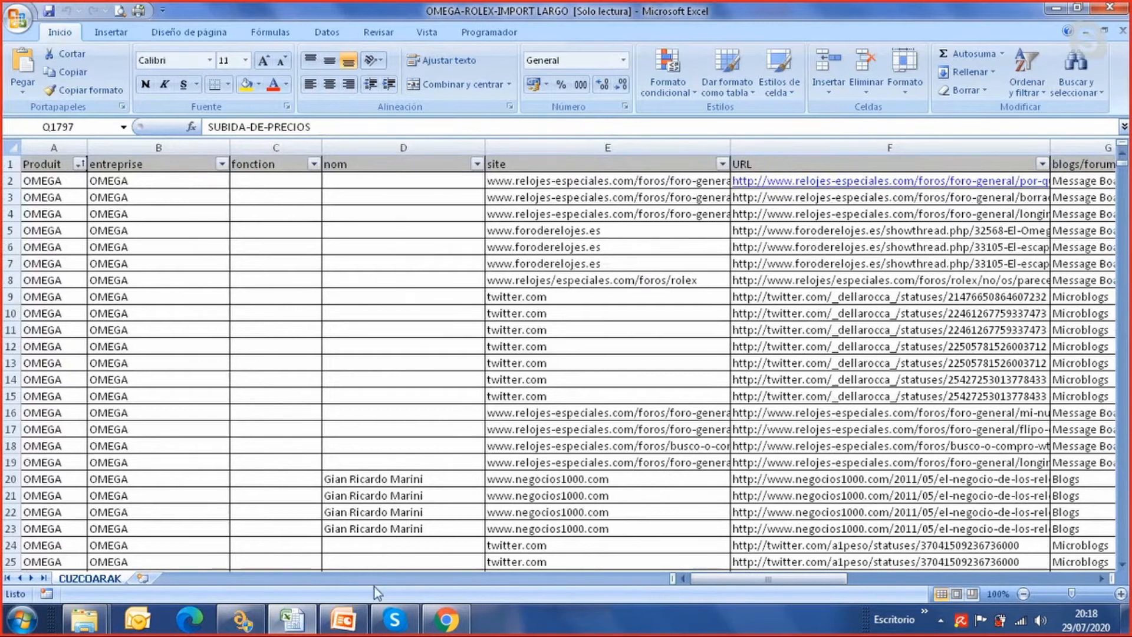
{"action": "left_click", "coordinate": [368, 478]}
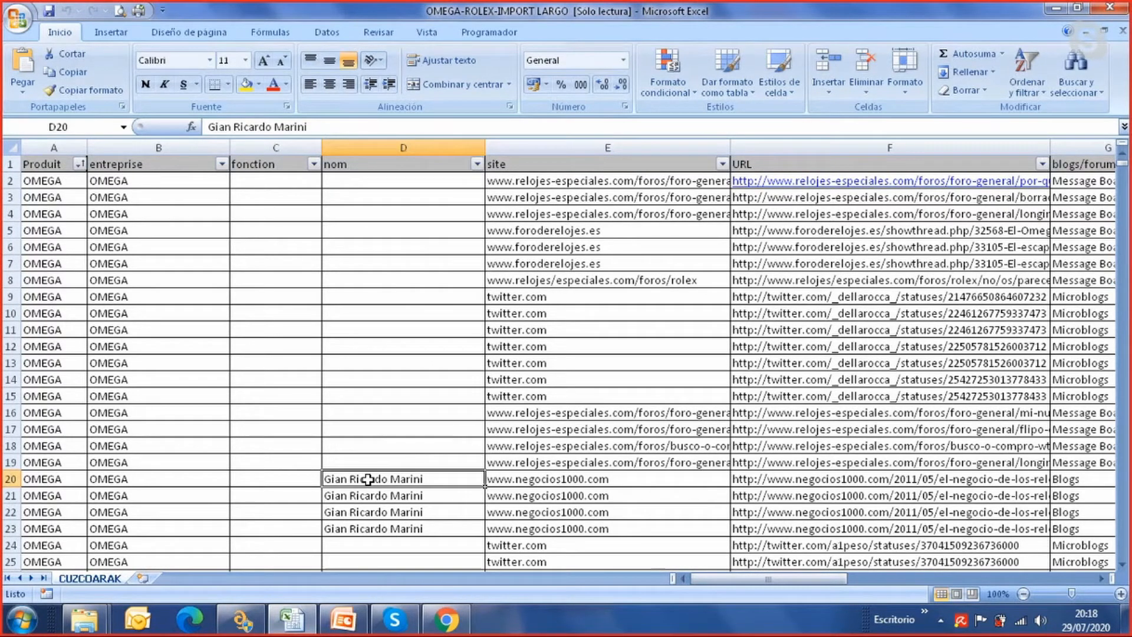
Inspect the sentiment, age, FECHA and NUMENTRADAS columns of the first record and view the remaining columns through IMPORTANCIA
{"action": "mouse_move", "coordinate": [817, 580]}
{"action": "left_mouse_down"}
{"action": "mouse_move", "coordinate": [843, 584]}
{"action": "mouse_move", "coordinate": [805, 583]}
{"action": "mouse_move", "coordinate": [827, 583]}
{"action": "left_mouse_up"}
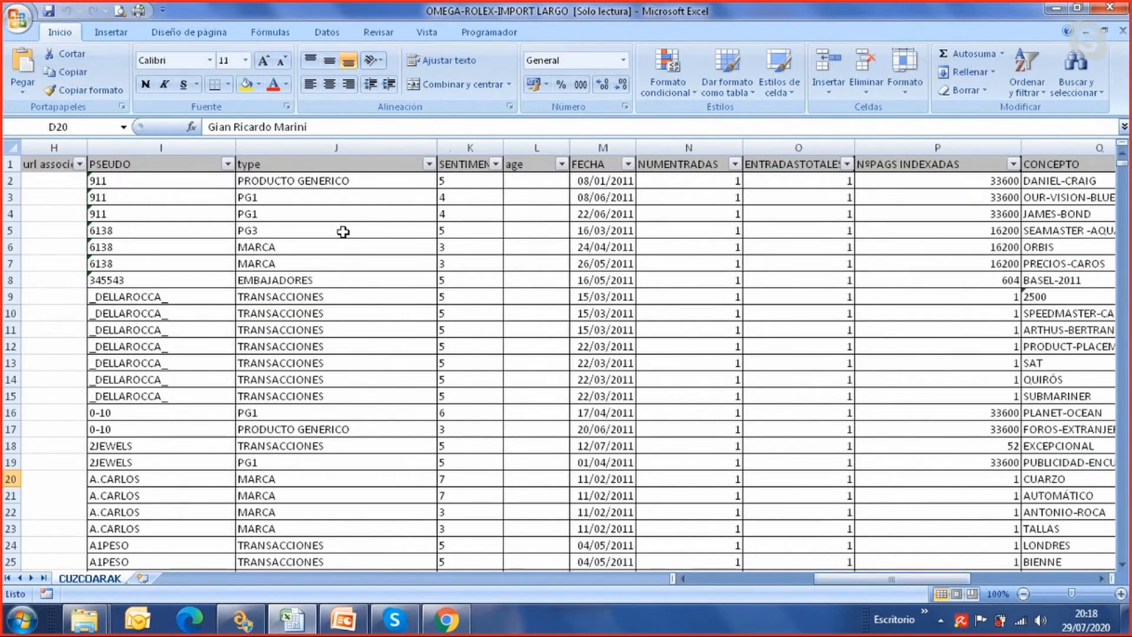
{"action": "left_click", "coordinate": [475, 183]}
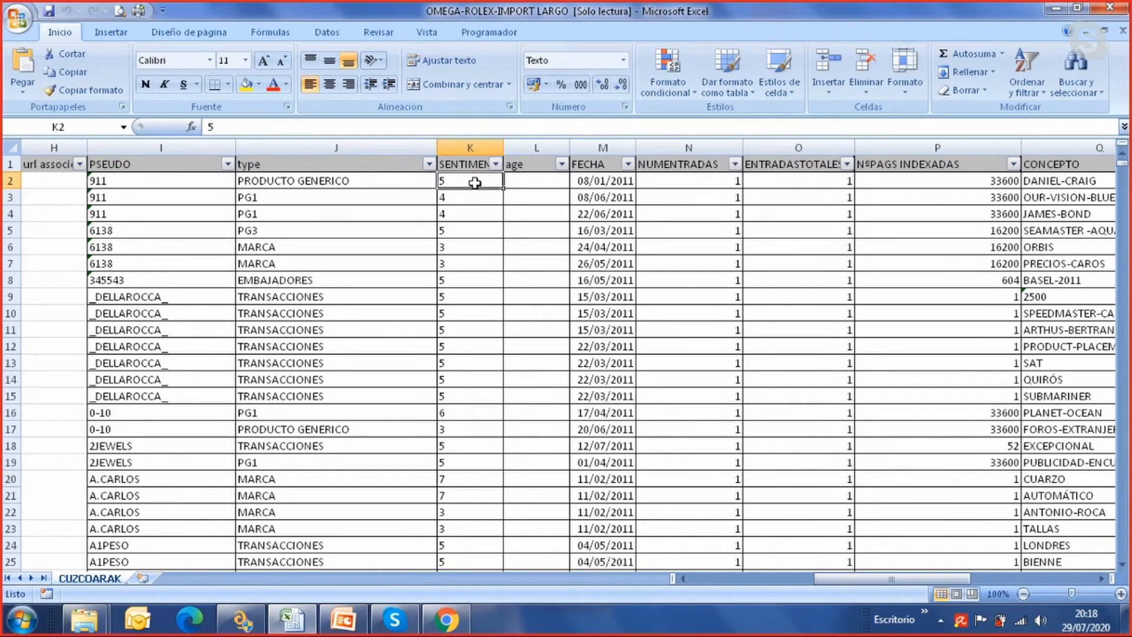
{"action": "left_click", "coordinate": [534, 178]}
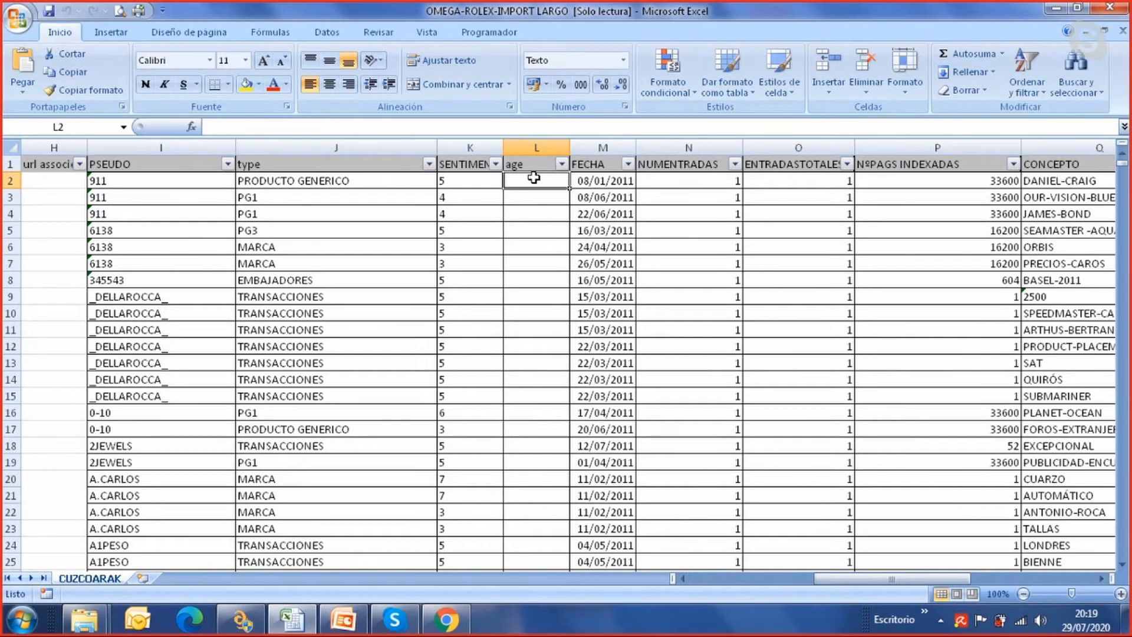
{"action": "left_click", "coordinate": [628, 183]}
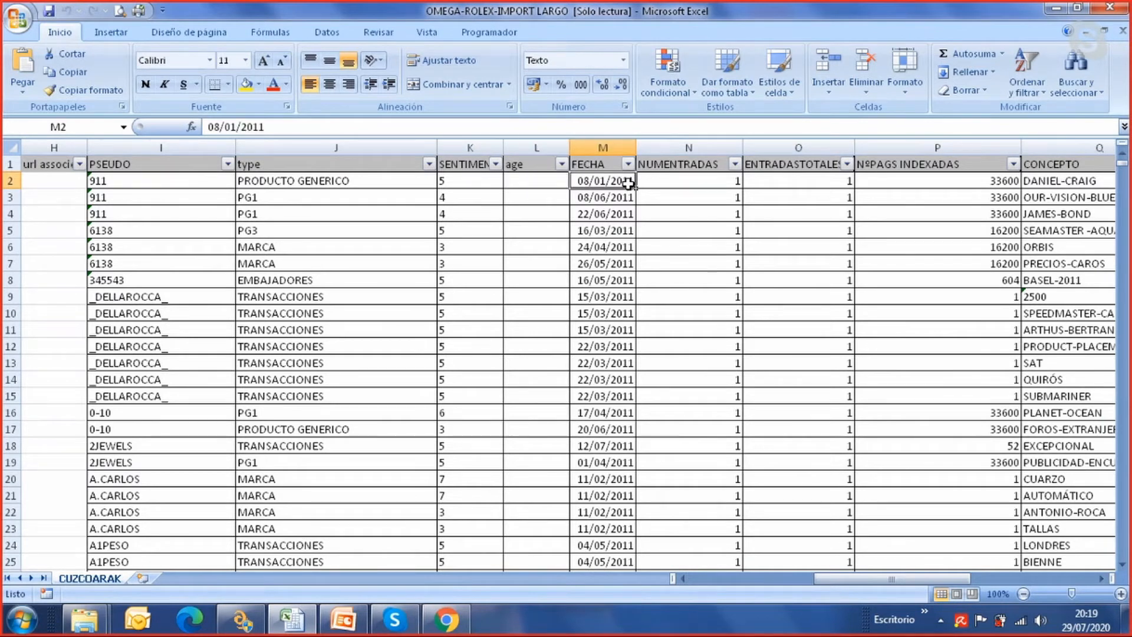
{"action": "left_click", "coordinate": [708, 181]}
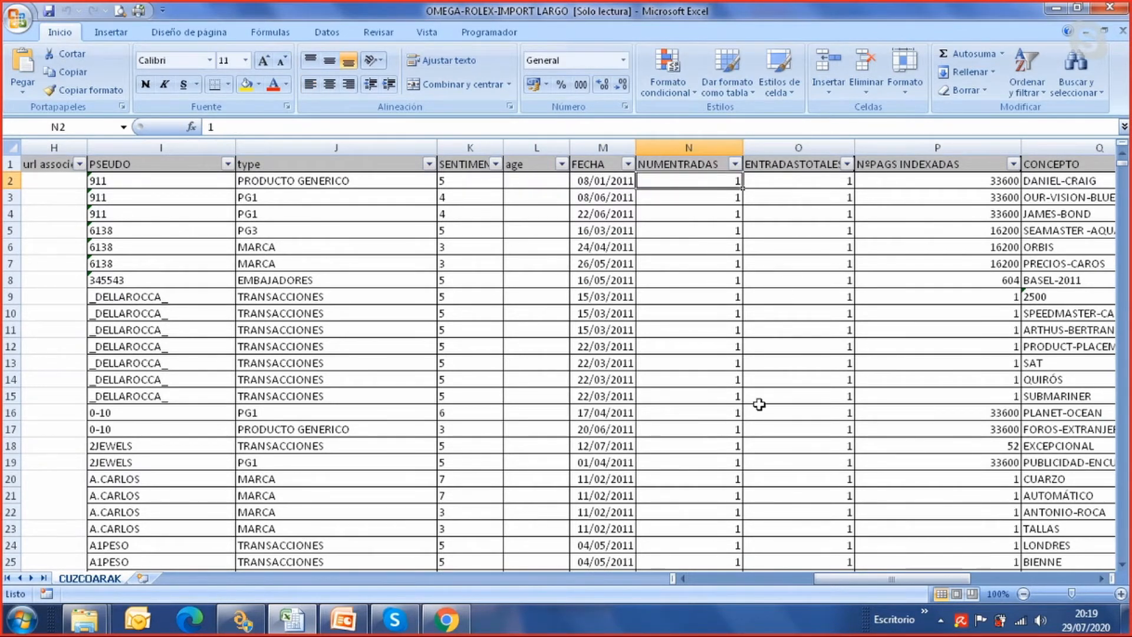
{"action": "left_click_drag", "start_coordinate": [844, 581], "coordinate": [863, 584]}
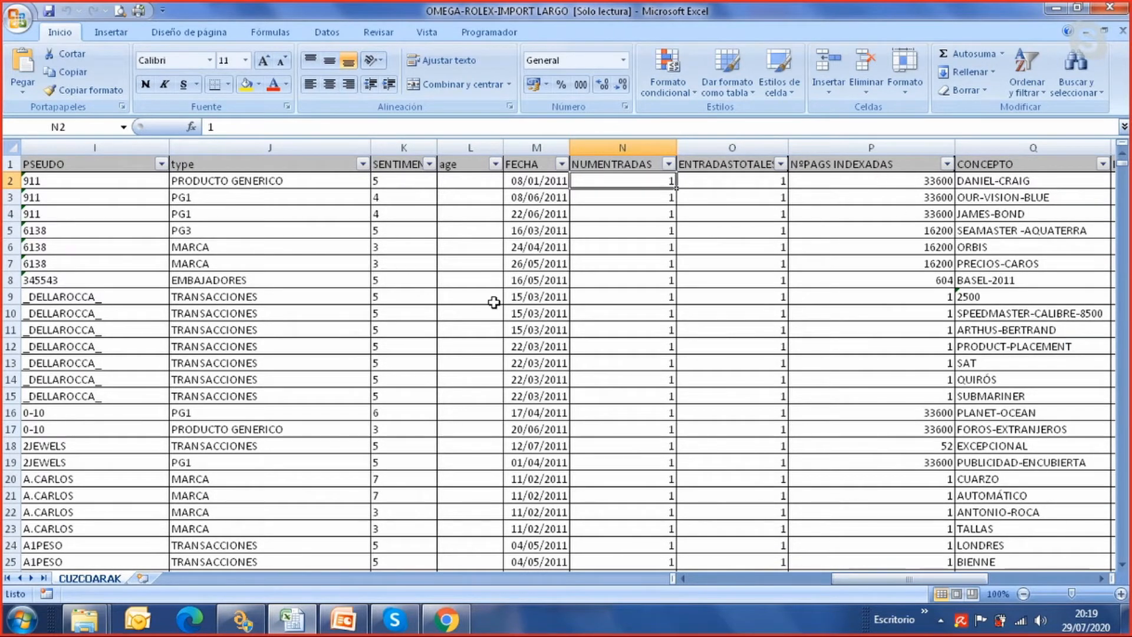
{"action": "left_click_drag", "start_coordinate": [875, 583], "coordinate": [911, 583]}
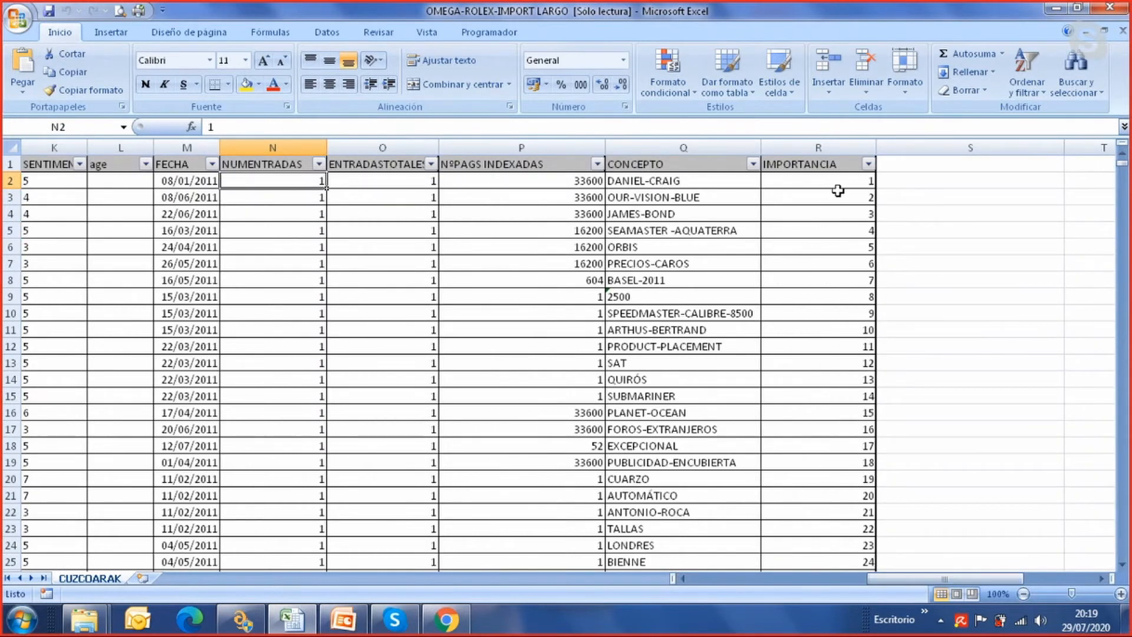
Return to the worksheet's first columns and look over the product, company, site and URL data in the OMEGA rows
{"action": "left_click_drag", "start_coordinate": [899, 584], "coordinate": [798, 584]}
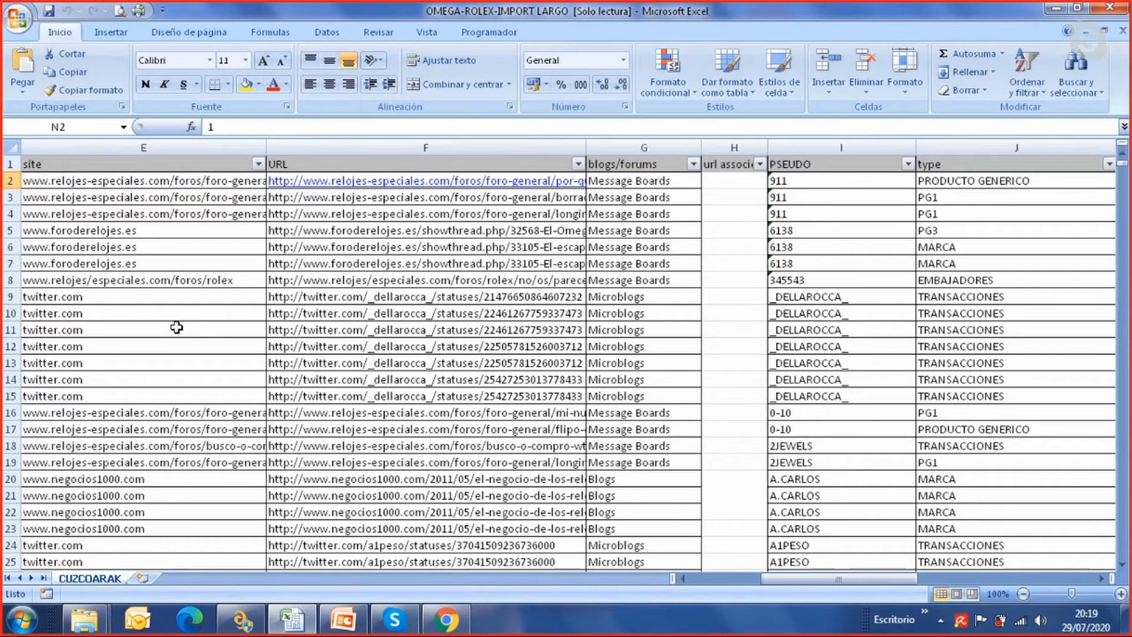
{"action": "left_click_drag", "start_coordinate": [764, 579], "coordinate": [700, 582]}
{"action": "scroll", "coordinate": [197, 369], "scroll_direction": "down", "scroll_amount": 11}
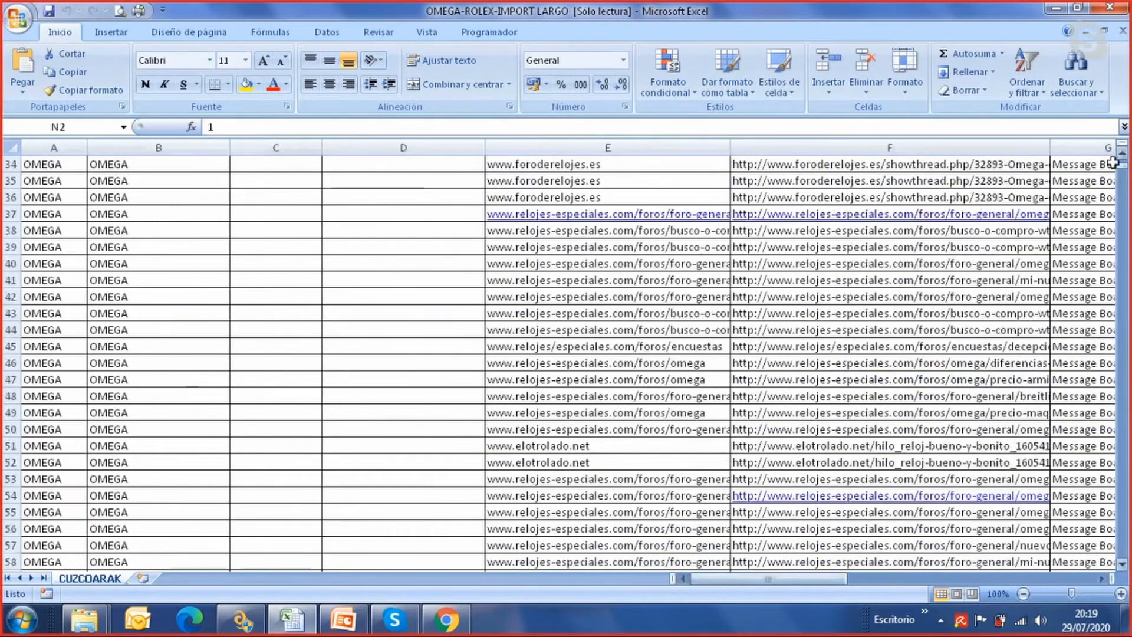
{"action": "scroll", "coordinate": [531, 280], "scroll_direction": "up", "scroll_amount": 11}
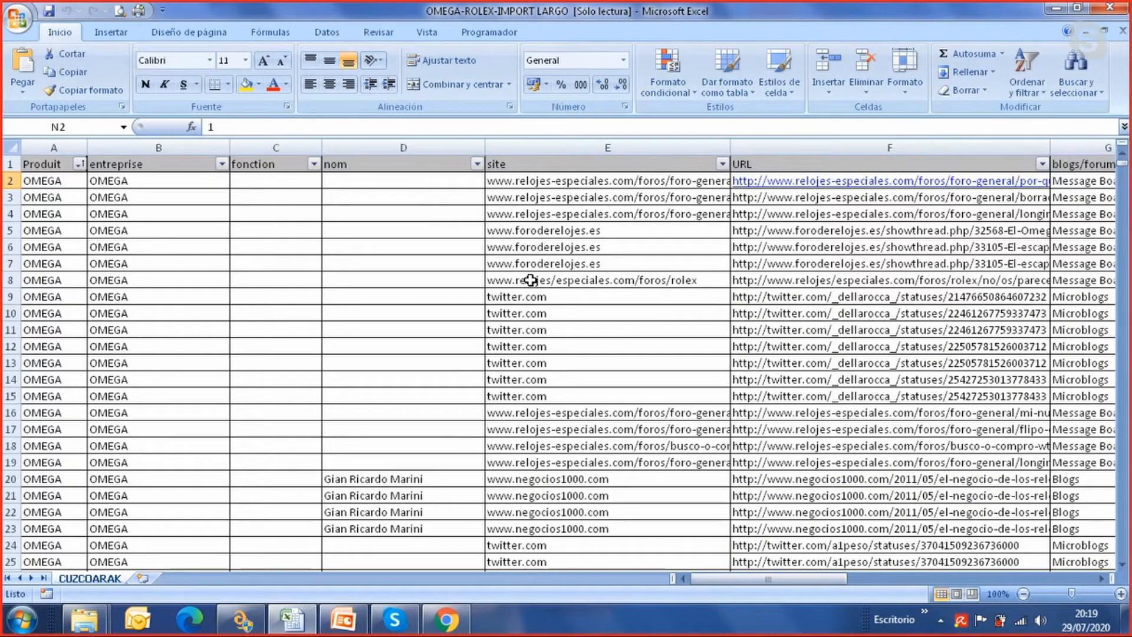
Examine the first record's sentiment, FECHA, NUMENTRADAS, NºPAGS INDEXADAS, CONCEPTO and IMPORTANCIA fields
{"action": "left_click_drag", "start_coordinate": [706, 587], "coordinate": [813, 555]}
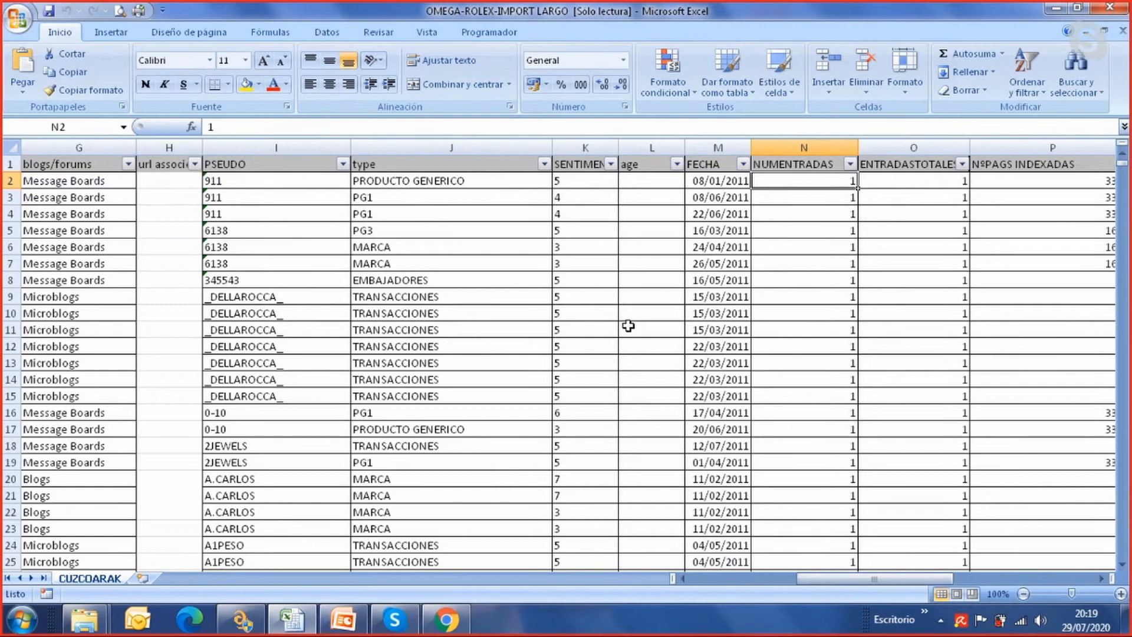
{"action": "left_click", "coordinate": [582, 181]}
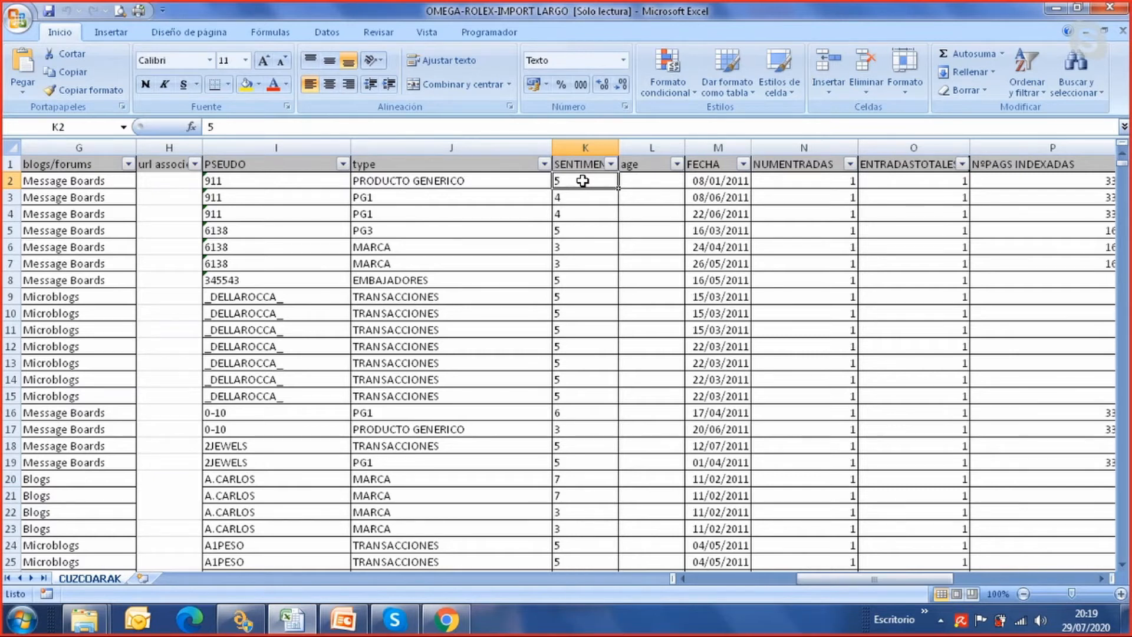
{"action": "left_click", "coordinate": [716, 184]}
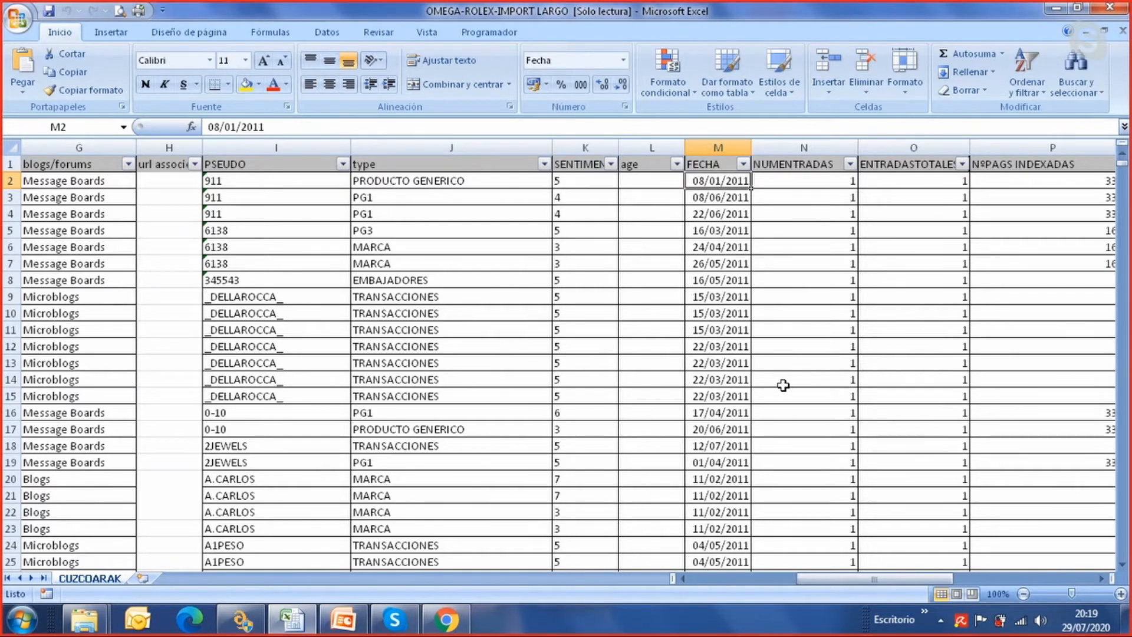
{"action": "left_click_drag", "start_coordinate": [848, 582], "coordinate": [865, 583]}
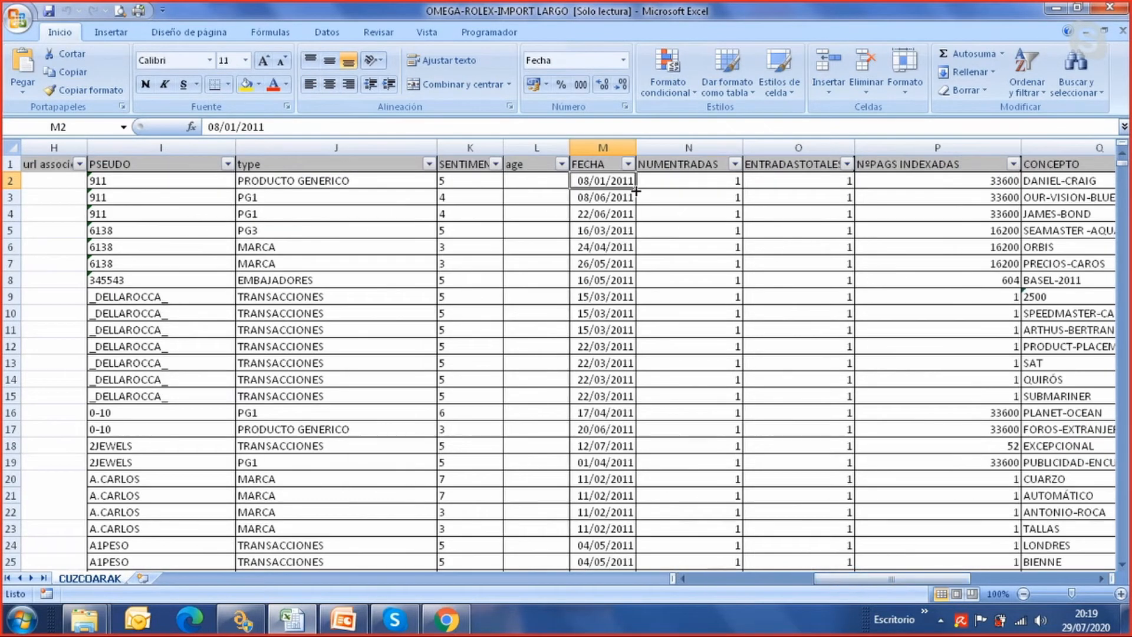
{"action": "left_click", "coordinate": [697, 184]}
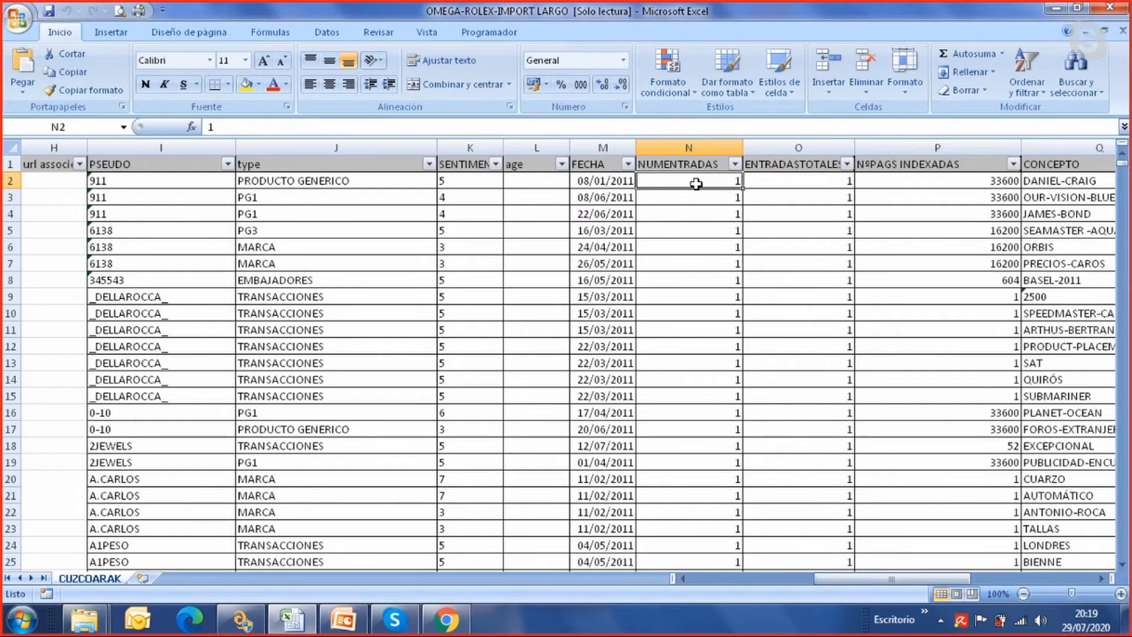
{"action": "left_click", "coordinate": [930, 188]}
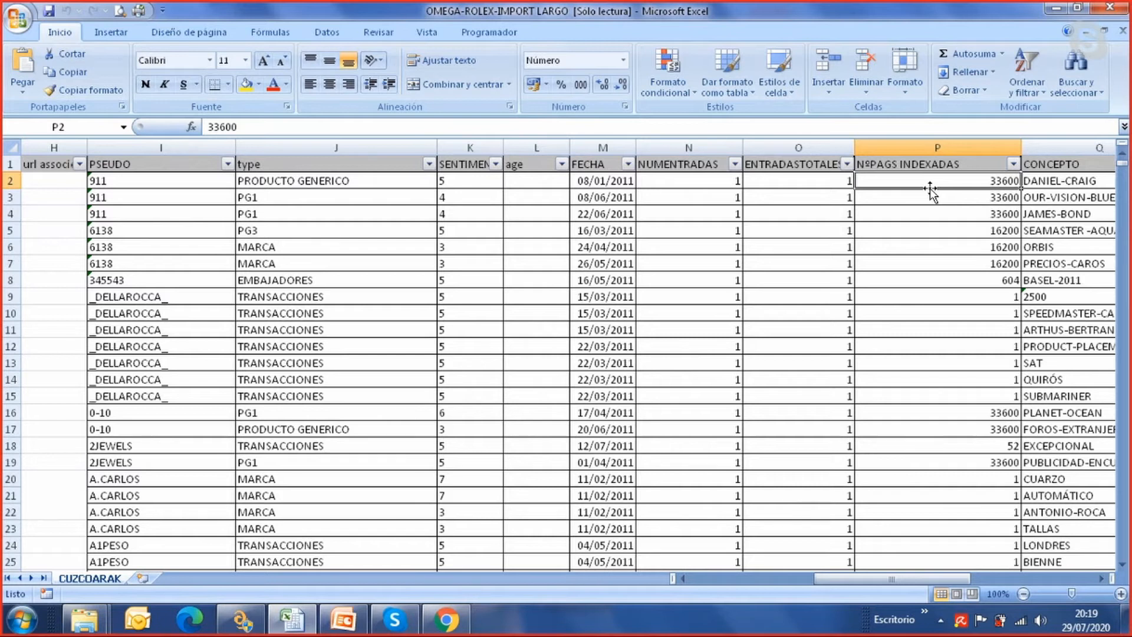
{"action": "left_click_drag", "start_coordinate": [925, 575], "coordinate": [980, 577]}
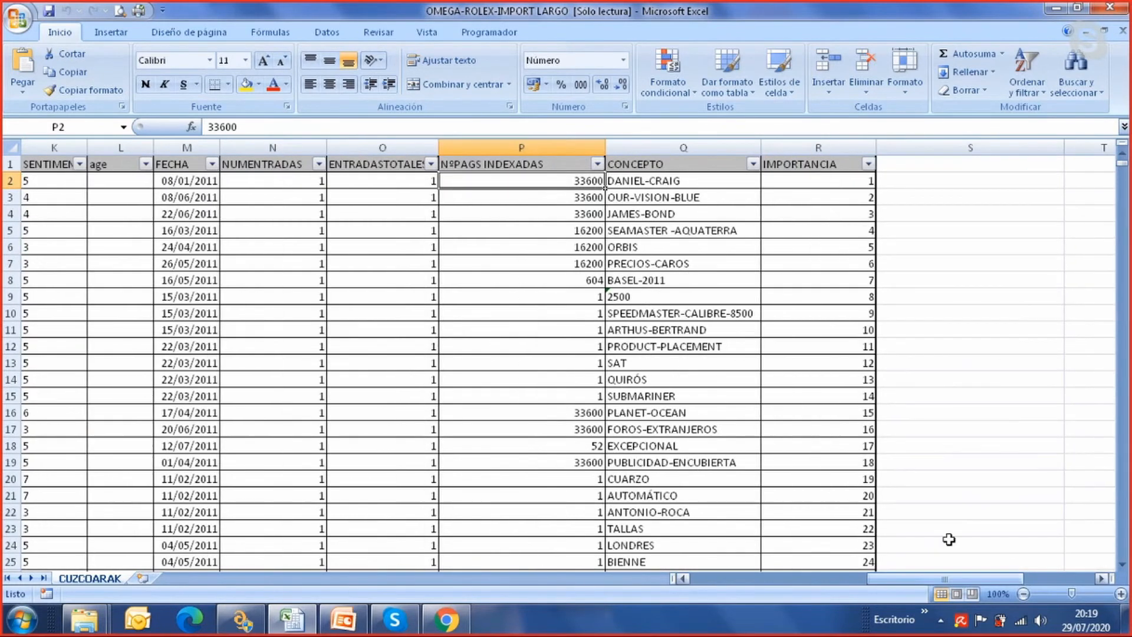
{"action": "left_click", "coordinate": [693, 179]}
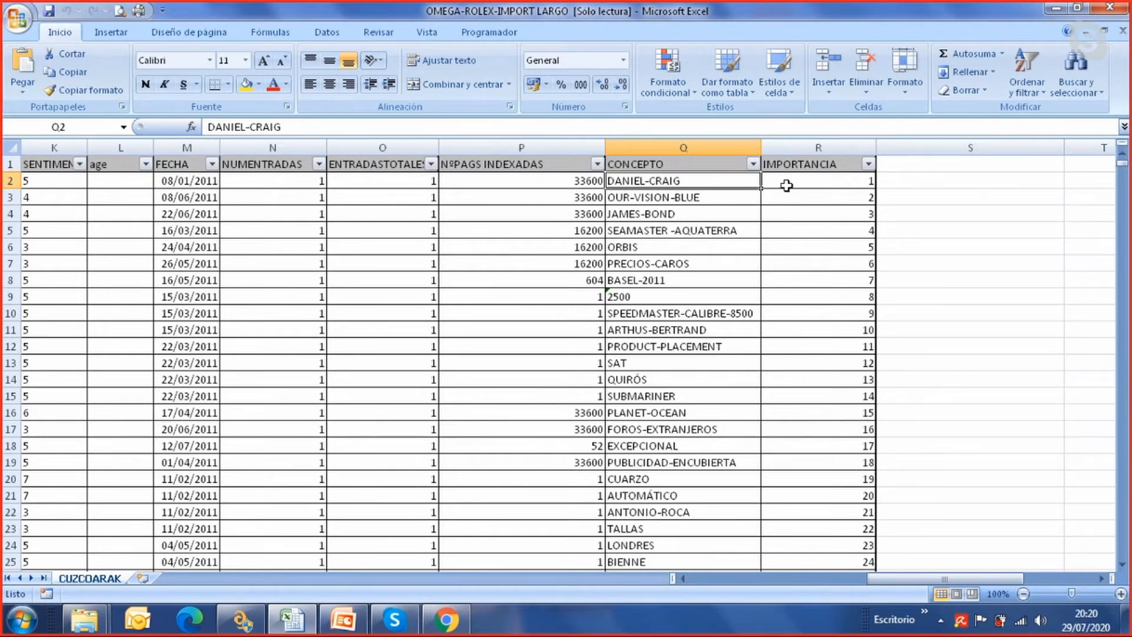
{"action": "left_click", "coordinate": [812, 181]}
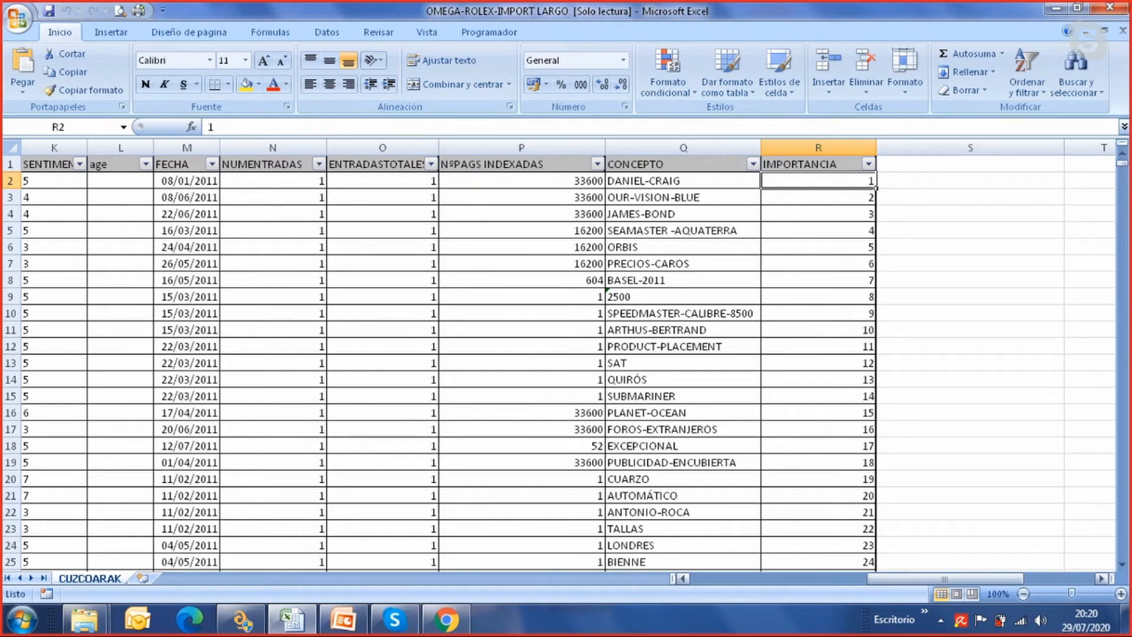
Switch to VisionLinkPRO, move the INTERACT association closer to the internauta class, and minimize the program
{"action": "left_click", "coordinate": [242, 620]}
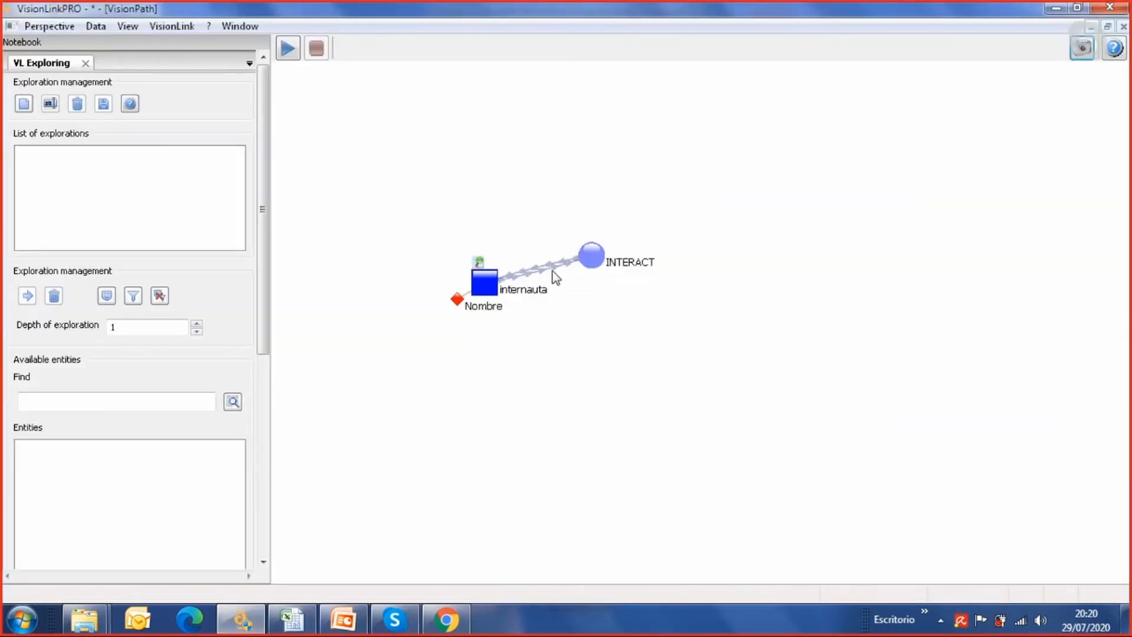
{"action": "left_click_drag", "start_coordinate": [598, 259], "coordinate": [560, 246]}
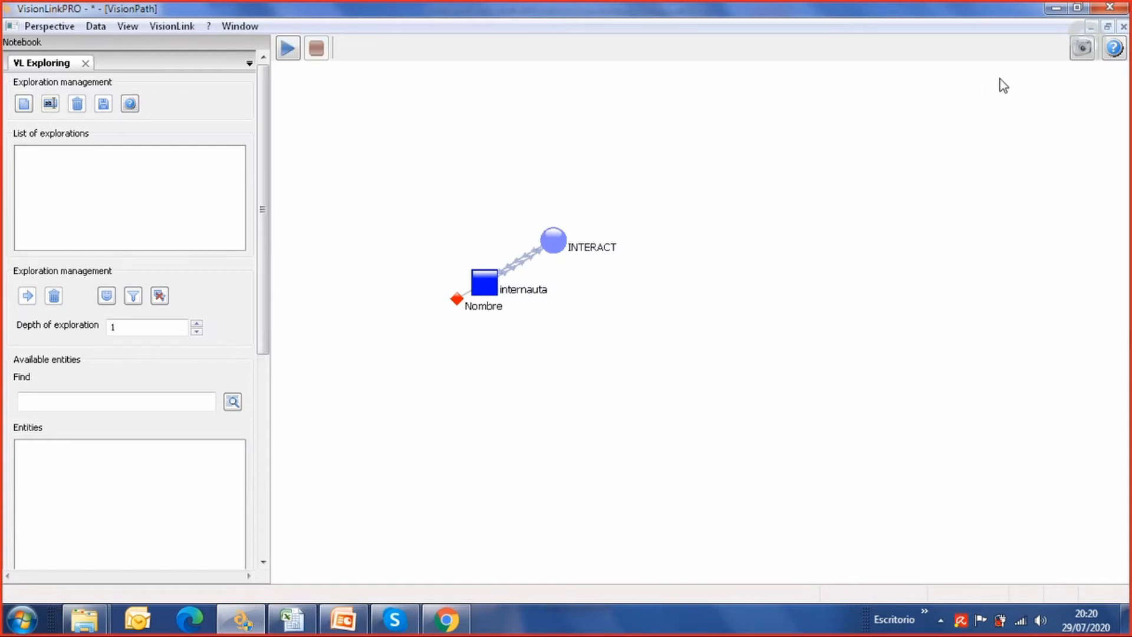
{"action": "left_click", "coordinate": [1056, 7]}
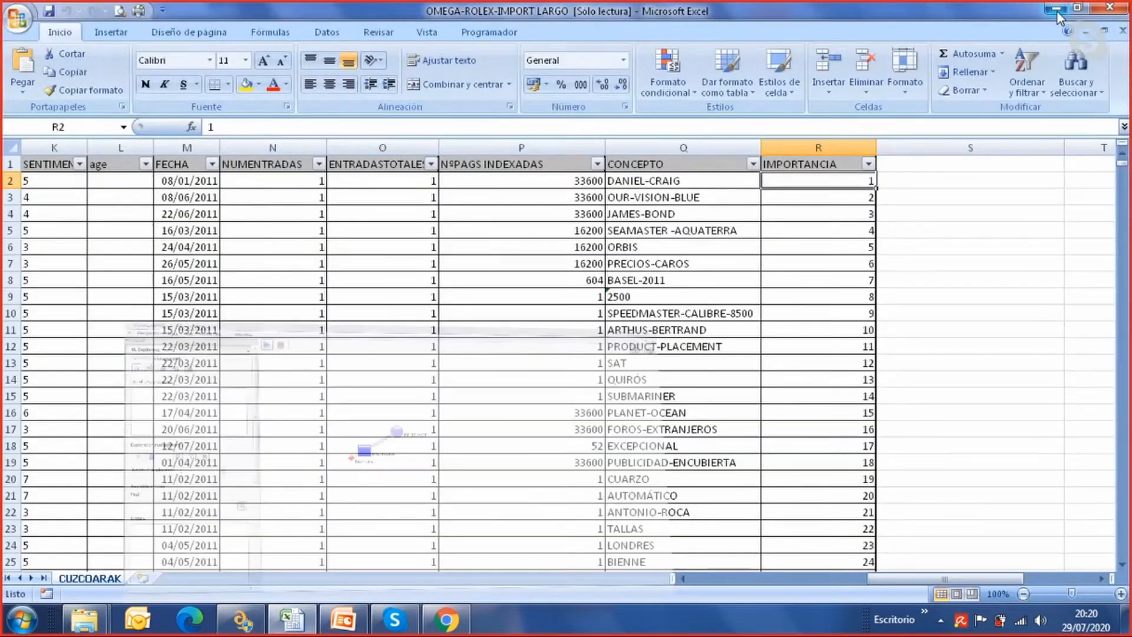
Switch to the SNA presentation in PowerPoint and start the slide show from the "Planificar antes de analizar" slide
{"action": "left_click", "coordinate": [344, 619]}
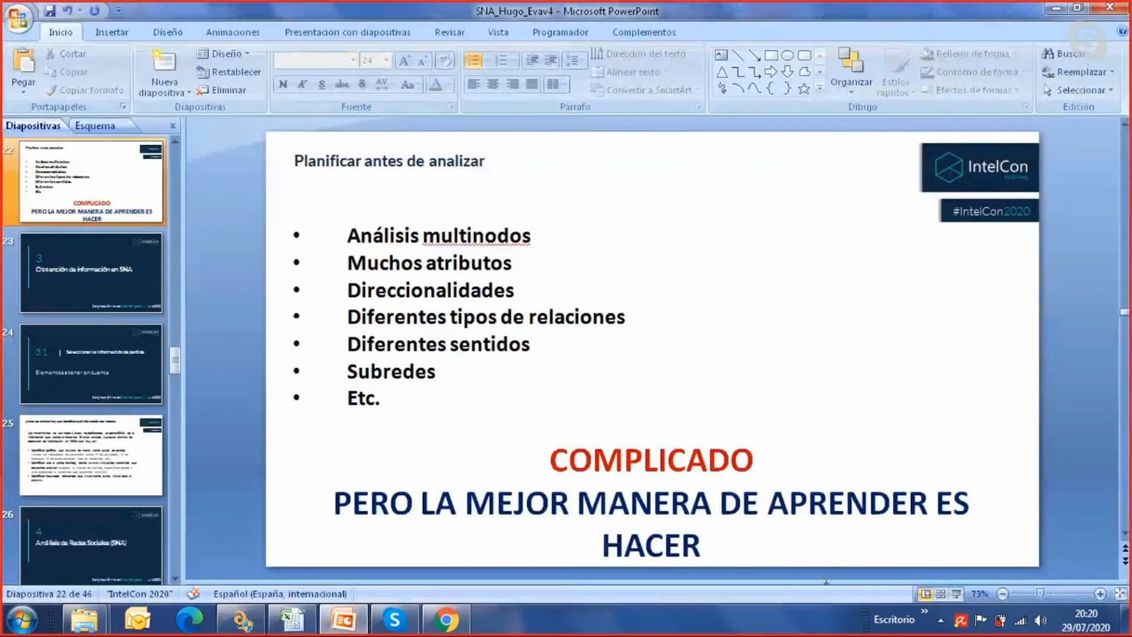
{"action": "left_click", "coordinate": [957, 594]}
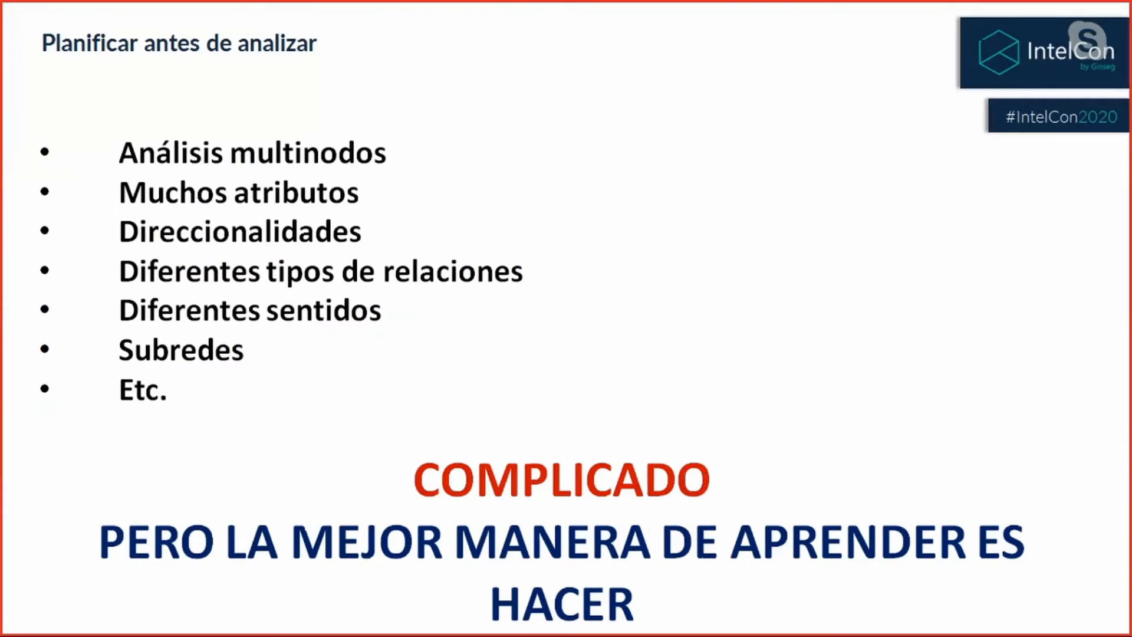
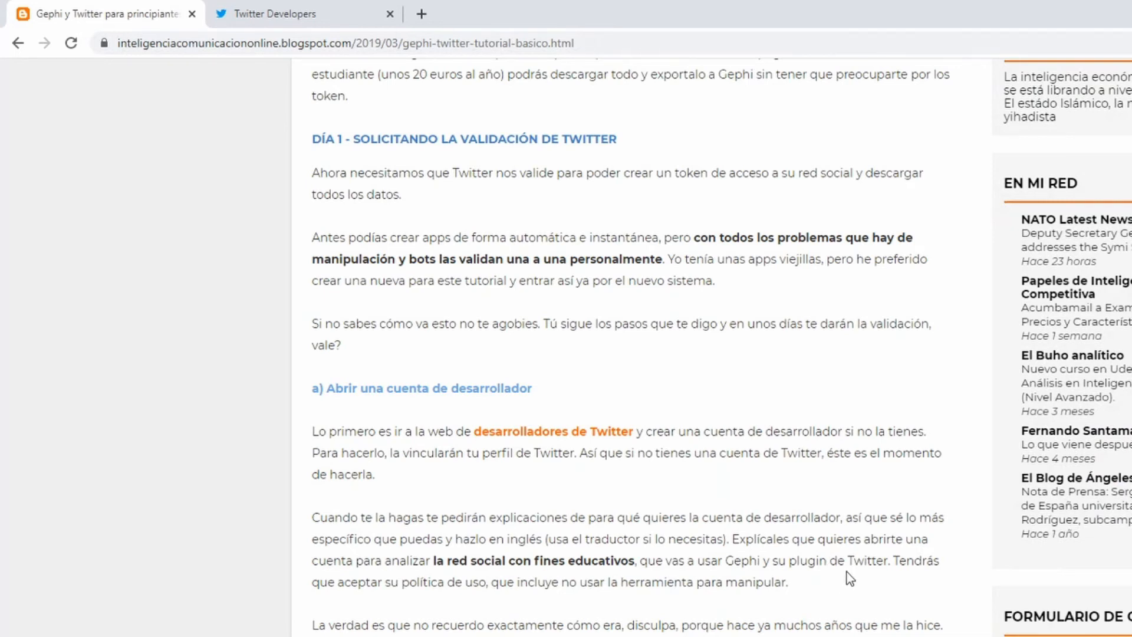
Return to the beginning of the "Gephi y Twitter para principiantes ¡tú puedes!" blog tutorial
{"action": "scroll", "coordinate": [847, 579], "scroll_direction": "up", "scroll_amount": 3}
{"action": "scroll", "coordinate": [847, 575], "scroll_direction": "up", "scroll_amount": 15}
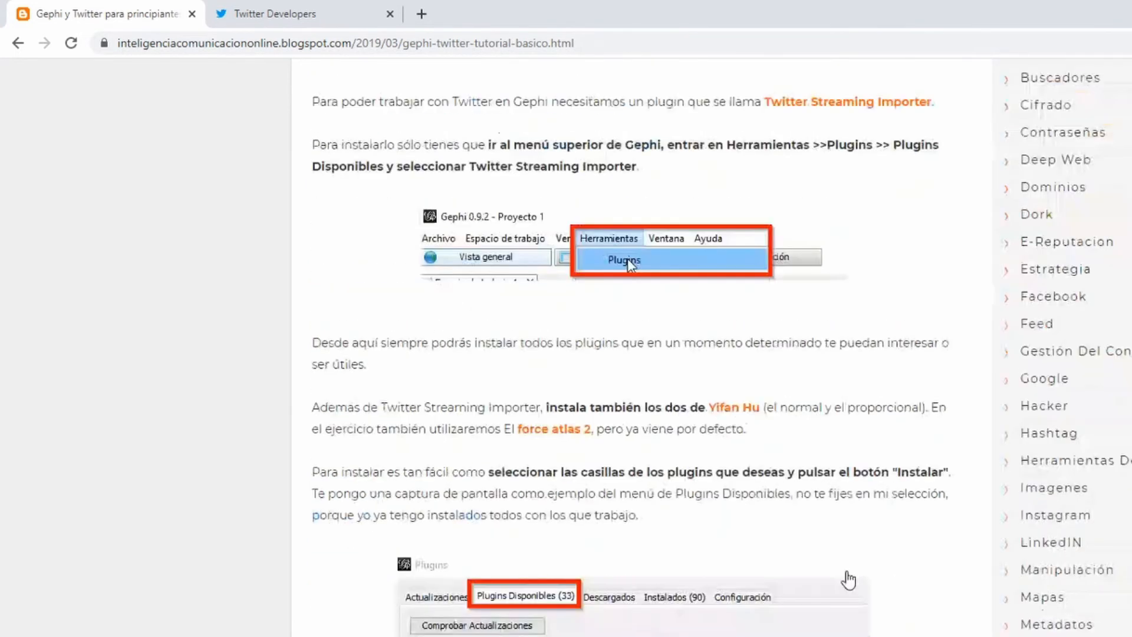
{"action": "scroll", "coordinate": [847, 572], "scroll_direction": "up", "scroll_amount": 4}
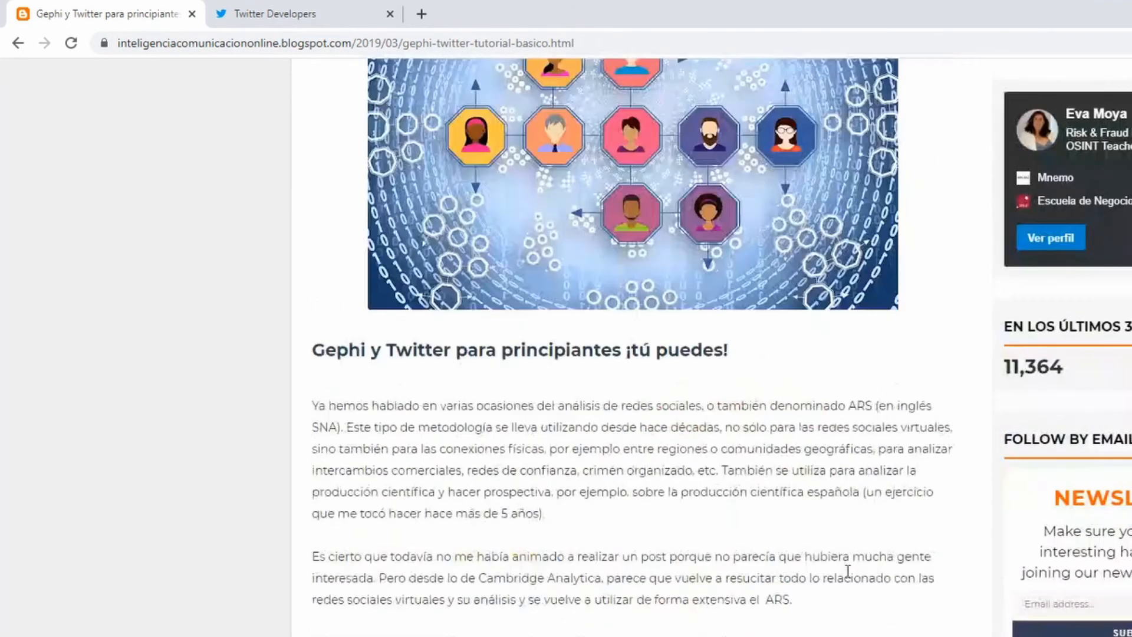
{"action": "scroll", "coordinate": [848, 572], "scroll_direction": "up", "scroll_amount": 5}
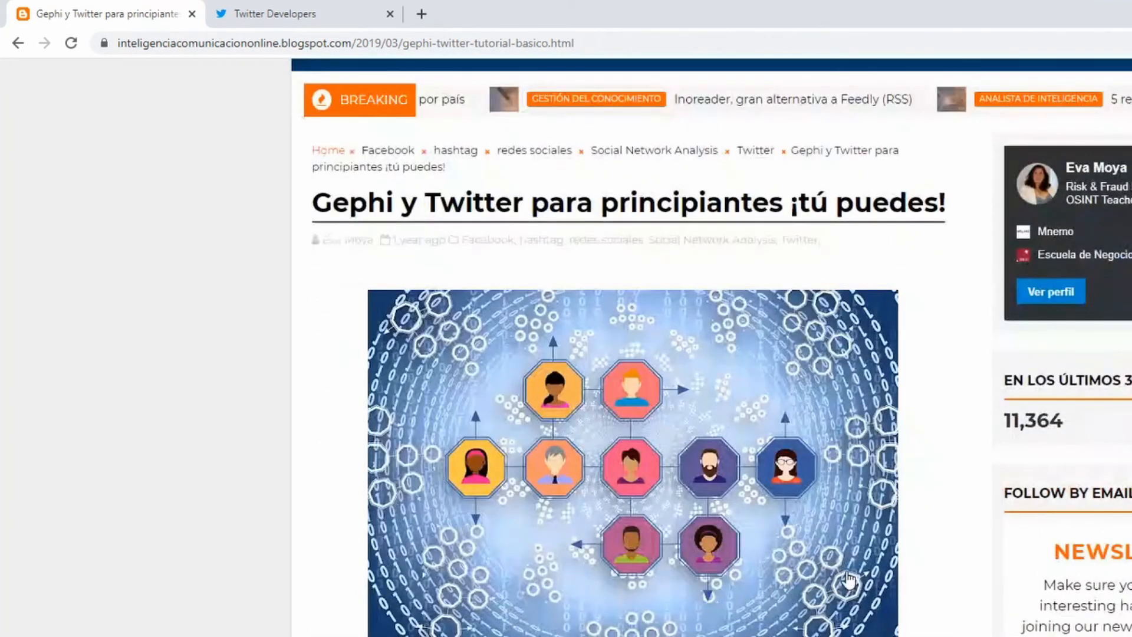
{"action": "scroll", "coordinate": [848, 580], "scroll_direction": "up", "scroll_amount": 3}
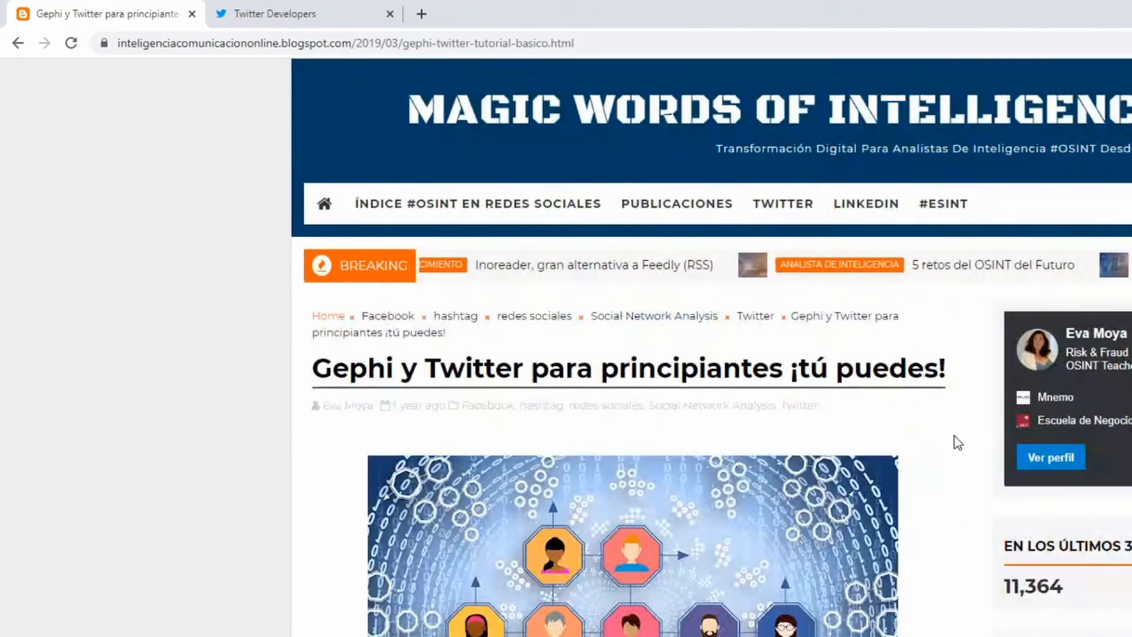
Read through the tutorial's sections on installing Gephi, editing gephi.conf, adding the Twitter Streaming Importer plugin and obtaining the Twitter token
{"action": "scroll", "coordinate": [956, 443], "scroll_direction": "down", "scroll_amount": 6}
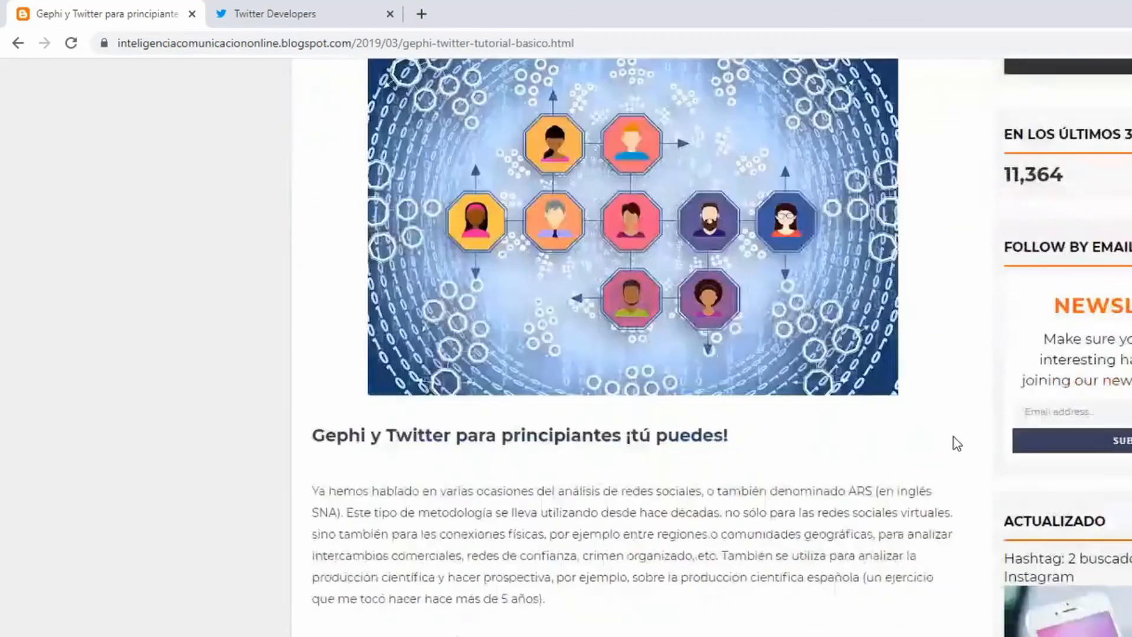
{"action": "scroll", "coordinate": [956, 445], "scroll_direction": "down", "scroll_amount": 10}
{"action": "scroll", "coordinate": [953, 448], "scroll_direction": "down", "scroll_amount": 9}
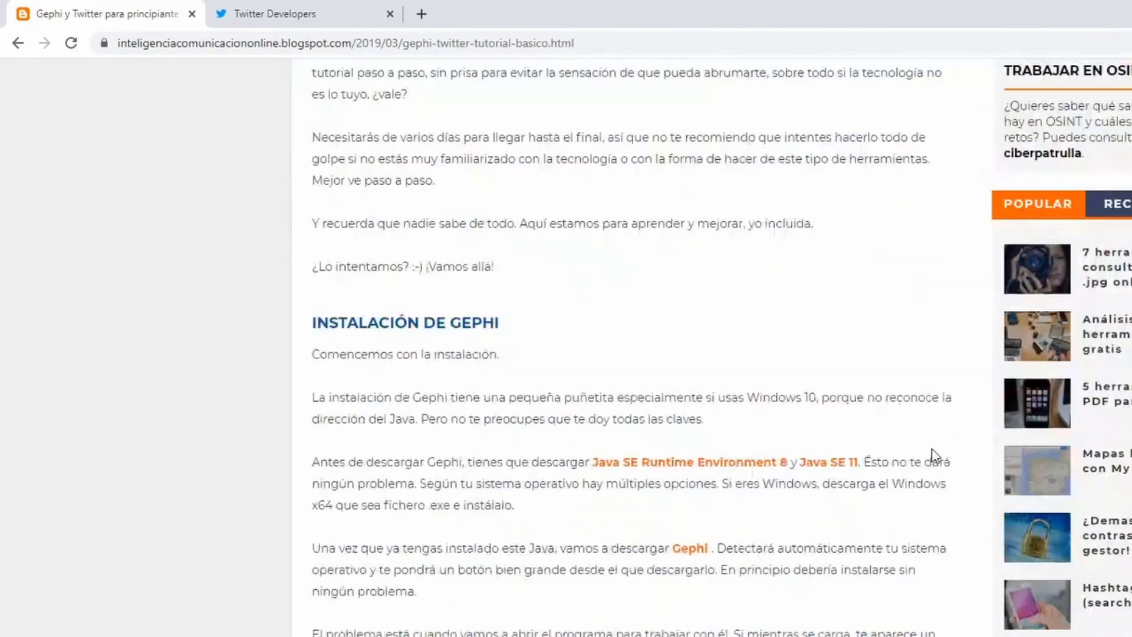
{"action": "scroll", "coordinate": [804, 567], "scroll_direction": "down", "scroll_amount": 6}
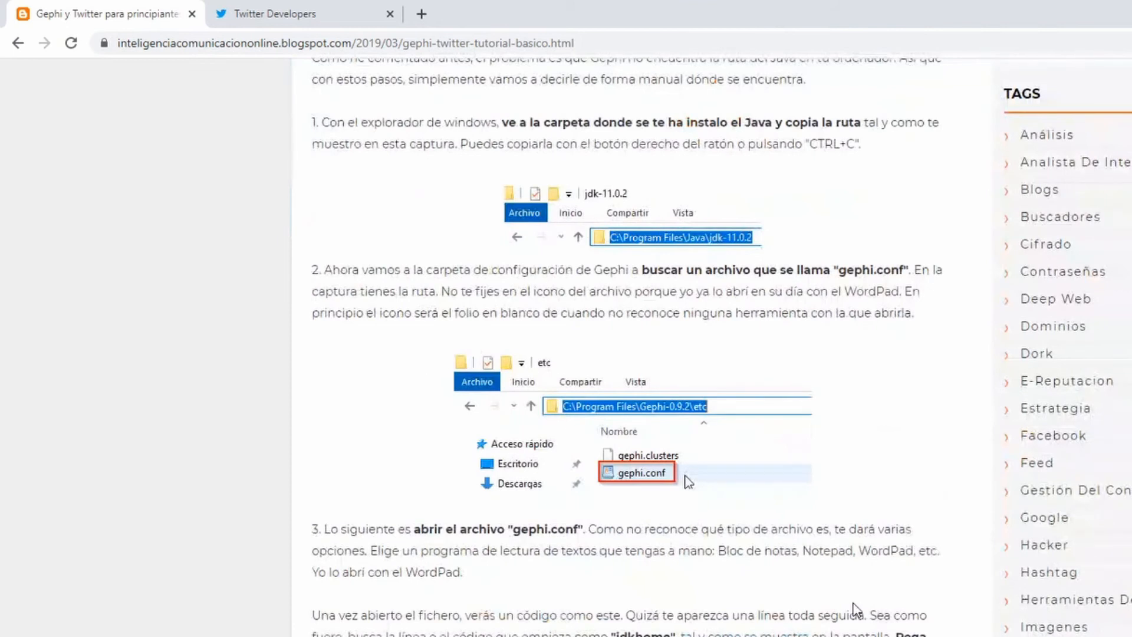
{"action": "scroll", "coordinate": [856, 609], "scroll_direction": "down", "scroll_amount": 14}
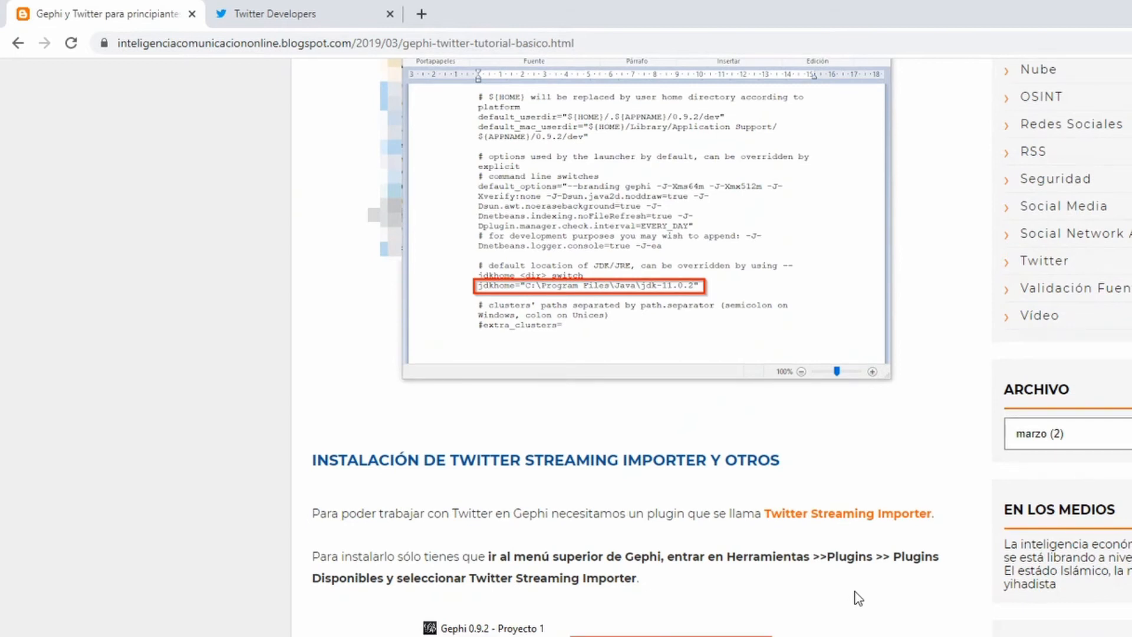
{"action": "scroll", "coordinate": [859, 598], "scroll_direction": "down", "scroll_amount": 7}
{"action": "scroll", "coordinate": [857, 599], "scroll_direction": "down", "scroll_amount": 10}
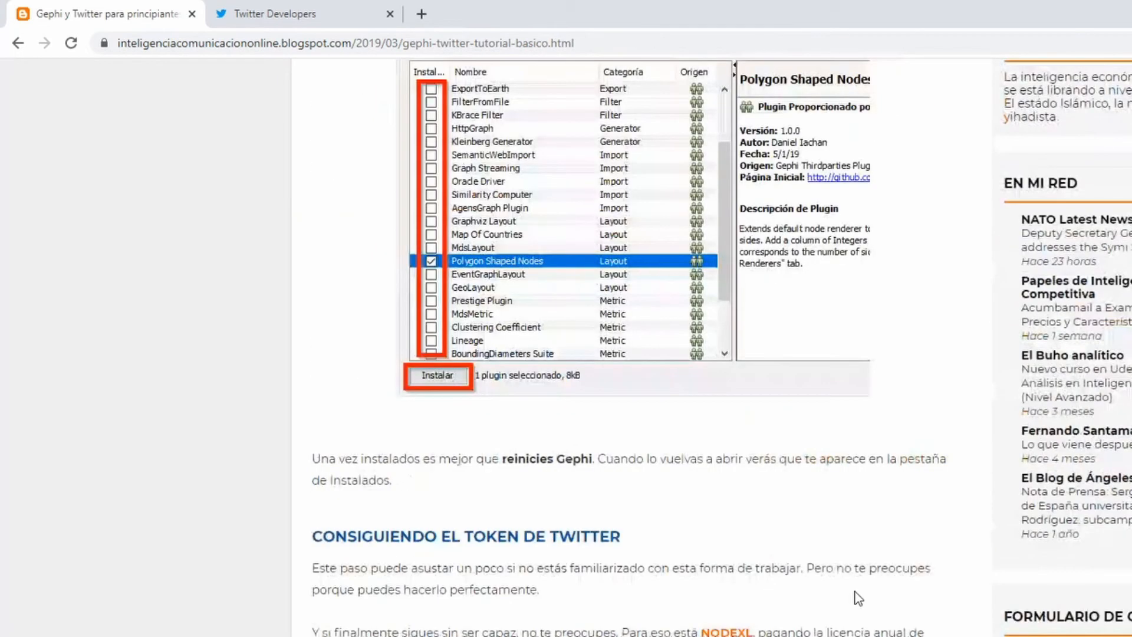
{"action": "scroll", "coordinate": [867, 602], "scroll_direction": "down", "scroll_amount": 7}
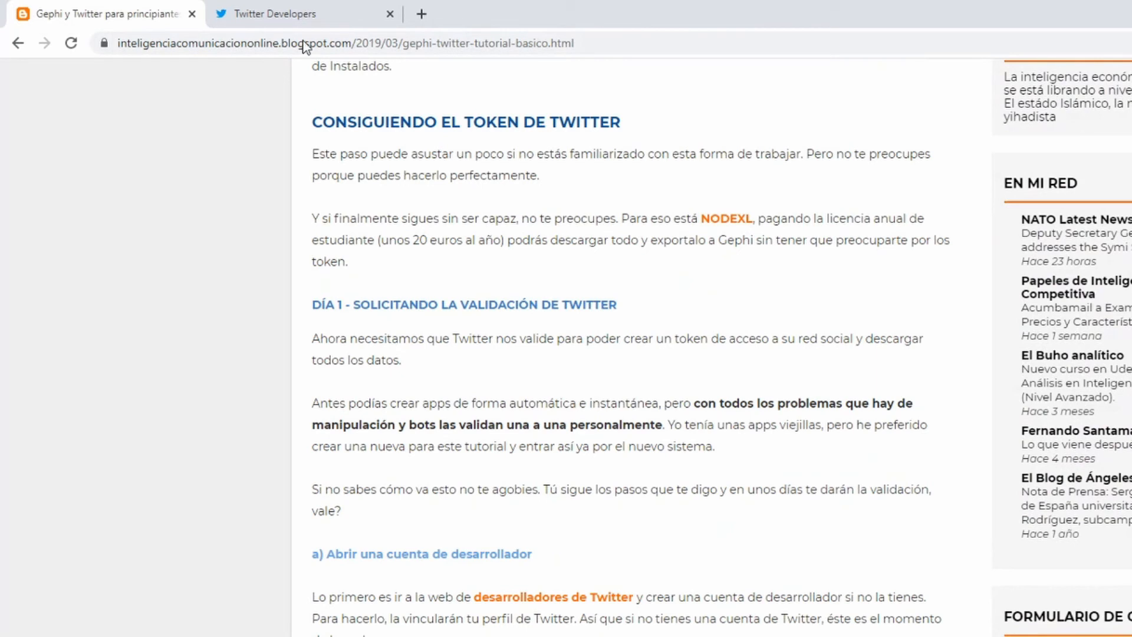
Switch to the Twitter Developers apps page, highlight its web address, and open the form for creating an app
{"action": "left_click", "coordinate": [308, 19]}
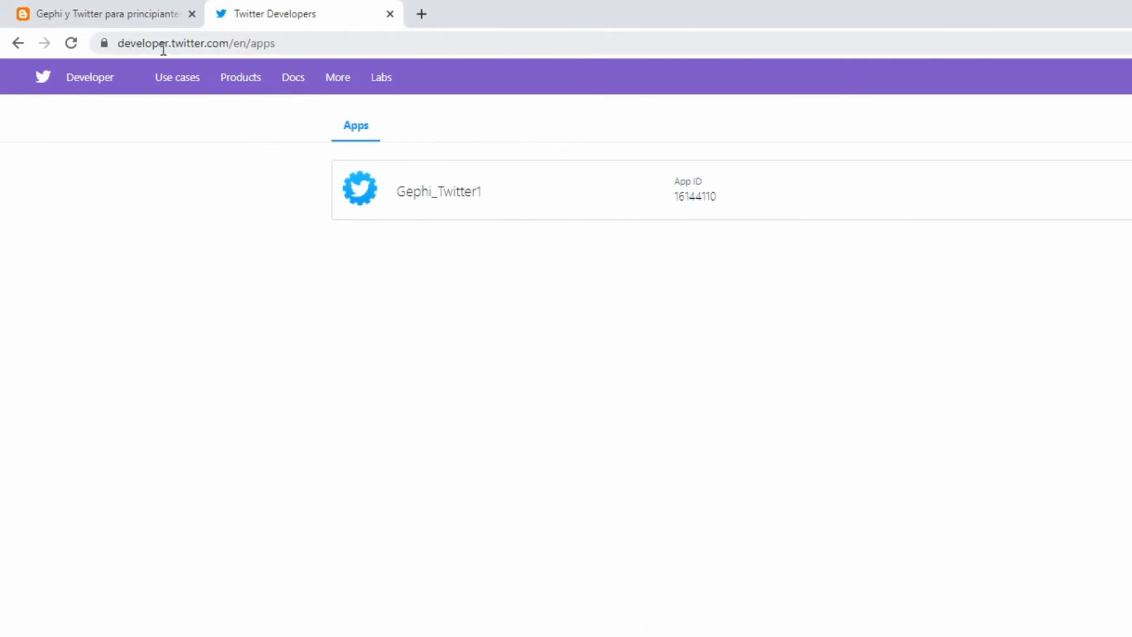
{"action": "left_click_drag", "start_coordinate": [117, 43], "coordinate": [295, 45]}
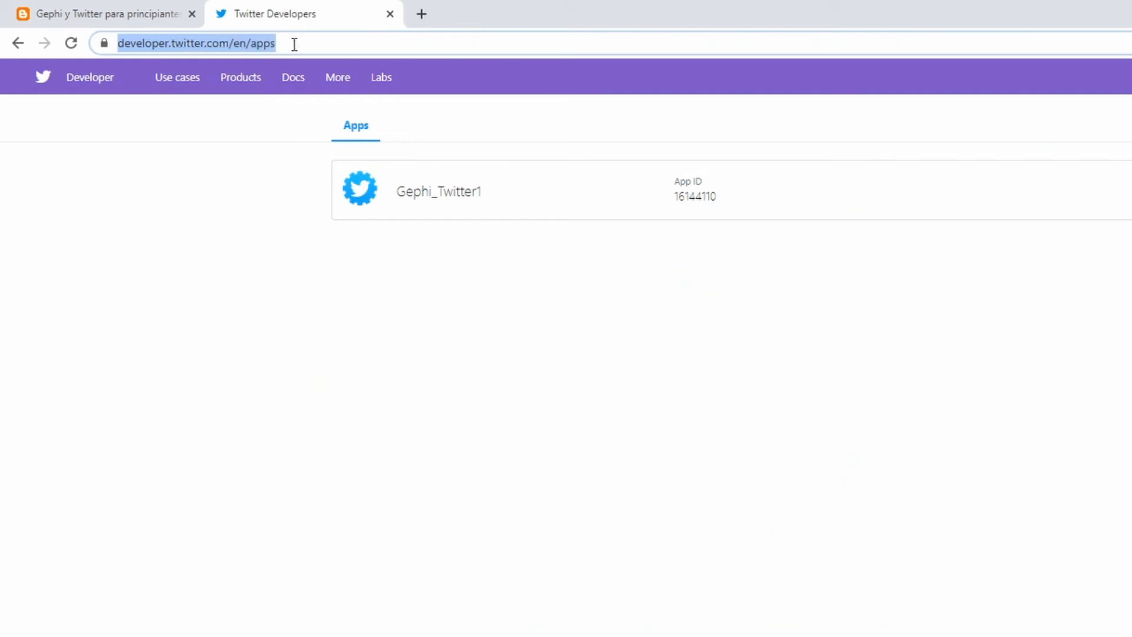
{"action": "left_click", "coordinate": [184, 208]}
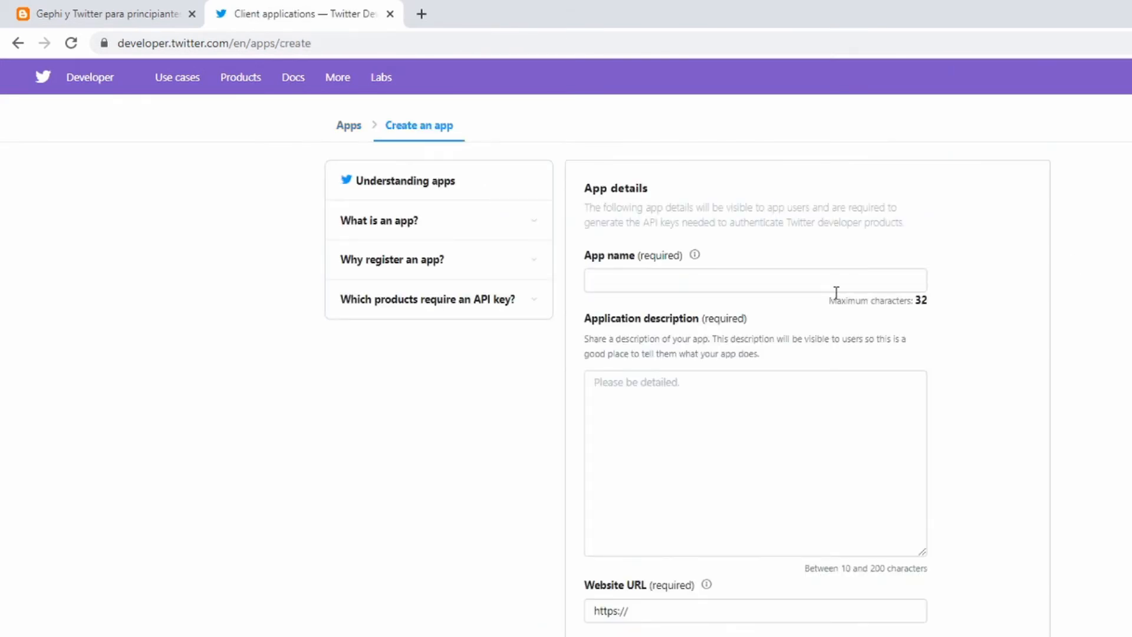
Look over the app creation form's fields, from the app name and description to how the app will be used
{"action": "scroll", "coordinate": [820, 339], "scroll_direction": "down", "scroll_amount": 7}
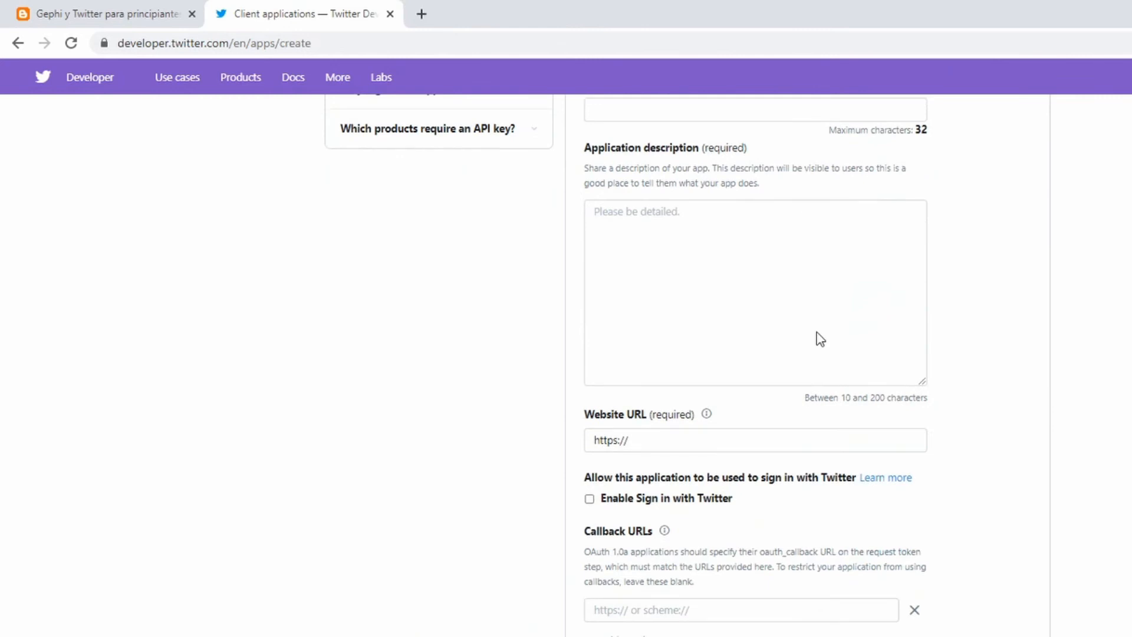
{"action": "scroll", "coordinate": [1124, 460], "scroll_direction": "down", "scroll_amount": 3}
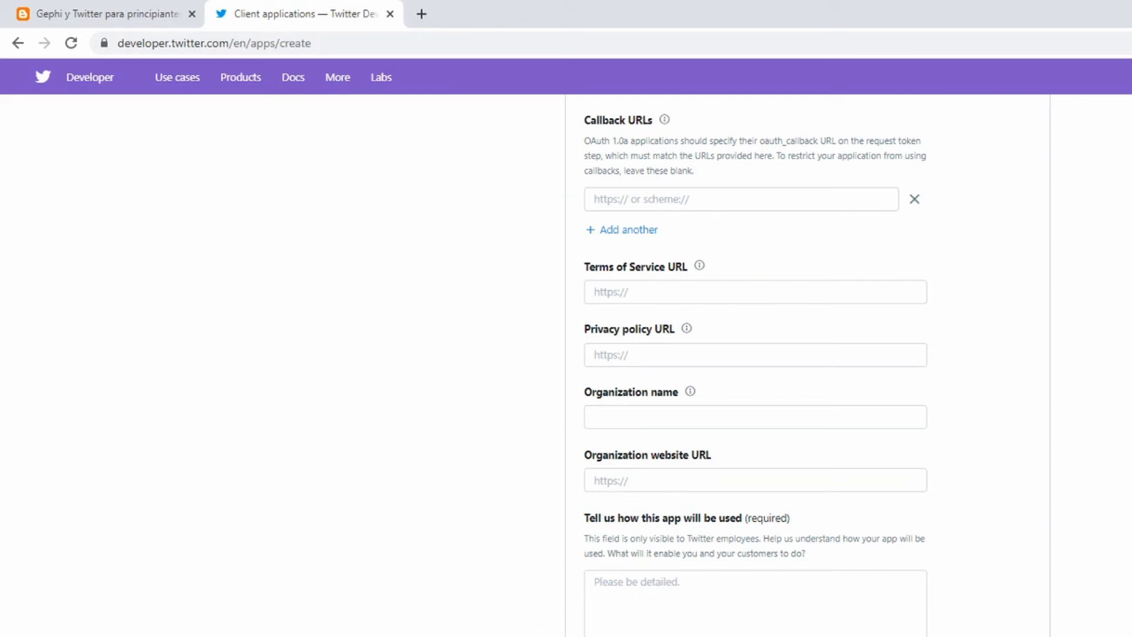
{"action": "left_click", "coordinate": [681, 608]}
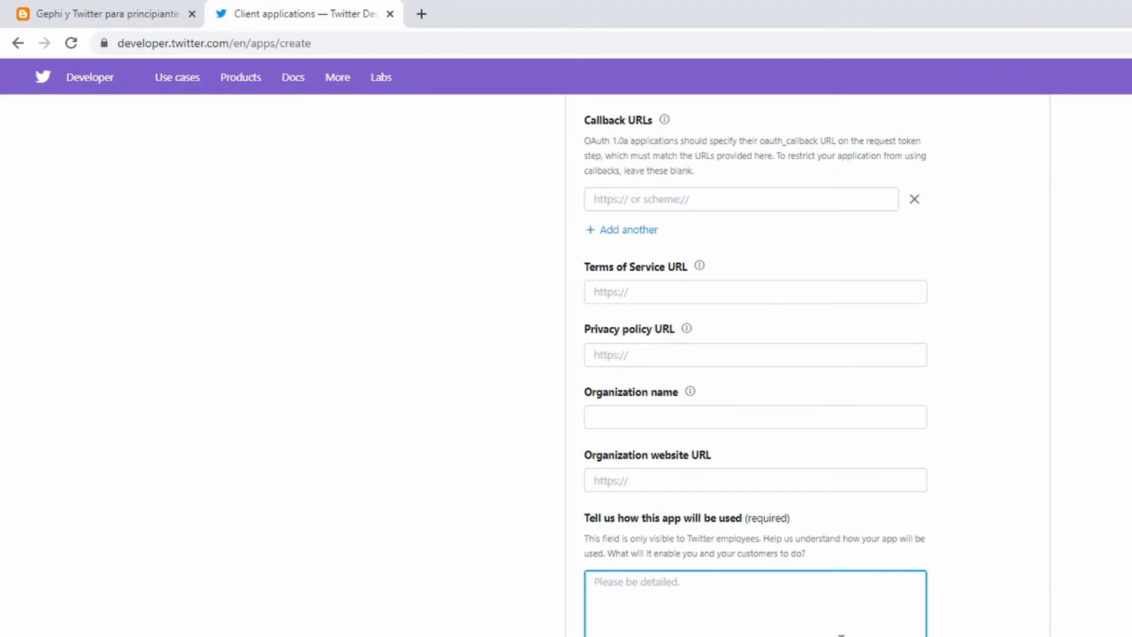
{"action": "scroll", "coordinate": [841, 634], "scroll_direction": "up", "scroll_amount": 3}
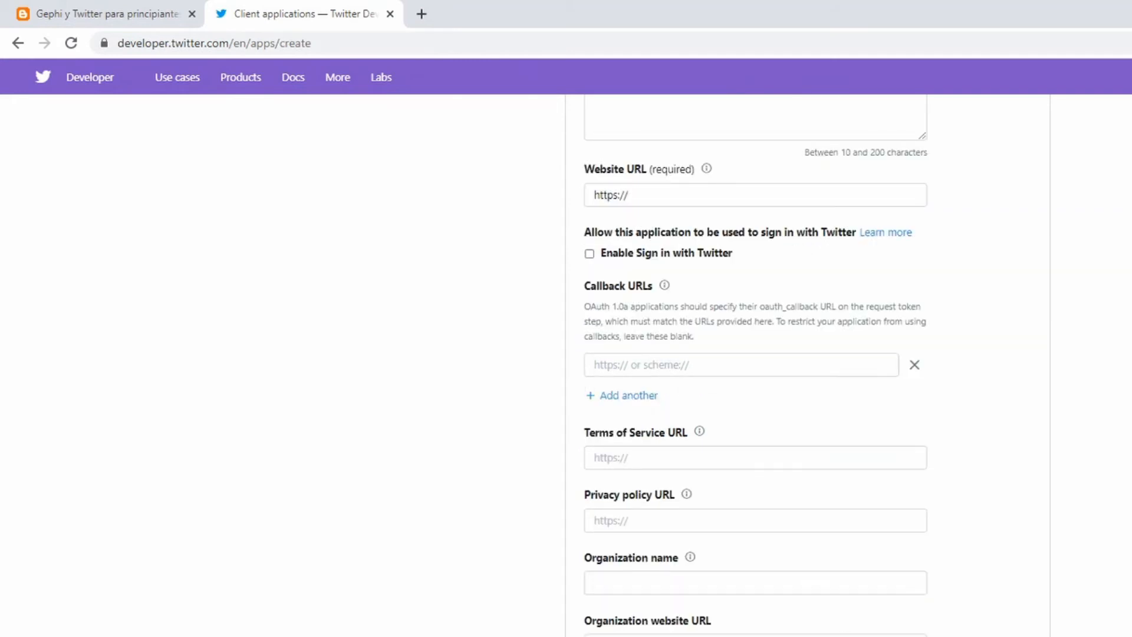
{"action": "scroll", "coordinate": [755, 354], "scroll_direction": "up", "scroll_amount": 7}
{"action": "scroll", "coordinate": [1036, 310], "scroll_direction": "up", "scroll_amount": 1}
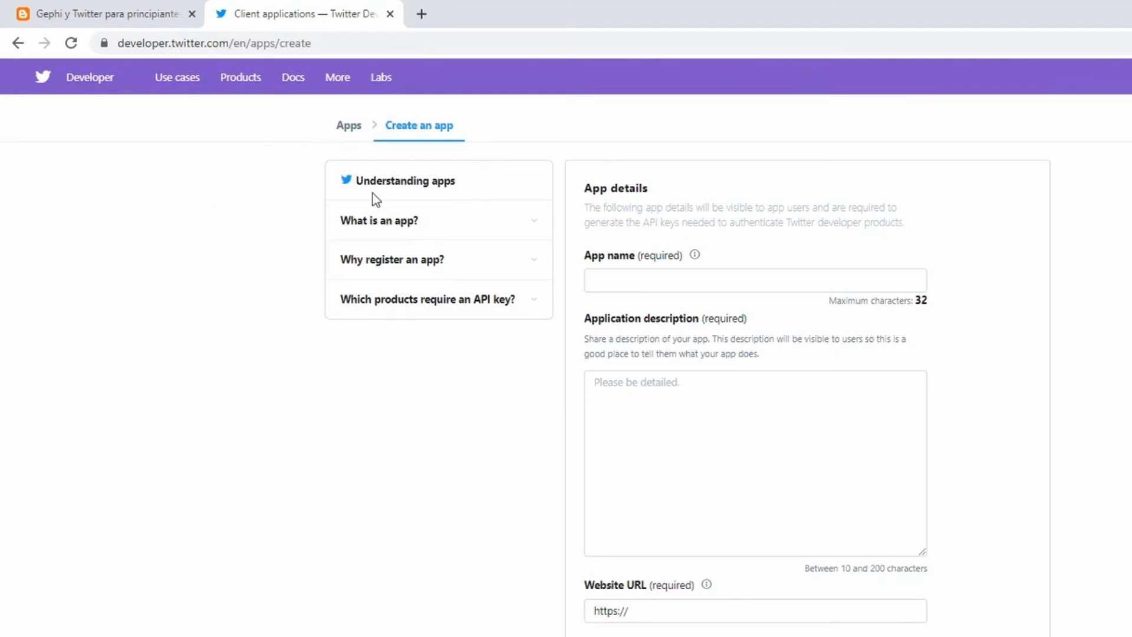
Go back to the apps list, open Gephi_Twitter1 and review its app details, dismissing the default icon notice
{"action": "left_click", "coordinate": [349, 127]}
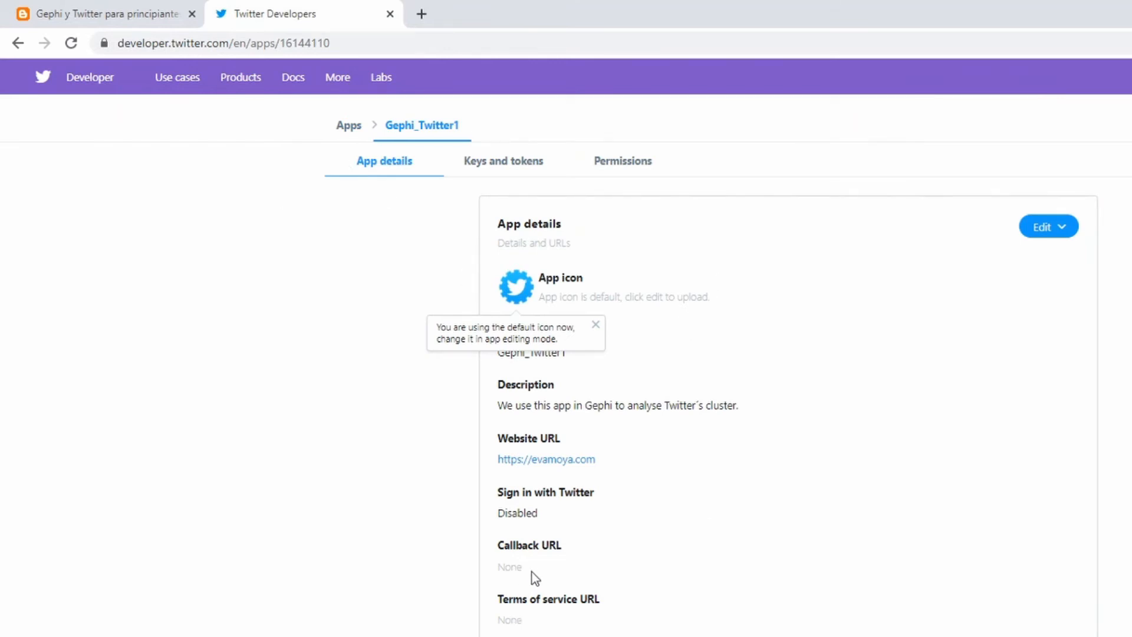
{"action": "scroll", "coordinate": [532, 575], "scroll_direction": "down", "scroll_amount": 1}
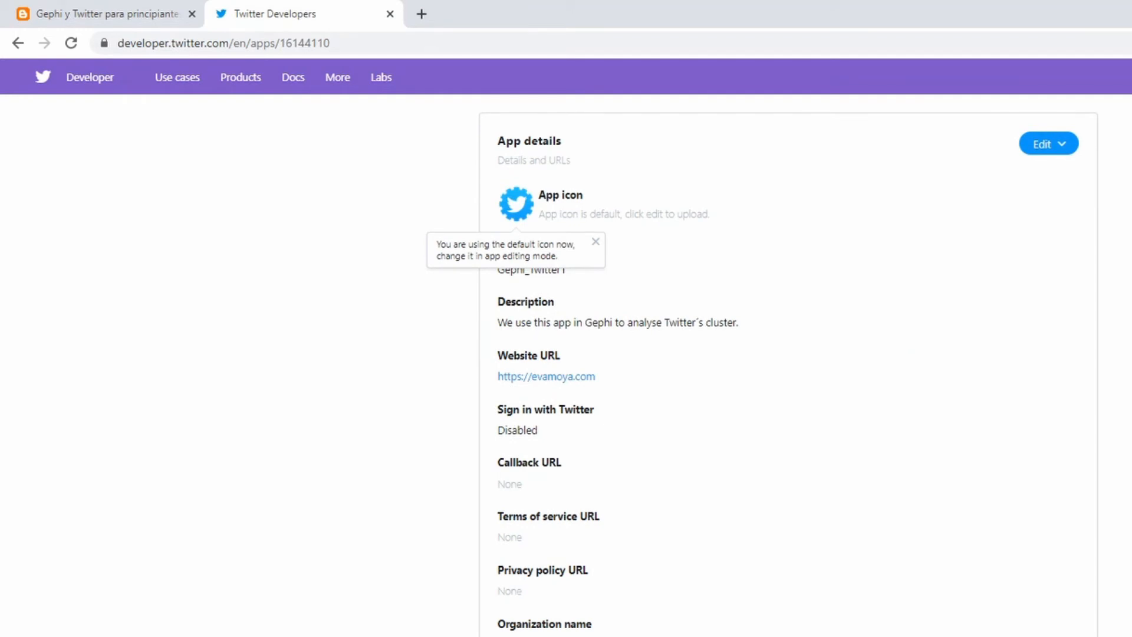
{"action": "scroll", "coordinate": [523, 586], "scroll_direction": "down", "scroll_amount": 1}
{"action": "scroll", "coordinate": [561, 291], "scroll_direction": "up", "scroll_amount": 2}
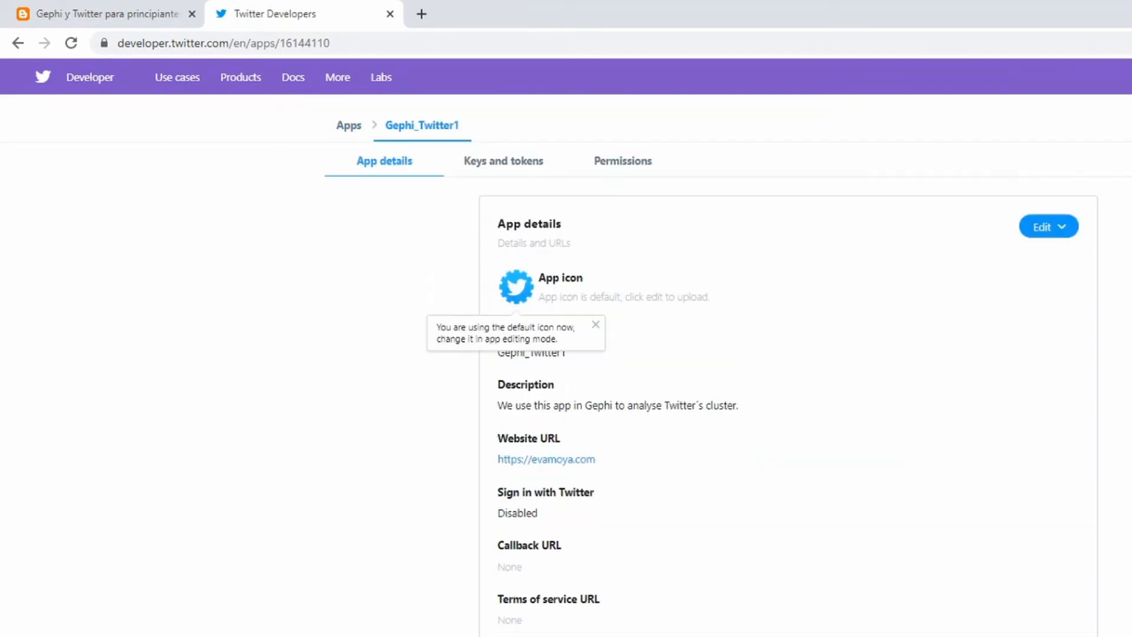
{"action": "left_click", "coordinate": [595, 325]}
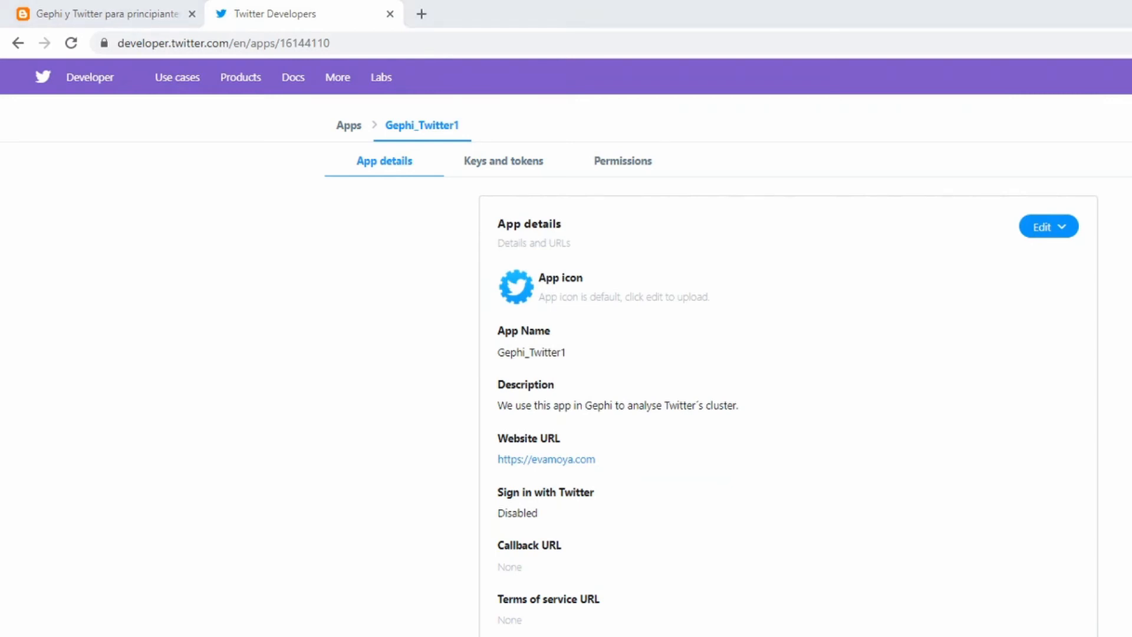
Switch to Gephi and browse the plugins available for installation in the plugin manager
{"action": "key", "text": "alt+Tab"}
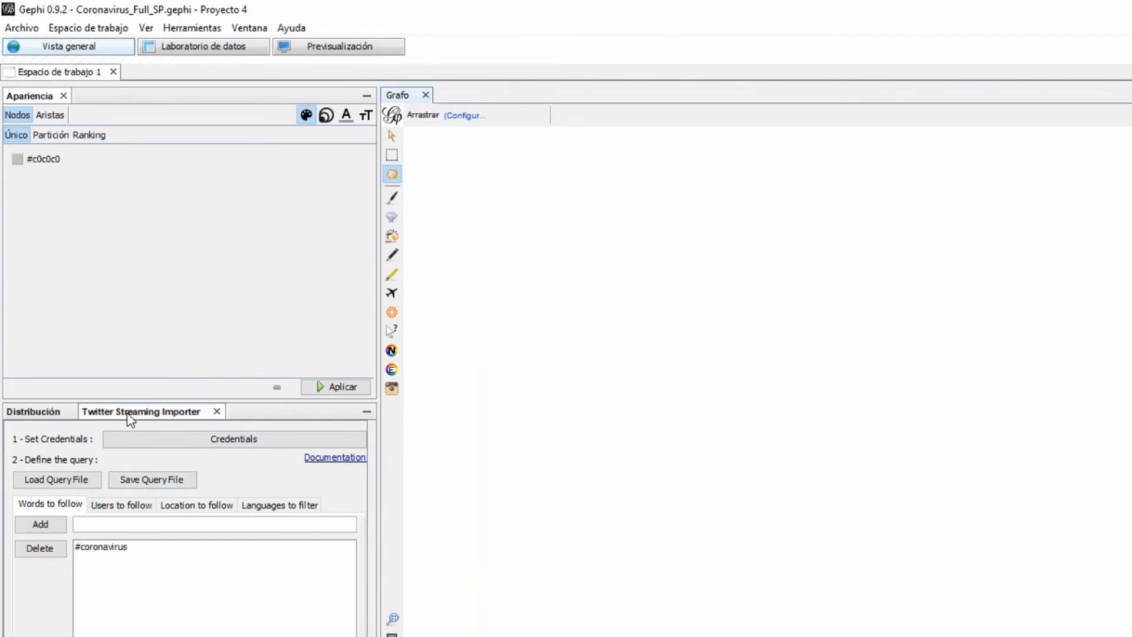
{"action": "left_click", "coordinate": [198, 30]}
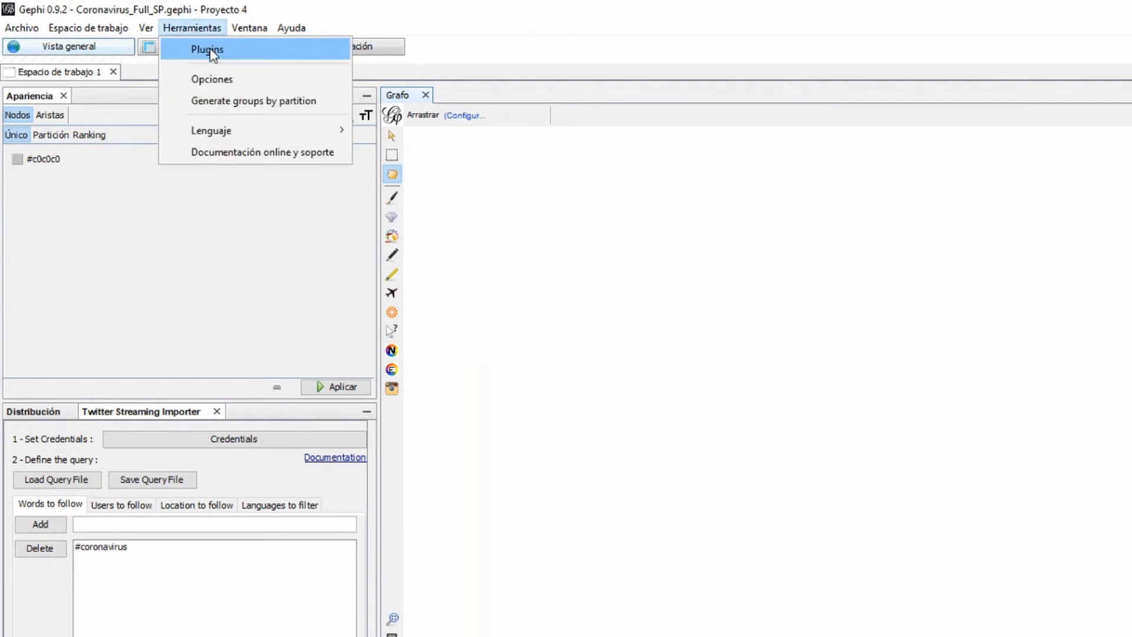
{"action": "left_click", "coordinate": [208, 51]}
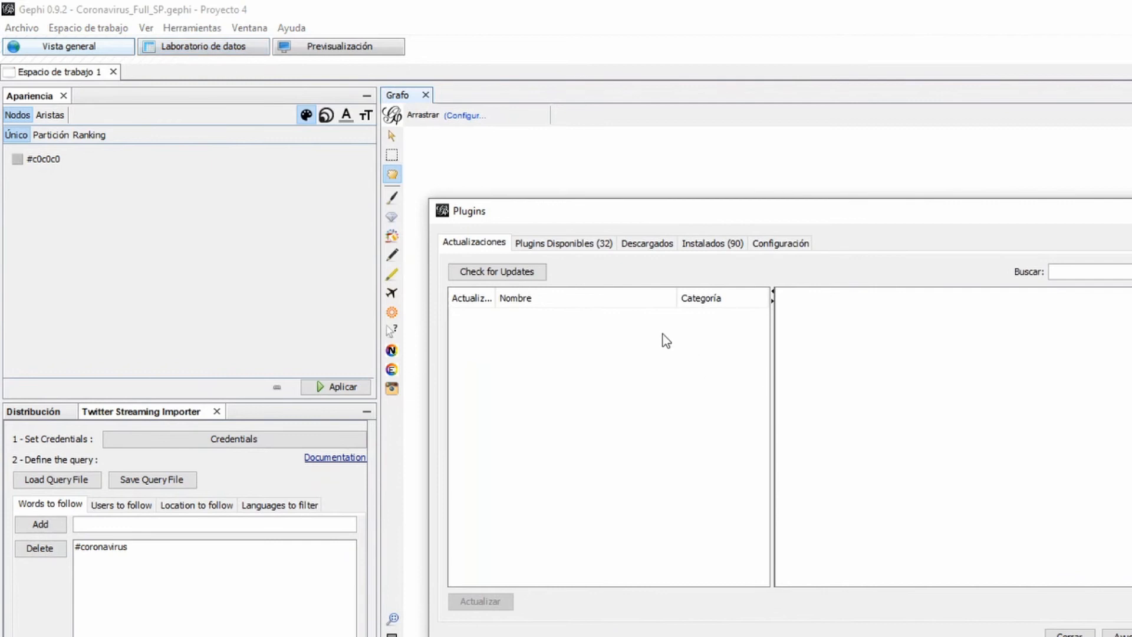
{"action": "left_click", "coordinate": [587, 247]}
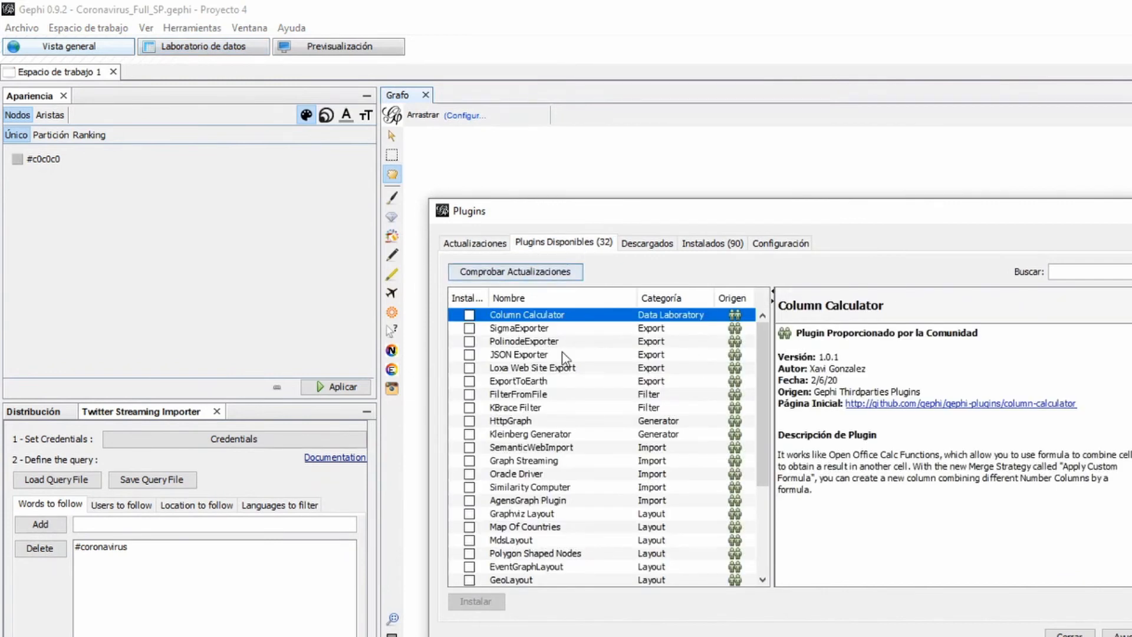
{"action": "scroll", "coordinate": [556, 456], "scroll_direction": "down", "scroll_amount": 4}
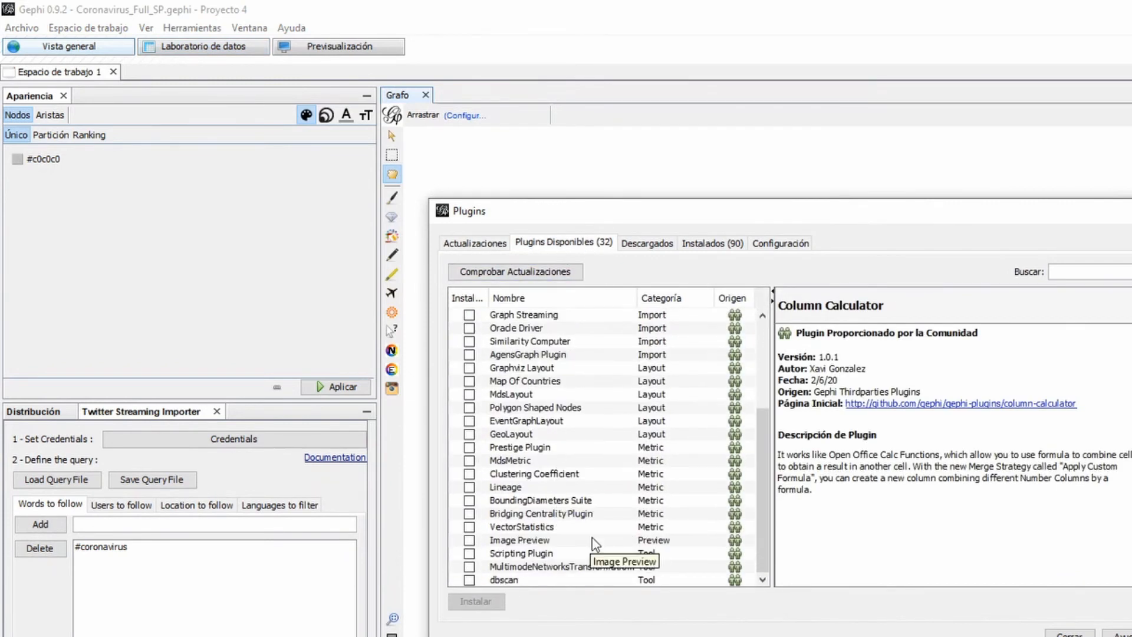
{"action": "scroll", "coordinate": [593, 540], "scroll_direction": "up", "scroll_amount": 2}
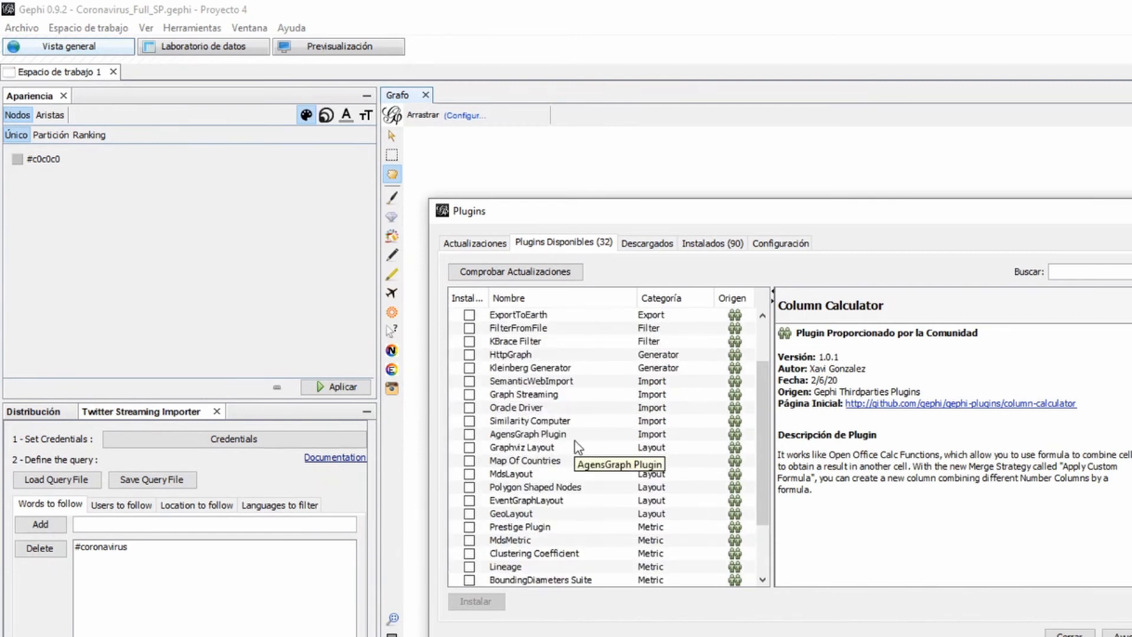
{"action": "scroll", "coordinate": [551, 436], "scroll_direction": "down", "scroll_amount": 1}
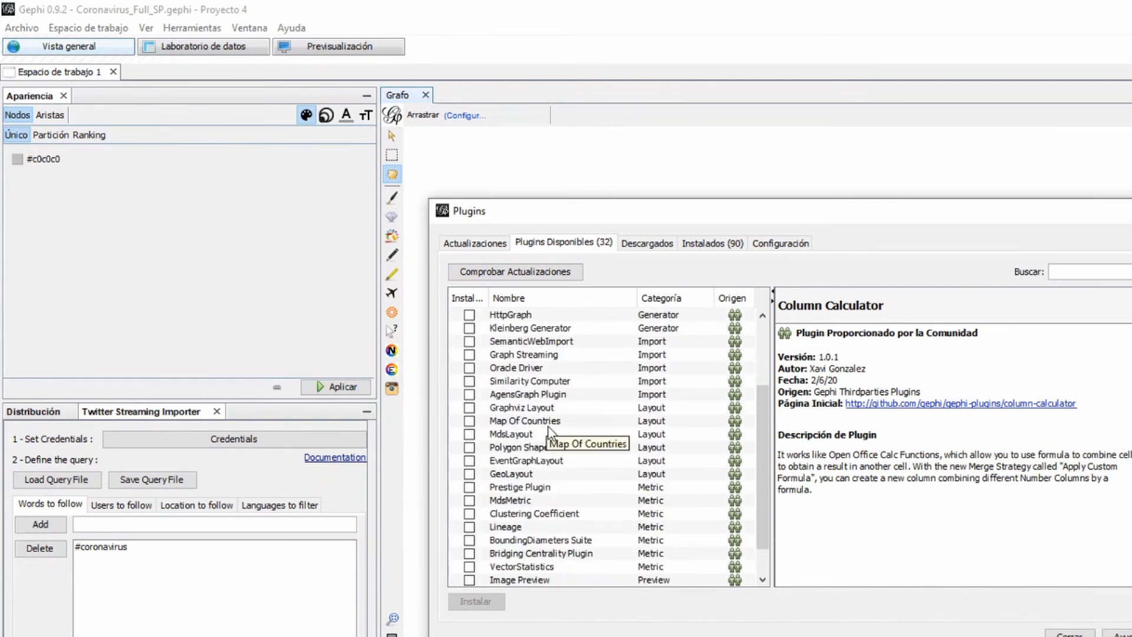
{"action": "scroll", "coordinate": [548, 429], "scroll_direction": "up", "scroll_amount": 4}
Look through the installed plugins as far as TwitterStreamingImporter and close the plugin manager
{"action": "left_click", "coordinate": [718, 249]}
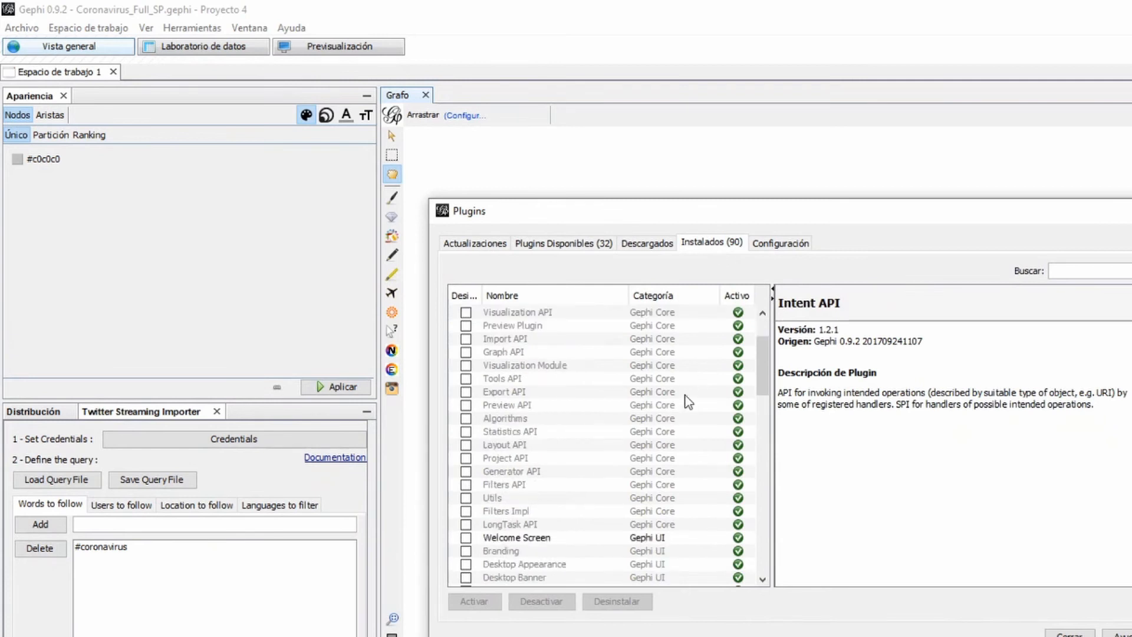
{"action": "scroll", "coordinate": [684, 412], "scroll_direction": "down", "scroll_amount": 12}
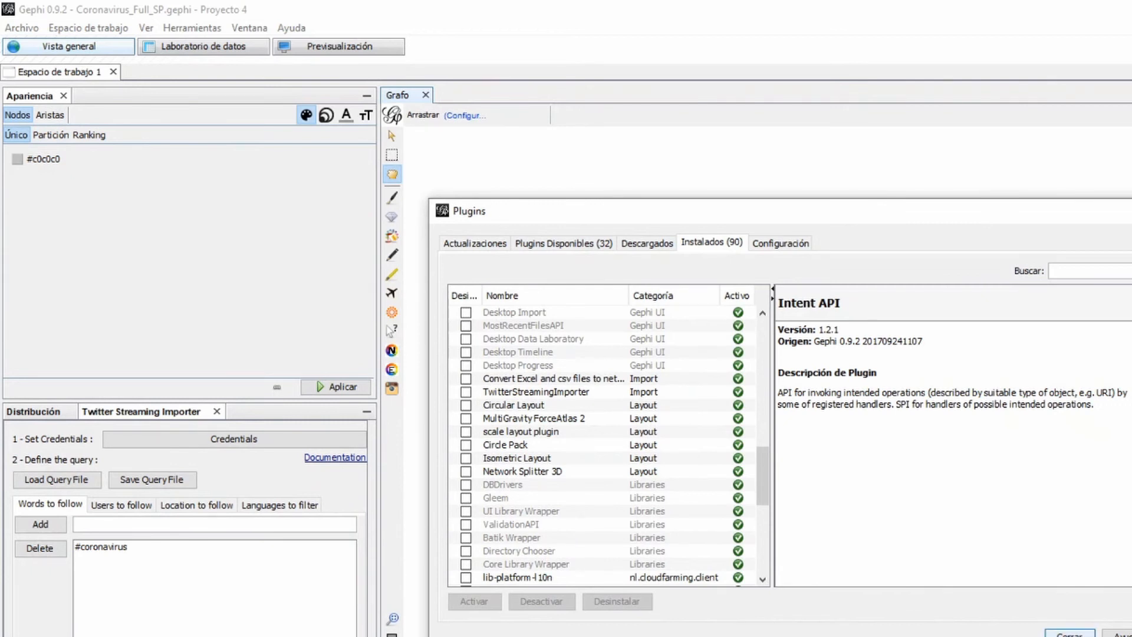
{"action": "left_click", "coordinate": [1070, 633]}
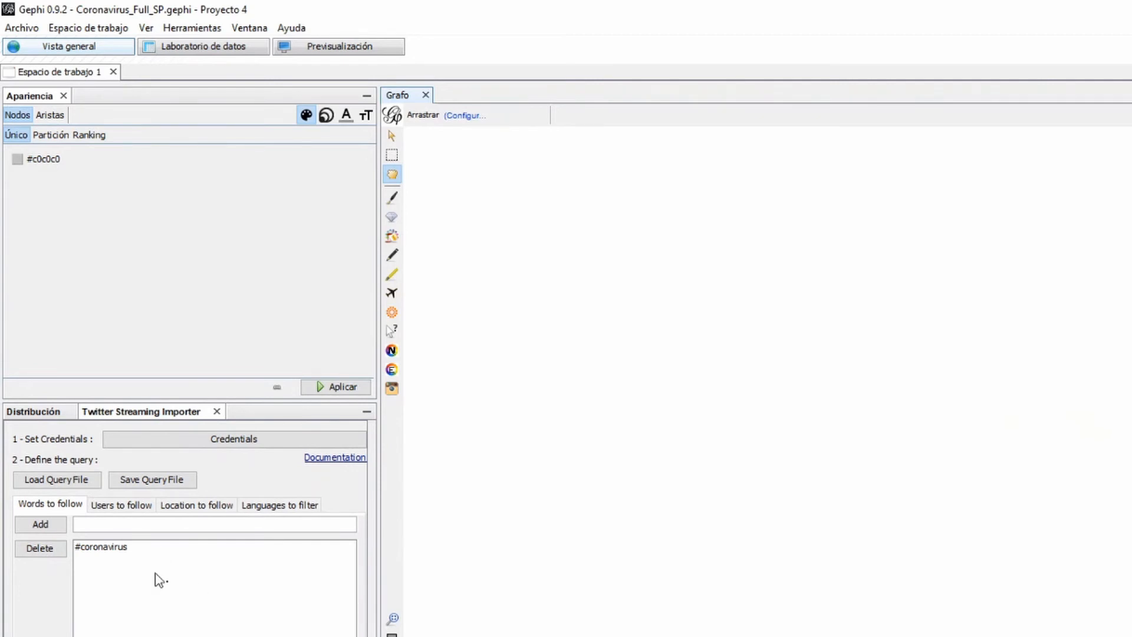
Examine the Twitter Streaming Importer's query settings for users to follow, location to follow and languages to filter
{"action": "left_click", "coordinate": [135, 506]}
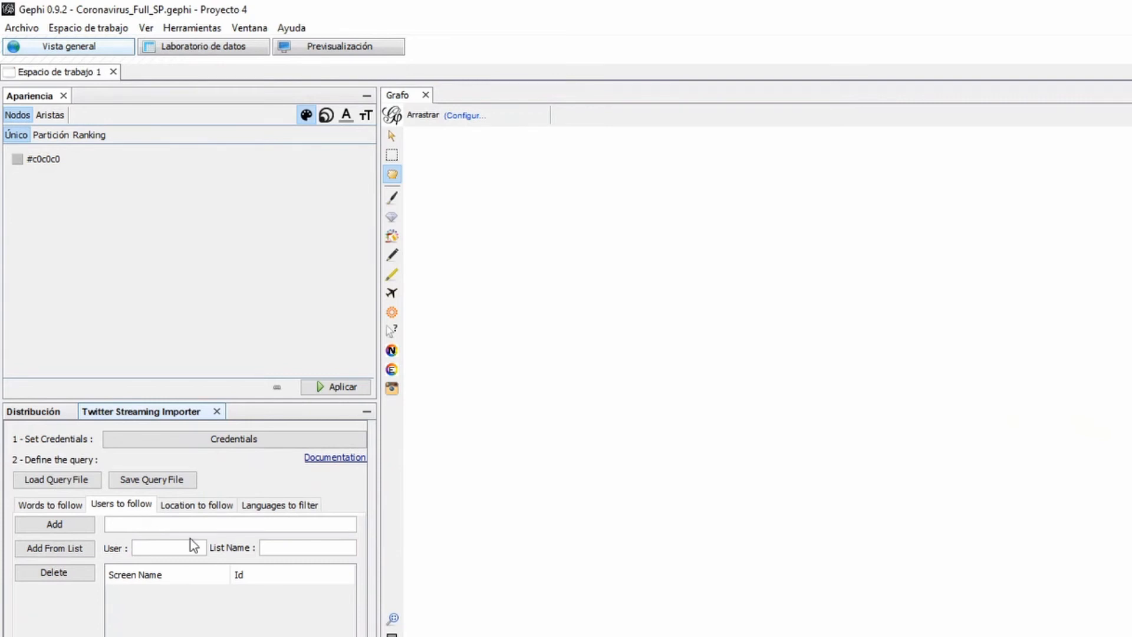
{"action": "left_click", "coordinate": [212, 507]}
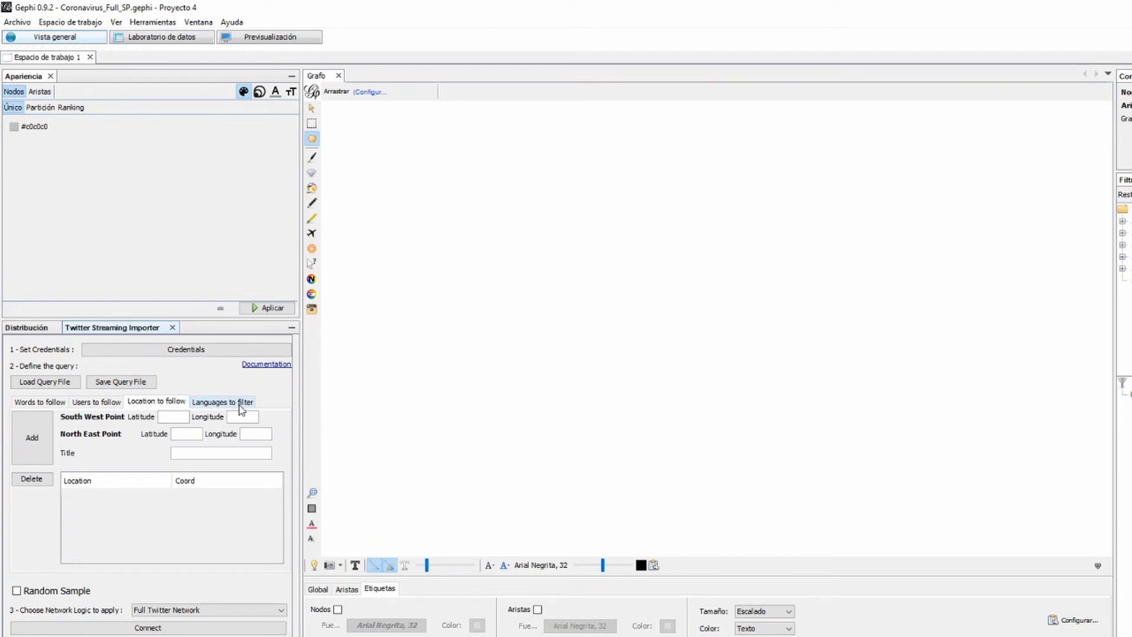
{"action": "left_click", "coordinate": [240, 405]}
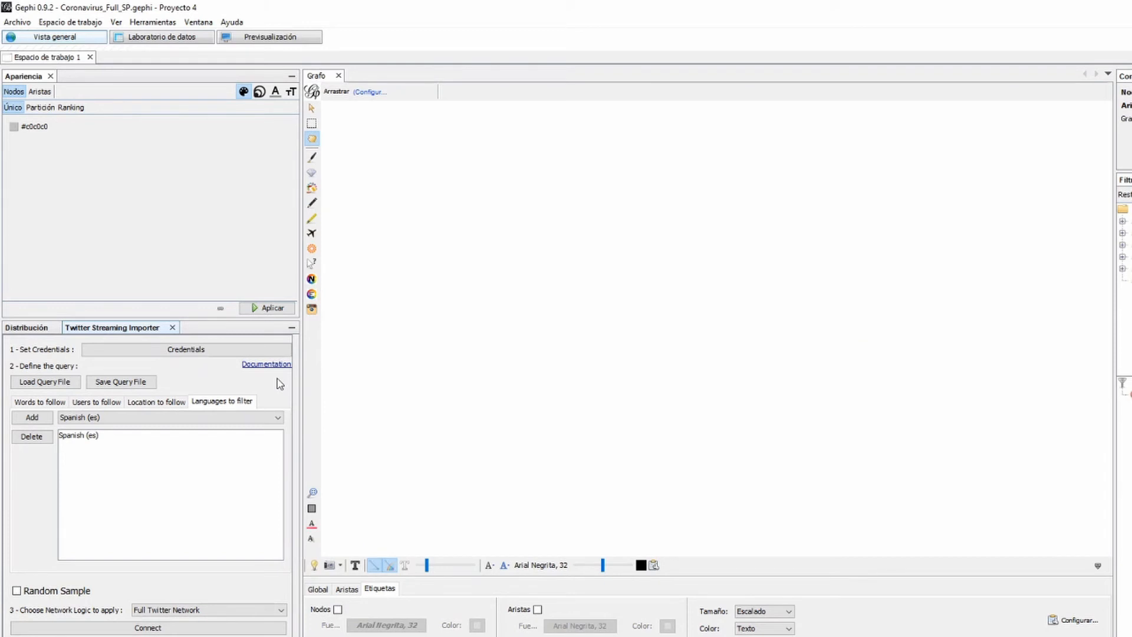
Review the languages available for filtering, keep Spanish (es), and connect the importer to stream tweets with the Full Twitter Network logic
{"action": "left_click", "coordinate": [282, 420]}
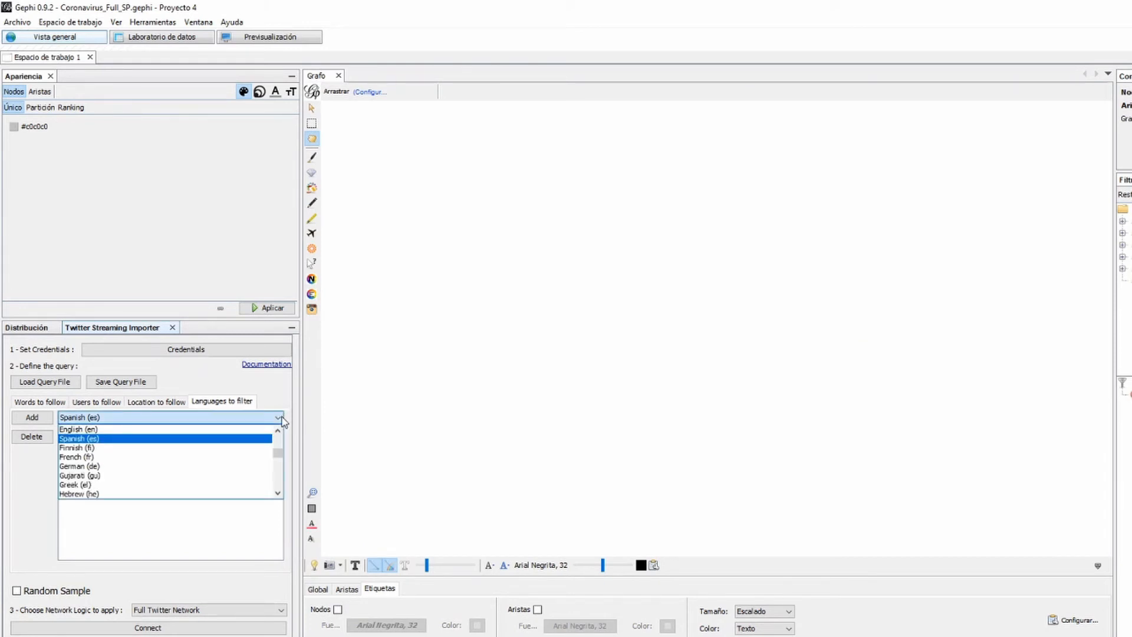
{"action": "left_click", "coordinate": [283, 420]}
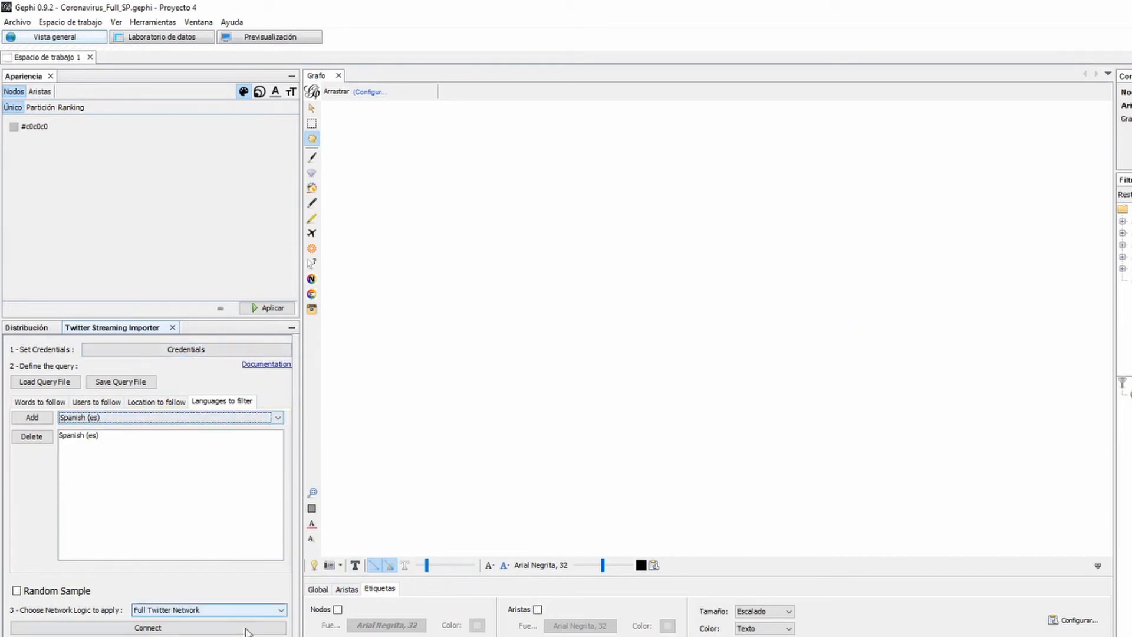
{"action": "left_click", "coordinate": [155, 628]}
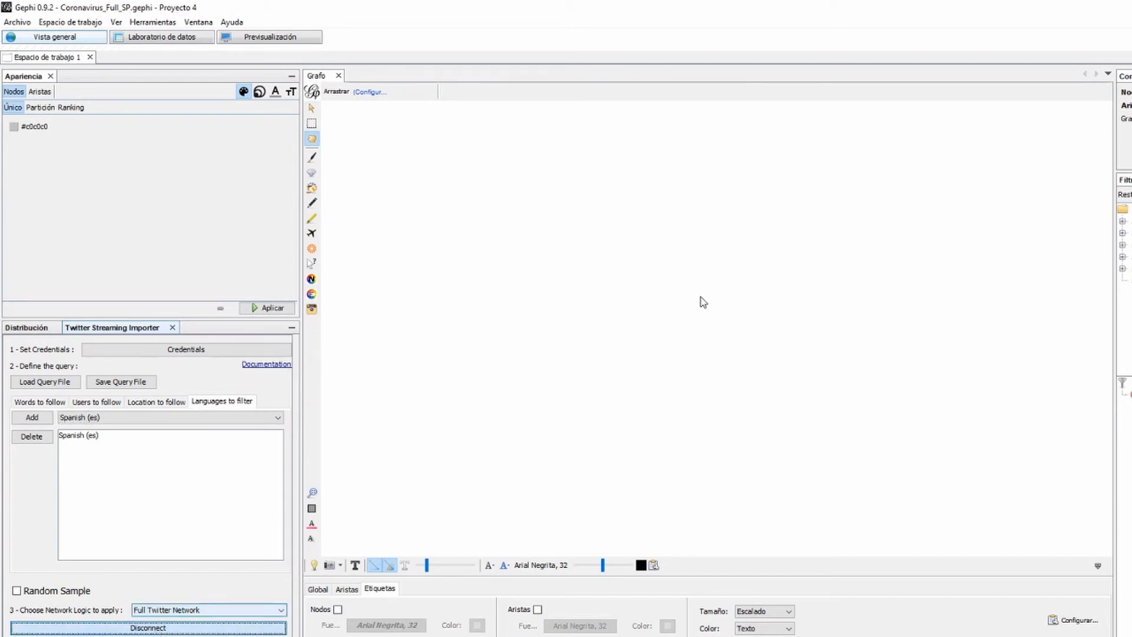
{"action": "double_click", "coordinate": [743, 6]}
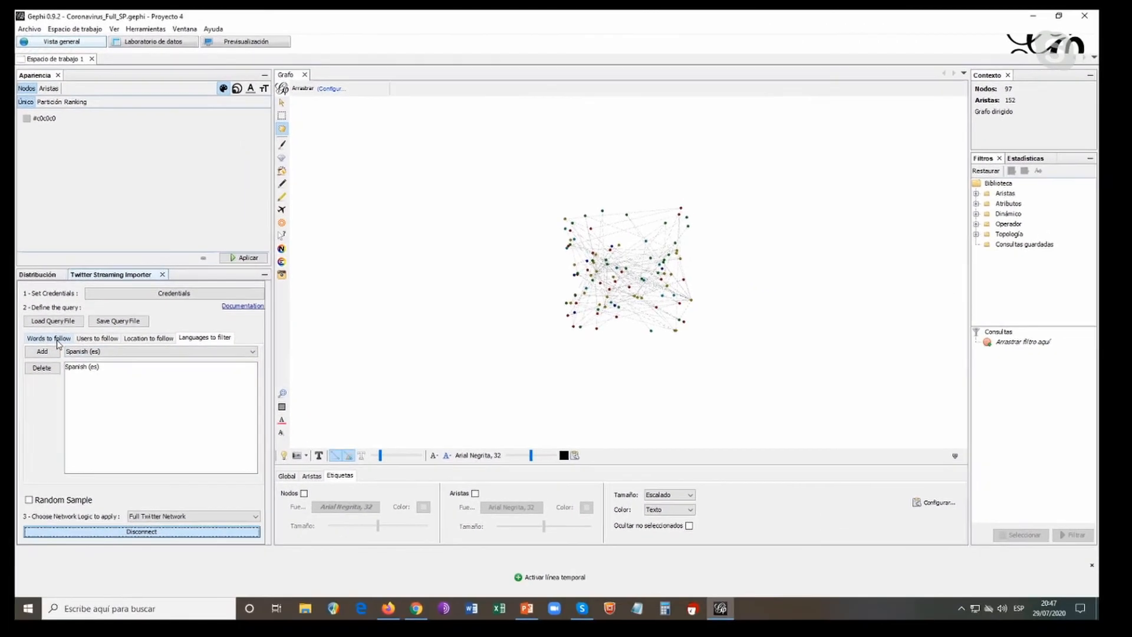
Review the query's words to follow and disconnect the tweet stream
{"action": "left_click", "coordinate": [109, 374]}
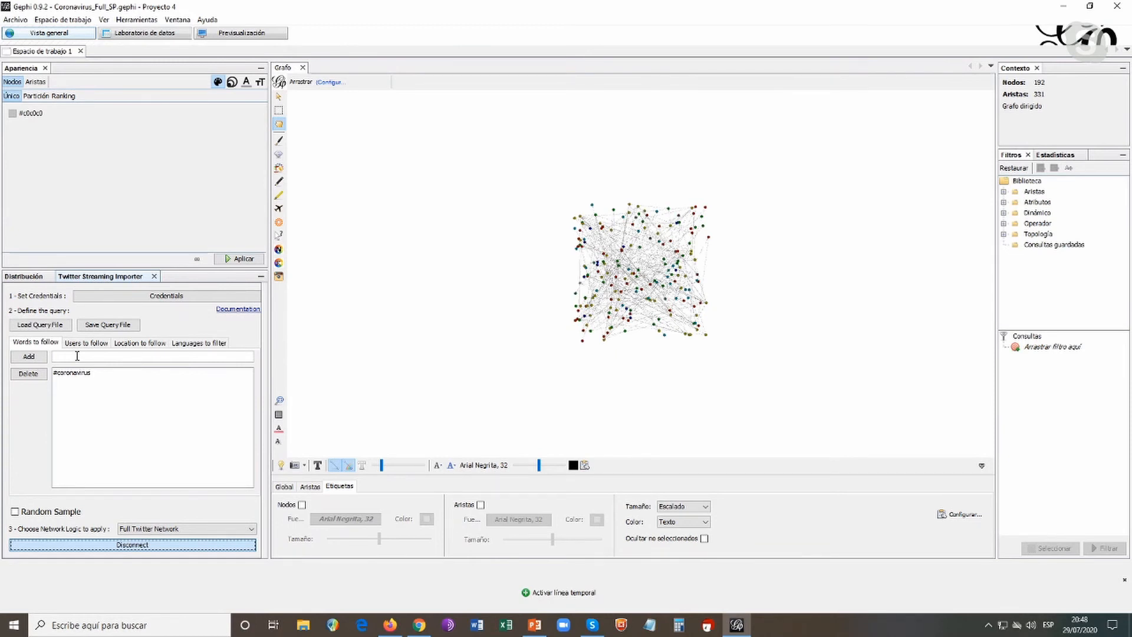
{"action": "left_click", "coordinate": [64, 356]}
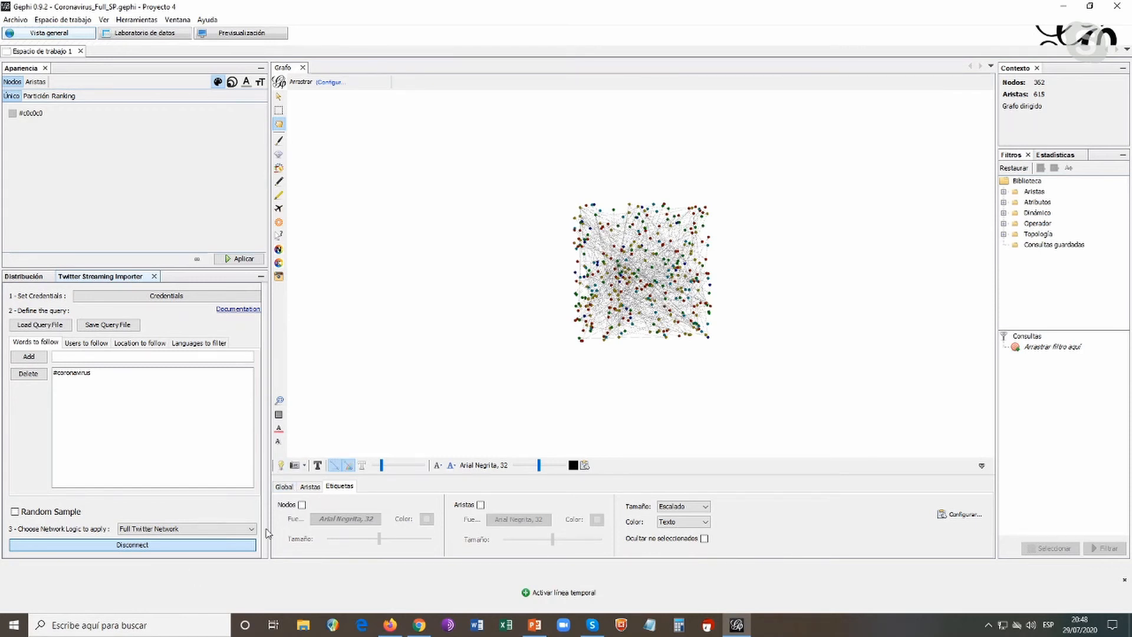
{"action": "left_click", "coordinate": [162, 546]}
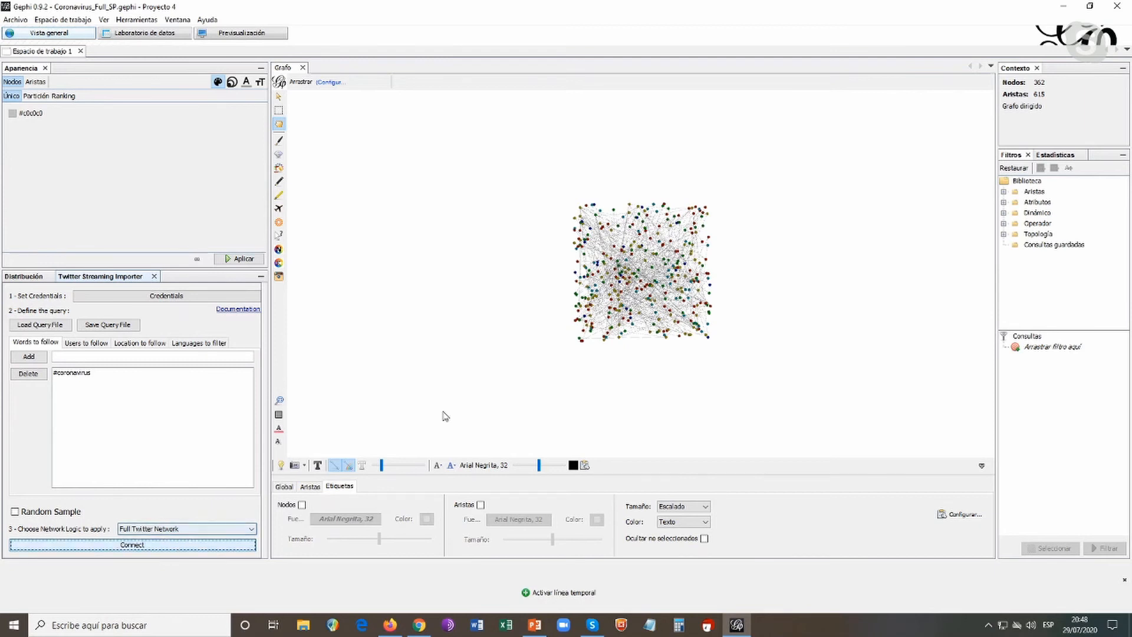
Examine the available network logics, from Full Twitter Network to Bernardamus Projection, and keep Full Twitter Network
{"action": "left_click", "coordinate": [252, 529]}
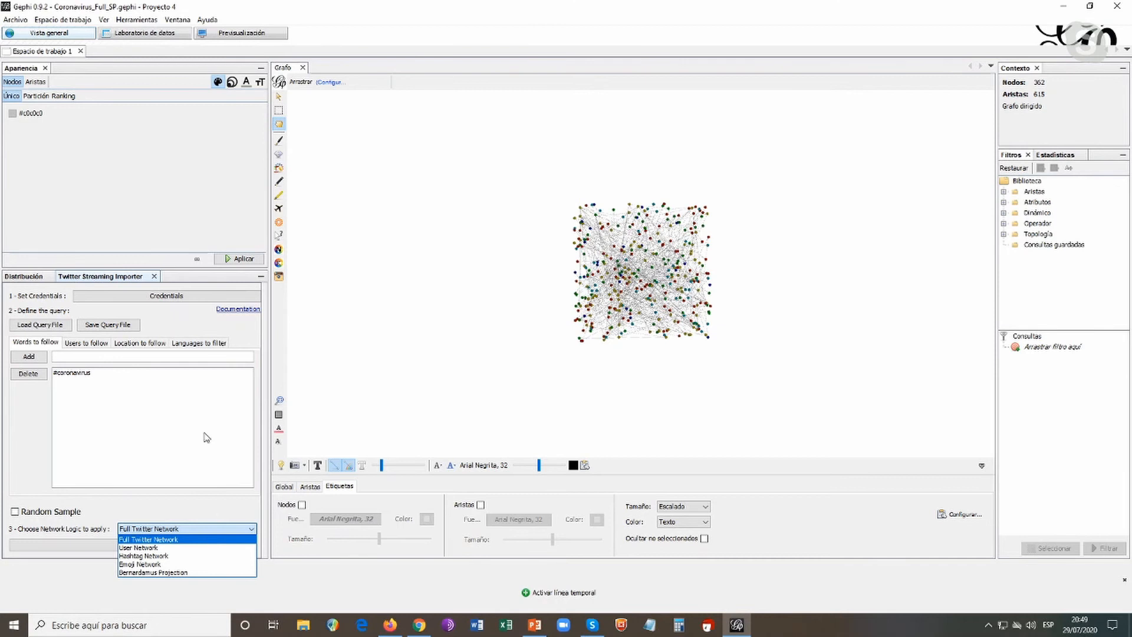
{"action": "left_click", "coordinate": [192, 411]}
{"action": "left_click", "coordinate": [96, 346]}
{"action": "left_click", "coordinate": [33, 343]}
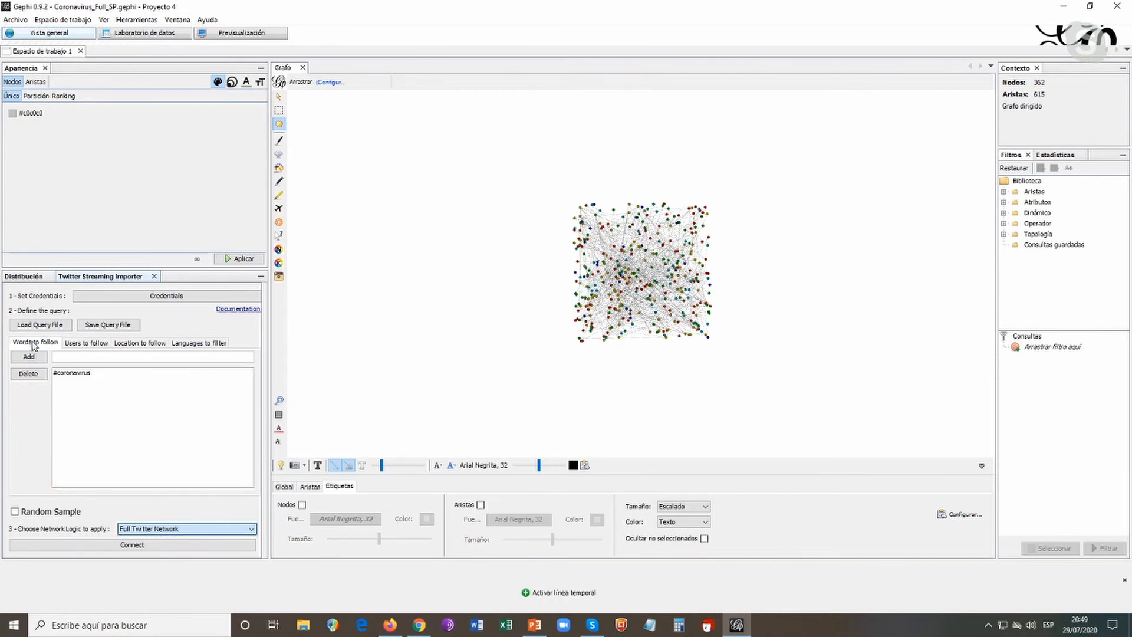
{"action": "left_click", "coordinate": [241, 529]}
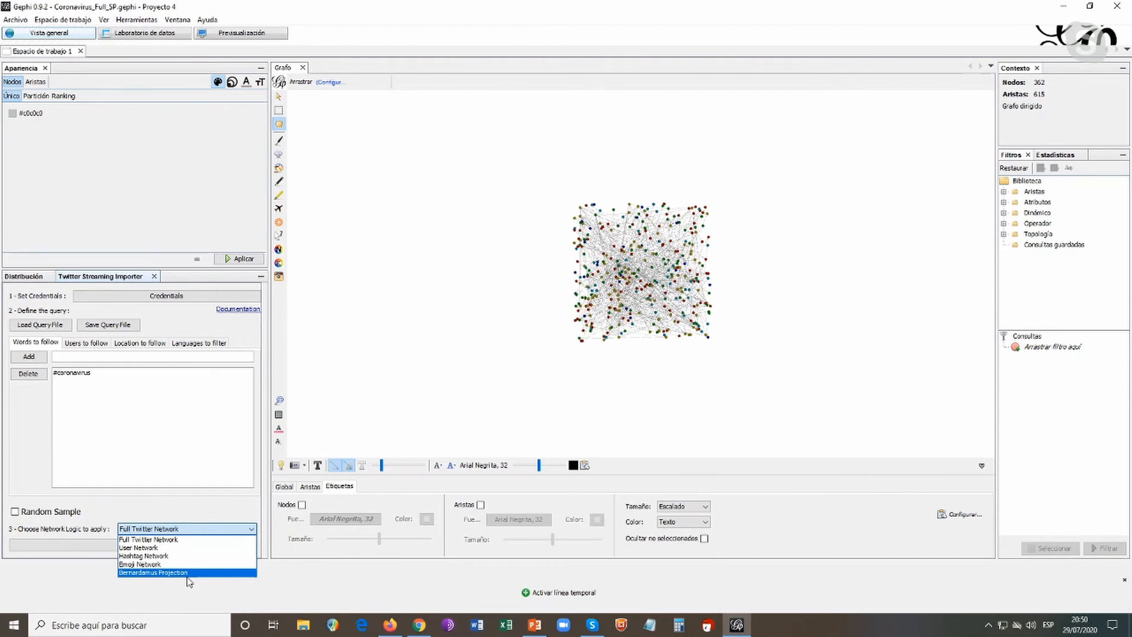
{"action": "left_click", "coordinate": [184, 514]}
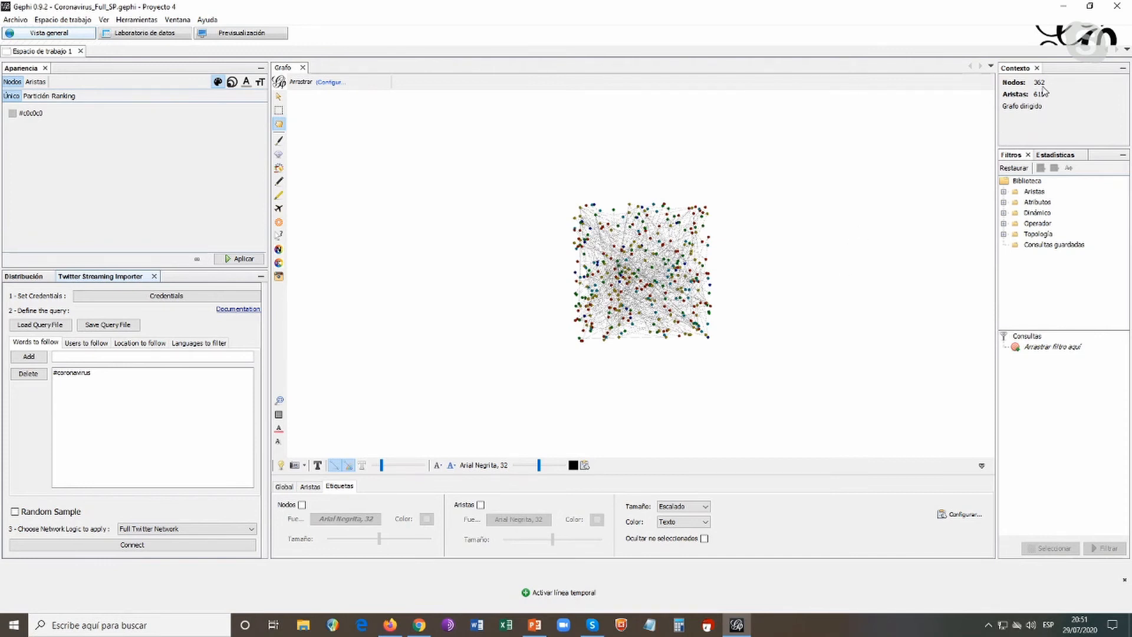
Close the timeline bar and turn on node labels, hiding those of unselected nodes
{"action": "left_click", "coordinate": [1021, 86]}
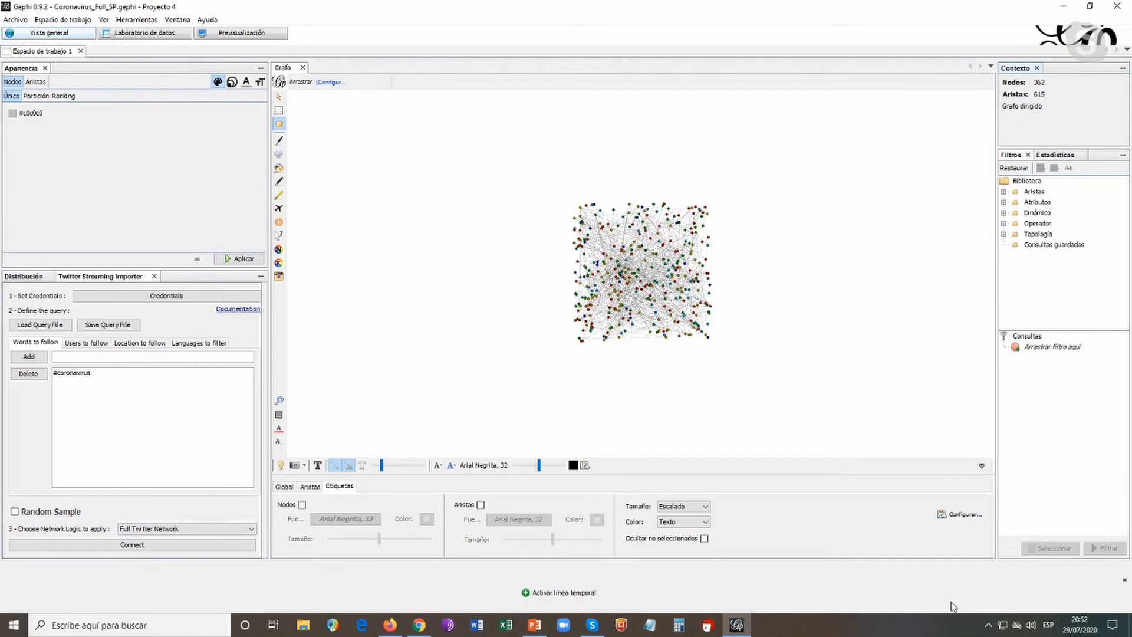
{"action": "left_click", "coordinate": [1124, 580]}
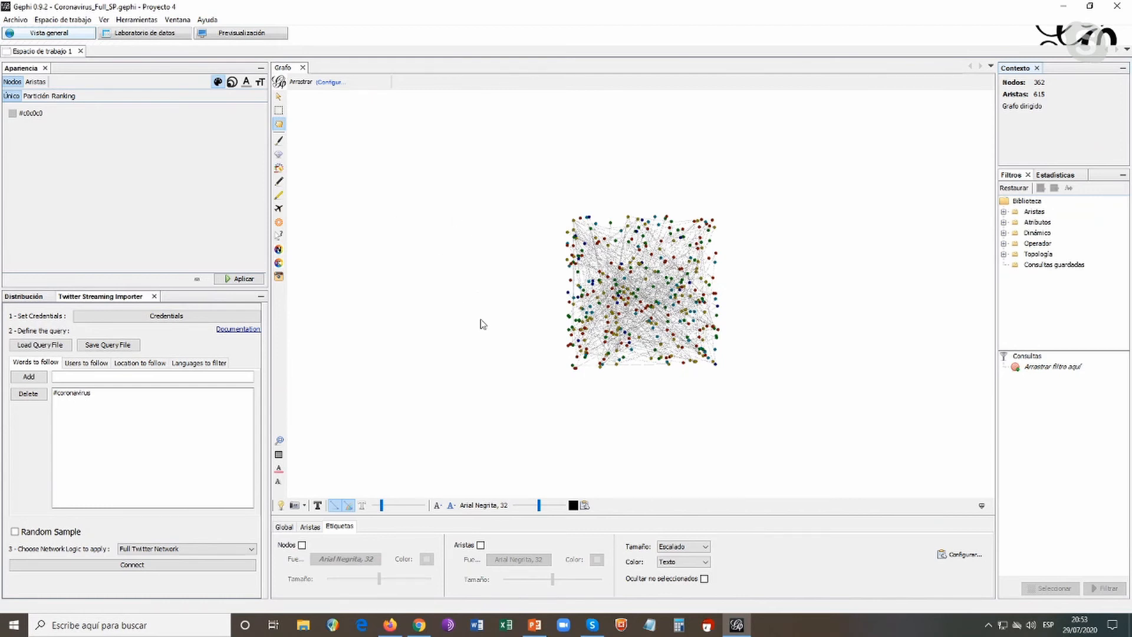
{"action": "left_click", "coordinate": [318, 506]}
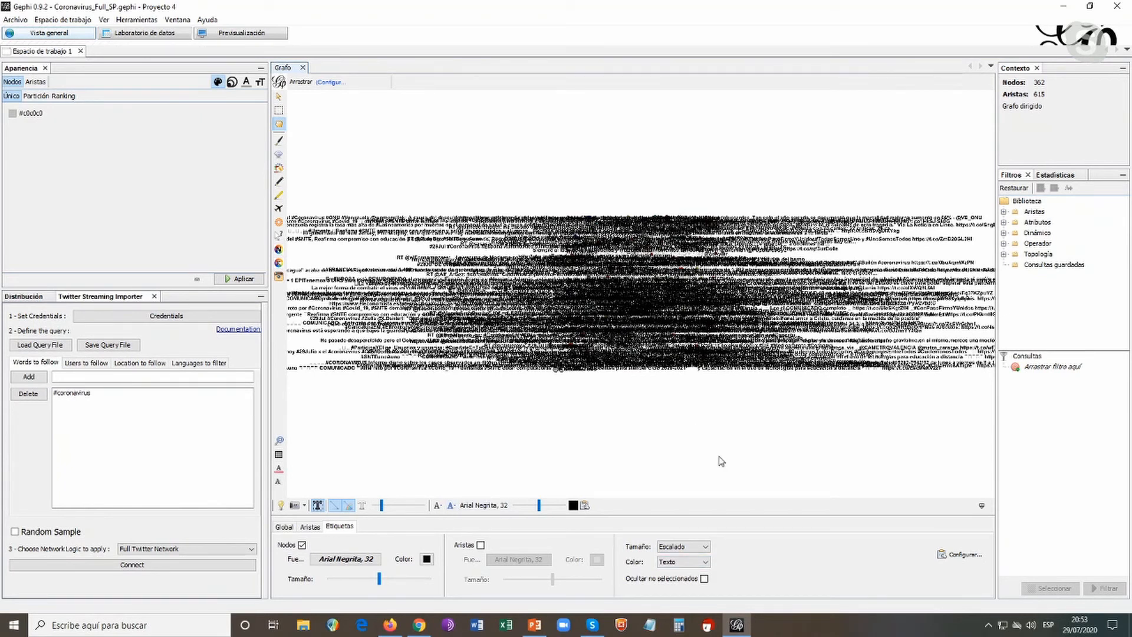
{"action": "left_click", "coordinate": [704, 580]}
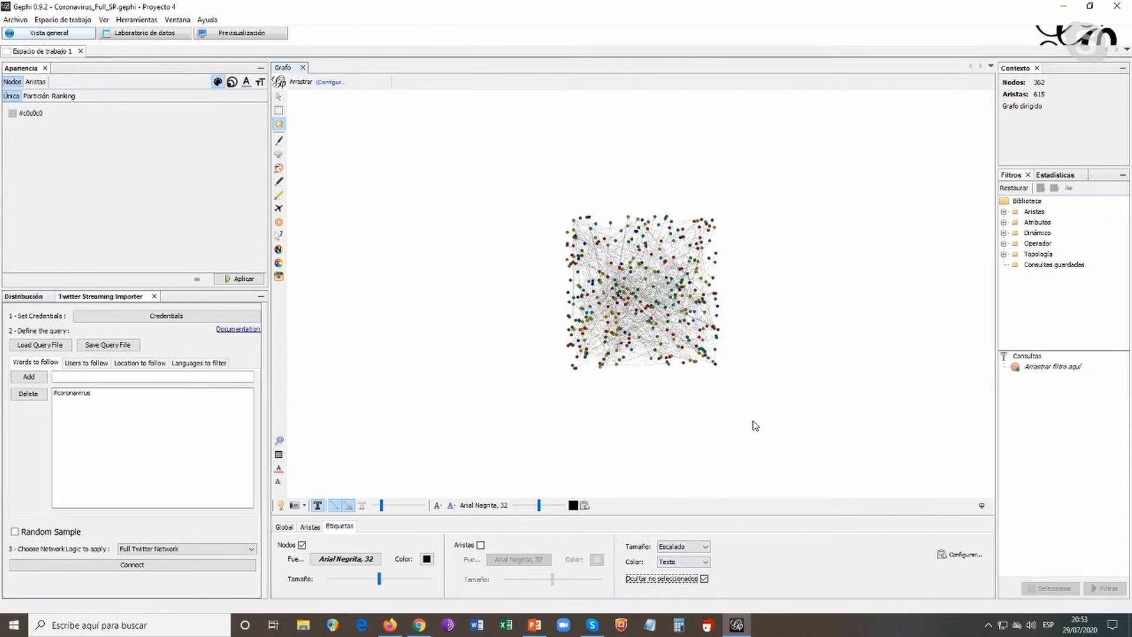
Enlarge and centre the collected network to examine its nodes and edges
{"action": "mouse_move", "coordinate": [685, 372]}
{"action": "scroll", "coordinate": [831, 293], "scroll_direction": "up", "scroll_amount": 3}
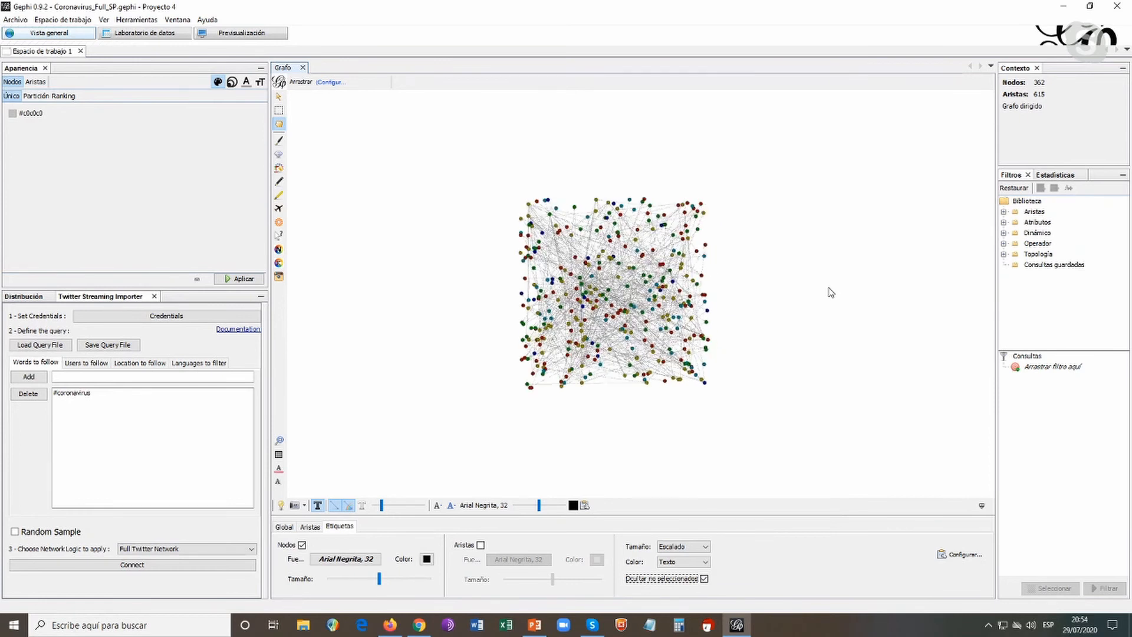
{"action": "scroll", "coordinate": [788, 311], "scroll_direction": "up", "scroll_amount": 3}
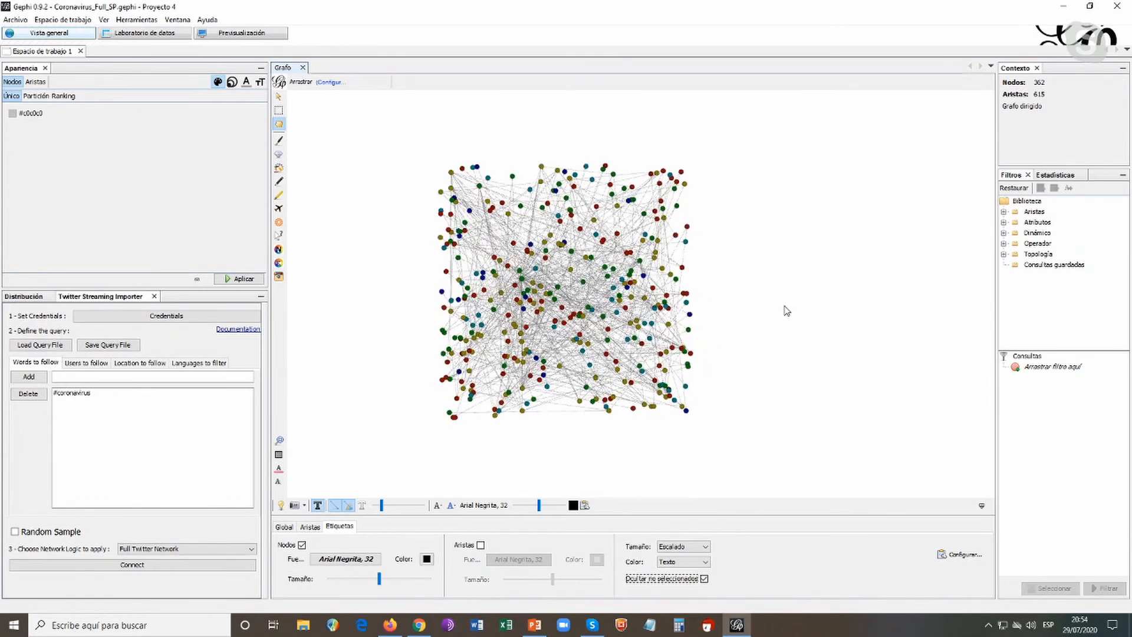
{"action": "scroll", "coordinate": [788, 311], "scroll_direction": "up", "scroll_amount": 1}
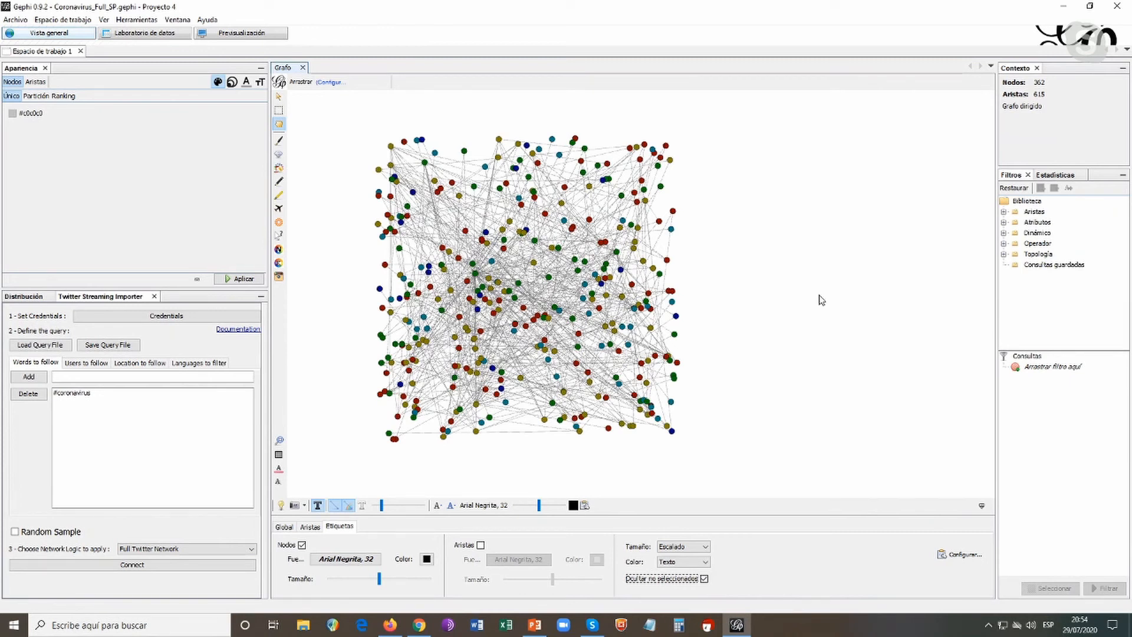
{"action": "left_click", "coordinate": [750, 285]}
{"action": "left_click_drag", "start_coordinate": [750, 284], "coordinate": [772, 291]}
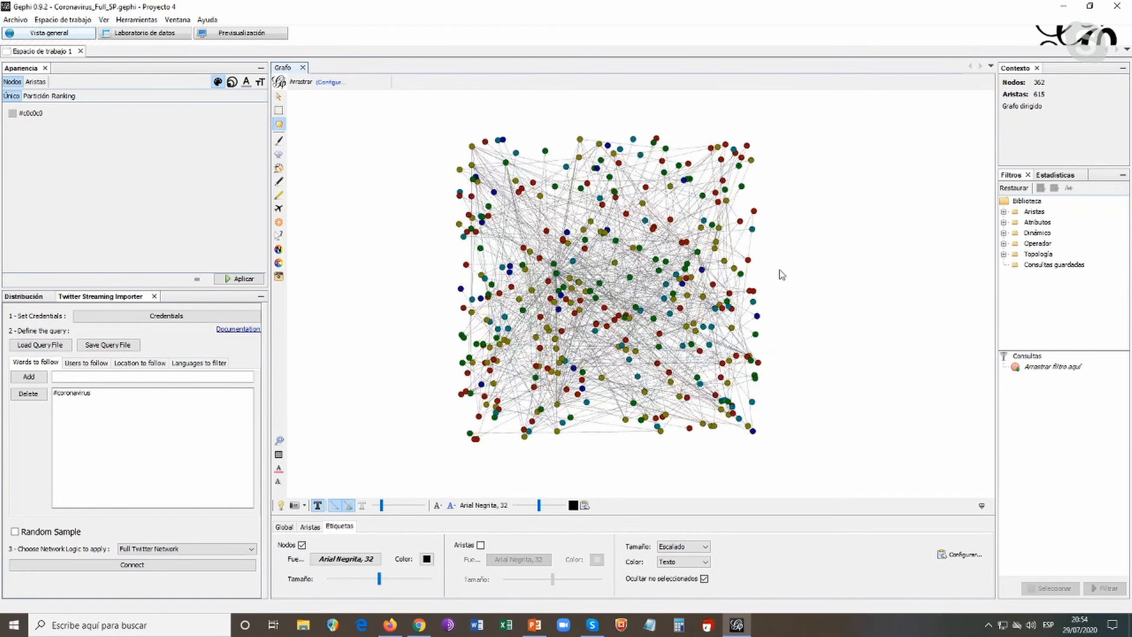
{"action": "left_click_drag", "start_coordinate": [779, 268], "coordinate": [783, 268]}
{"action": "scroll", "coordinate": [827, 276], "scroll_direction": "up", "scroll_amount": 1}
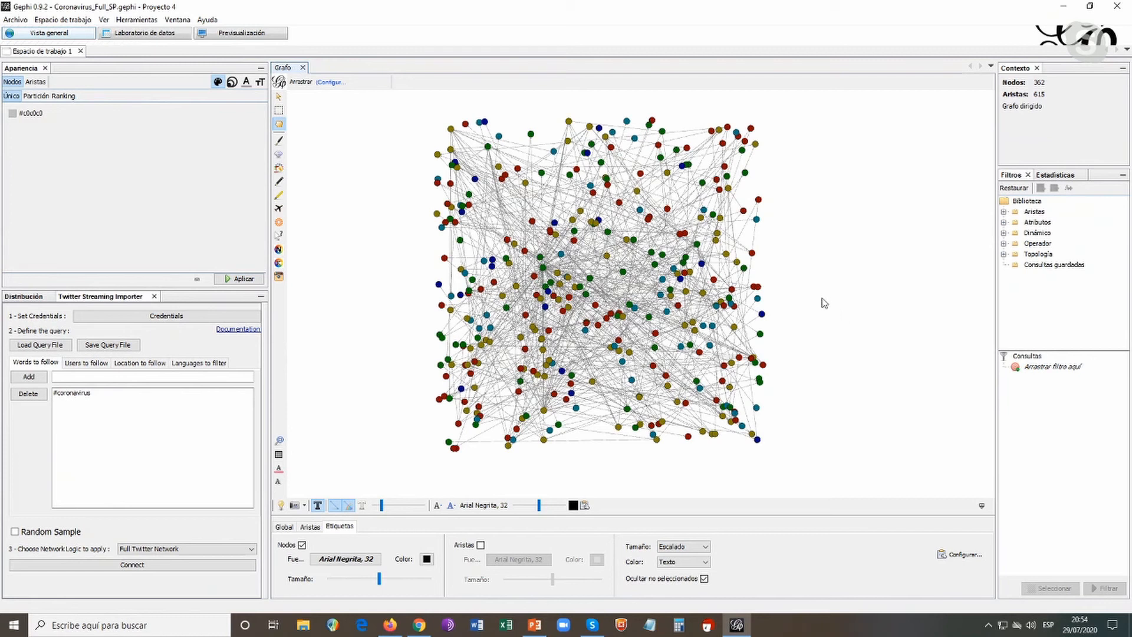
{"action": "mouse_move", "coordinate": [818, 283]}
{"action": "left_mouse_down"}
{"action": "mouse_move", "coordinate": [831, 279]}
{"action": "mouse_move", "coordinate": [818, 284]}
{"action": "left_mouse_up"}
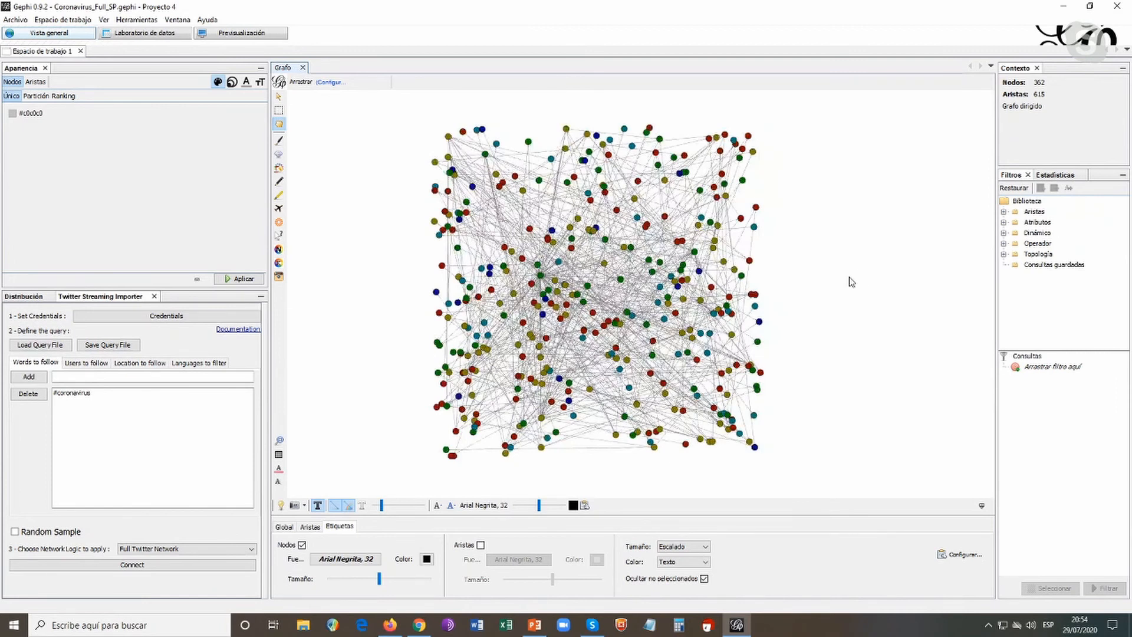
Check the label font settings without changing them and raise the edge thickness to its maximum
{"action": "left_click", "coordinate": [484, 505]}
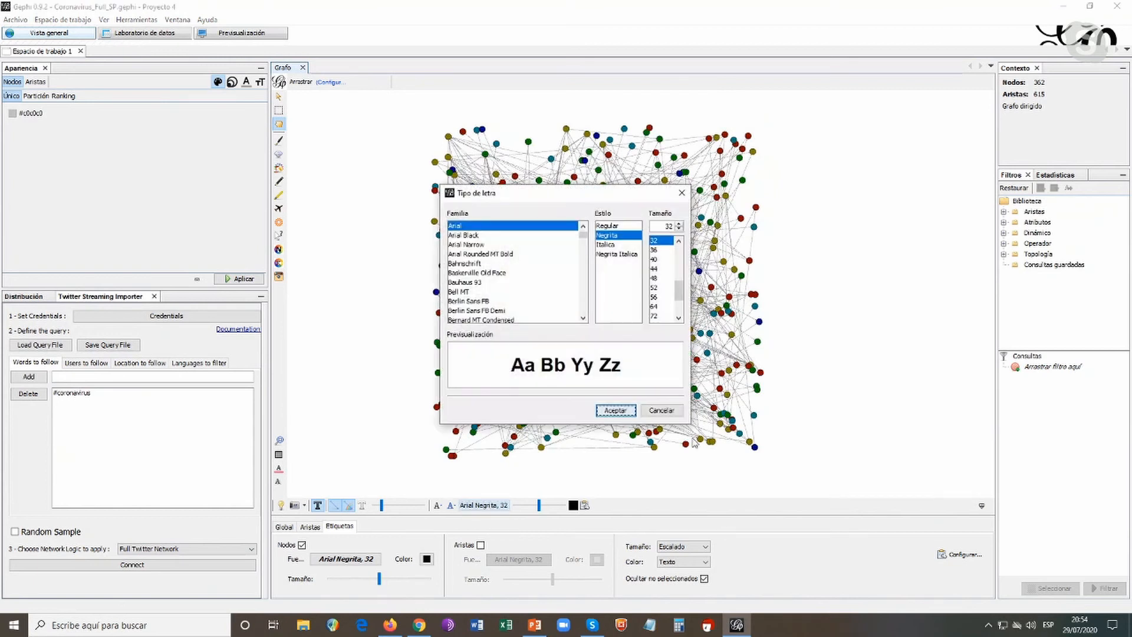
{"action": "left_click", "coordinate": [663, 416]}
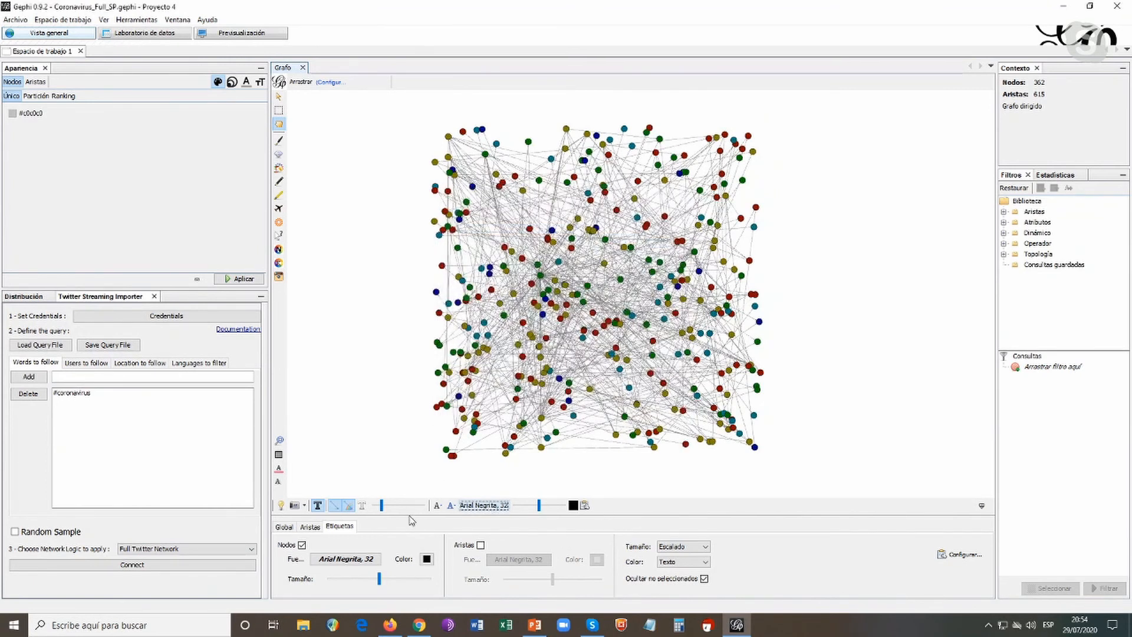
{"action": "left_click", "coordinate": [383, 506]}
{"action": "left_click_drag", "start_coordinate": [383, 506], "coordinate": [424, 506]}
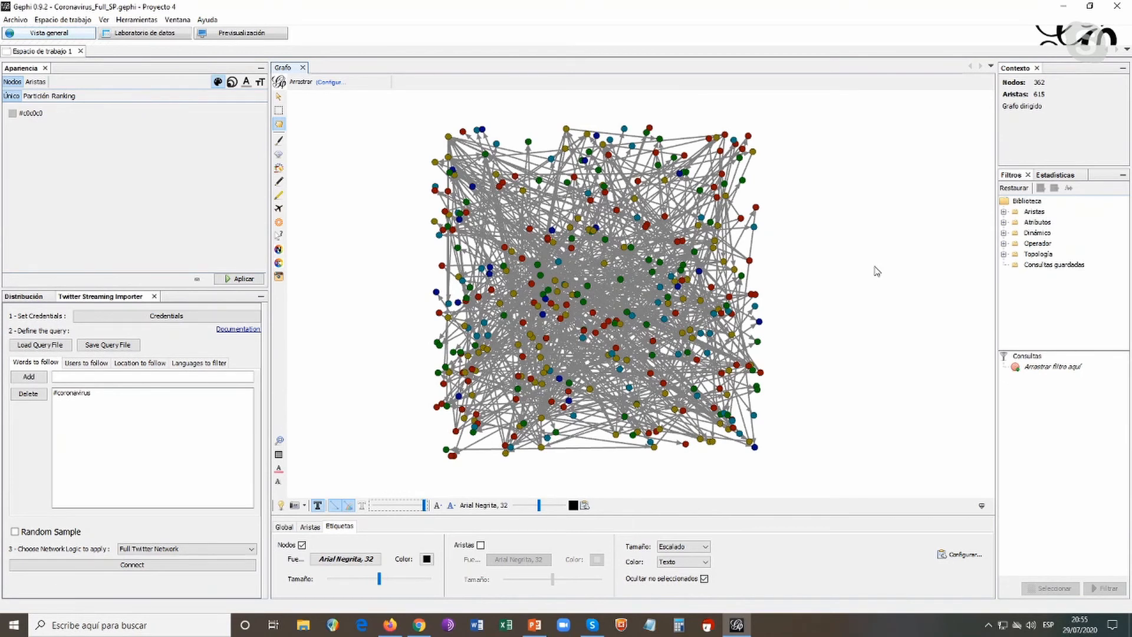
Inspect the labels and connections of individual nodes near the middle of the graph
{"action": "left_click", "coordinate": [843, 273]}
{"action": "mouse_move", "coordinate": [588, 289]}
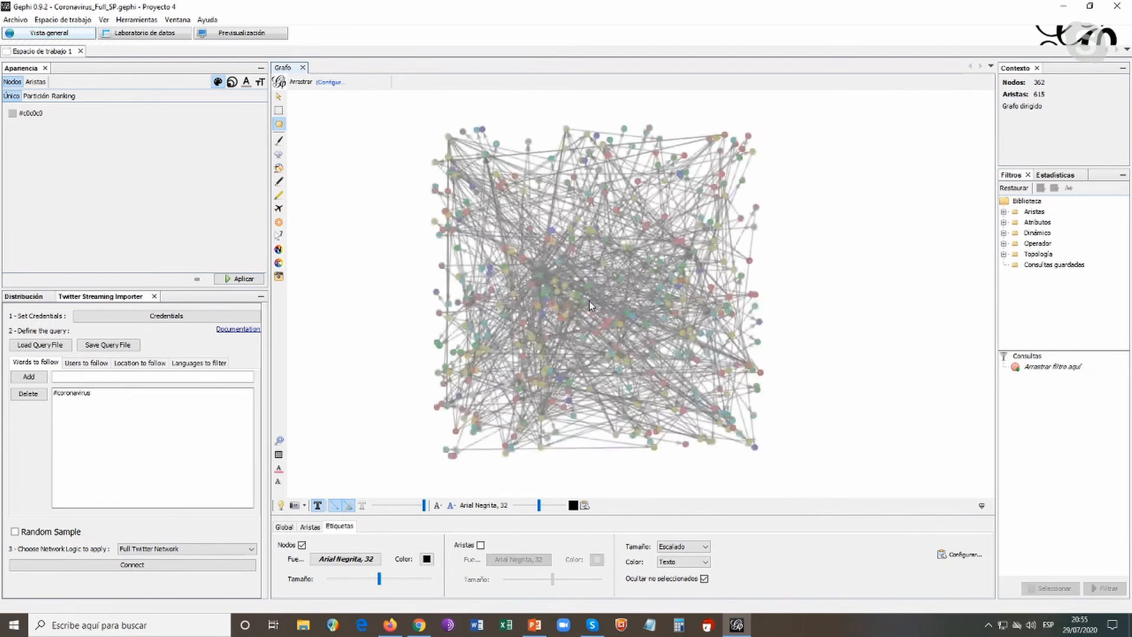
{"action": "mouse_move", "coordinate": [557, 267]}
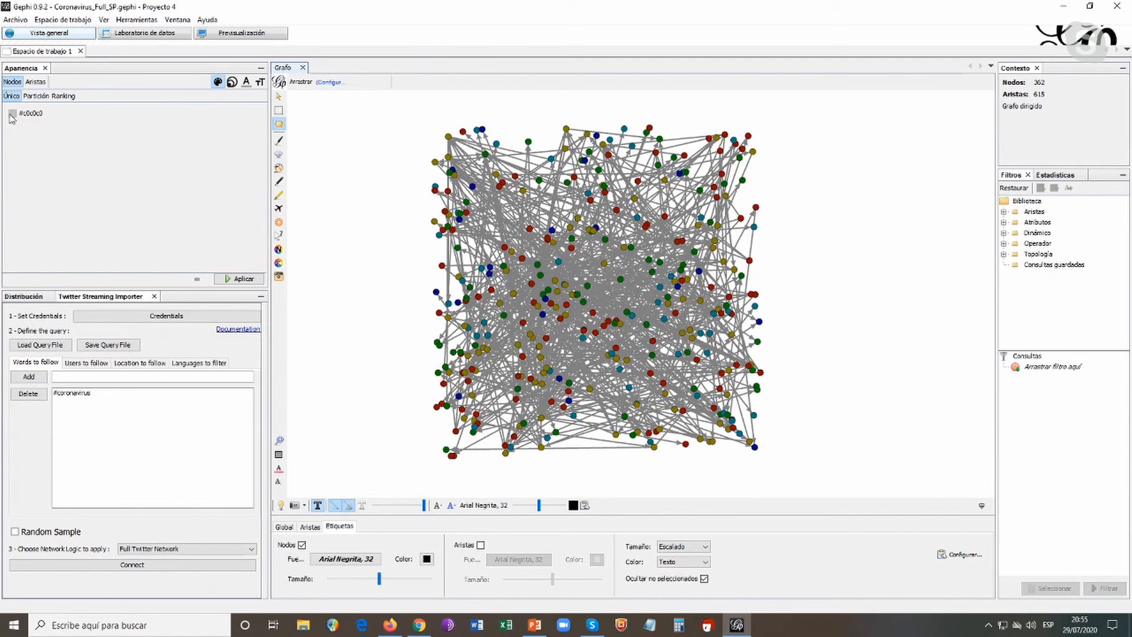
Colour the nodes by the twitter_type partition and apply it to the graph
{"action": "left_click", "coordinate": [16, 82]}
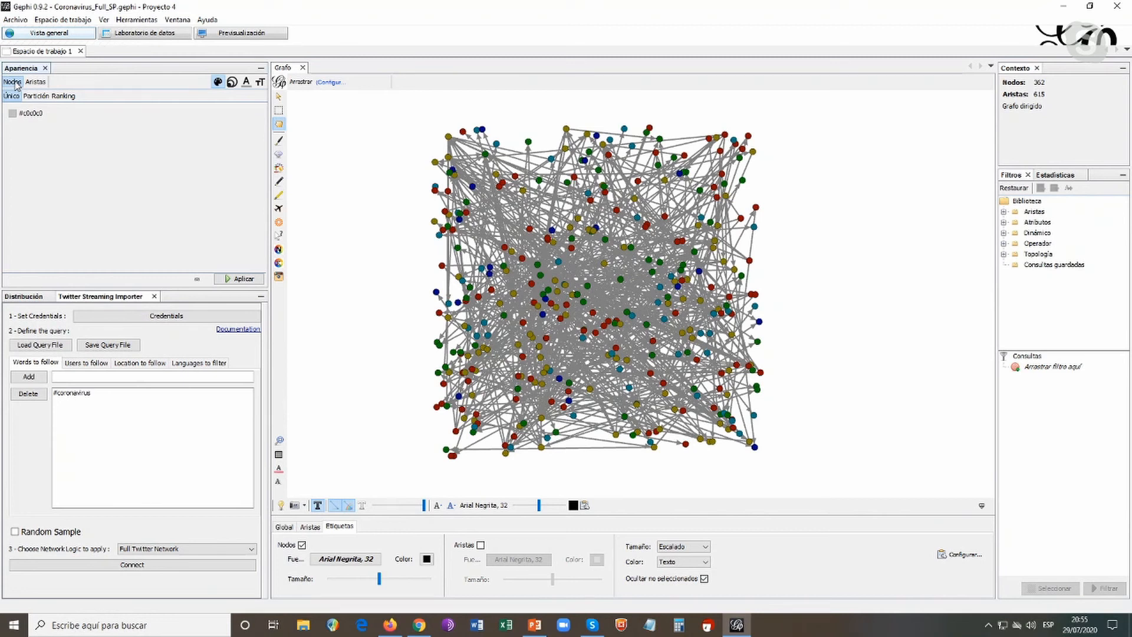
{"action": "left_click", "coordinate": [37, 82]}
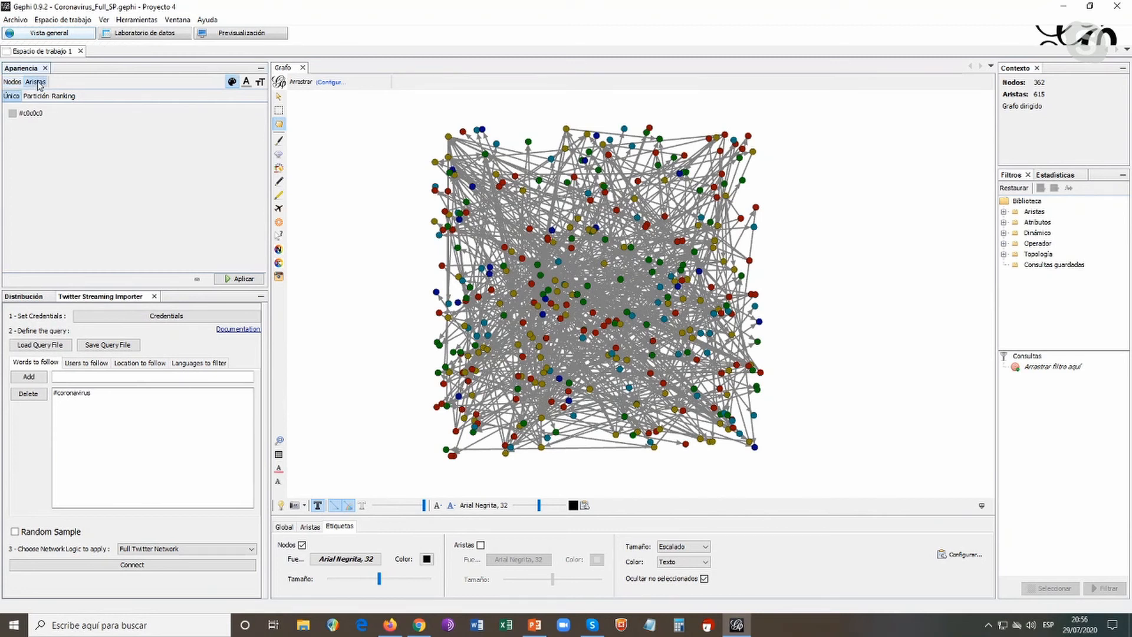
{"action": "left_click", "coordinate": [15, 83]}
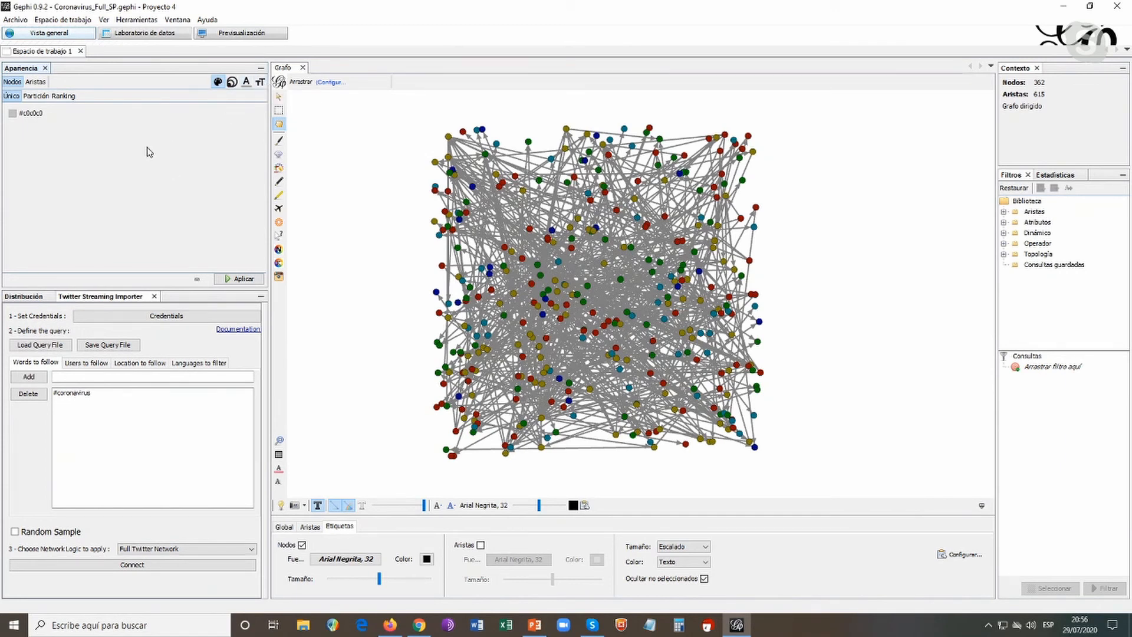
{"action": "left_click", "coordinate": [35, 97]}
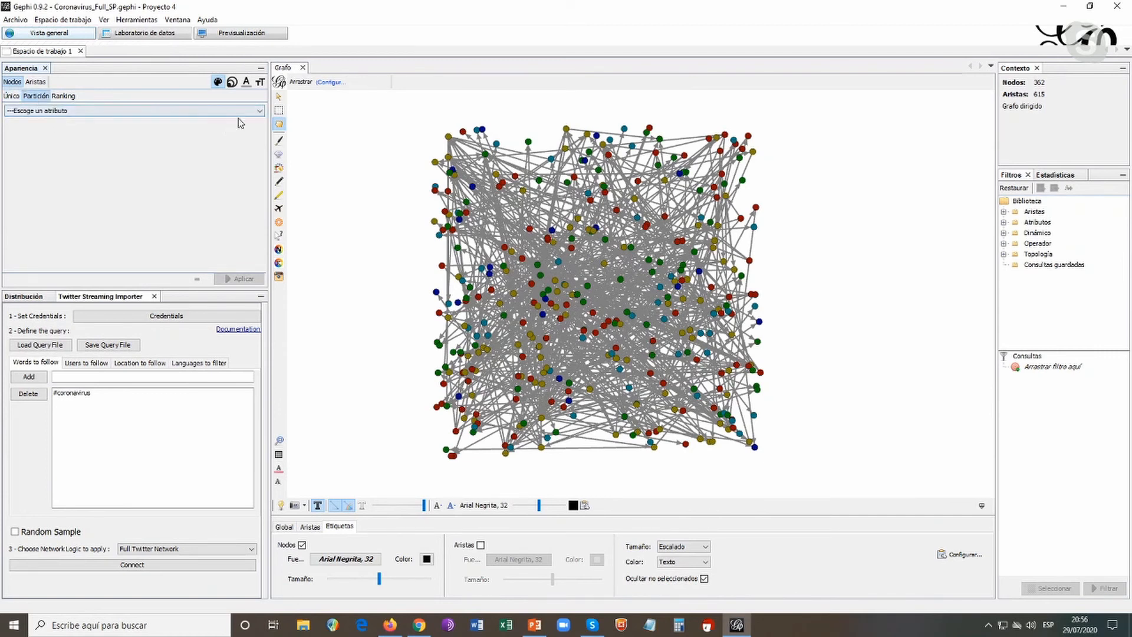
{"action": "left_click", "coordinate": [260, 113]}
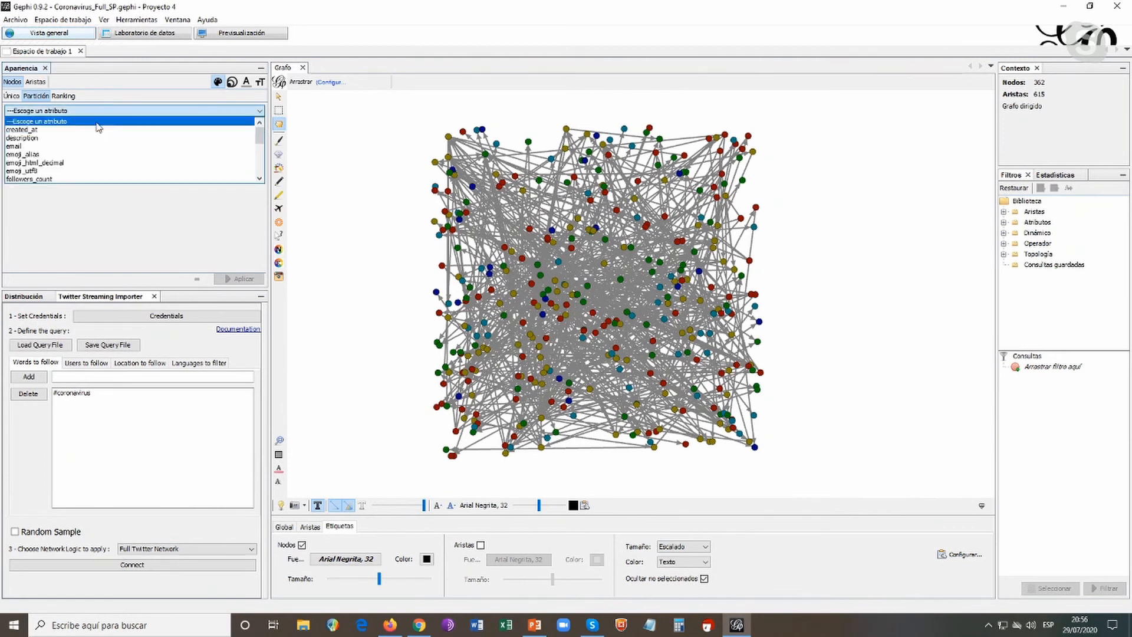
{"action": "scroll", "coordinate": [122, 146], "scroll_direction": "down", "scroll_amount": 6}
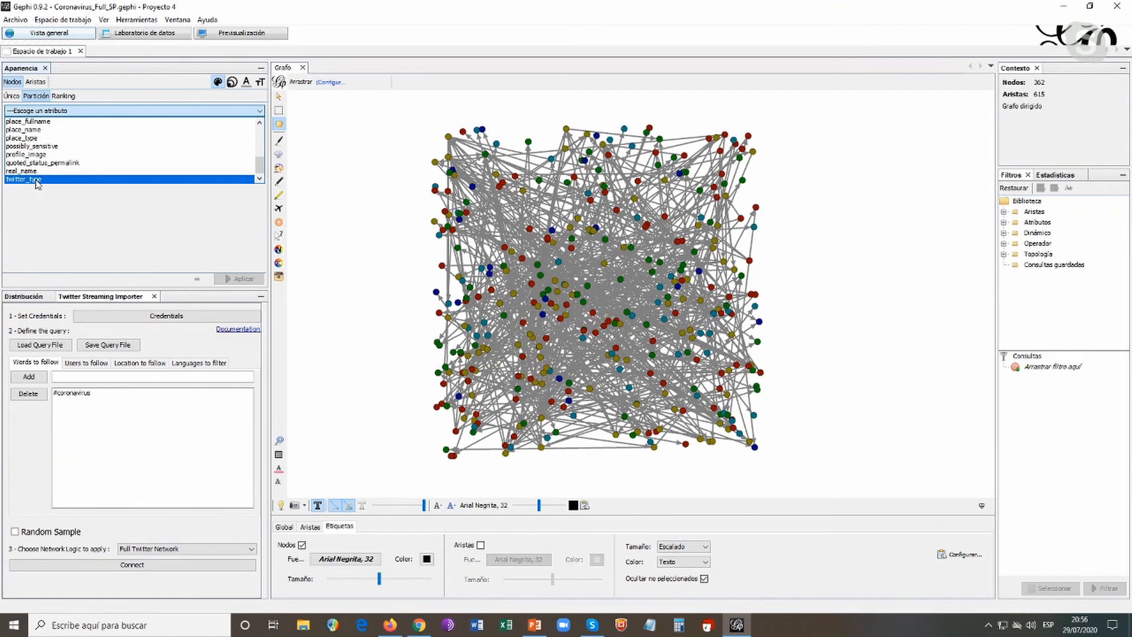
{"action": "left_click", "coordinate": [37, 183]}
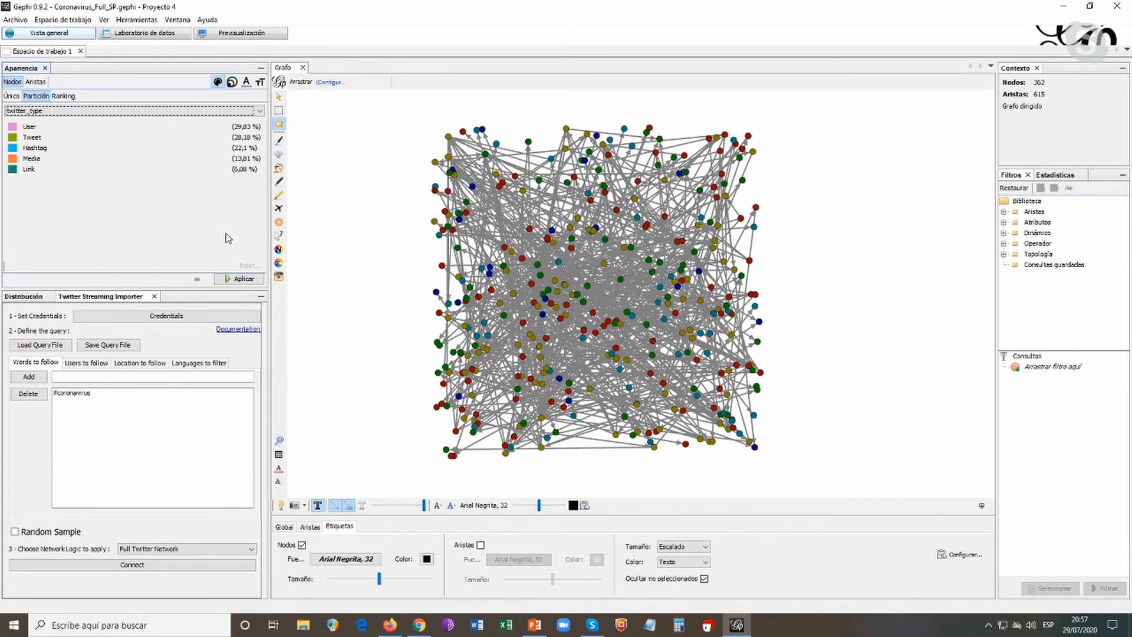
{"action": "left_click", "coordinate": [253, 284]}
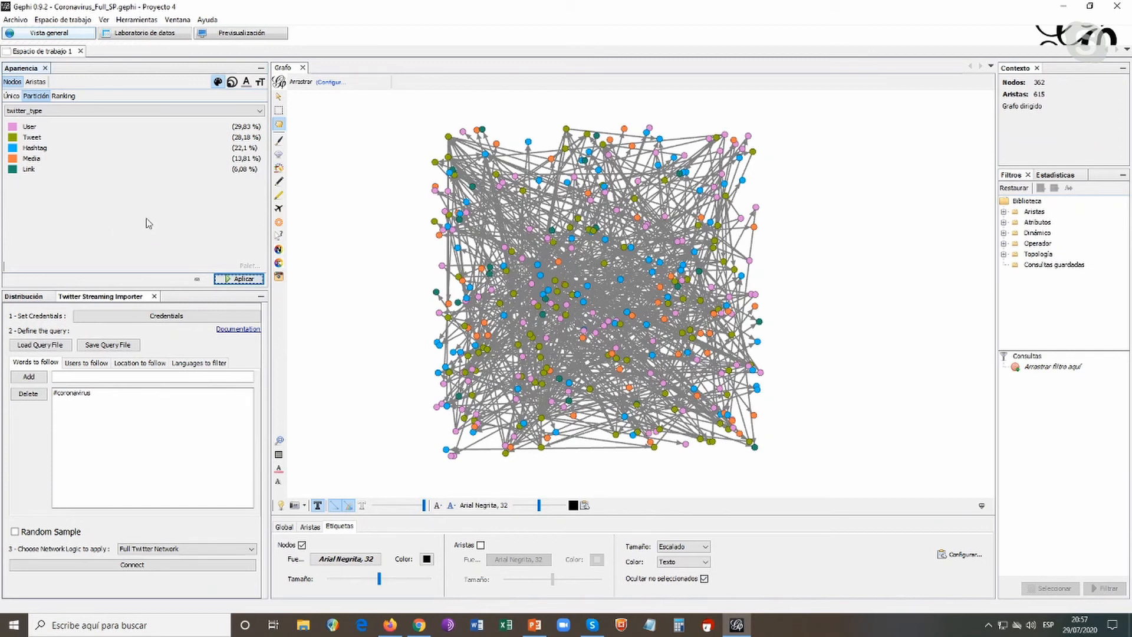
Check the colour picker of the User category in the twitter_type partition
{"action": "left_click", "coordinate": [13, 127]}
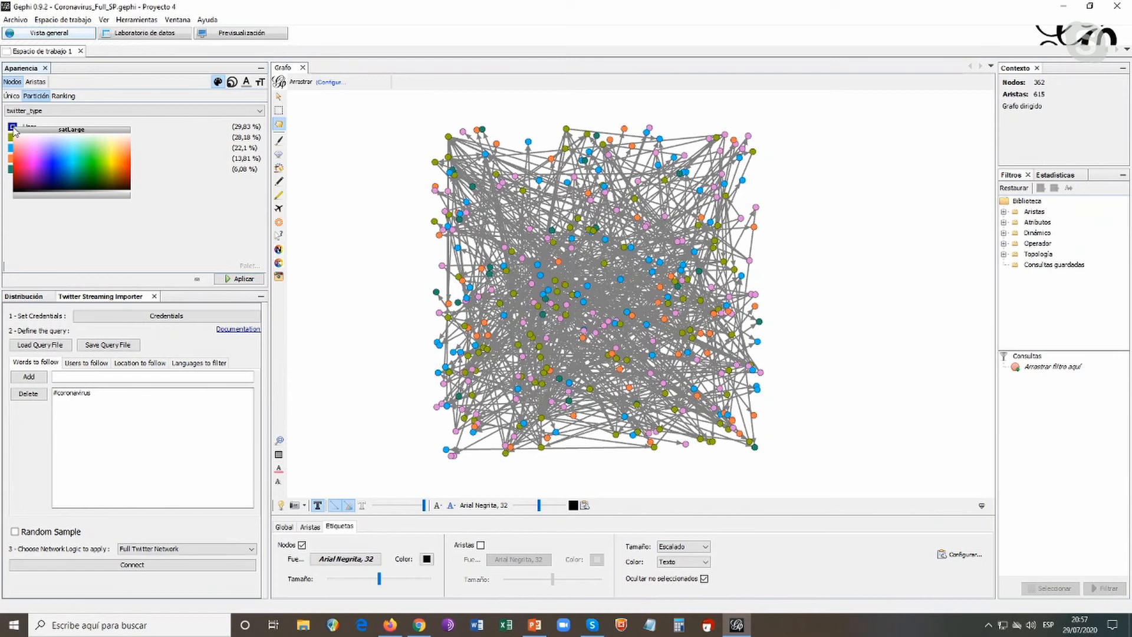
{"action": "left_click", "coordinate": [152, 222]}
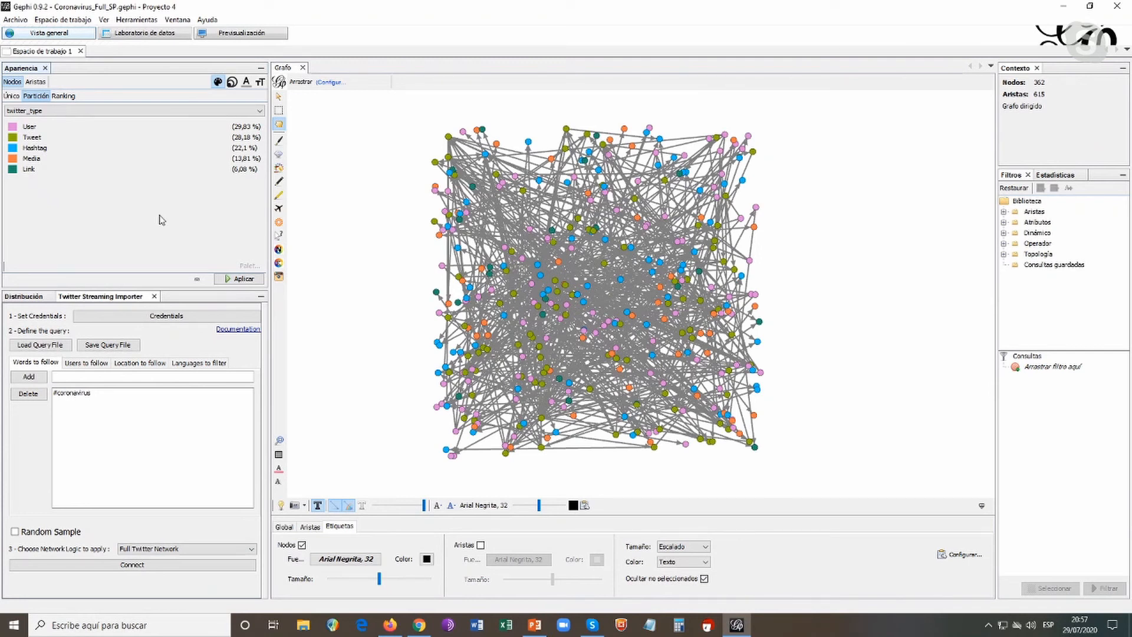
Size the nodes by the Grado ranking, from a minimum of 10 to a maximum of 150, and apply it
{"action": "left_click", "coordinate": [233, 83]}
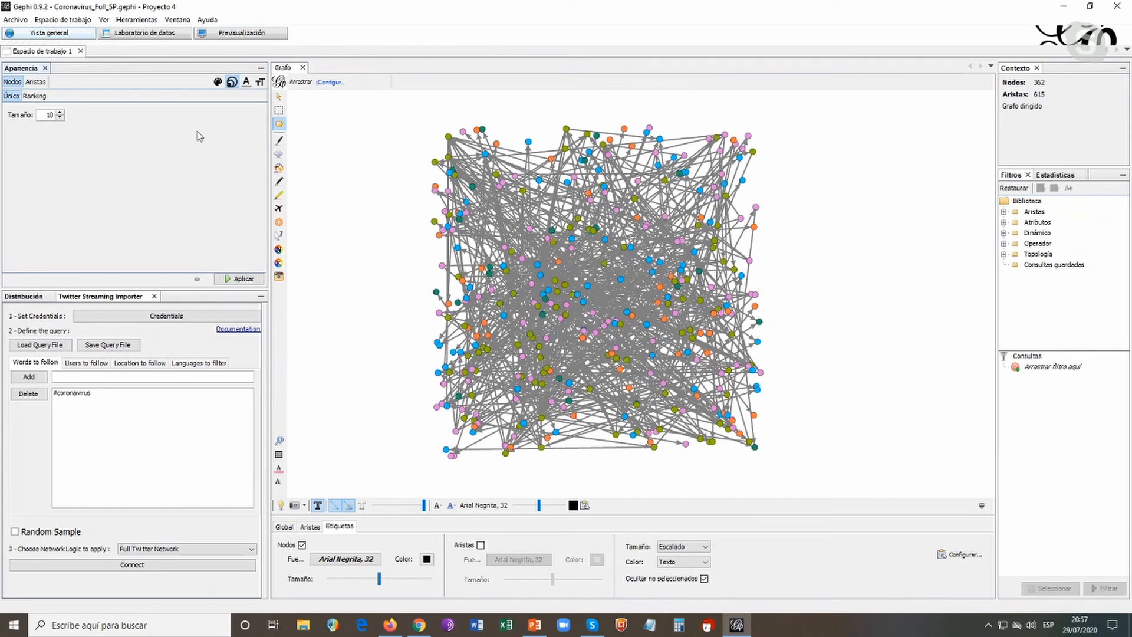
{"action": "left_click", "coordinate": [44, 98]}
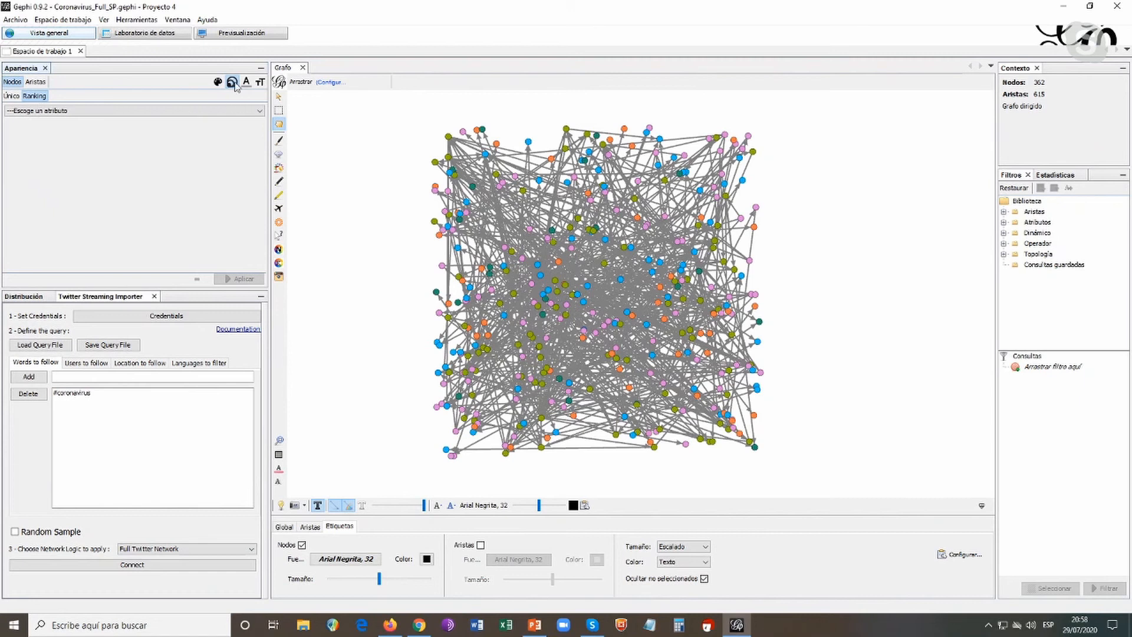
{"action": "left_click", "coordinate": [260, 112]}
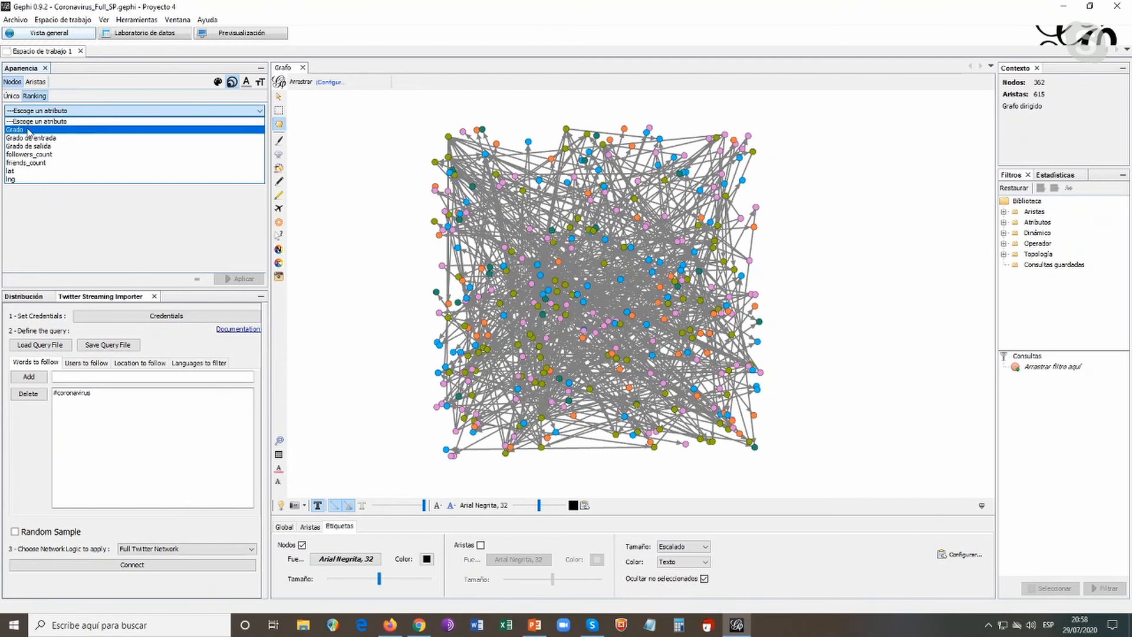
{"action": "left_click", "coordinate": [29, 131]}
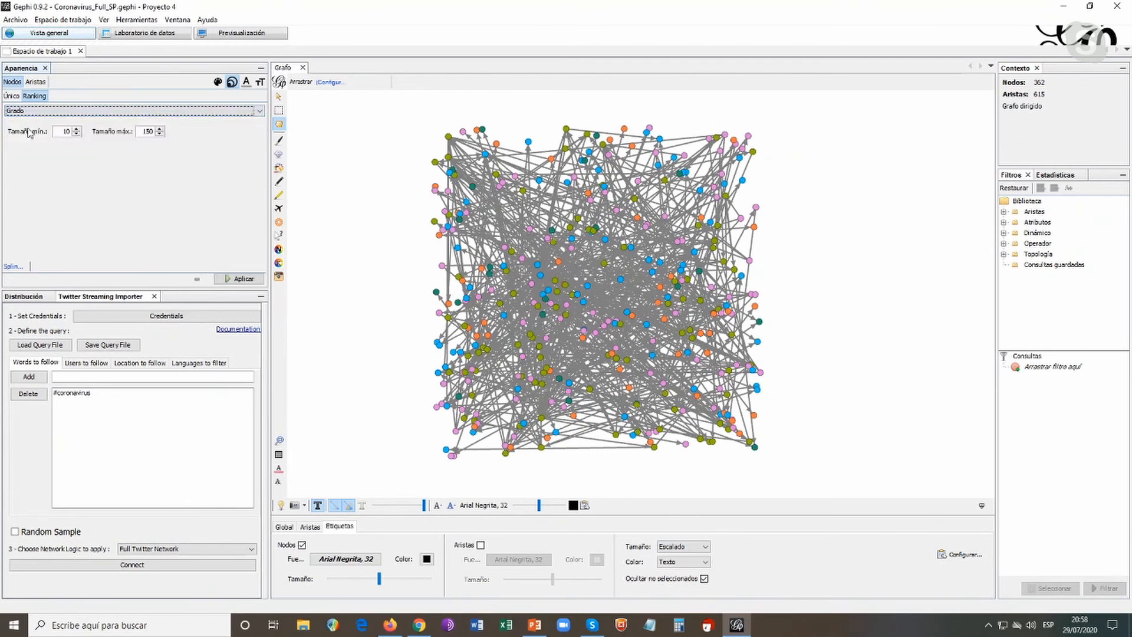
{"action": "left_click", "coordinate": [243, 279]}
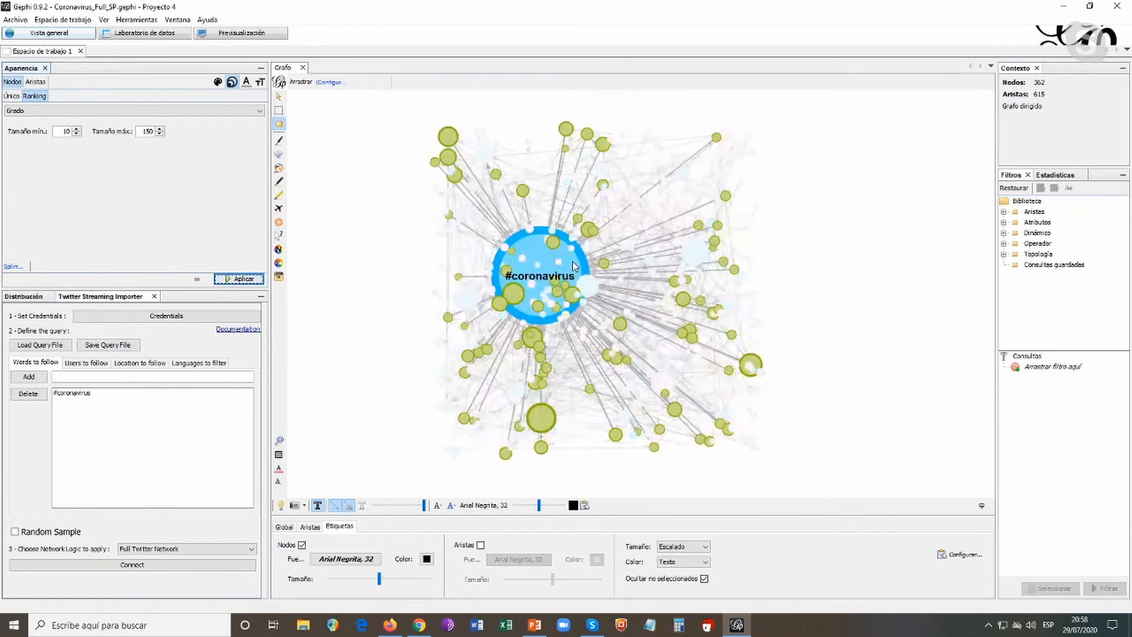
Move the largest hashtag nodes outside the cluster, #coronavirus to its right and #covid_19 to its left, and shift the biggest Tweet and User nodes rightward
{"action": "left_click_drag", "start_coordinate": [571, 266], "coordinate": [937, 258]}
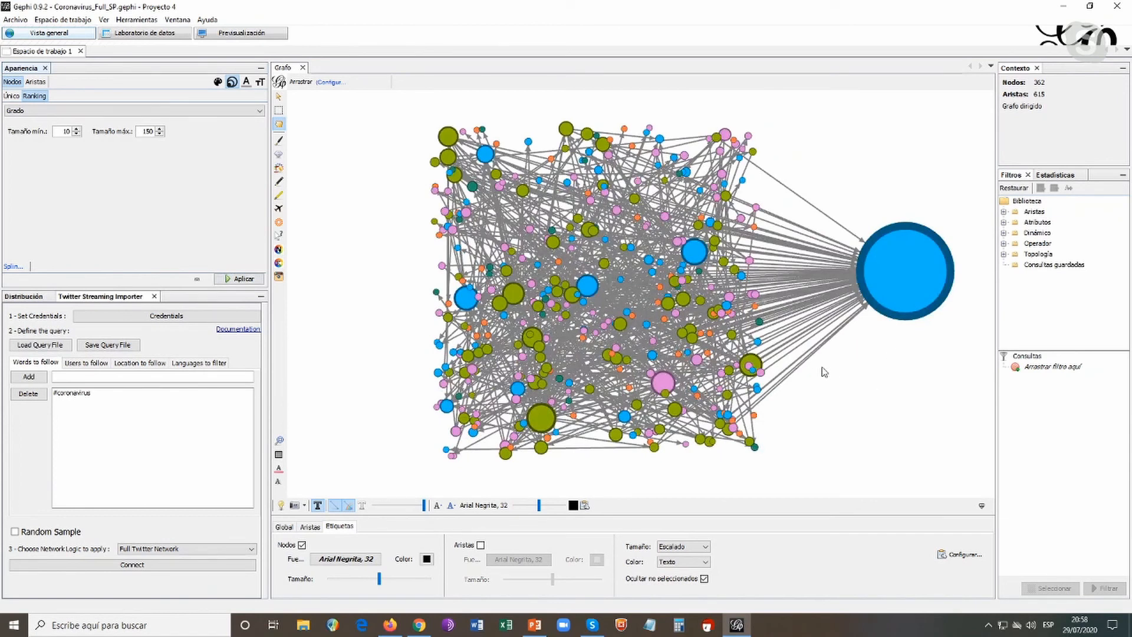
{"action": "mouse_move", "coordinate": [694, 258]}
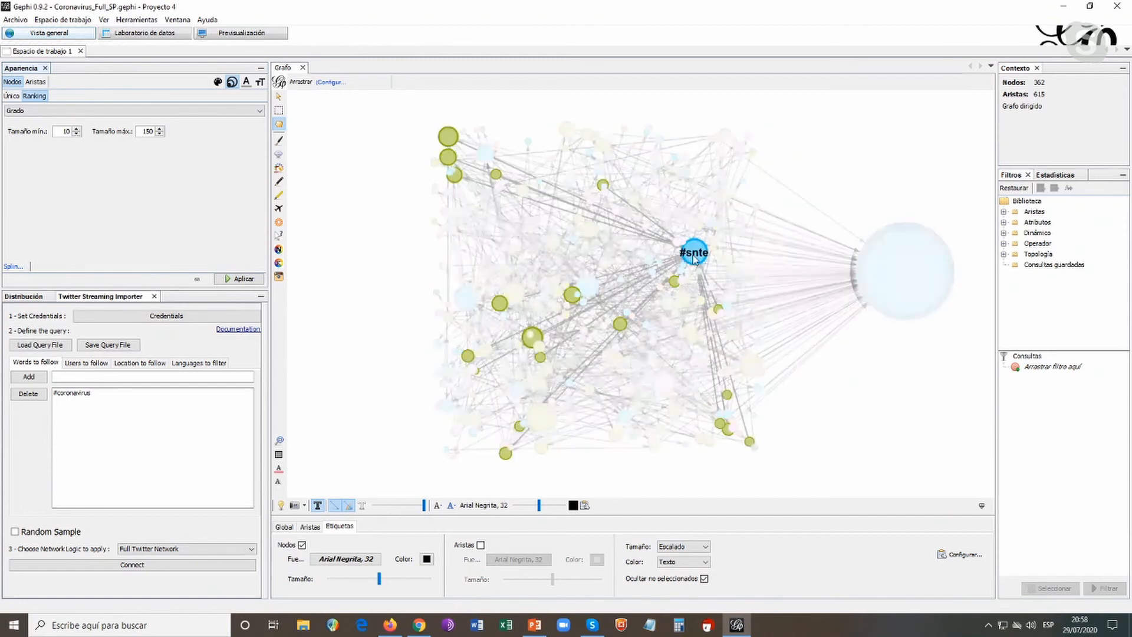
{"action": "left_click_drag", "start_coordinate": [695, 259], "coordinate": [901, 414]}
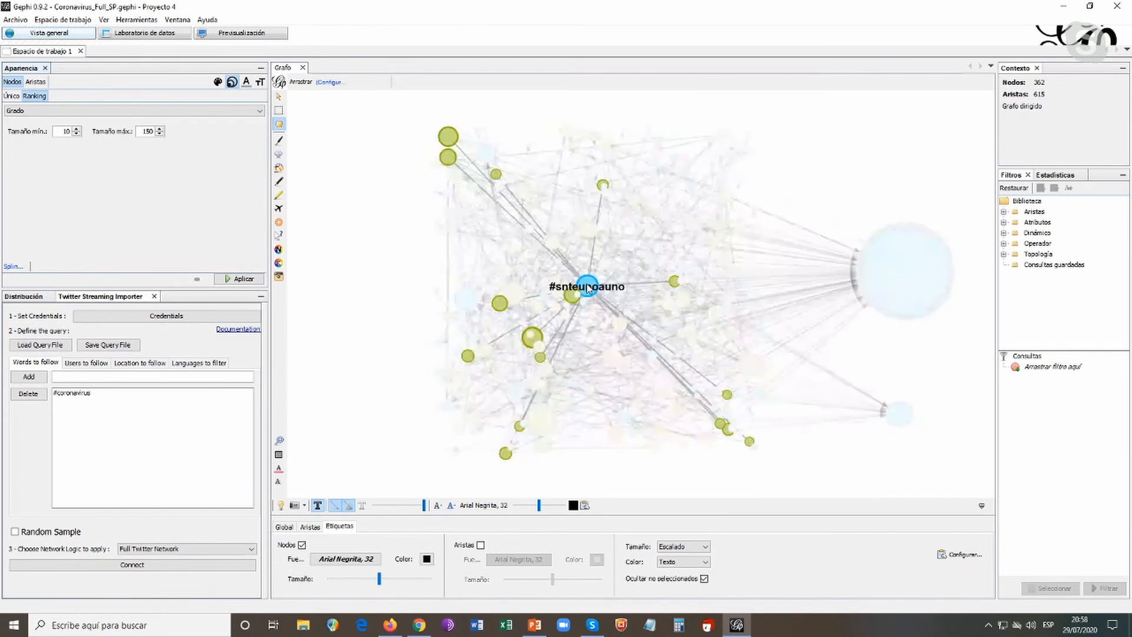
{"action": "left_click_drag", "start_coordinate": [588, 289], "coordinate": [917, 461]}
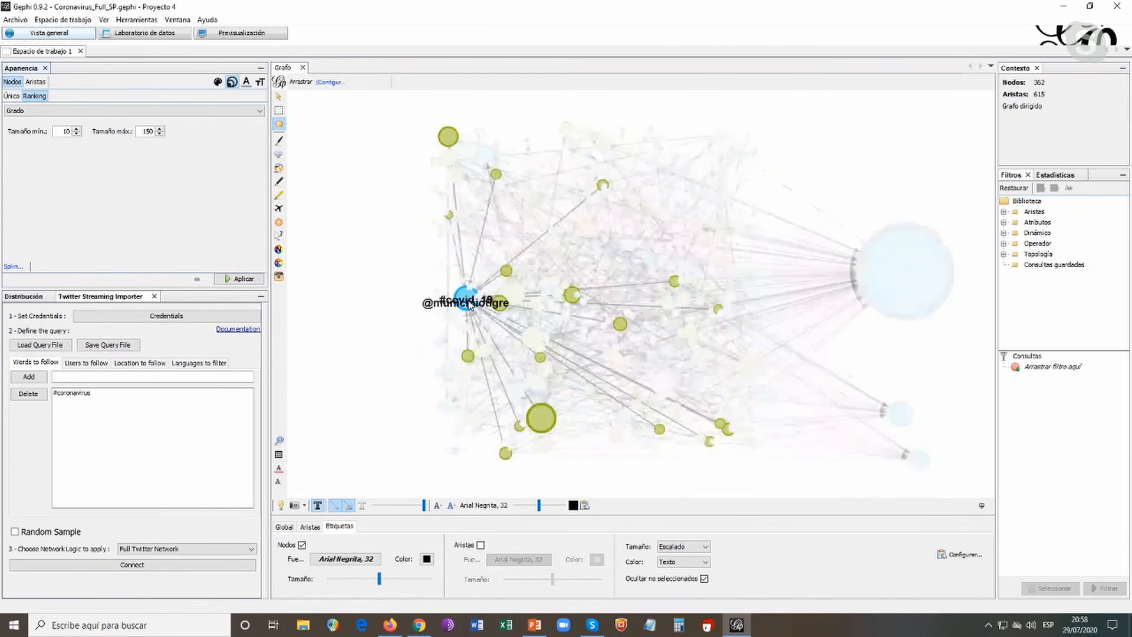
{"action": "left_click_drag", "start_coordinate": [471, 304], "coordinate": [397, 302]}
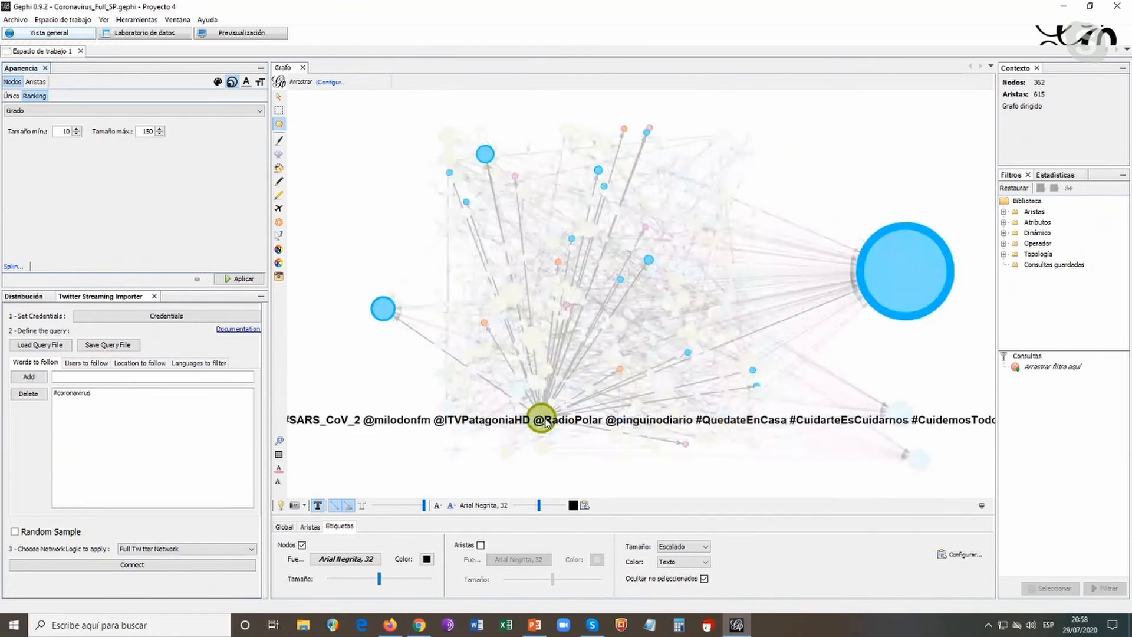
{"action": "left_click_drag", "start_coordinate": [547, 423], "coordinate": [676, 283]}
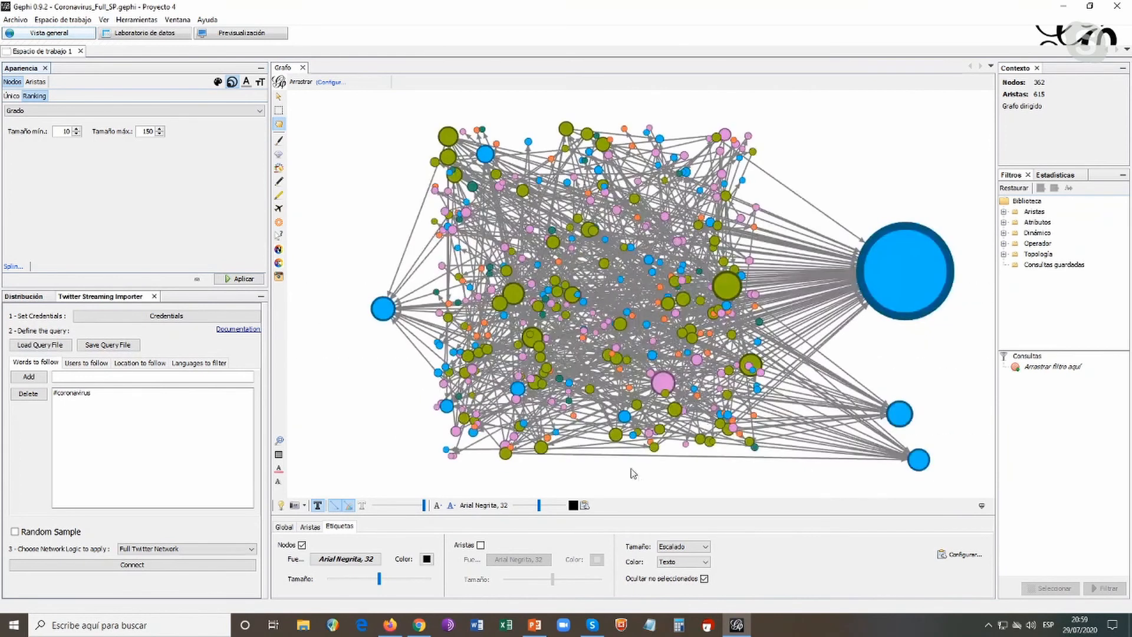
{"action": "left_click_drag", "start_coordinate": [587, 448], "coordinate": [755, 326]}
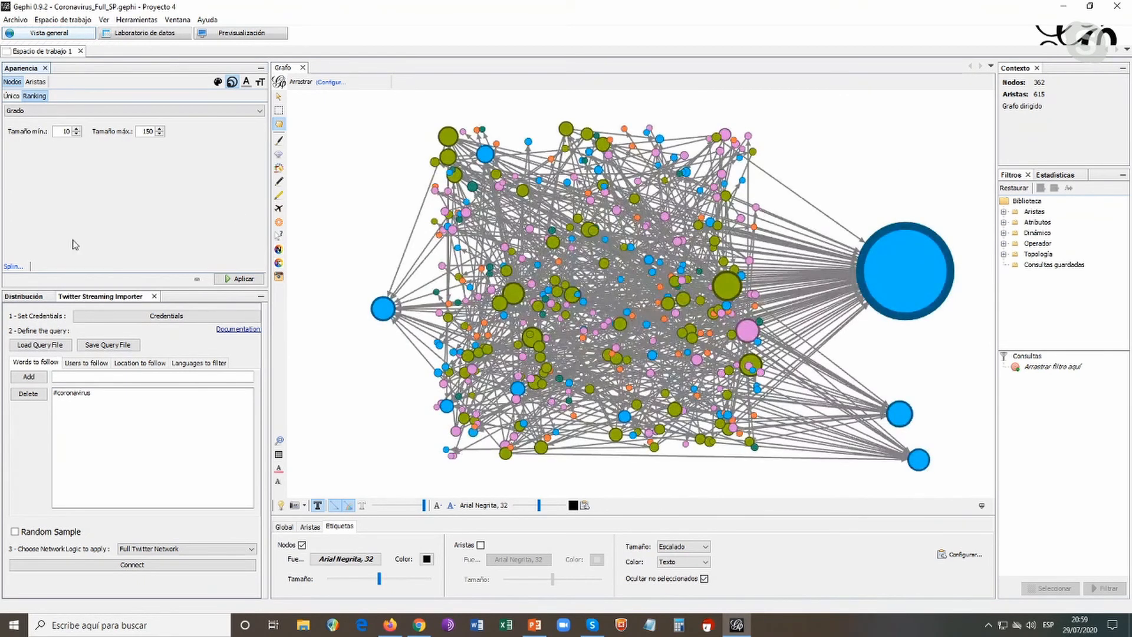
Resize the nodes by the Grado de entrada ranking and look at the enlarged hashtags
{"action": "left_click", "coordinate": [259, 113]}
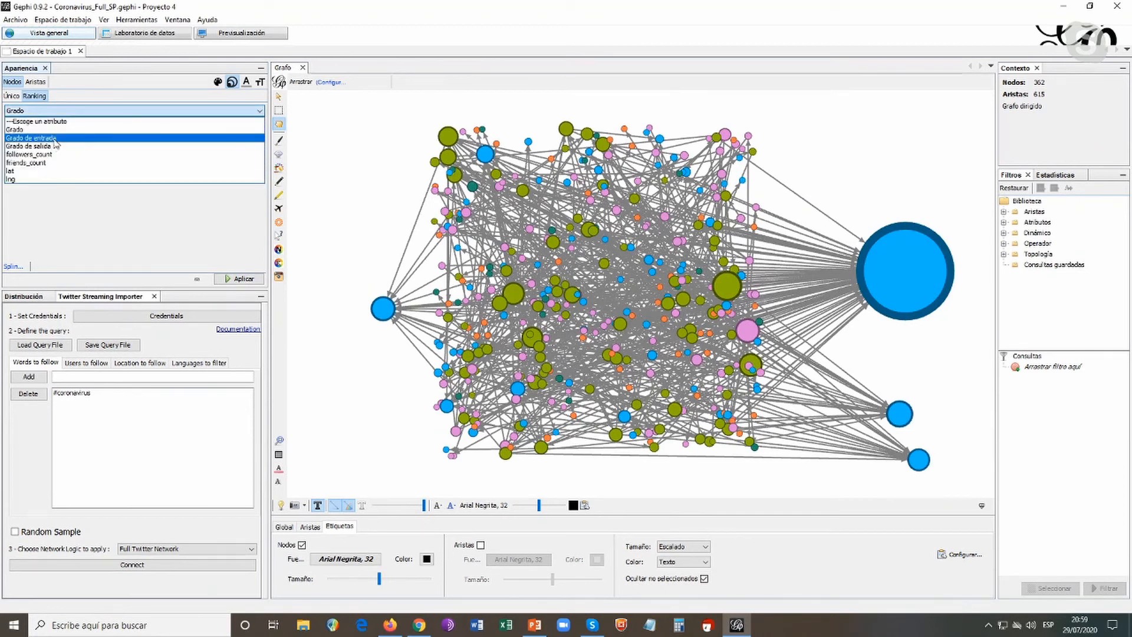
{"action": "left_click", "coordinate": [35, 137]}
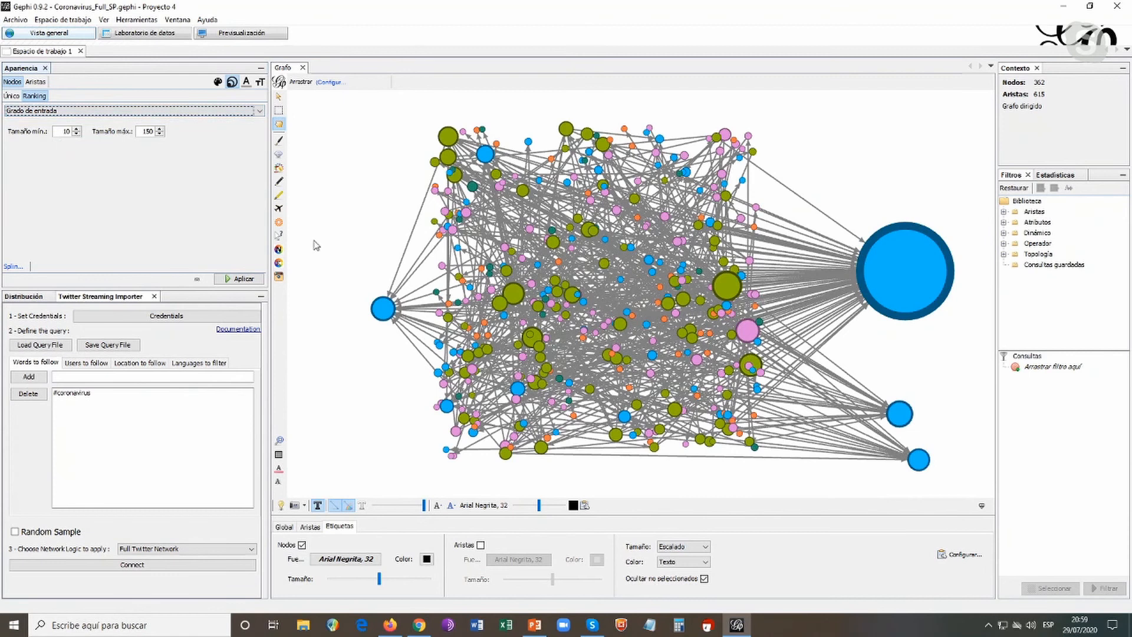
{"action": "left_click", "coordinate": [243, 278]}
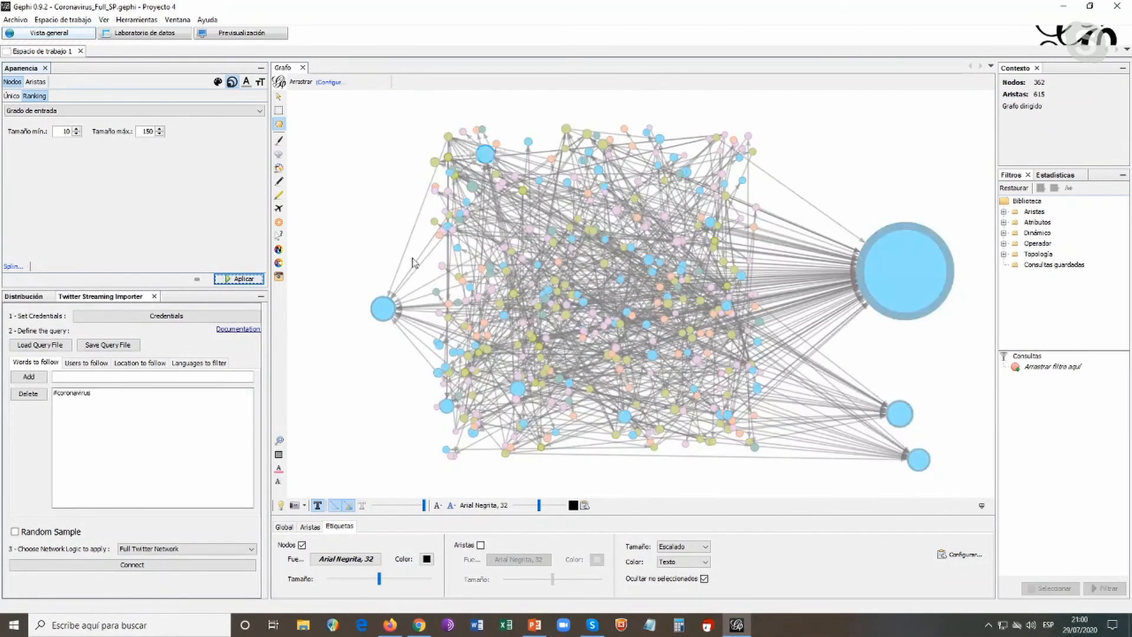
{"action": "mouse_move", "coordinate": [387, 320]}
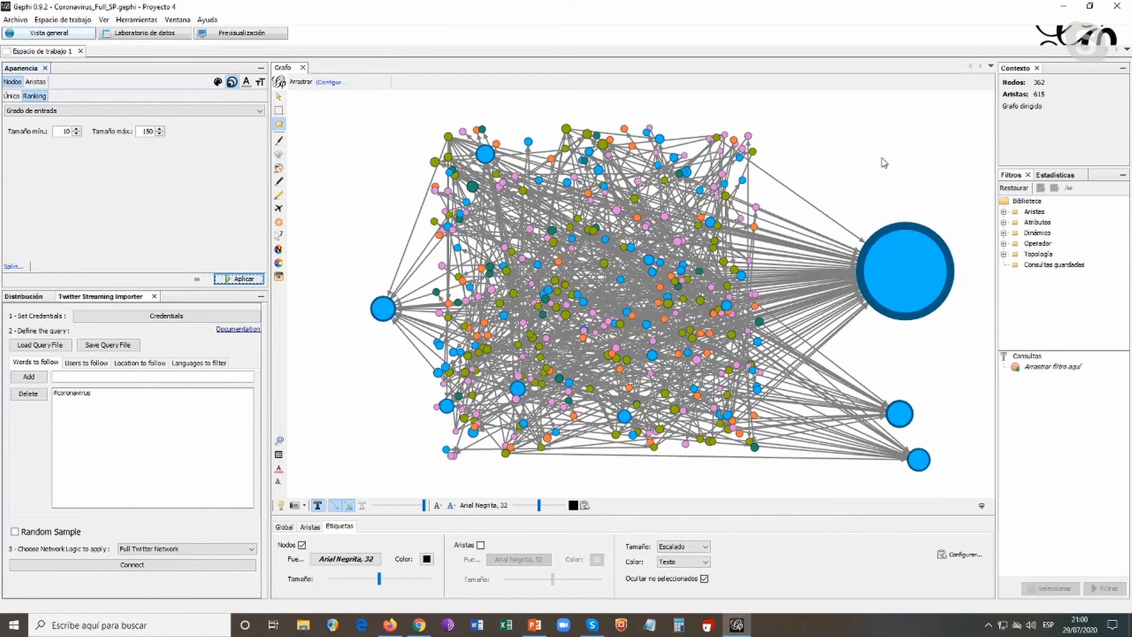
Raise the maximum node size of the Grado de entrada ranking to 300 and apply it
{"action": "double_click", "coordinate": [144, 131]}
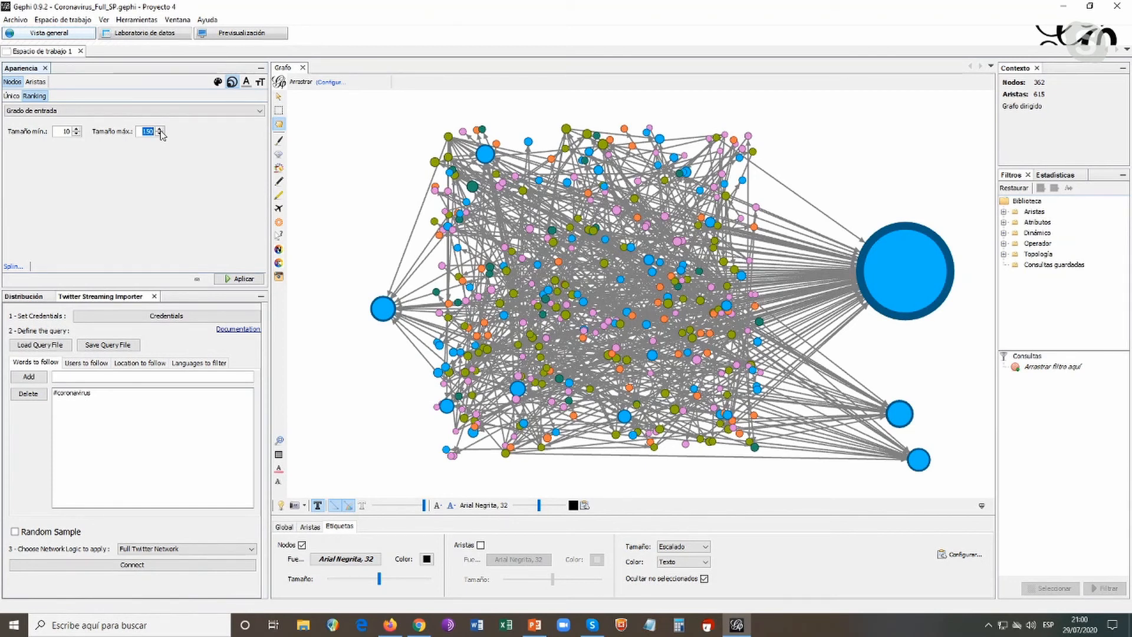
{"action": "type", "text": "300"}
{"action": "left_click", "coordinate": [243, 279]}
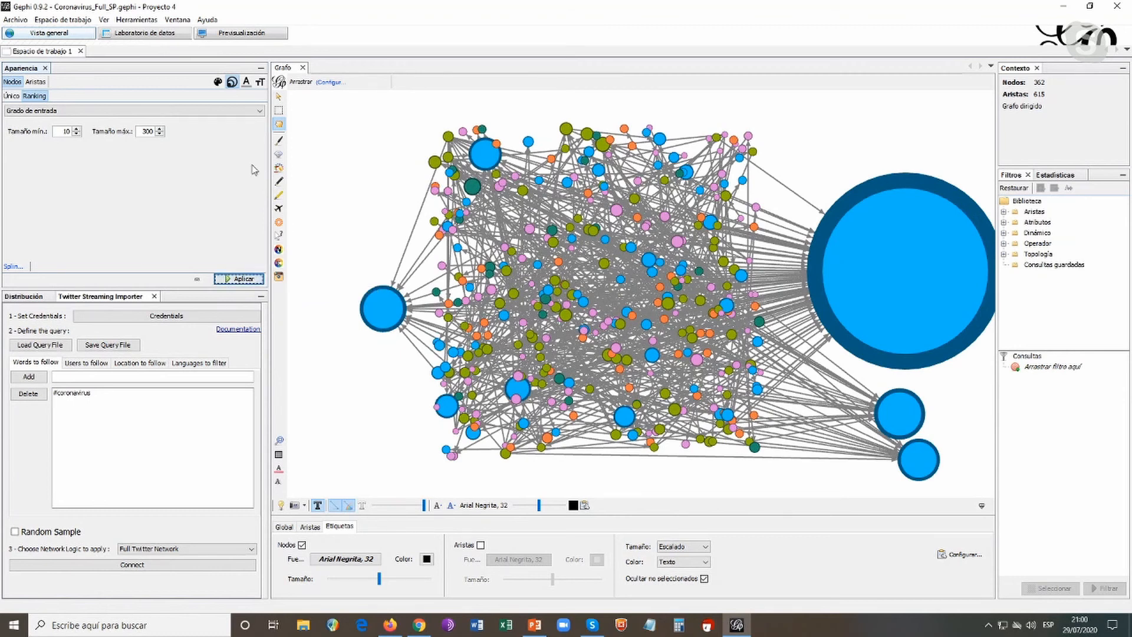
Resize the nodes by the Grado de salida ranking, apply it, and reapply it with the maximum size reduced to 150
{"action": "left_click", "coordinate": [260, 111]}
{"action": "left_click", "coordinate": [200, 141]}
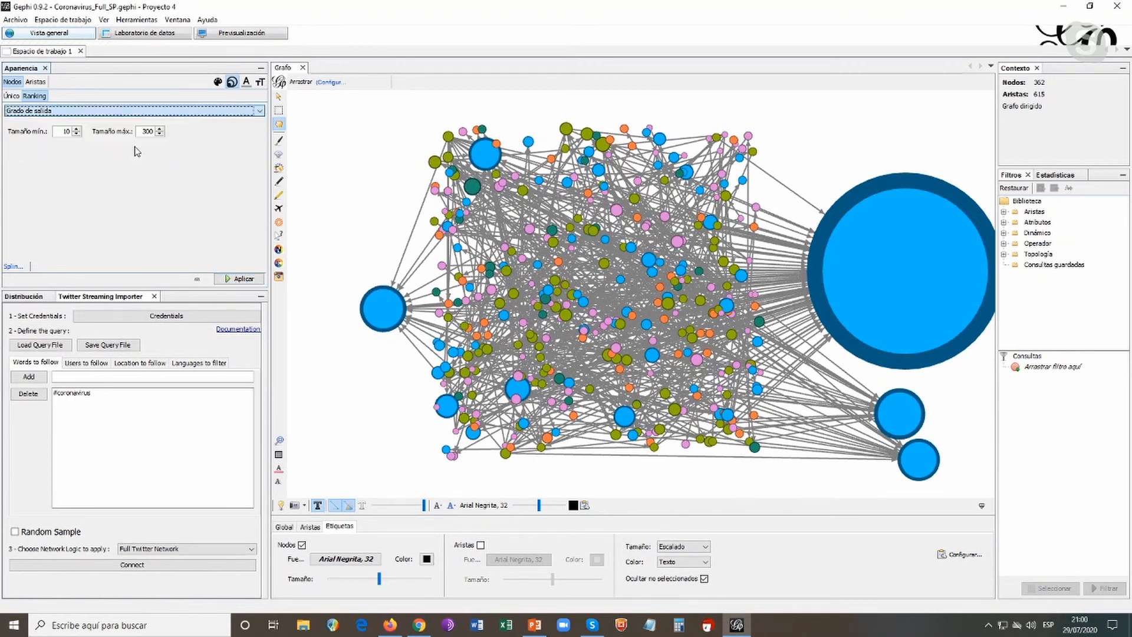
{"action": "left_click", "coordinate": [255, 282]}
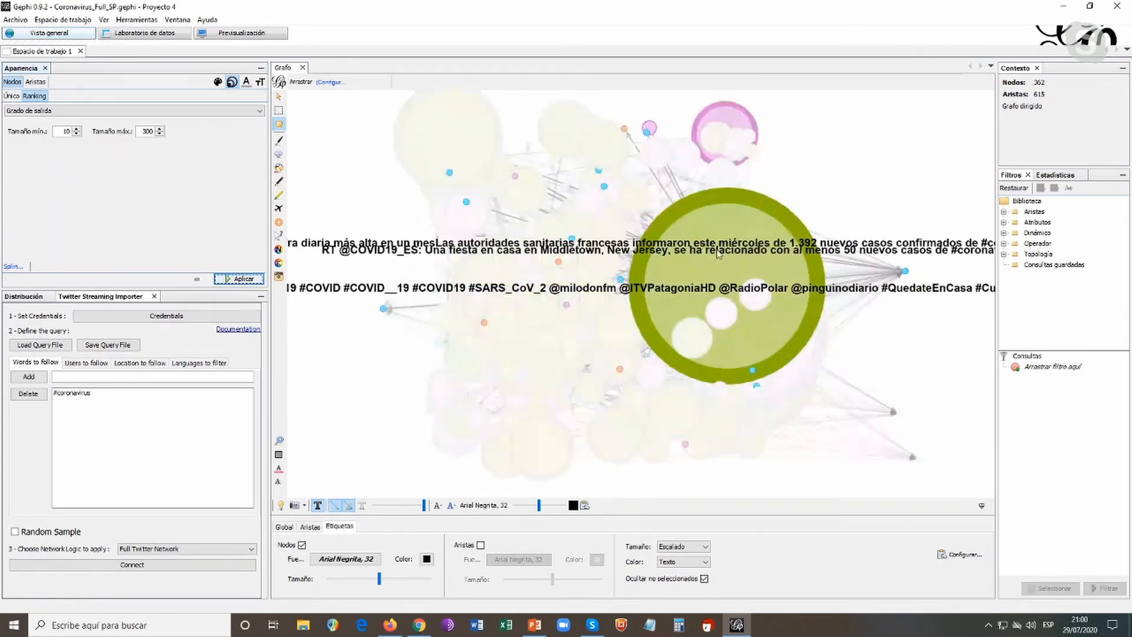
{"action": "double_click", "coordinate": [148, 131]}
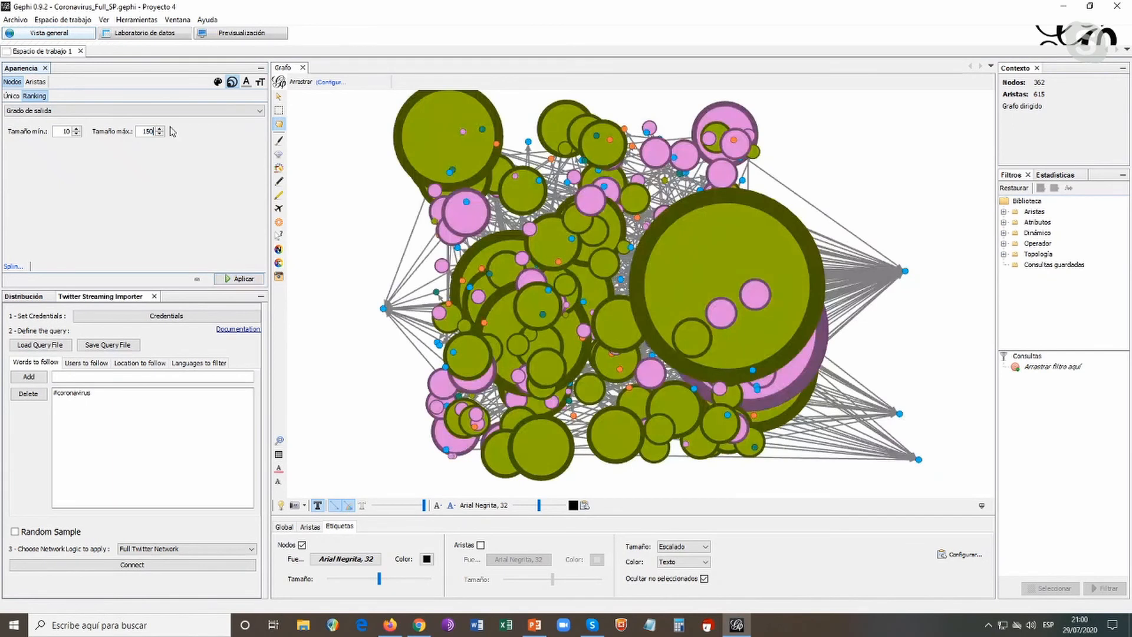
{"action": "left_click", "coordinate": [239, 280]}
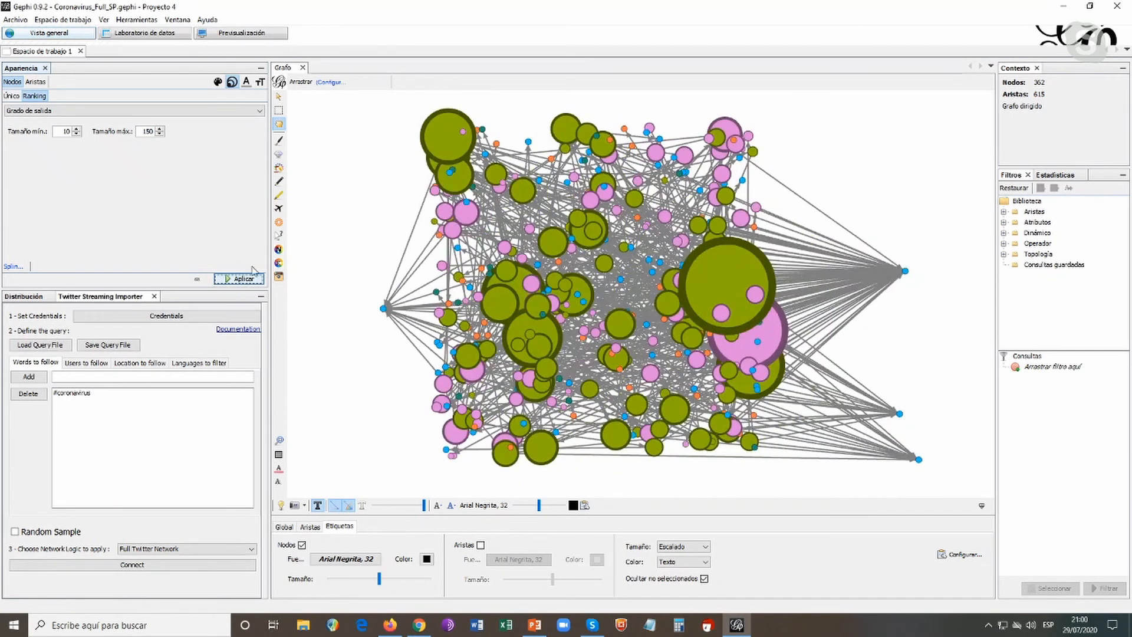
Pull the largest Tweet node out to the upper right of the cluster and another large Tweet node out to its upper left
{"action": "left_click_drag", "start_coordinate": [819, 238], "coordinate": [884, 167]}
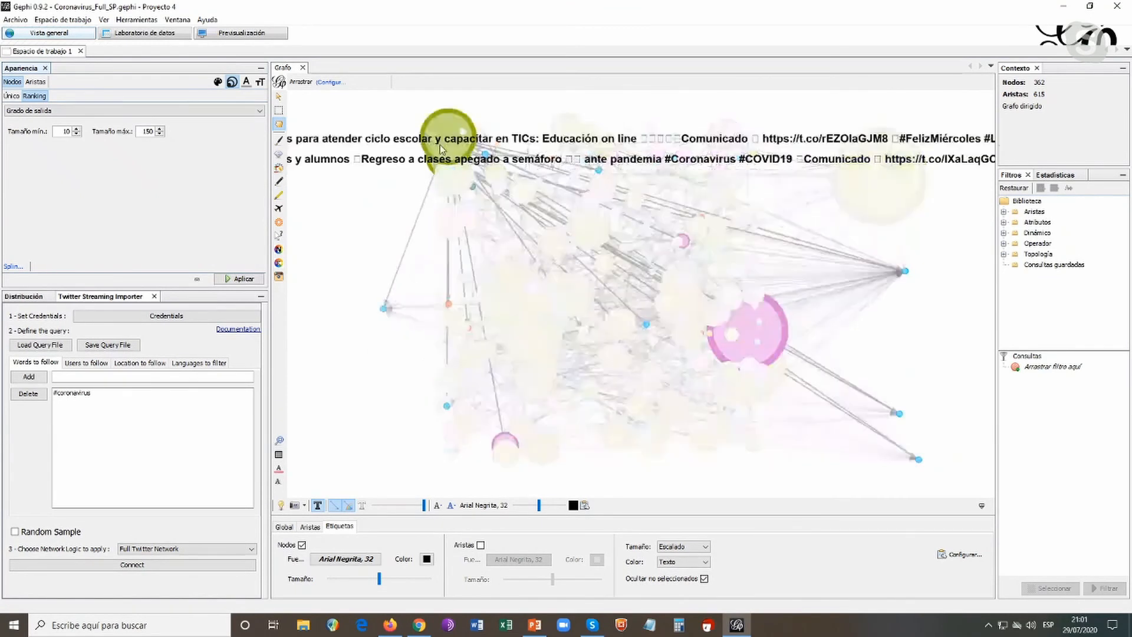
{"action": "left_click_drag", "start_coordinate": [444, 123], "coordinate": [337, 167]}
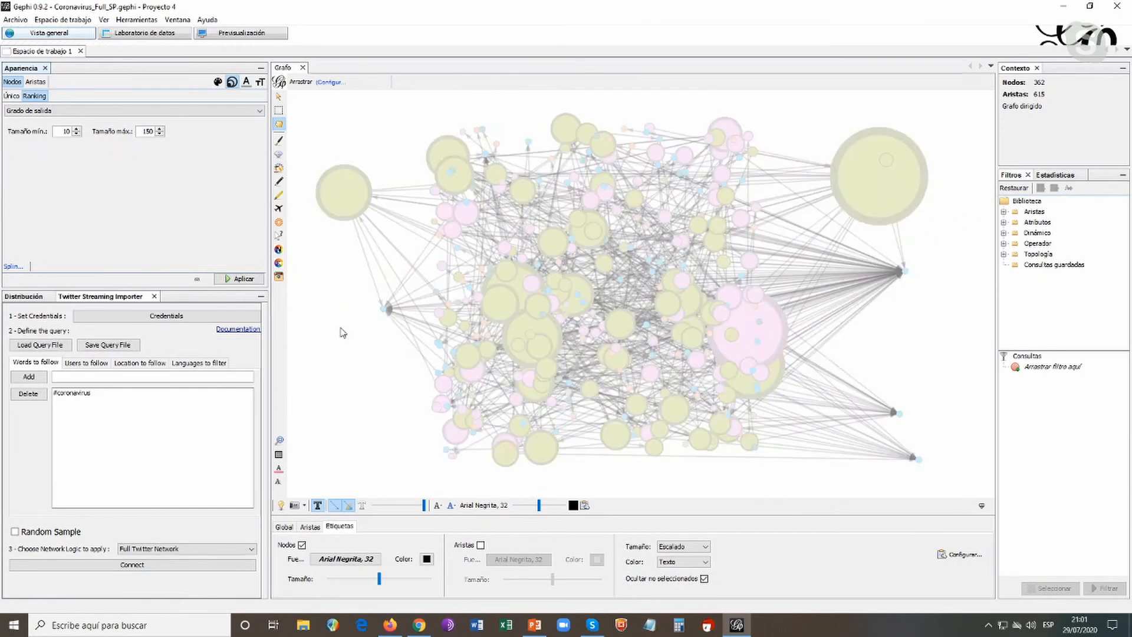
Resize the nodes by the followers_count ranking and apply it to the graph
{"action": "left_click", "coordinate": [259, 113]}
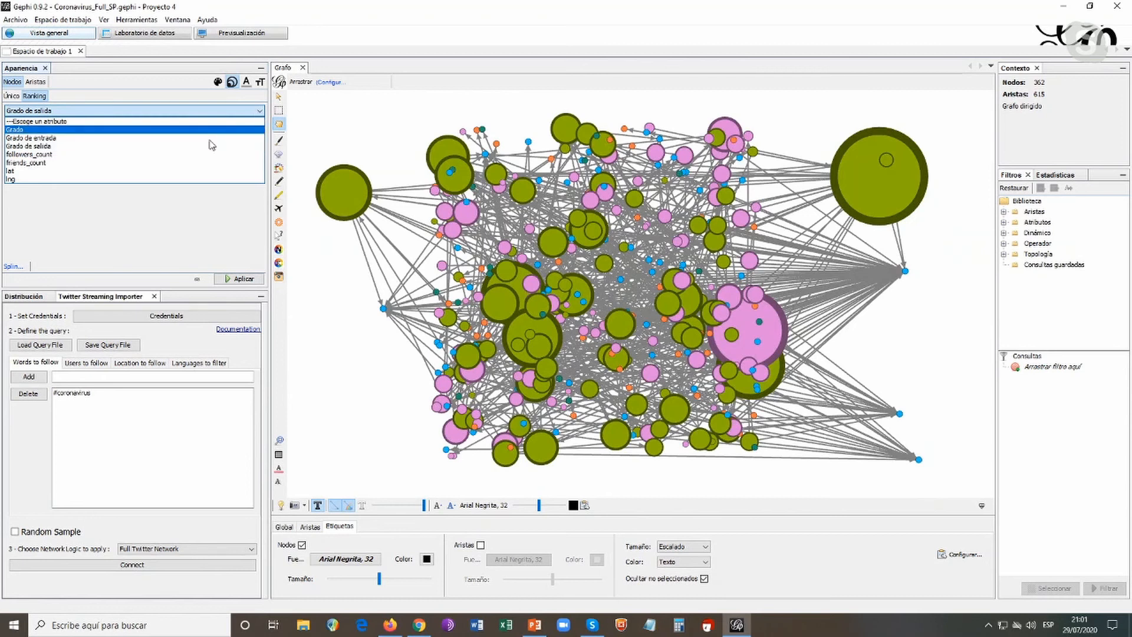
{"action": "left_click", "coordinate": [57, 155]}
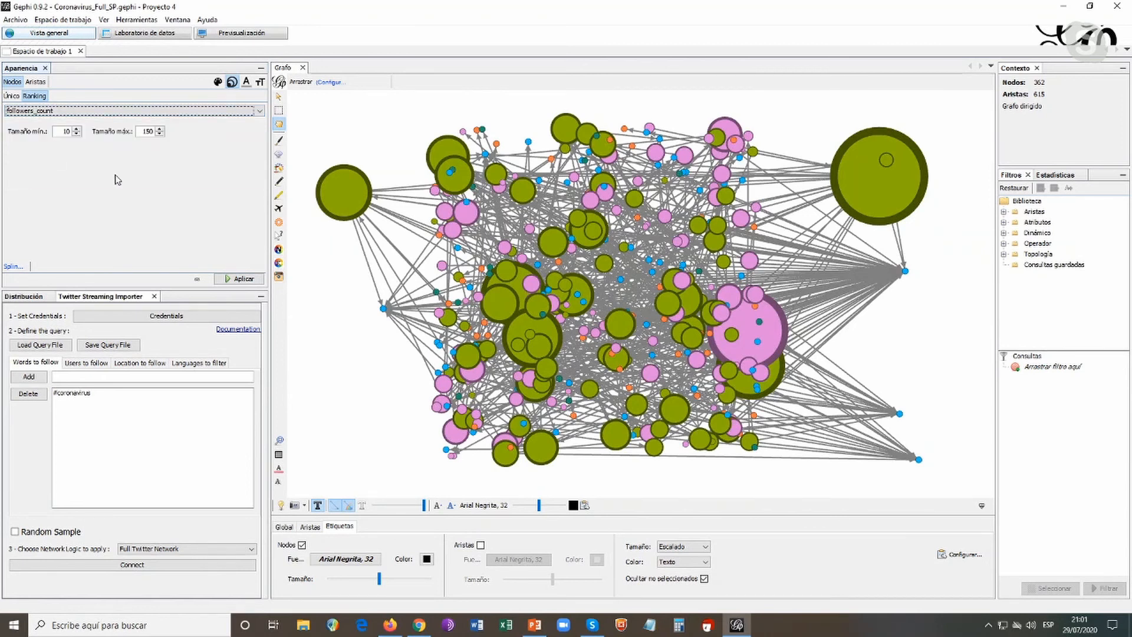
{"action": "left_click", "coordinate": [252, 283]}
{"action": "left_click", "coordinate": [251, 281]}
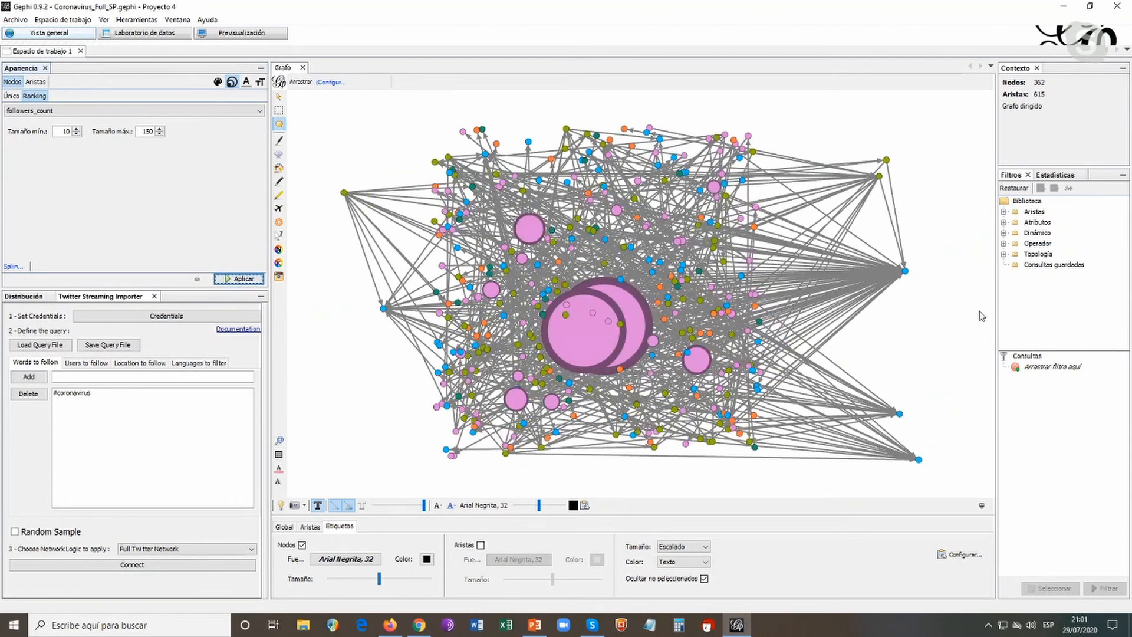
Move the two largest User nodes to the left of the cluster, and two medium User nodes to its upper right and lower edge
{"action": "mouse_move", "coordinate": [587, 349]}
{"action": "left_click_drag", "start_coordinate": [590, 348], "coordinate": [388, 210]}
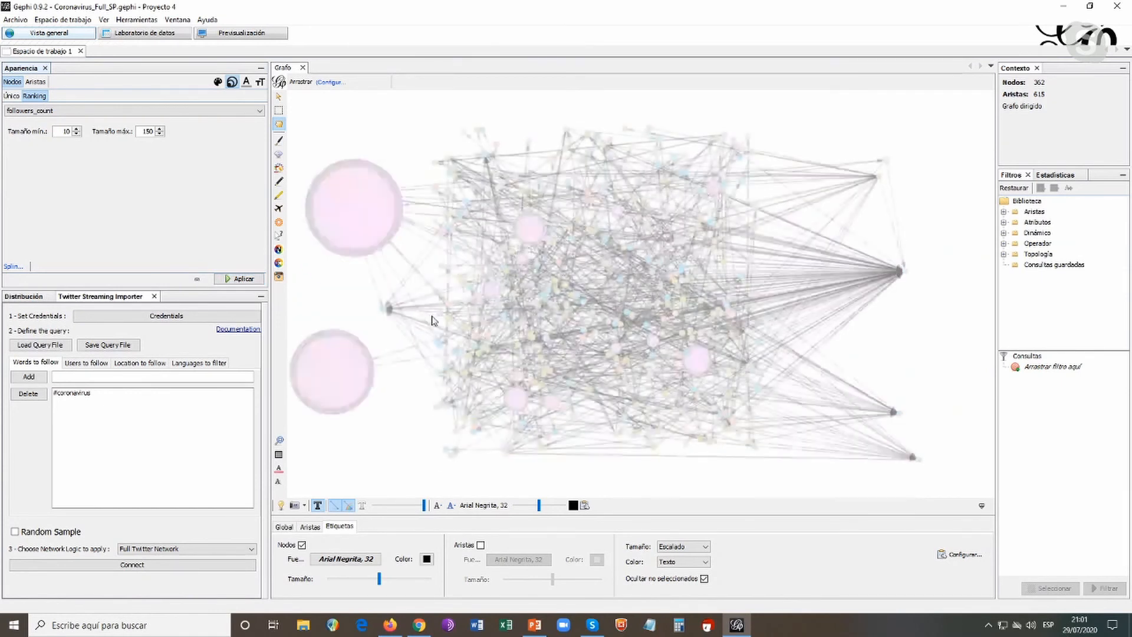
{"action": "left_click_drag", "start_coordinate": [344, 392], "coordinate": [368, 387]}
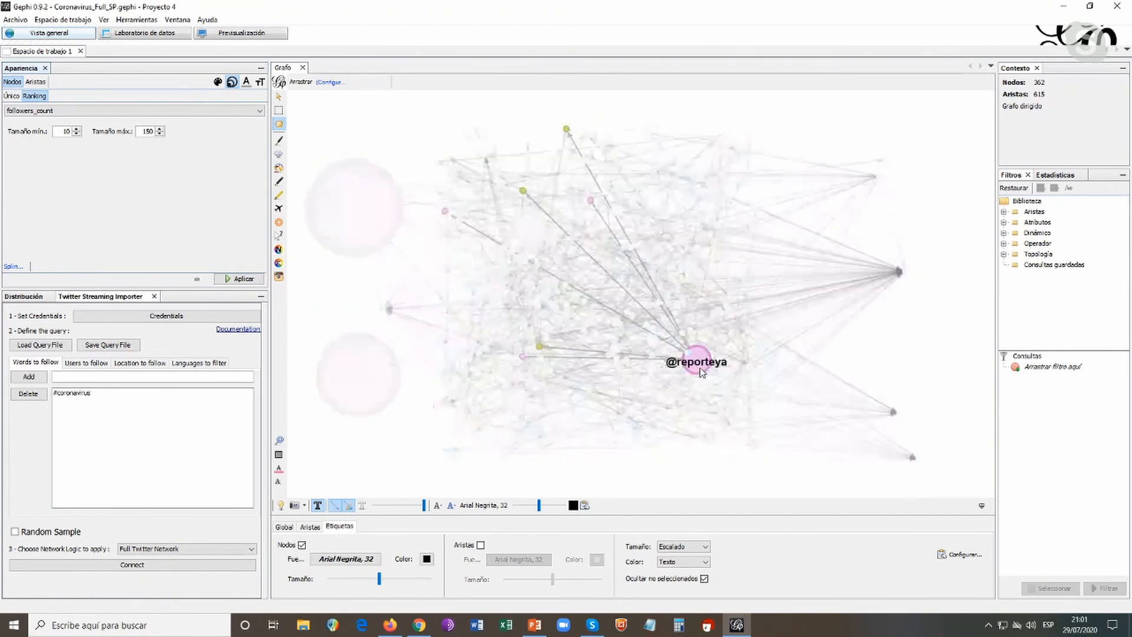
{"action": "left_click_drag", "start_coordinate": [701, 371], "coordinate": [817, 141]}
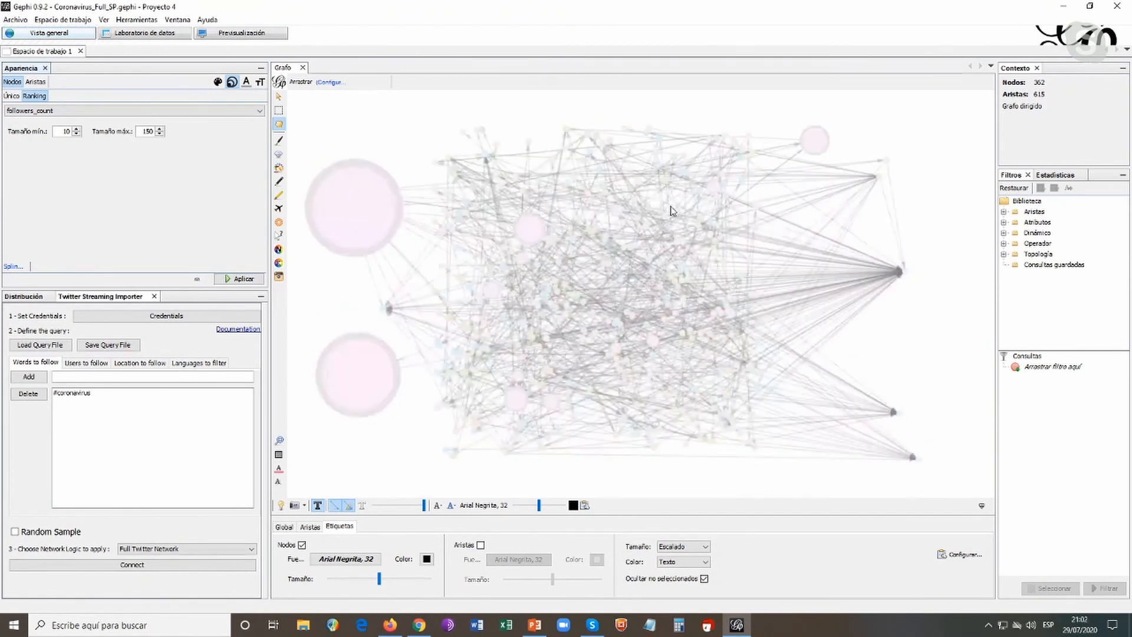
{"action": "left_click_drag", "start_coordinate": [539, 236], "coordinate": [647, 434]}
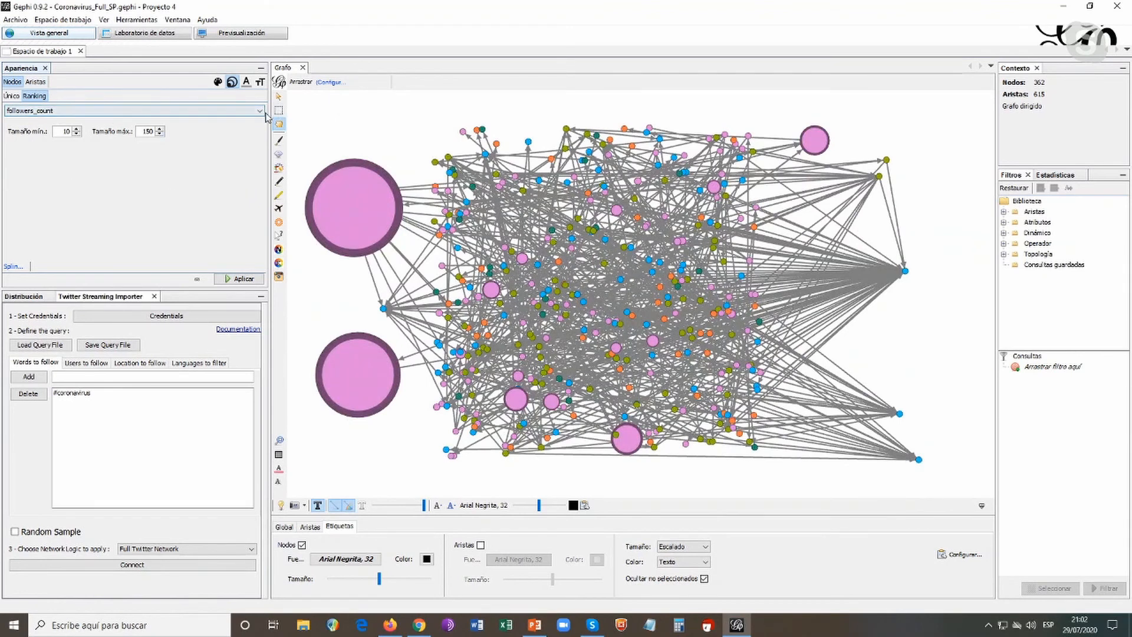
Set the node size ranking back to Grado, with sizes from 10 to 150, and apply it
{"action": "left_click", "coordinate": [243, 112]}
{"action": "left_click", "coordinate": [162, 130]}
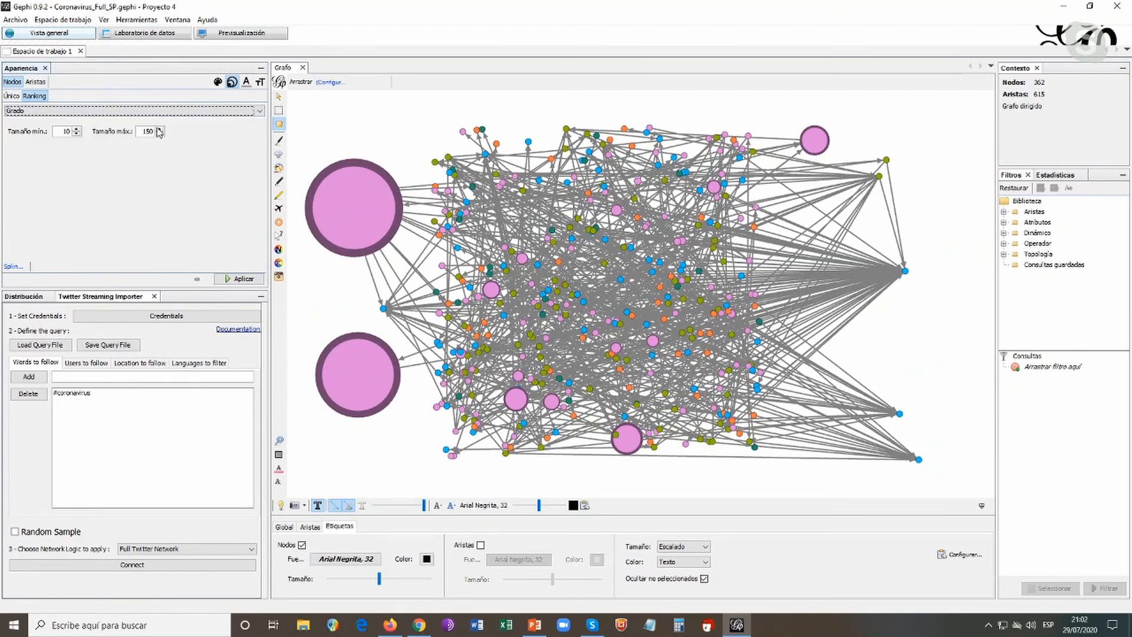
{"action": "left_click", "coordinate": [239, 278]}
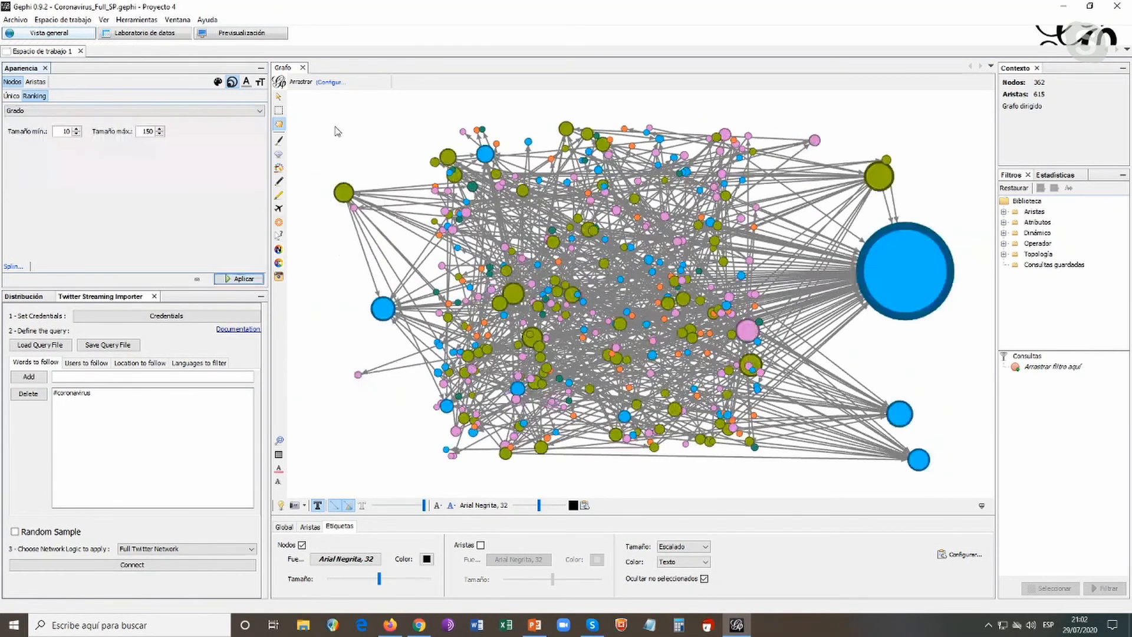
Colour the edges by the Tipo partition and apply it to the graph
{"action": "left_click", "coordinate": [42, 82]}
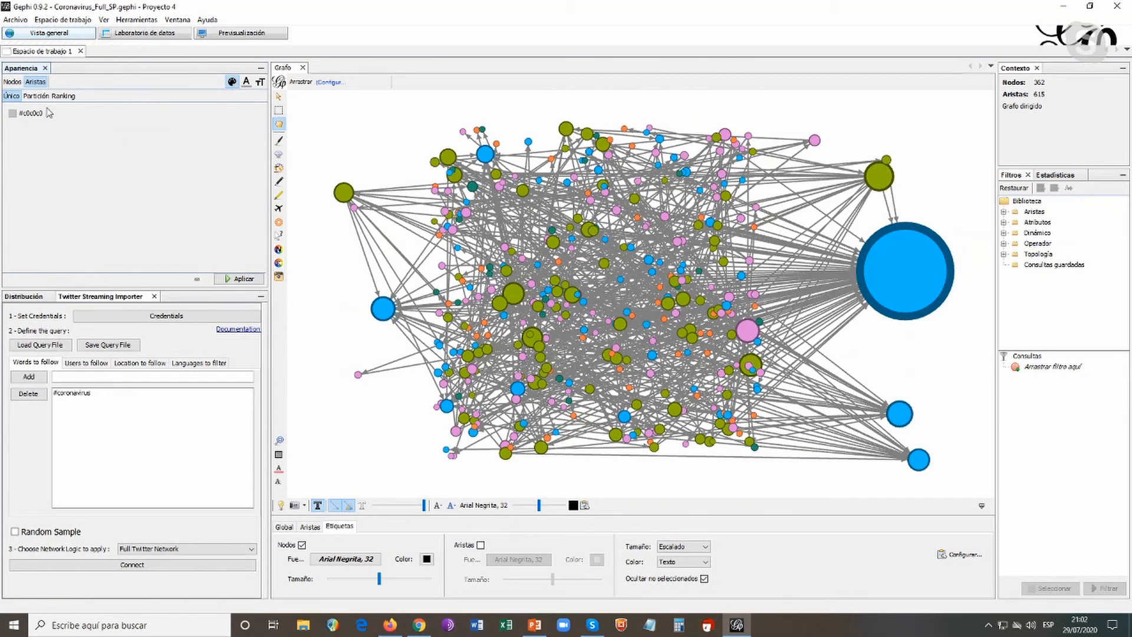
{"action": "left_click", "coordinate": [36, 96]}
{"action": "left_click", "coordinate": [129, 111]}
{"action": "left_click", "coordinate": [135, 135]}
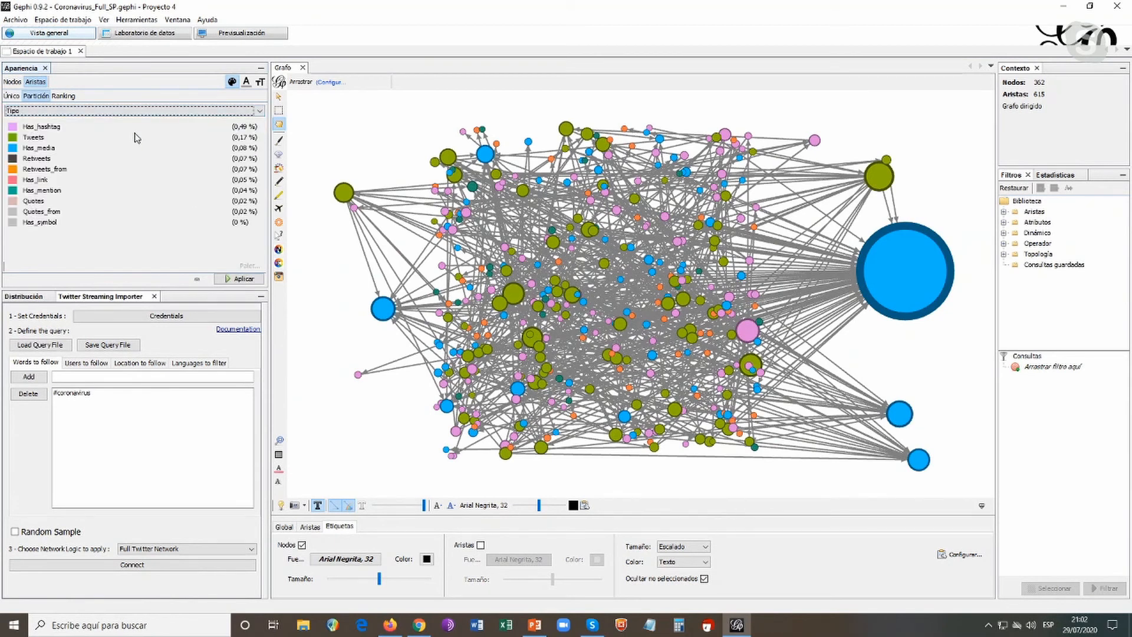
{"action": "left_click", "coordinate": [241, 280]}
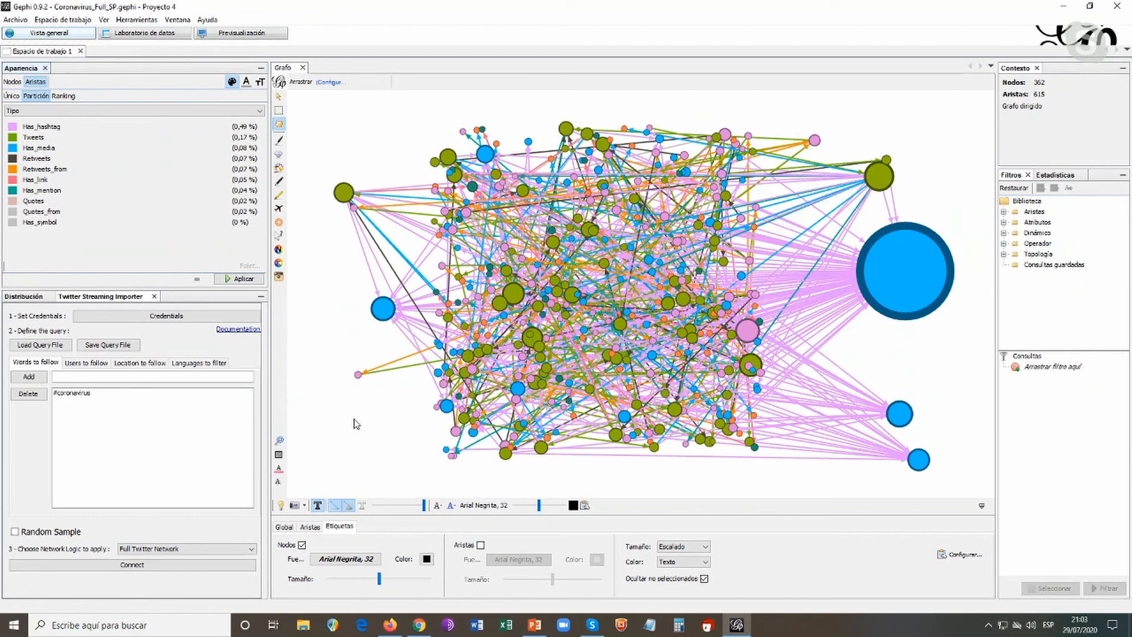
Arrange the network with the Circular Layout, ordering nodes by Node ID
{"action": "left_click", "coordinate": [35, 300]}
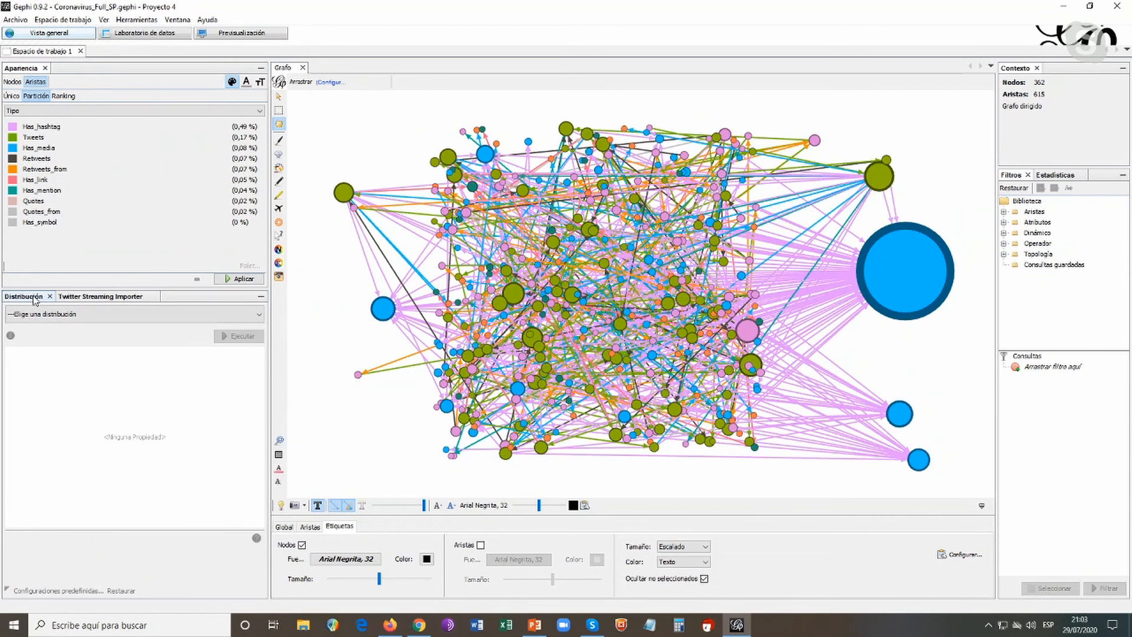
{"action": "left_click", "coordinate": [59, 297]}
{"action": "left_click", "coordinate": [51, 299]}
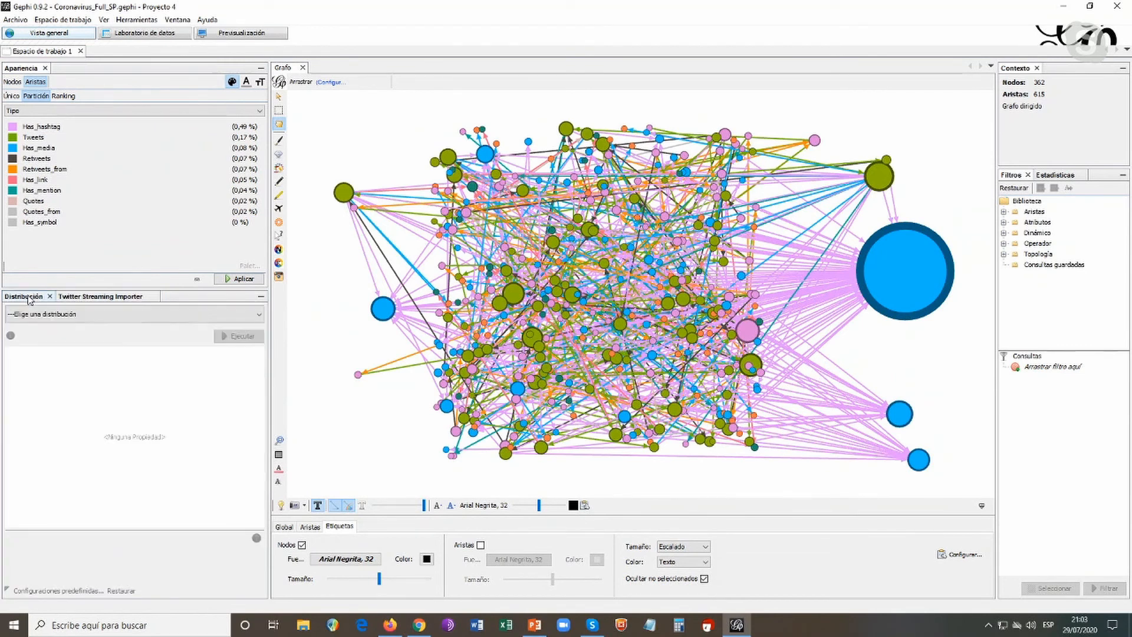
{"action": "left_click", "coordinate": [260, 320]}
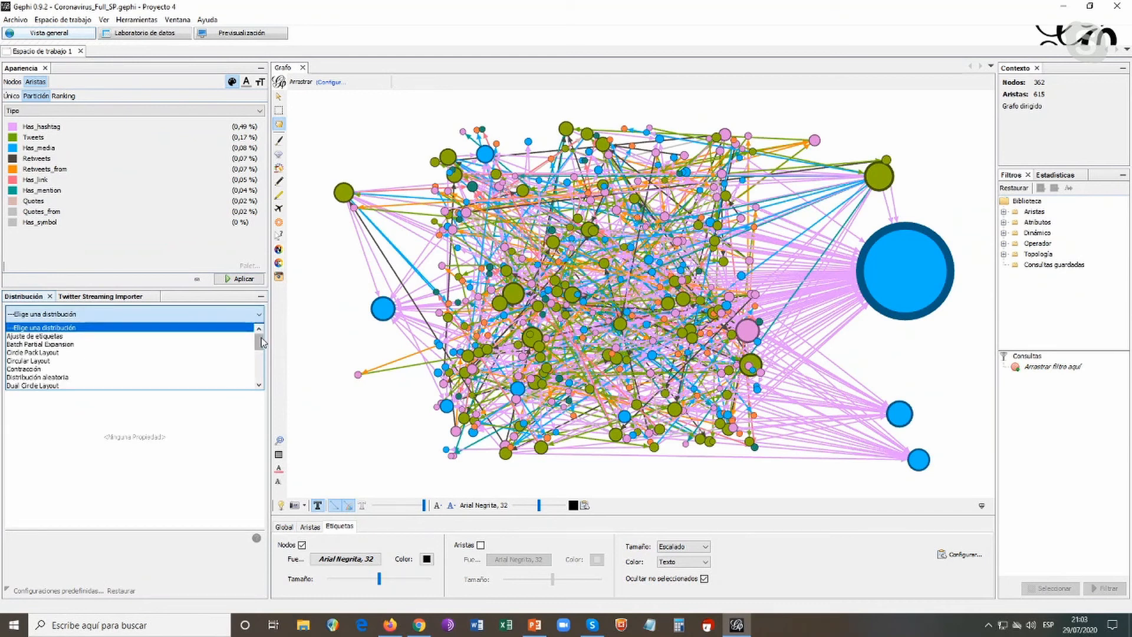
{"action": "mouse_move", "coordinate": [261, 338]}
{"action": "left_mouse_down"}
{"action": "mouse_move", "coordinate": [261, 379]}
{"action": "mouse_move", "coordinate": [257, 329]}
{"action": "left_mouse_up"}
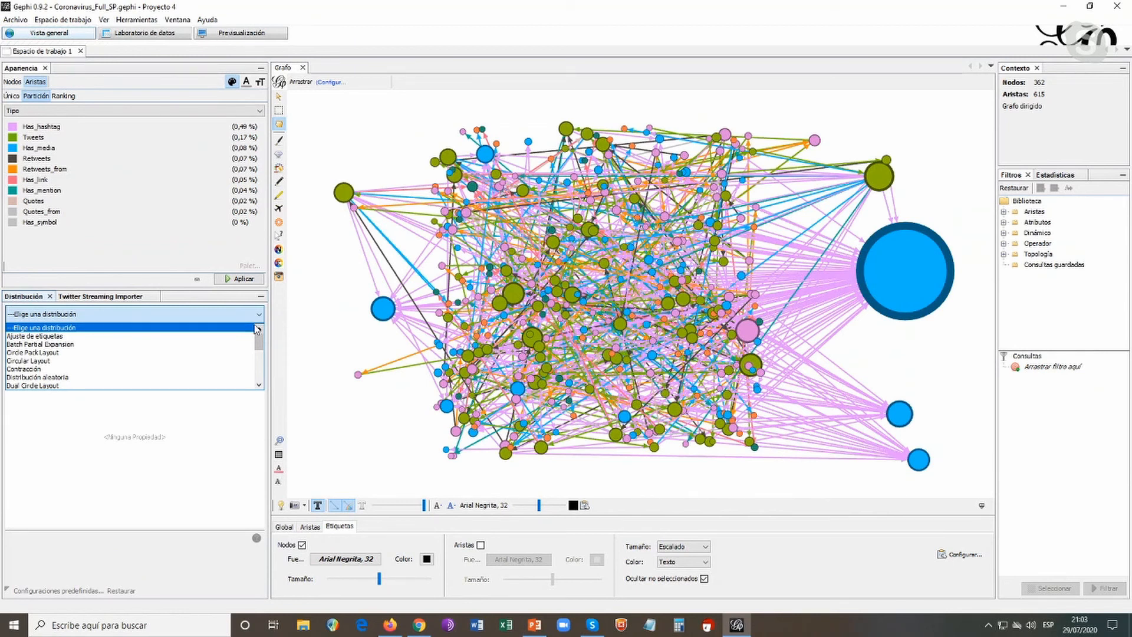
{"action": "left_click", "coordinate": [67, 362]}
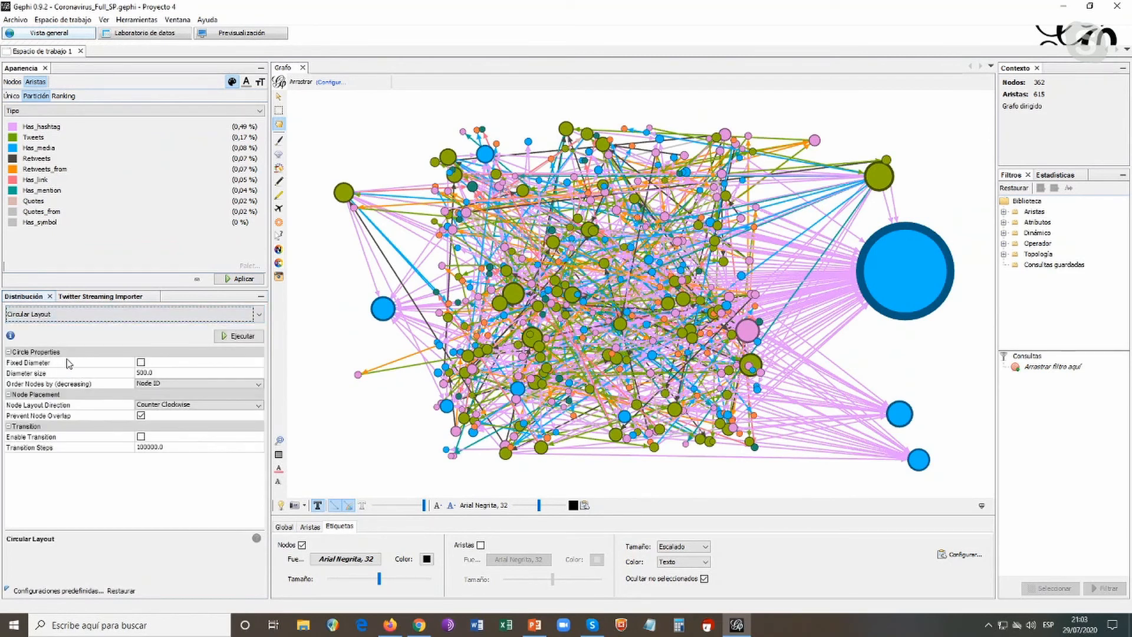
{"action": "left_click", "coordinate": [234, 341]}
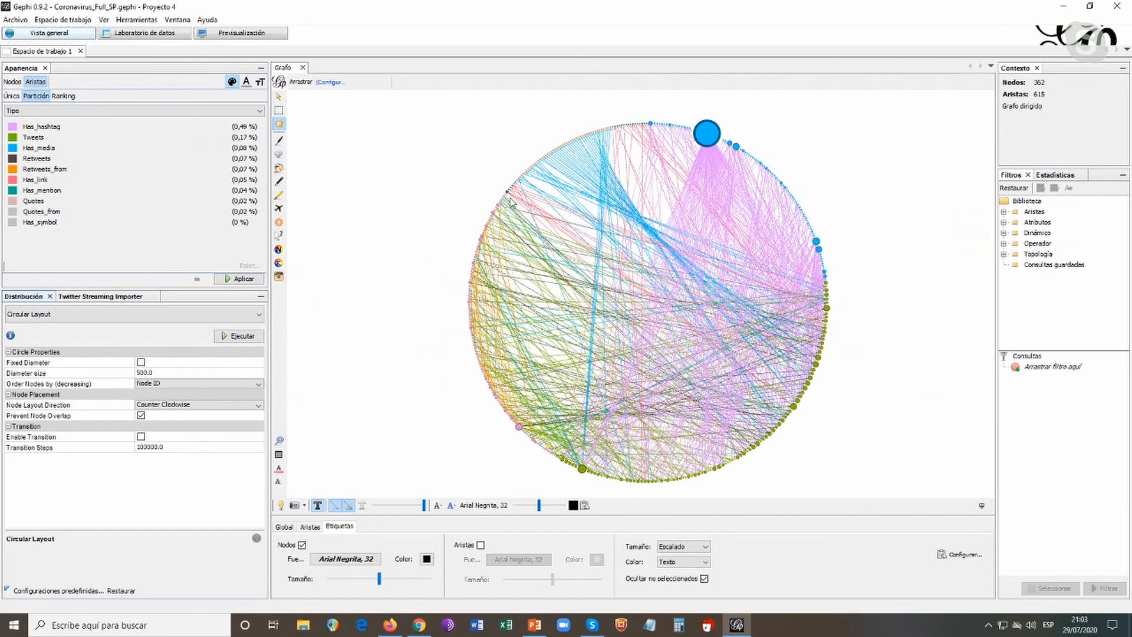
Examine the node groups around the circular layout, especially the media nodes on the upper-left arc, and the edges crossing the circle
{"action": "scroll", "coordinate": [395, 338], "scroll_direction": "up", "scroll_amount": 2}
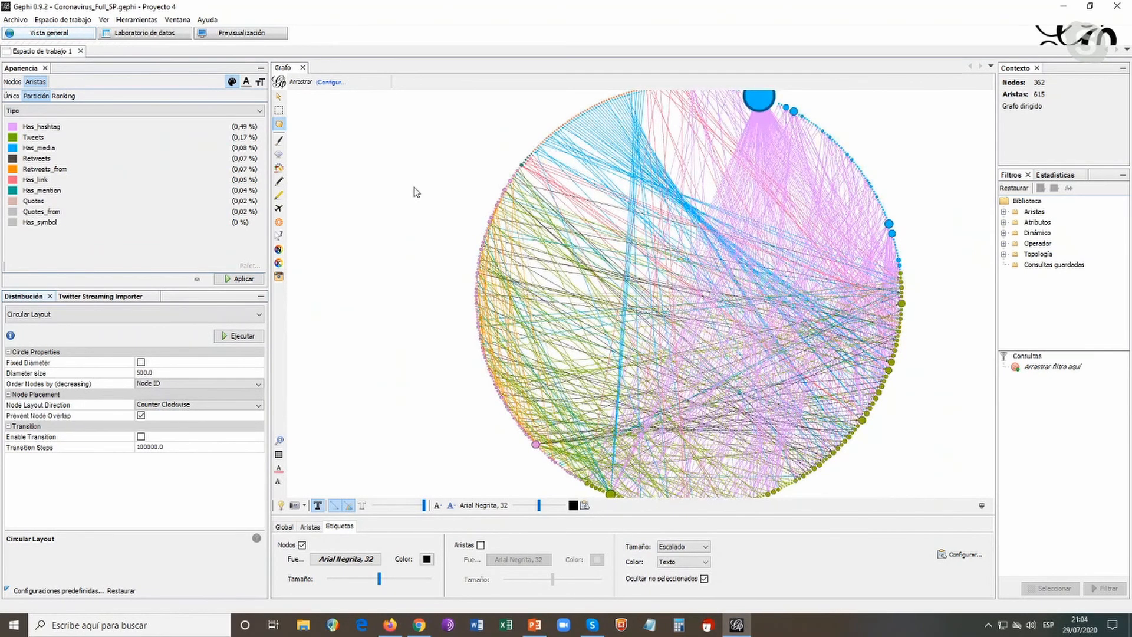
{"action": "left_click_drag", "start_coordinate": [429, 193], "coordinate": [416, 193]}
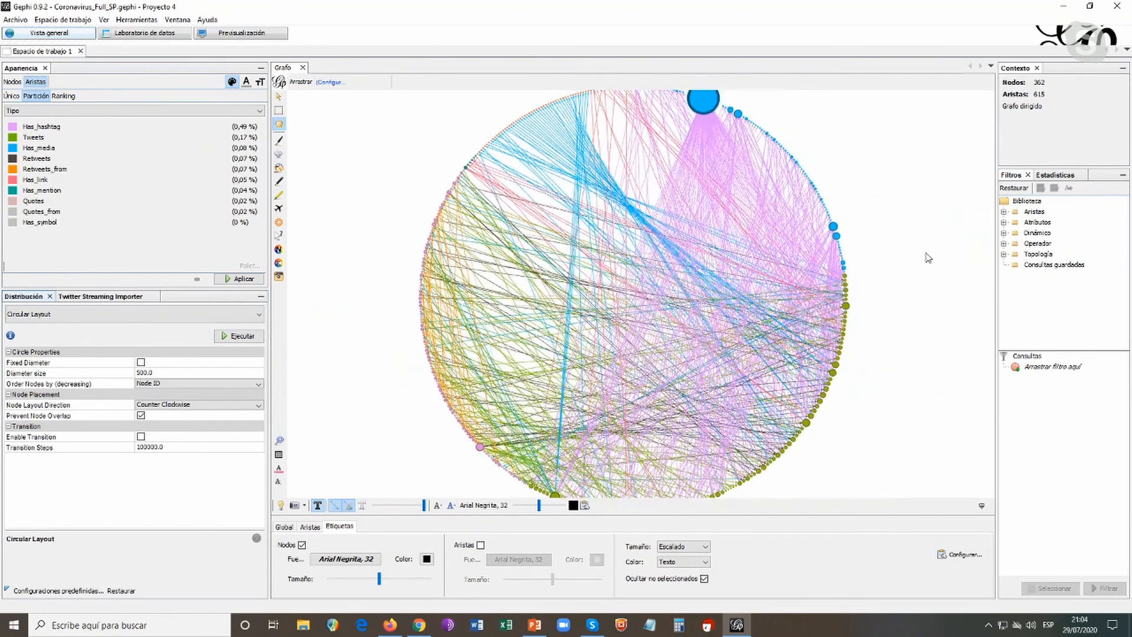
{"action": "scroll", "coordinate": [929, 257], "scroll_direction": "down", "scroll_amount": 2}
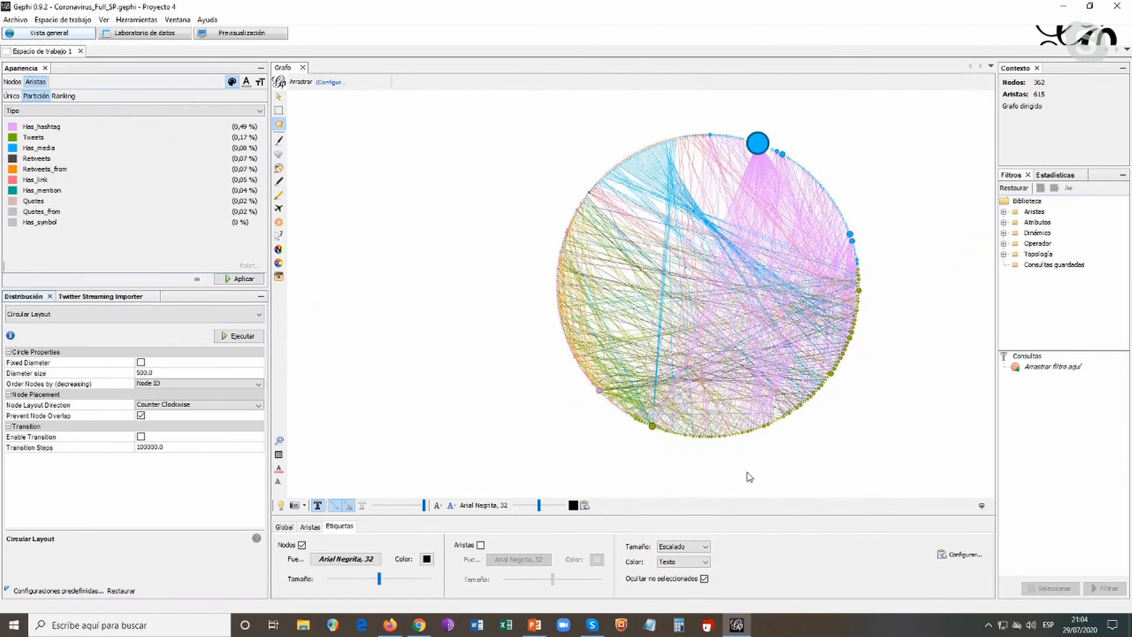
{"action": "left_click_drag", "start_coordinate": [912, 324], "coordinate": [898, 319]}
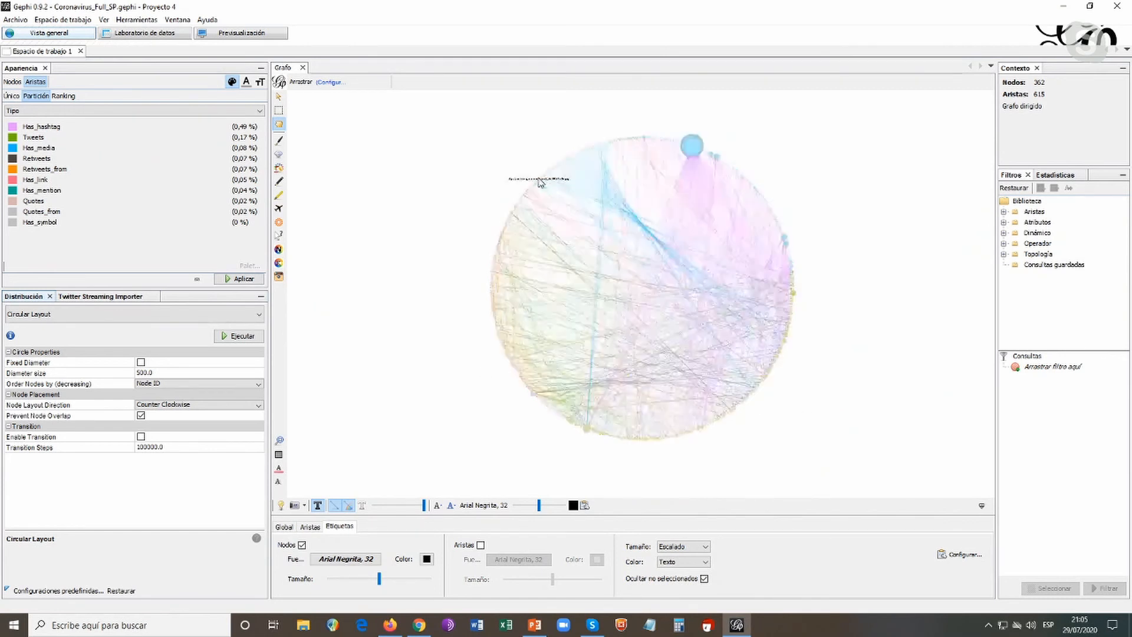
{"action": "scroll", "coordinate": [502, 143], "scroll_direction": "up", "scroll_amount": 3}
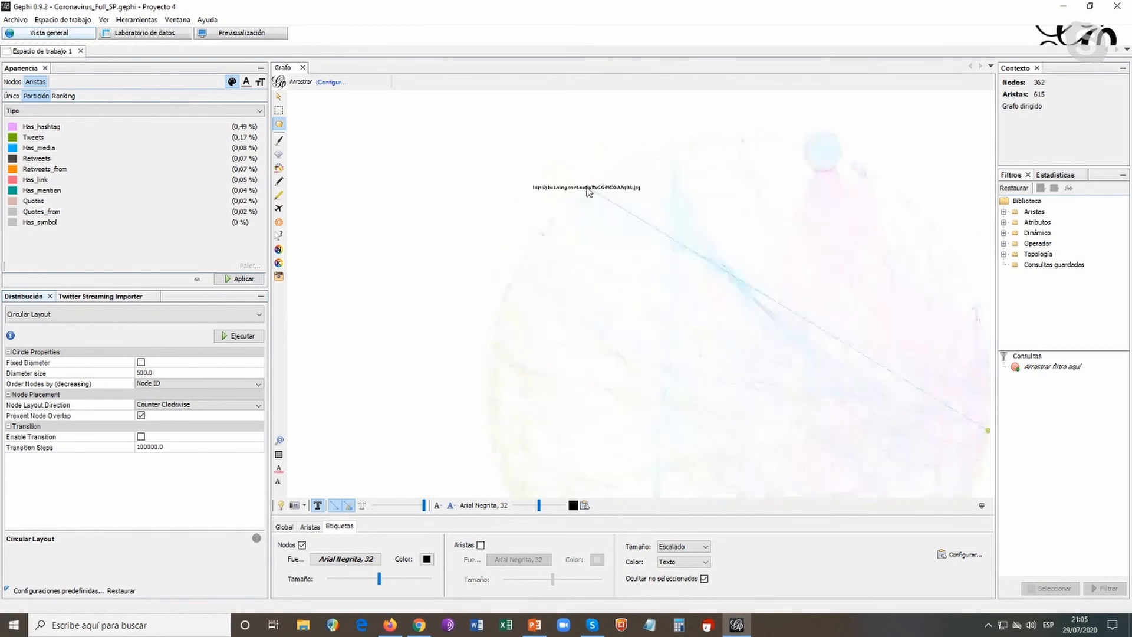
{"action": "scroll", "coordinate": [591, 174], "scroll_direction": "up", "scroll_amount": 2}
{"action": "scroll", "coordinate": [592, 171], "scroll_direction": "up", "scroll_amount": 4}
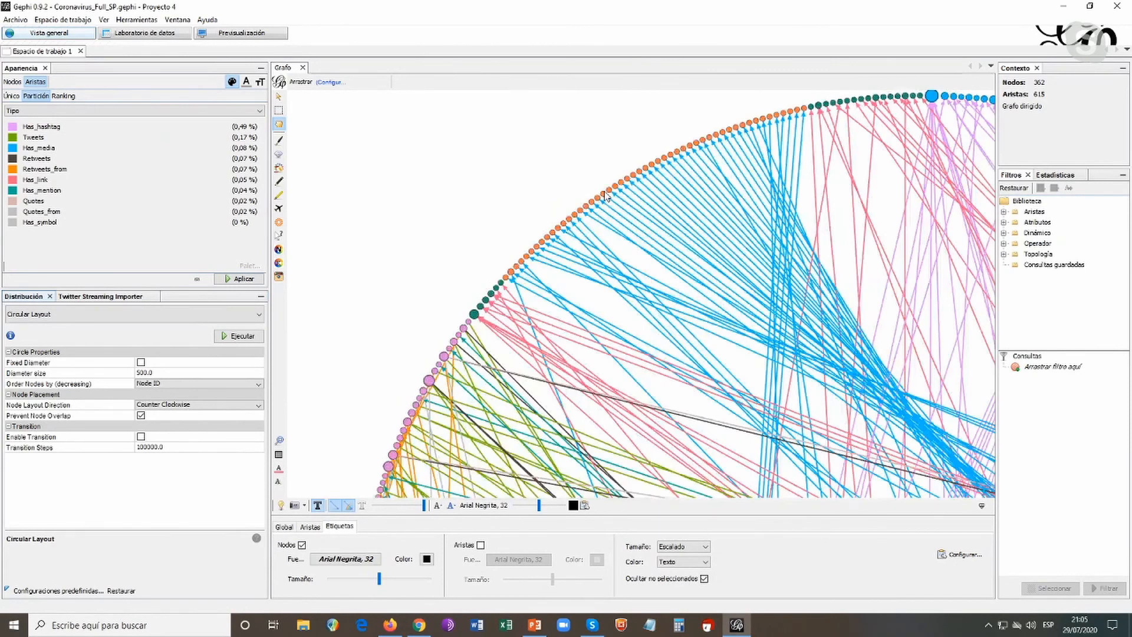
{"action": "scroll", "coordinate": [494, 177], "scroll_direction": "down", "scroll_amount": 2}
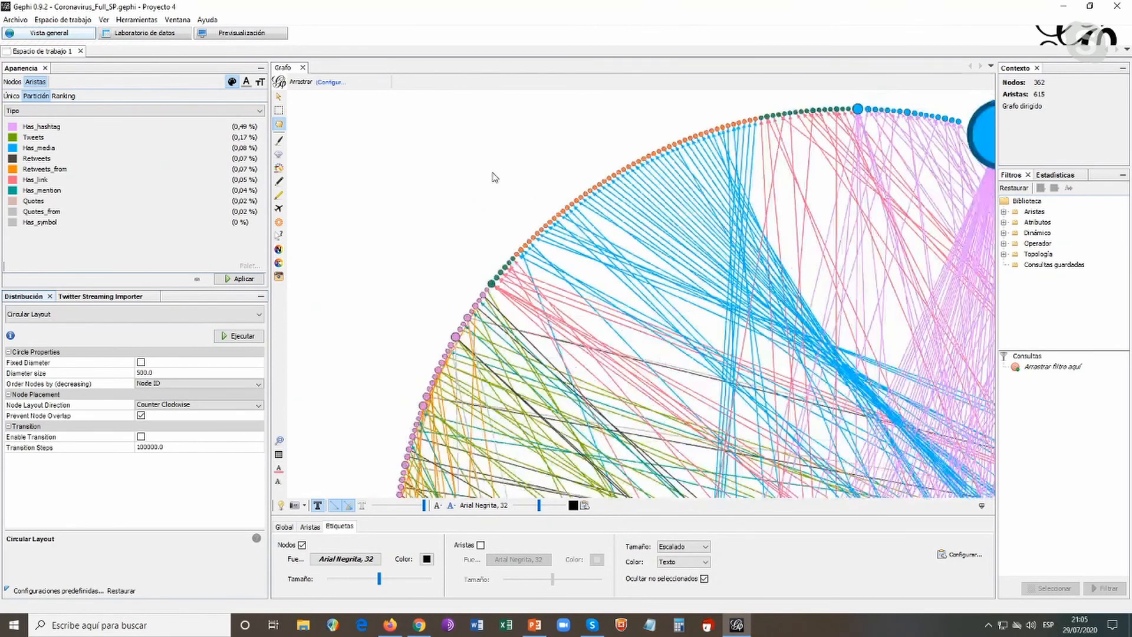
{"action": "scroll", "coordinate": [495, 177], "scroll_direction": "down", "scroll_amount": 1}
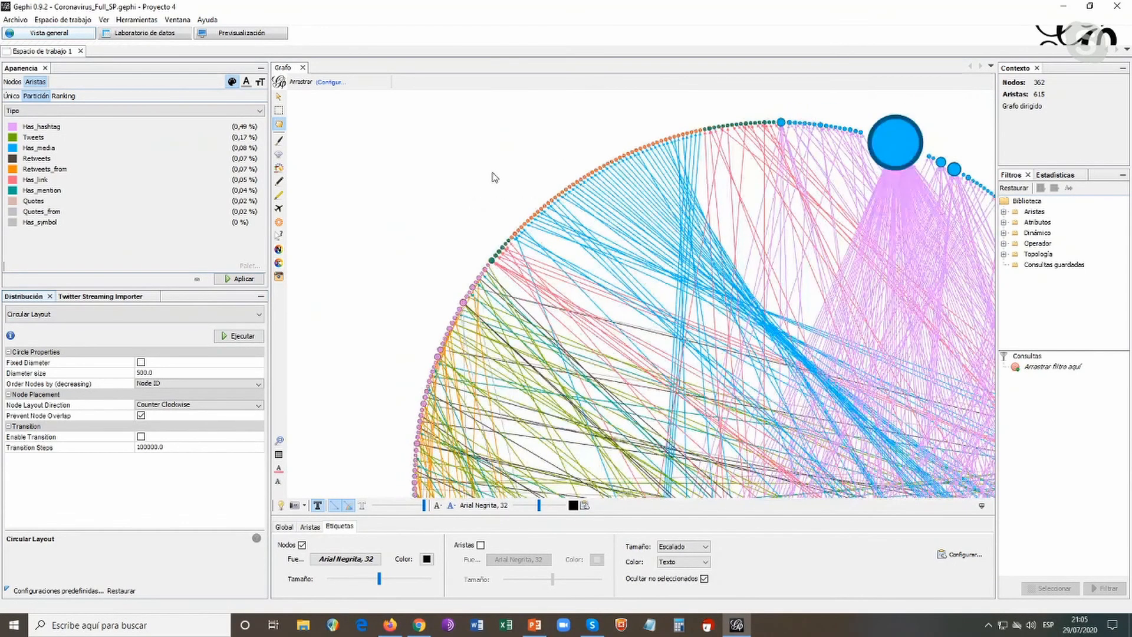
{"action": "scroll", "coordinate": [494, 177], "scroll_direction": "down", "scroll_amount": 2}
{"action": "left_click_drag", "start_coordinate": [896, 375], "coordinate": [888, 307]}
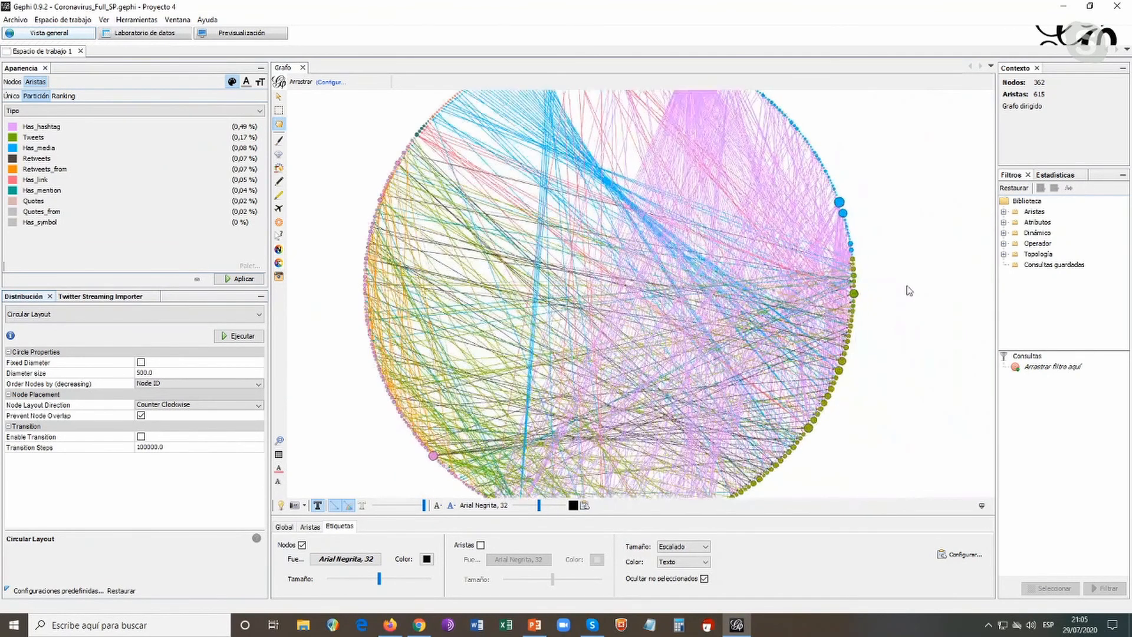
{"action": "scroll", "coordinate": [910, 291], "scroll_direction": "down", "scroll_amount": 1}
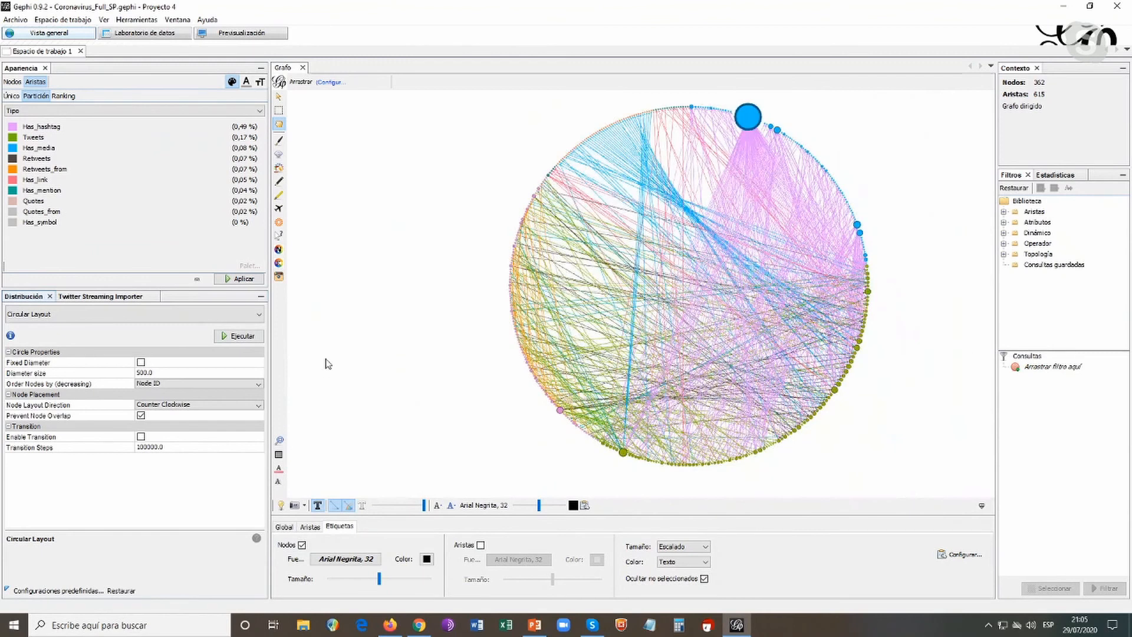
Arrange the network with the Circle Pack Layout without any hierarchy selected
{"action": "left_click", "coordinate": [260, 314]}
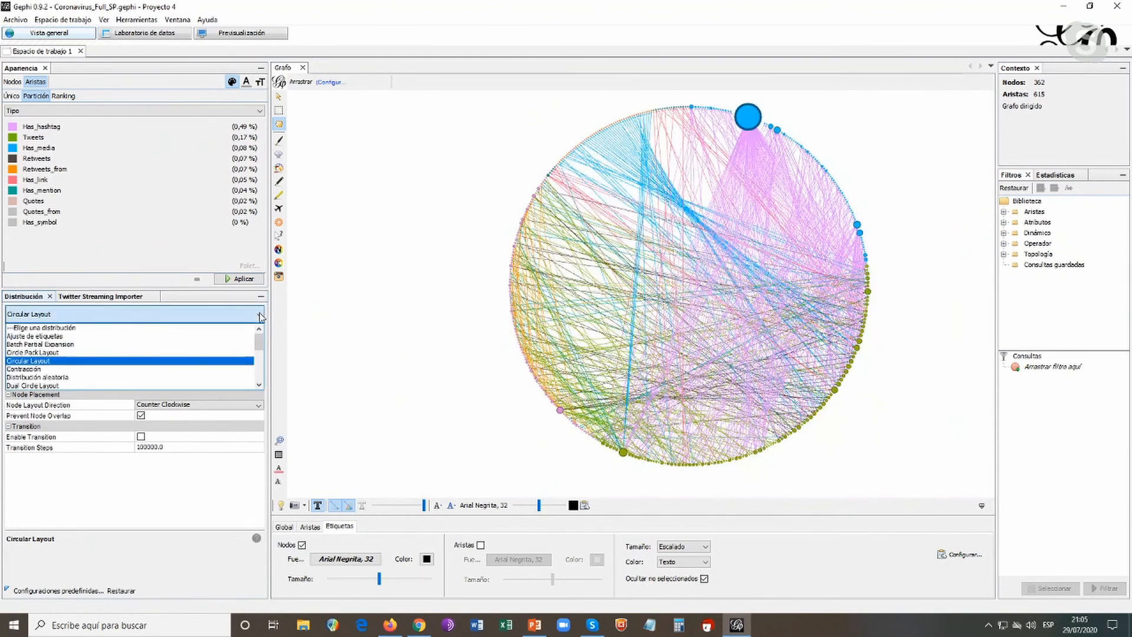
{"action": "left_click", "coordinate": [73, 353]}
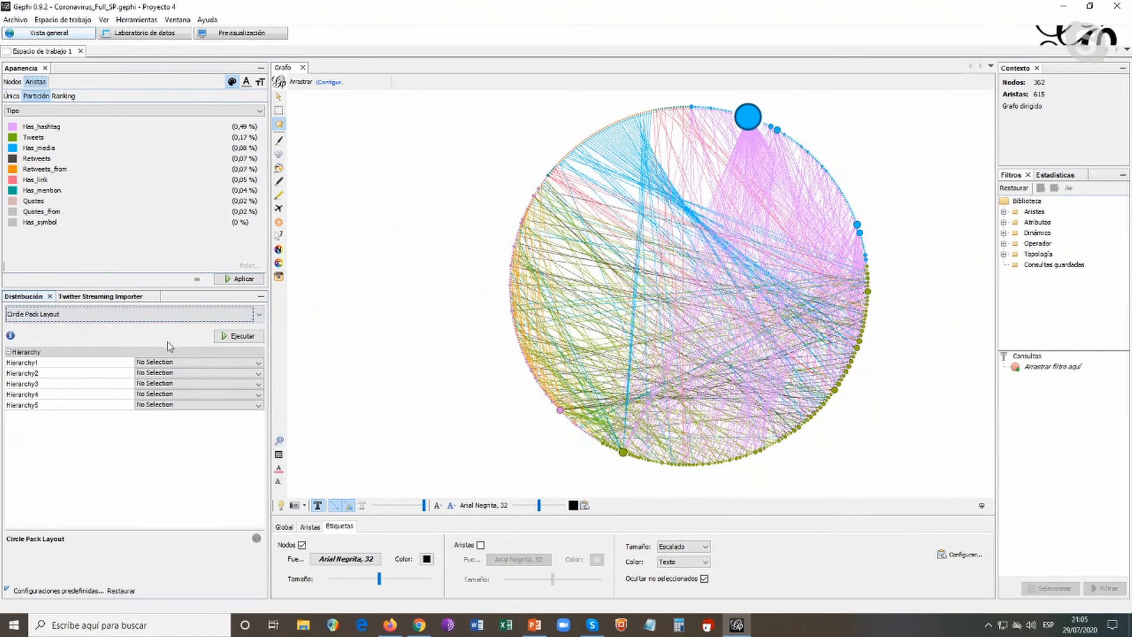
{"action": "left_click", "coordinate": [224, 339]}
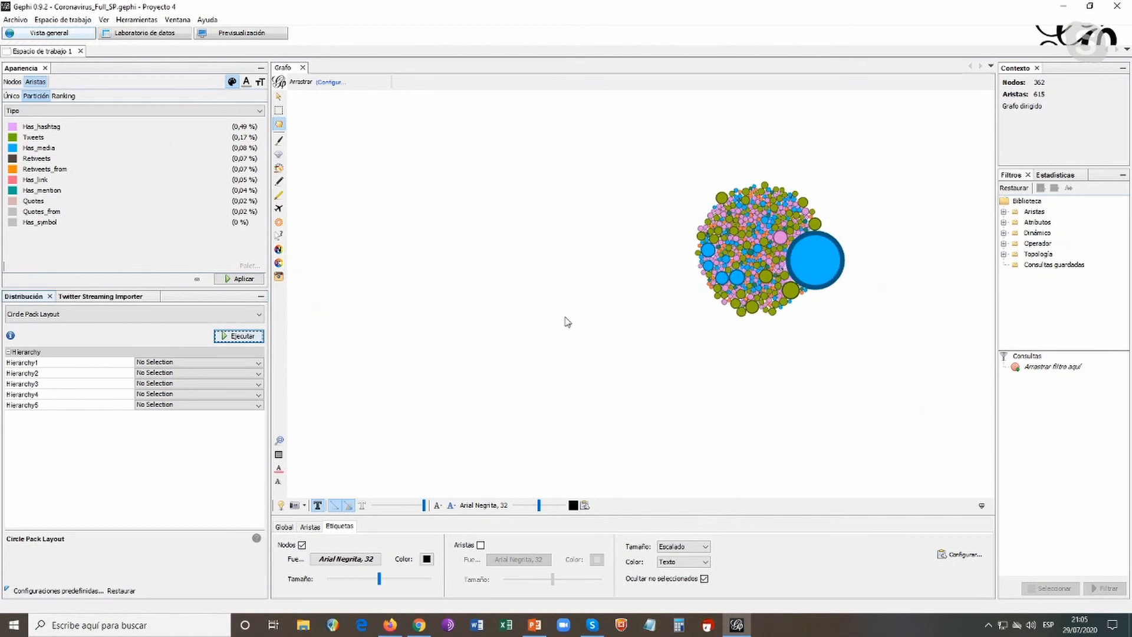
{"action": "left_click_drag", "start_coordinate": [599, 265], "coordinate": [555, 286]}
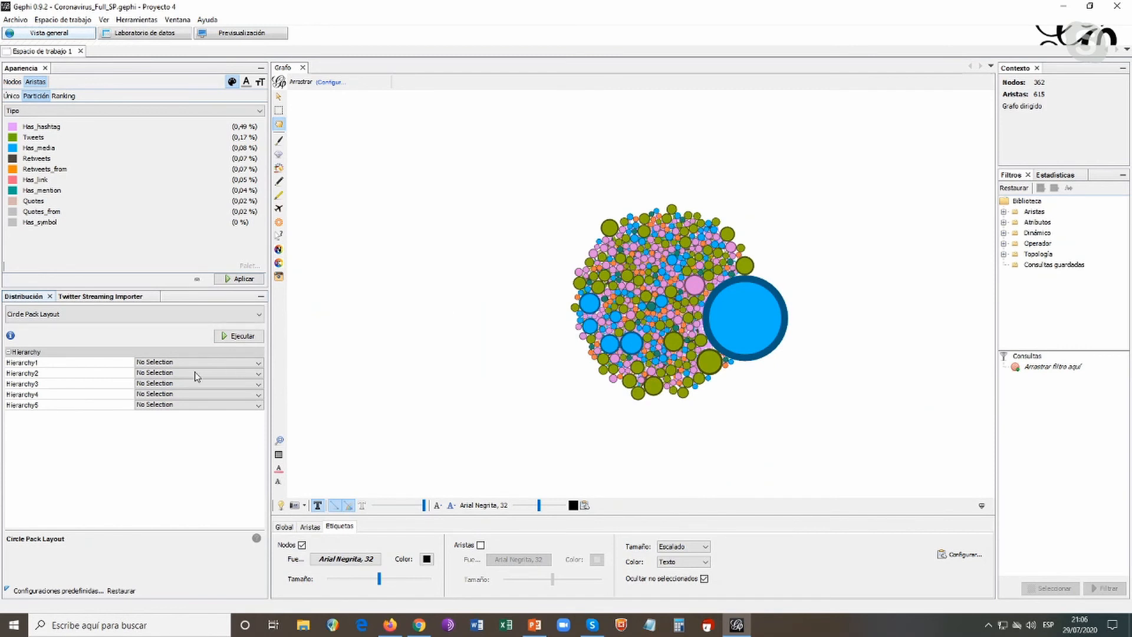
Set Hierarchy1 of the Circle Pack Layout to twitter_type (Attribute) and run the layout
{"action": "left_click", "coordinate": [259, 364]}
{"action": "left_click", "coordinate": [258, 365]}
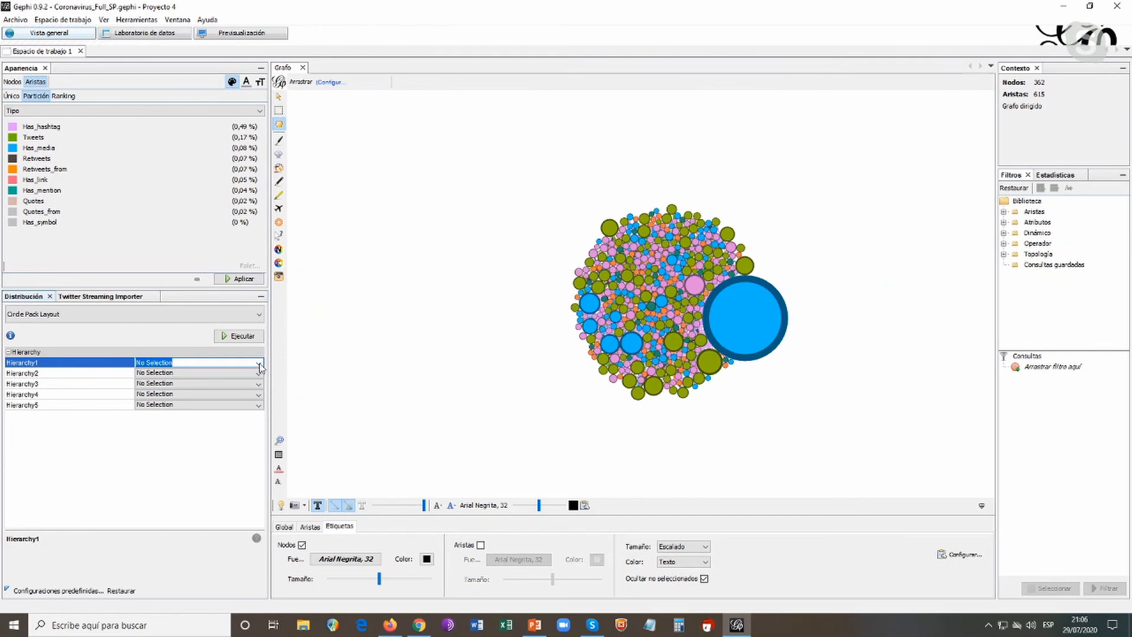
{"action": "left_click", "coordinate": [259, 366]}
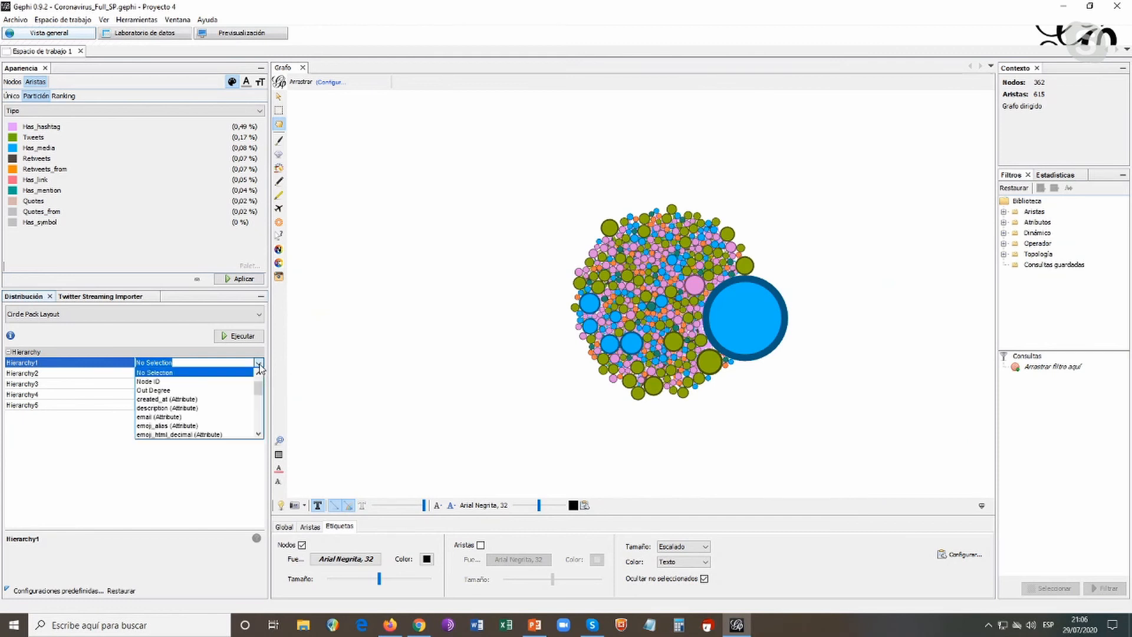
{"action": "scroll", "coordinate": [242, 395], "scroll_direction": "down", "scroll_amount": 2}
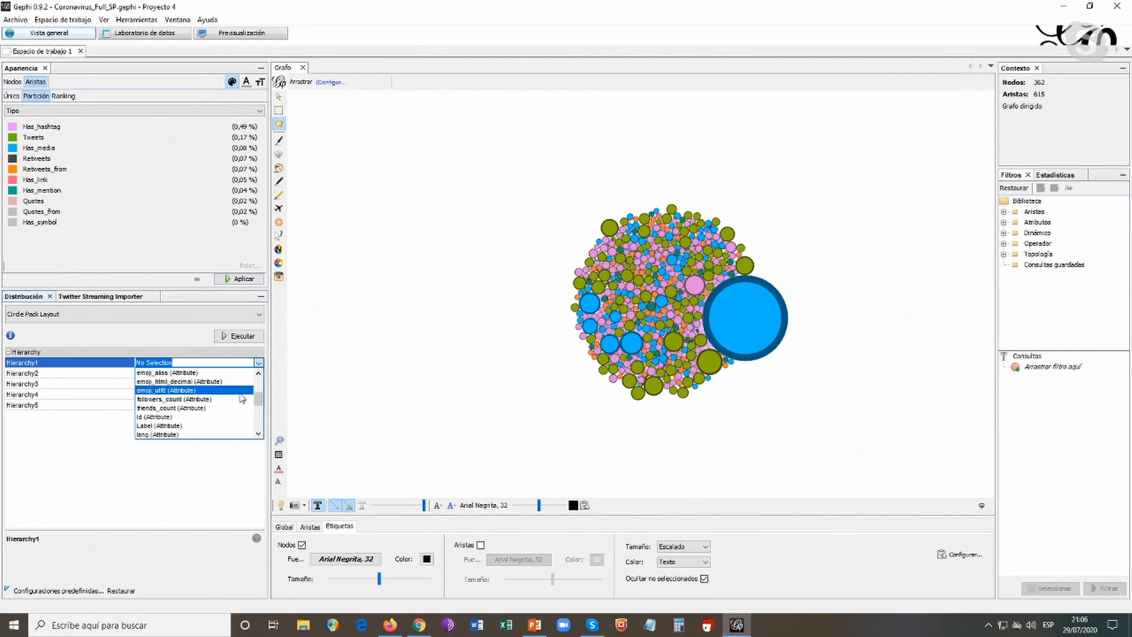
{"action": "scroll", "coordinate": [242, 398], "scroll_direction": "down", "scroll_amount": 3}
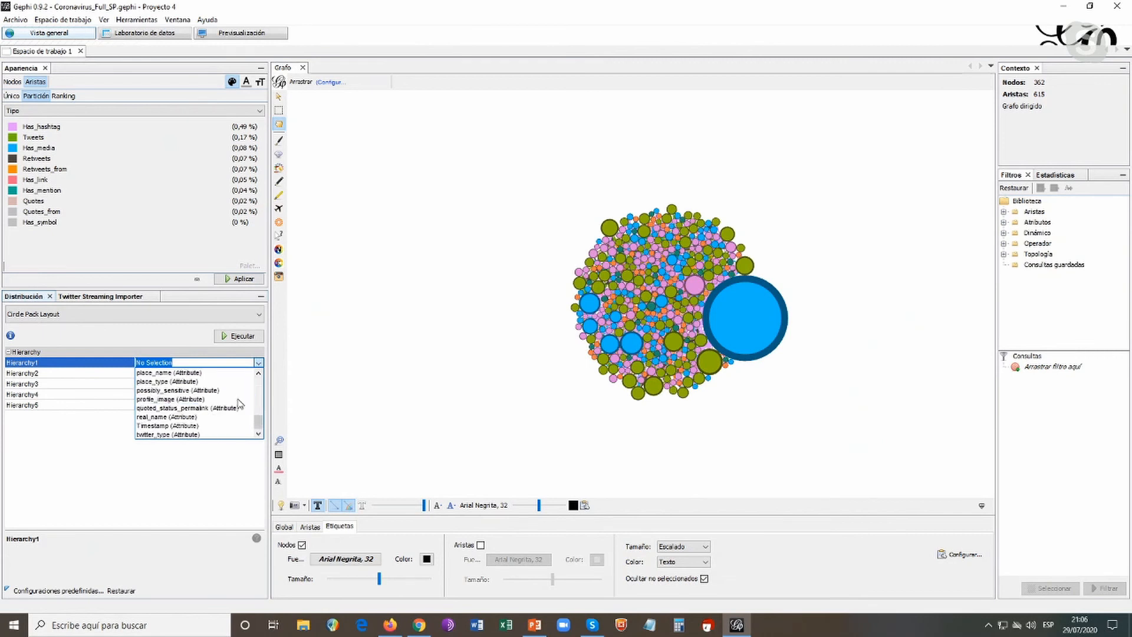
{"action": "left_click", "coordinate": [203, 437]}
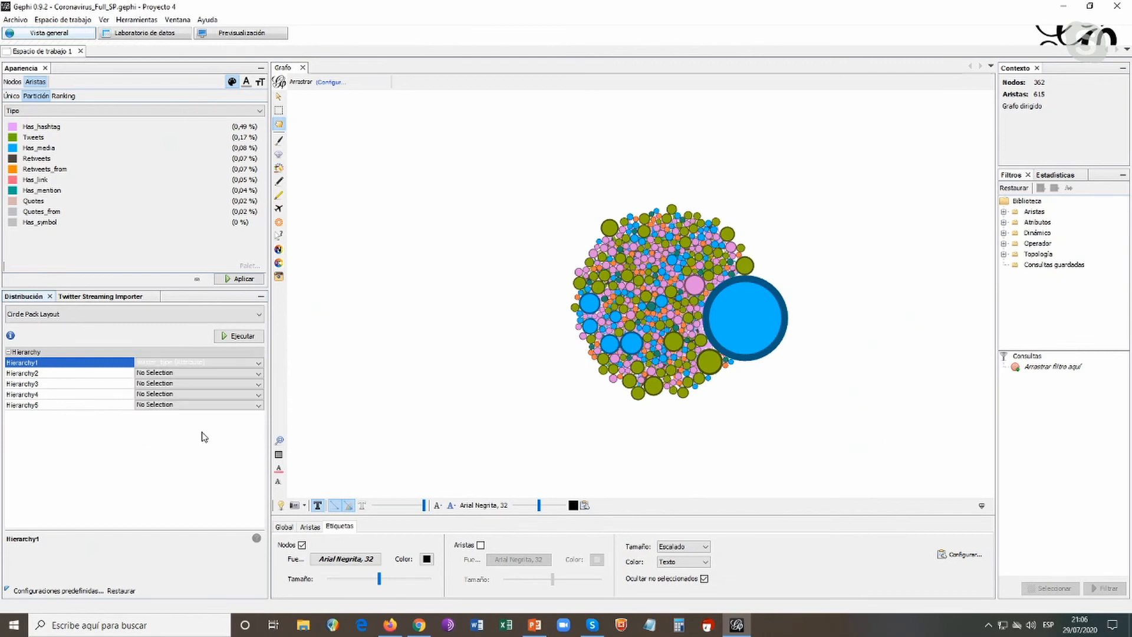
{"action": "left_click", "coordinate": [242, 337]}
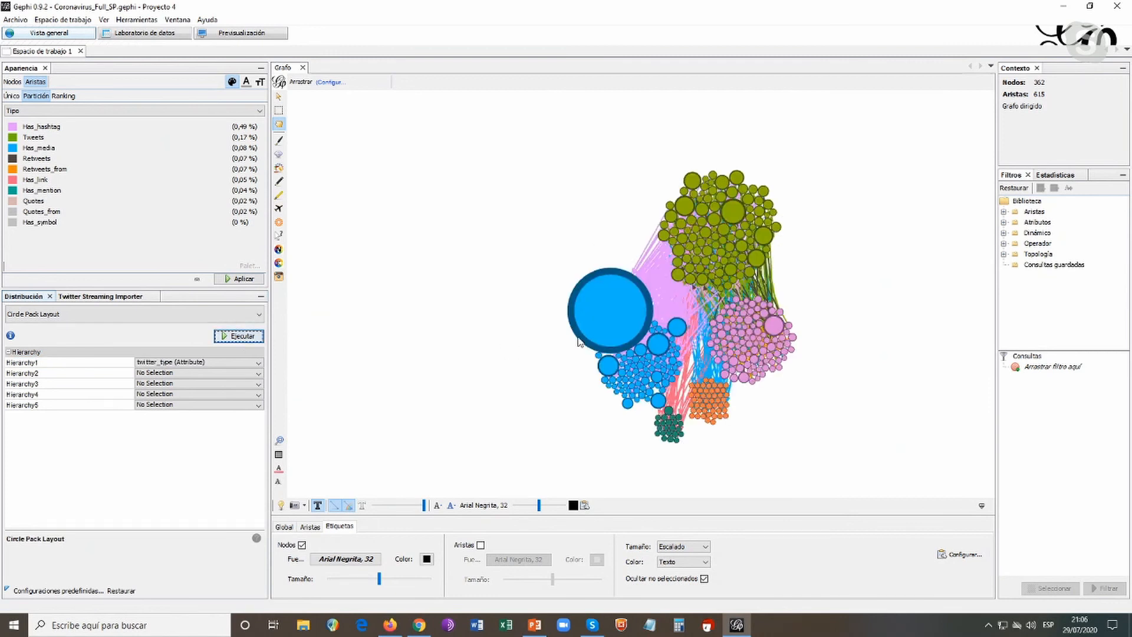
{"action": "left_click_drag", "start_coordinate": [610, 319], "coordinate": [588, 313]}
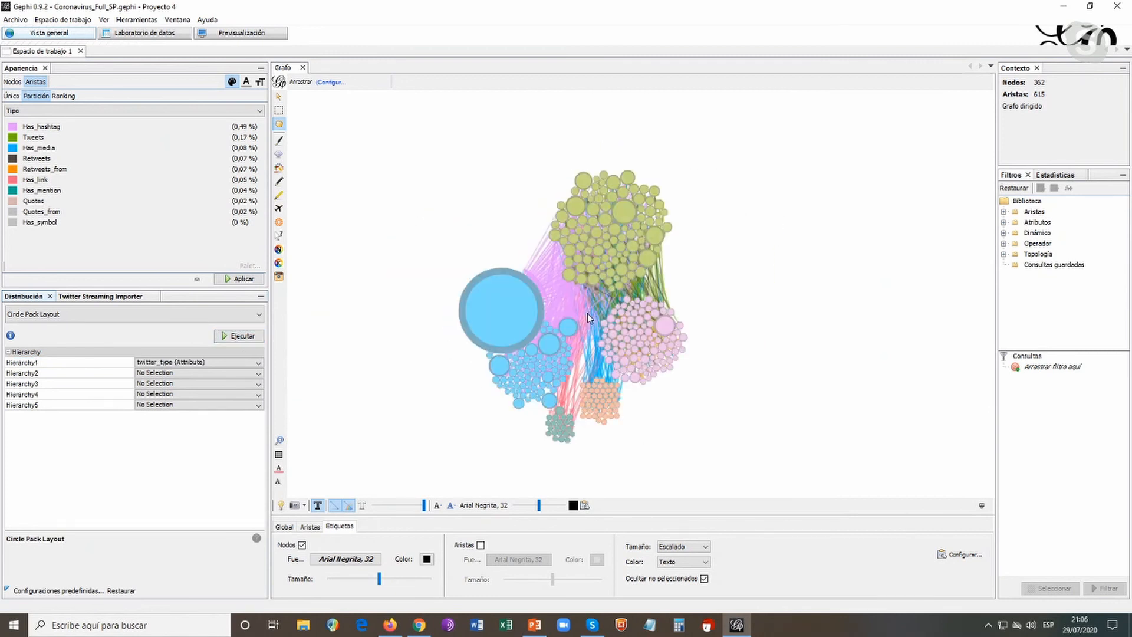
{"action": "scroll", "coordinate": [715, 308], "scroll_direction": "up", "scroll_amount": 2}
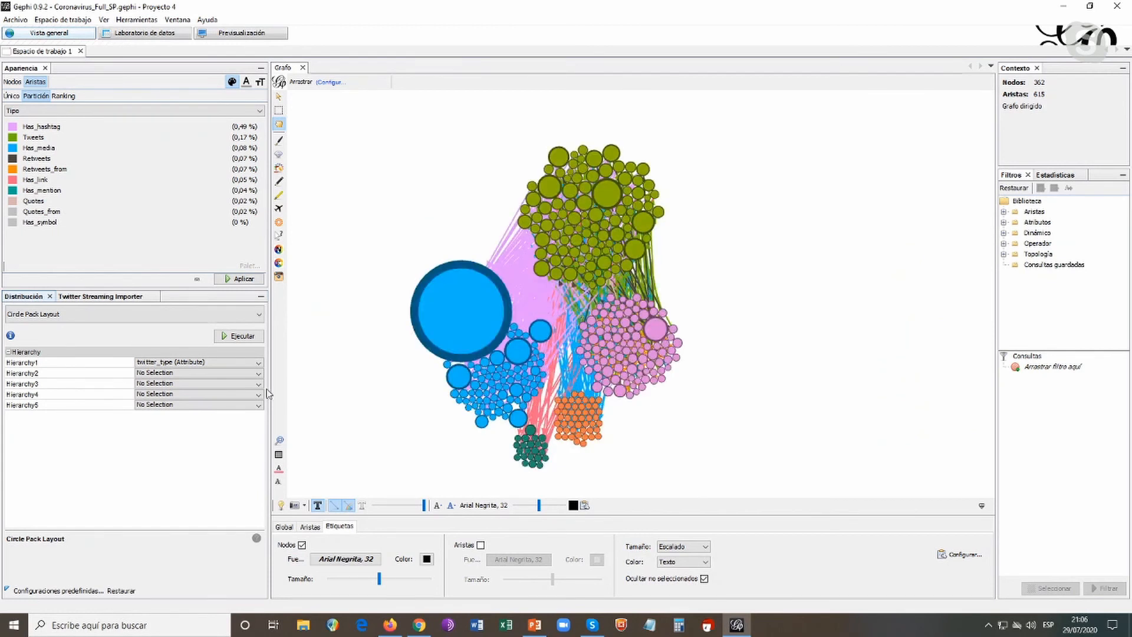
Set Hierarchy2 of the Circle Pack Layout to Degree and run the layout again
{"action": "left_click", "coordinate": [258, 375]}
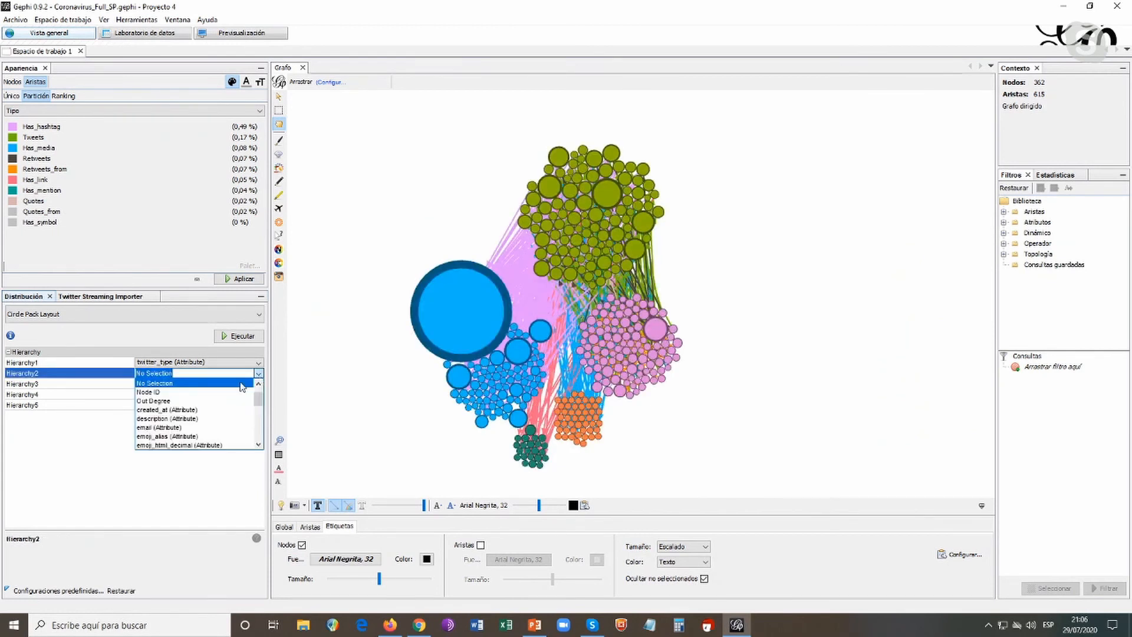
{"action": "scroll", "coordinate": [216, 401], "scroll_direction": "up", "scroll_amount": 1}
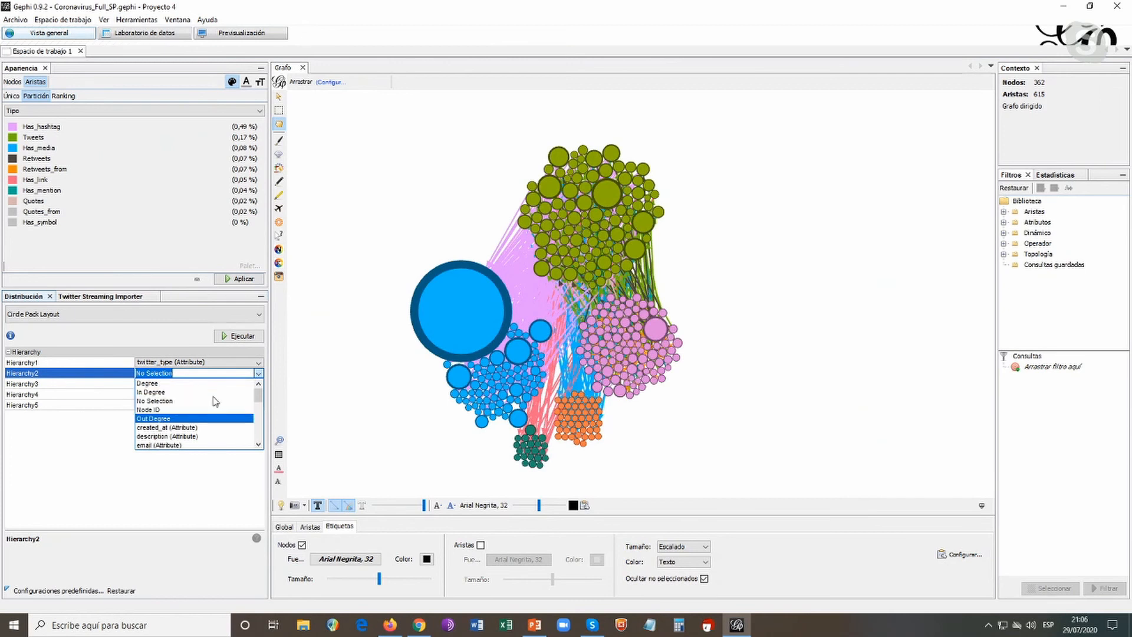
{"action": "left_click", "coordinate": [165, 384]}
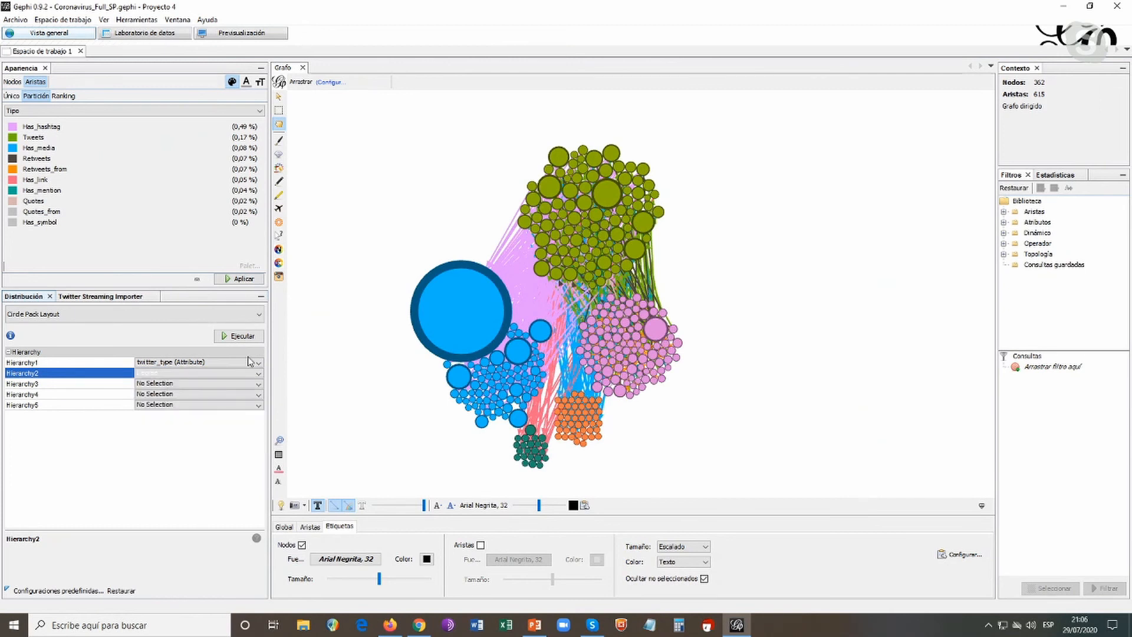
{"action": "left_click", "coordinate": [252, 337]}
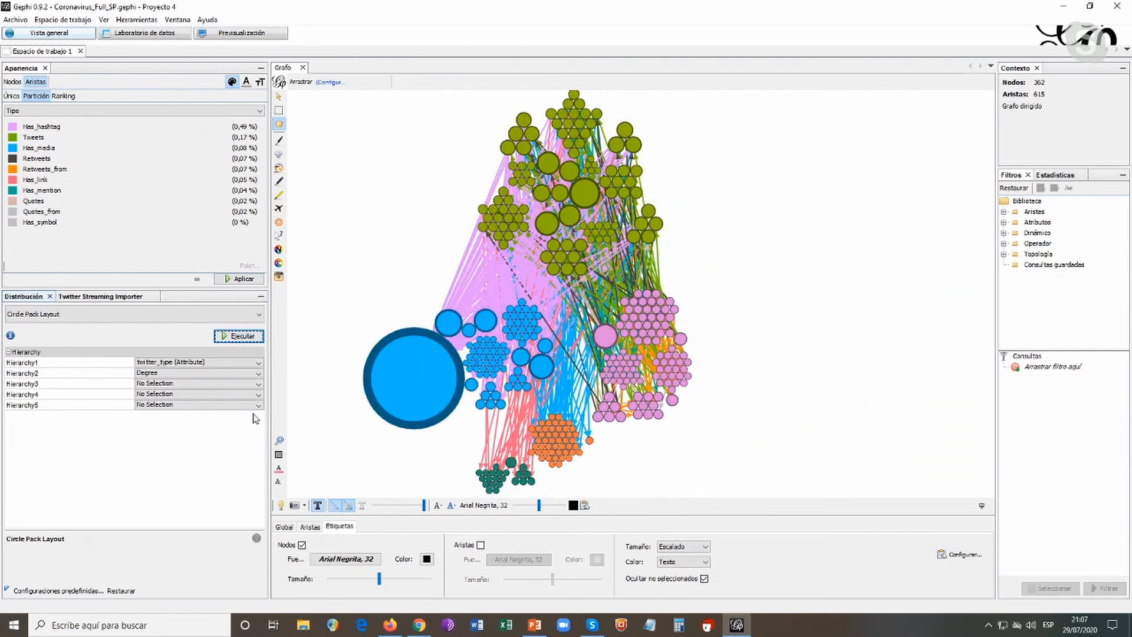
{"action": "left_click_drag", "start_coordinate": [374, 253], "coordinate": [392, 248]}
{"action": "scroll", "coordinate": [393, 248], "scroll_direction": "down", "scroll_amount": 2}
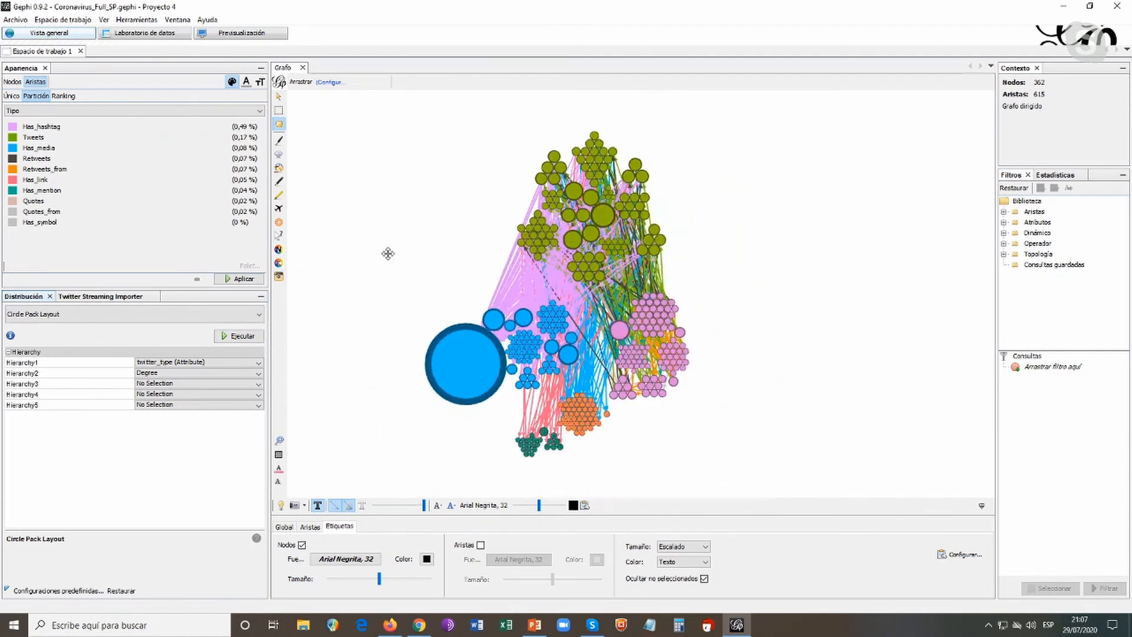
{"action": "scroll", "coordinate": [390, 258], "scroll_direction": "up", "scroll_amount": 1}
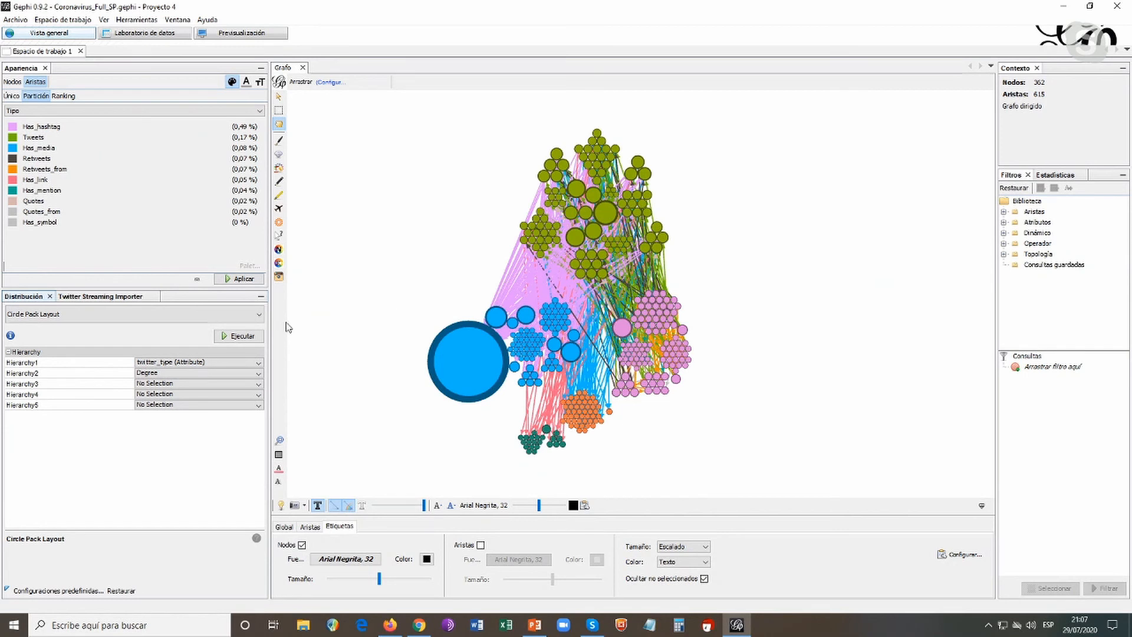
Choose ForceAtlas 2 as the layout algorithm for the network
{"action": "left_click", "coordinate": [260, 316]}
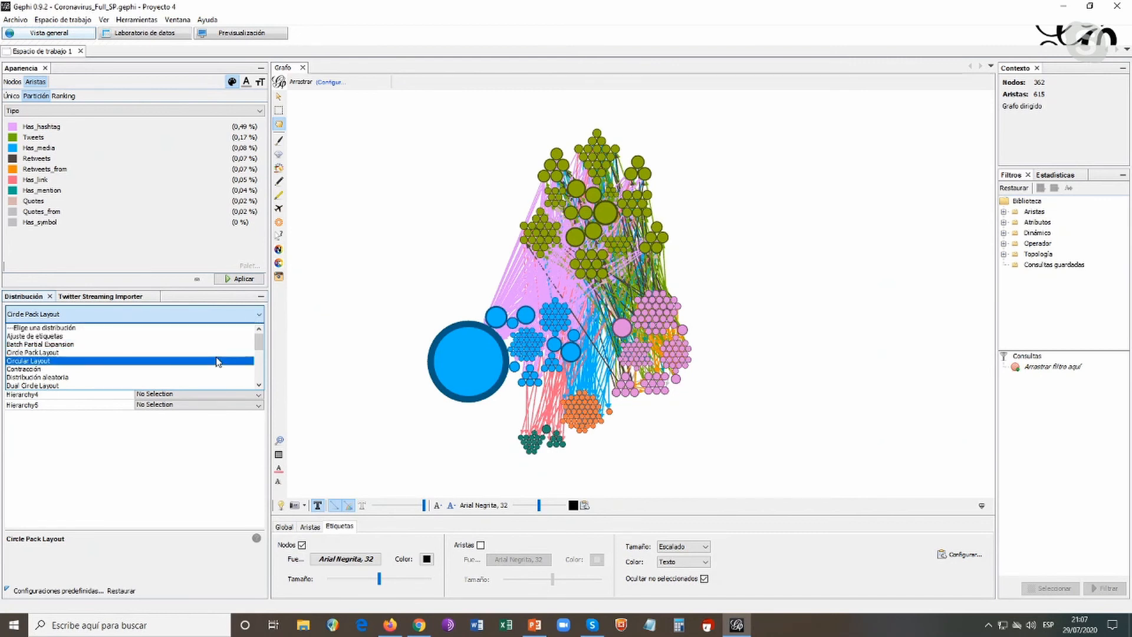
{"action": "scroll", "coordinate": [221, 351], "scroll_direction": "down", "scroll_amount": 1}
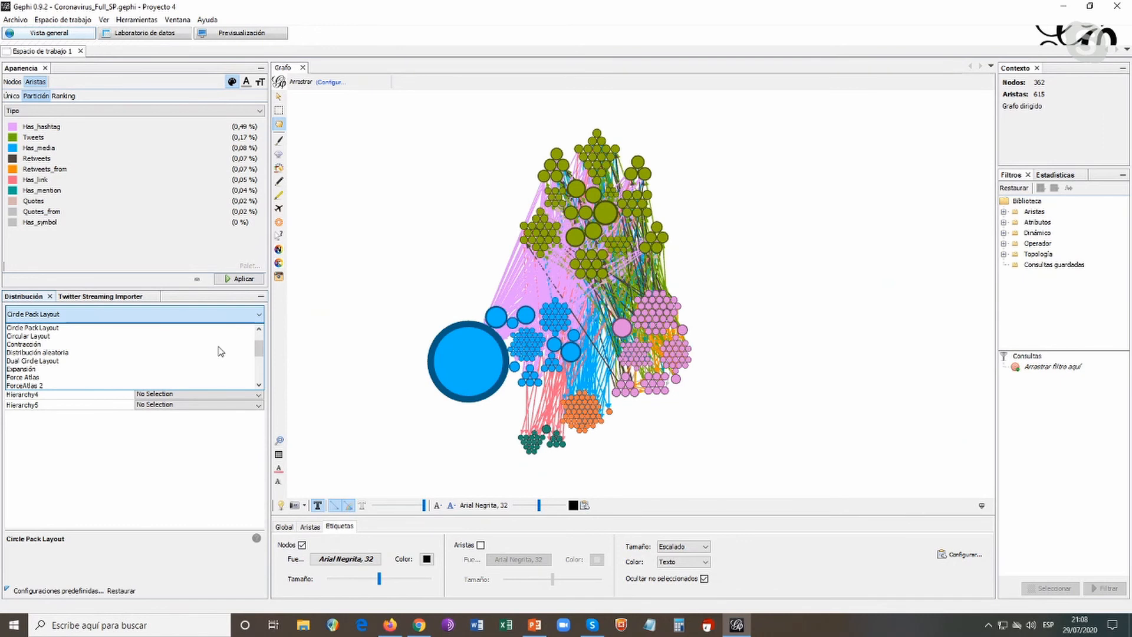
{"action": "left_click", "coordinate": [58, 385]}
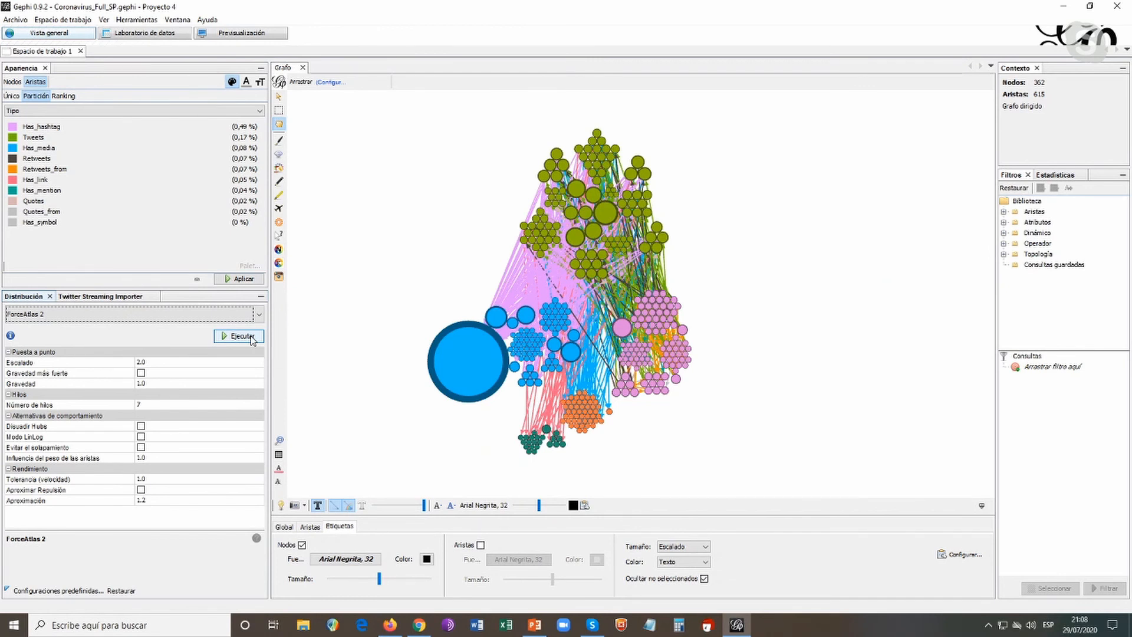
Run the ForceAtlas 2 layout on the network
{"action": "left_click", "coordinate": [253, 340]}
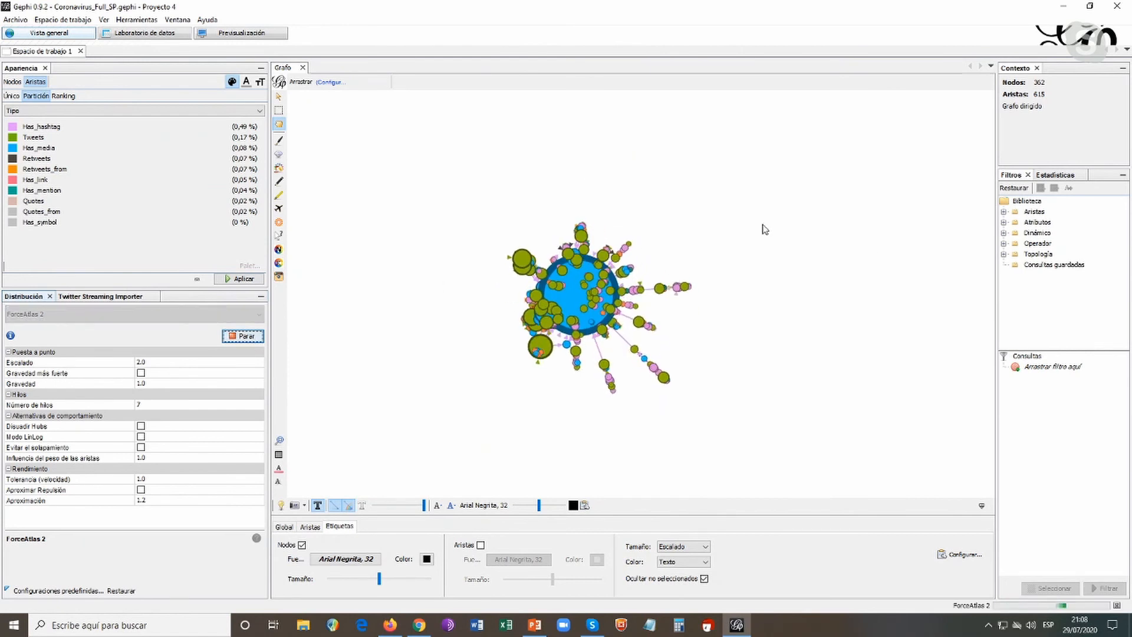
{"action": "scroll", "coordinate": [744, 317], "scroll_direction": "up", "scroll_amount": 3}
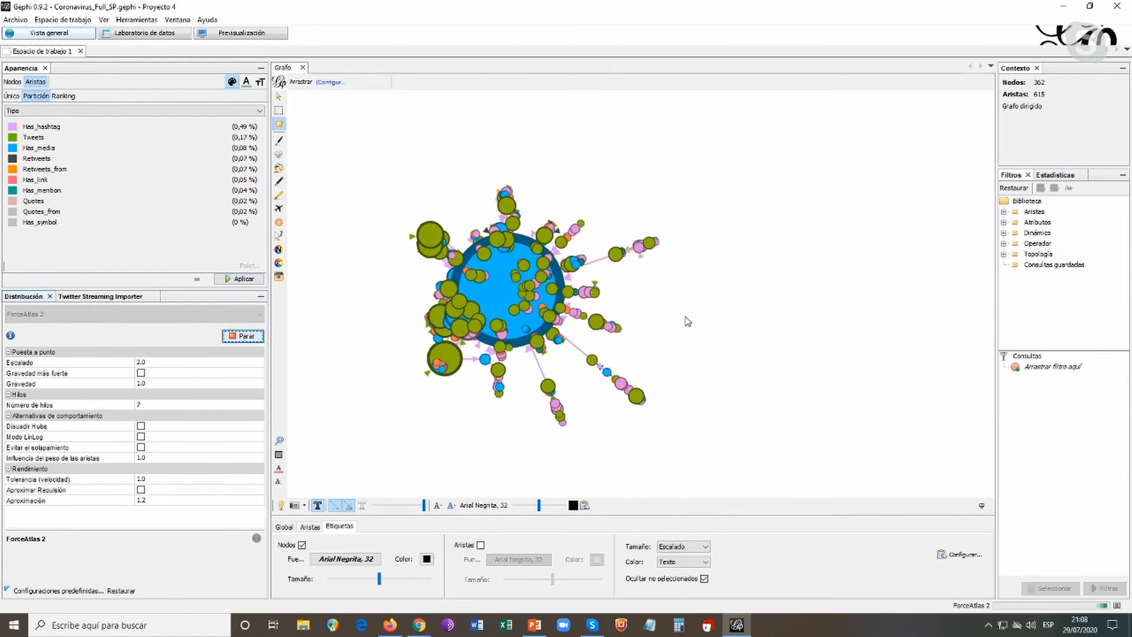
{"action": "left_click_drag", "start_coordinate": [701, 294], "coordinate": [753, 291]}
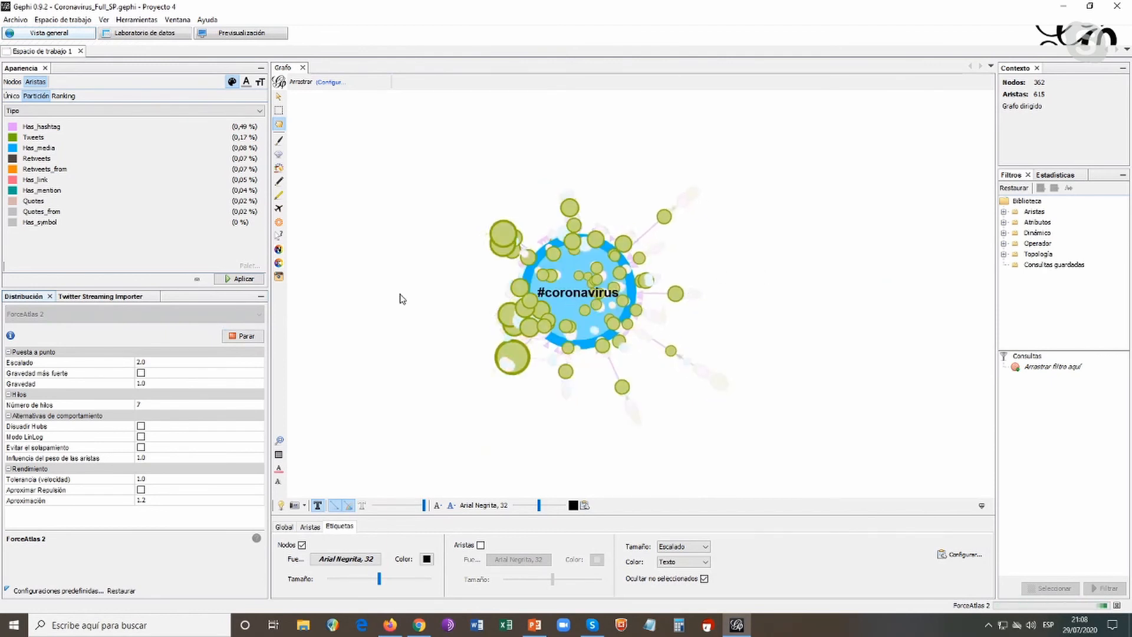
Apply Degree-ranked node sizes with a maximum of 100, followed by a reduced maximum of 70
{"action": "left_click", "coordinate": [12, 81]}
{"action": "left_click", "coordinate": [232, 81]}
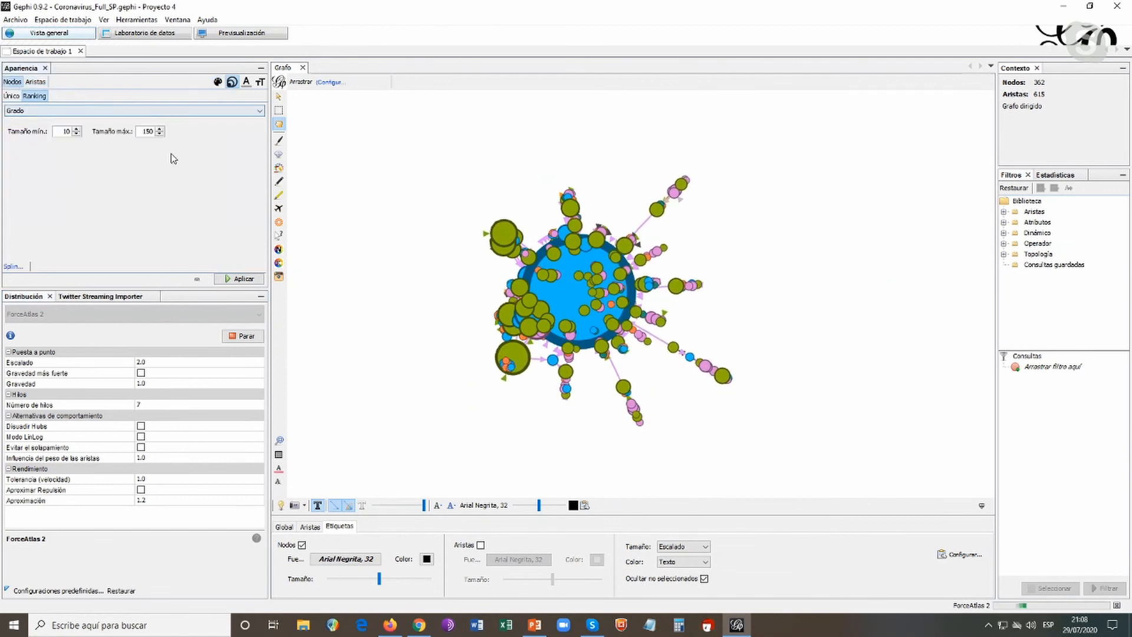
{"action": "double_click", "coordinate": [146, 131]}
{"action": "type", "text": "100"}
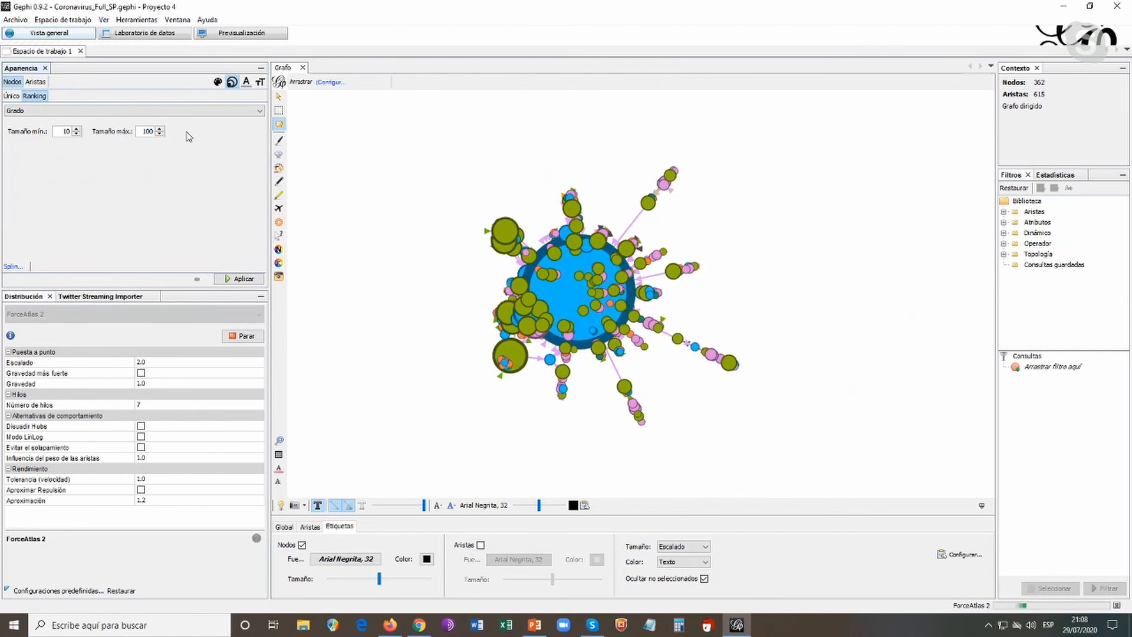
{"action": "left_click", "coordinate": [241, 279]}
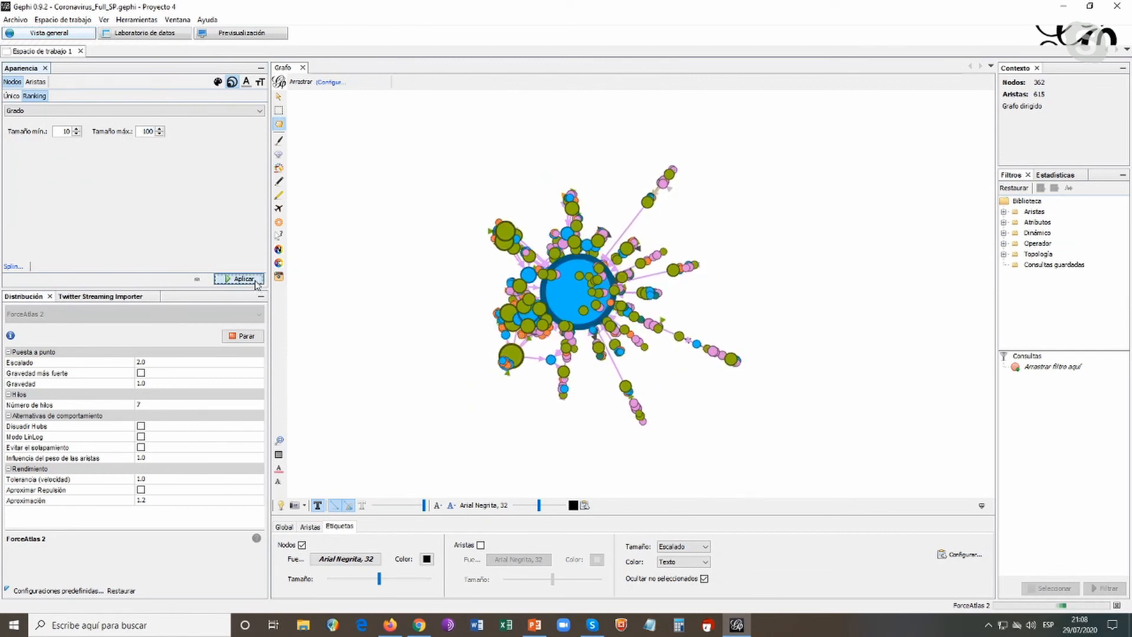
{"action": "double_click", "coordinate": [146, 132]}
{"action": "type", "text": "70"}
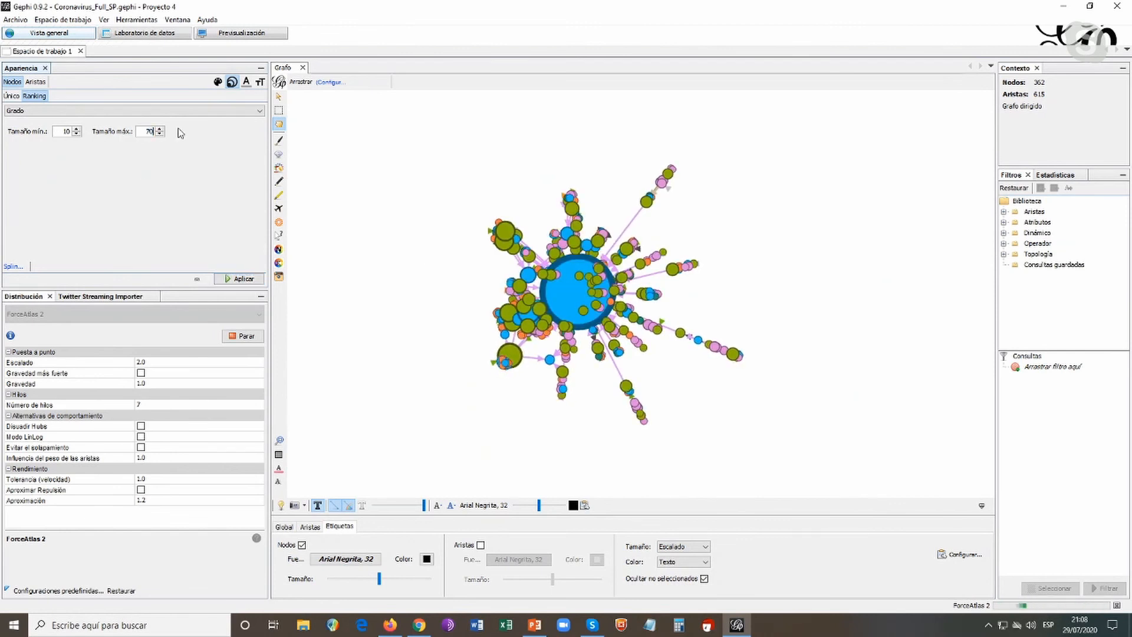
{"action": "left_click", "coordinate": [250, 280]}
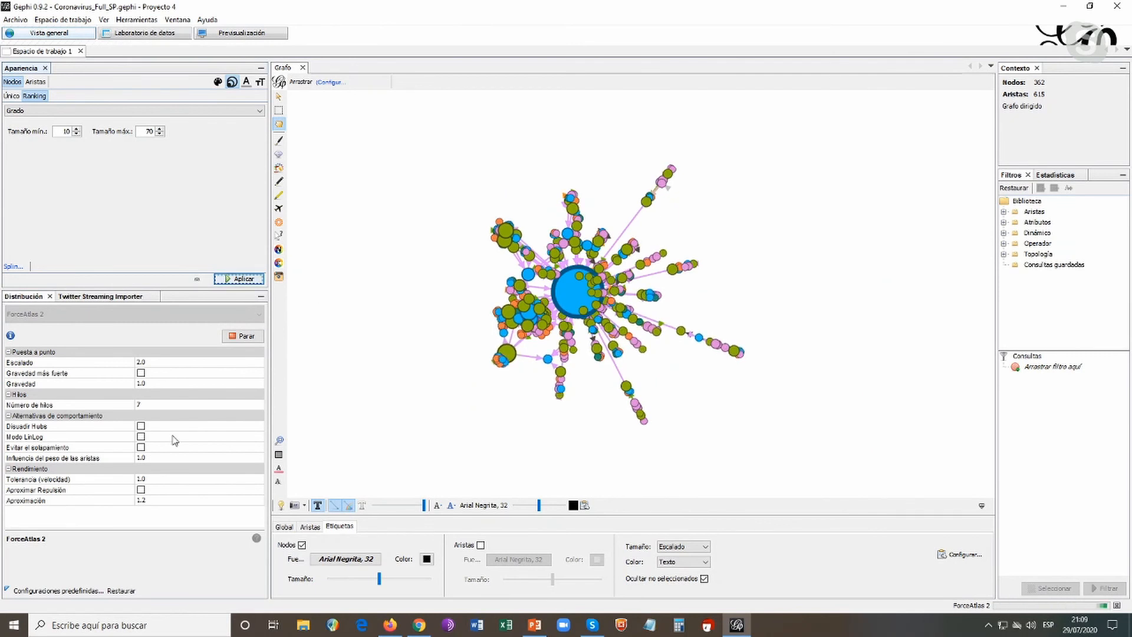
Enable overlap prevention in ForceAtlas 2, inspect the spread-out clusters and stop the layout
{"action": "left_click", "coordinate": [141, 448]}
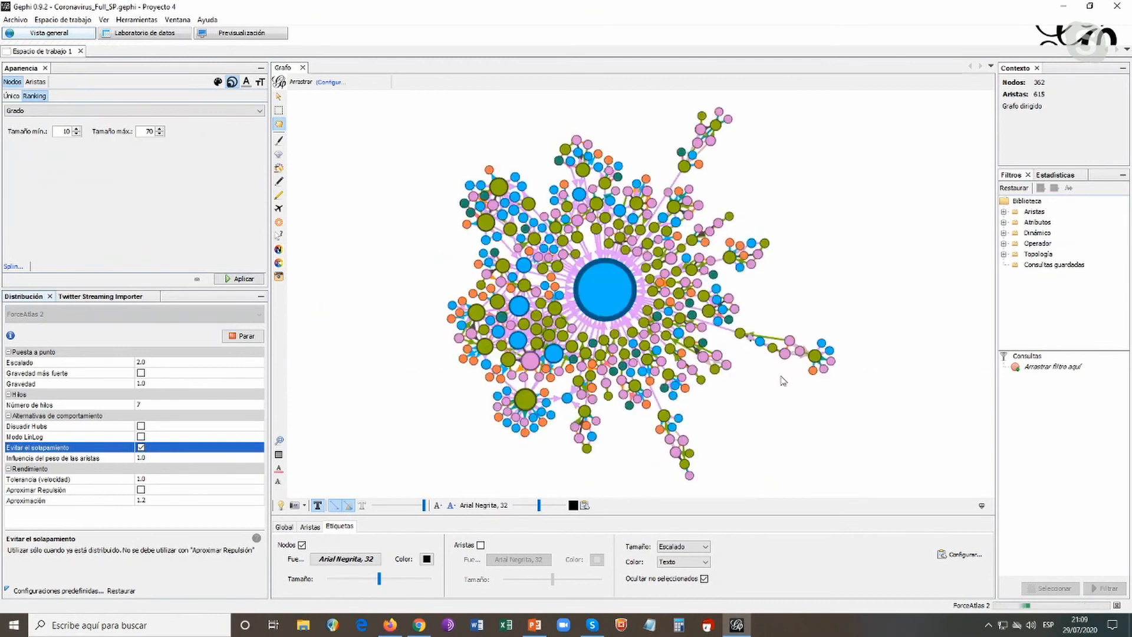
{"action": "mouse_move", "coordinate": [715, 128]}
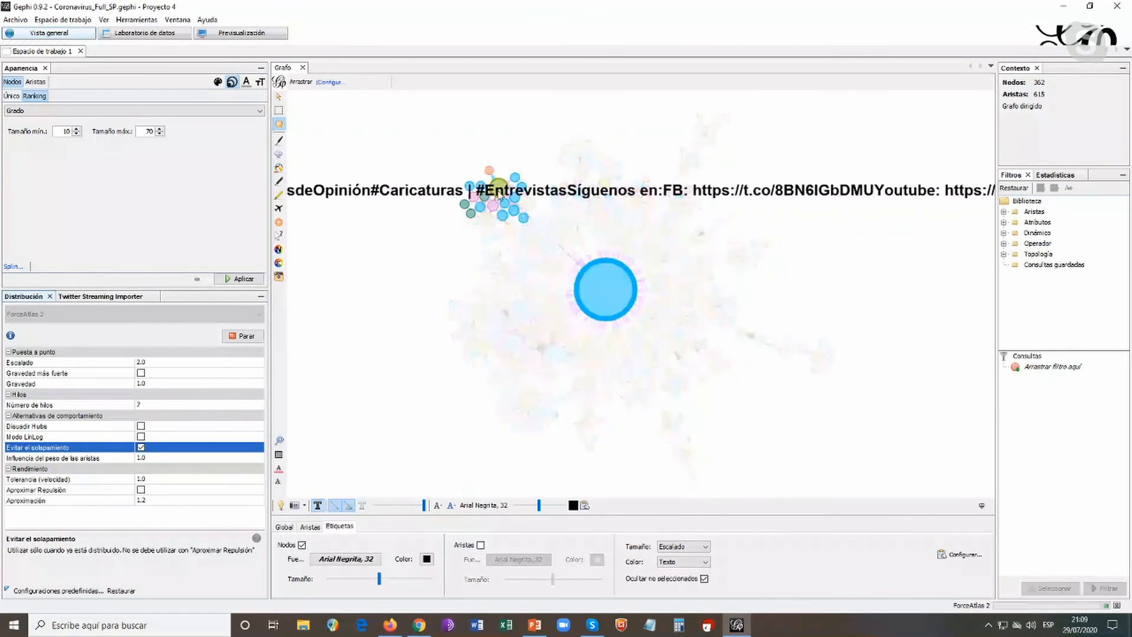
{"action": "mouse_move", "coordinate": [486, 228]}
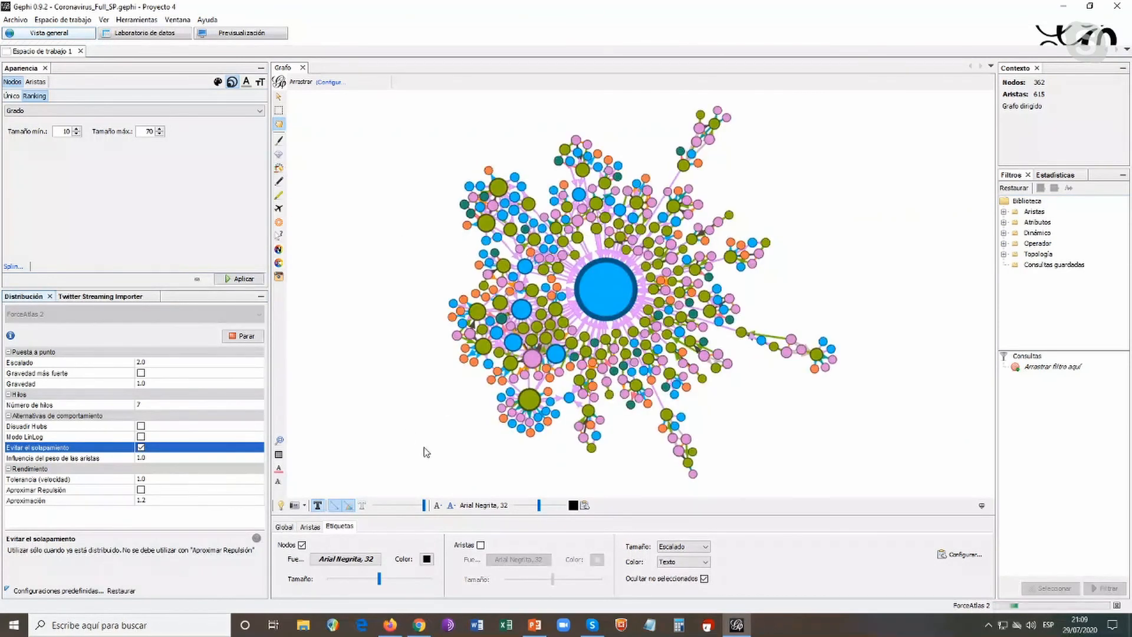
{"action": "mouse_move", "coordinate": [530, 401]}
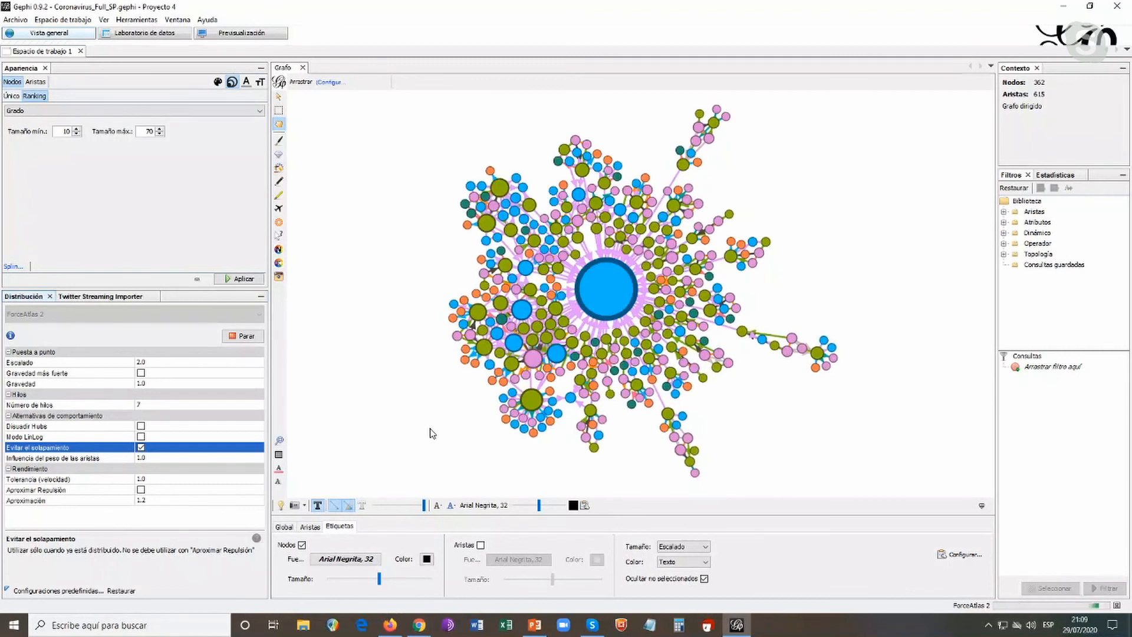
{"action": "scroll", "coordinate": [722, 294], "scroll_direction": "up", "scroll_amount": 3}
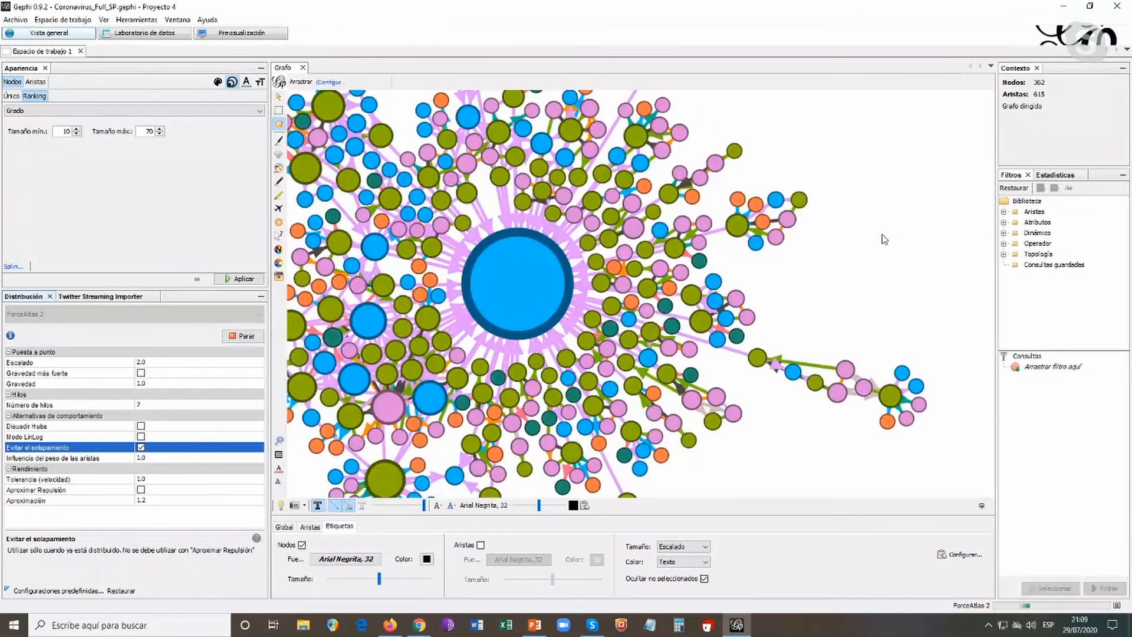
{"action": "scroll", "coordinate": [885, 240], "scroll_direction": "down", "scroll_amount": 2}
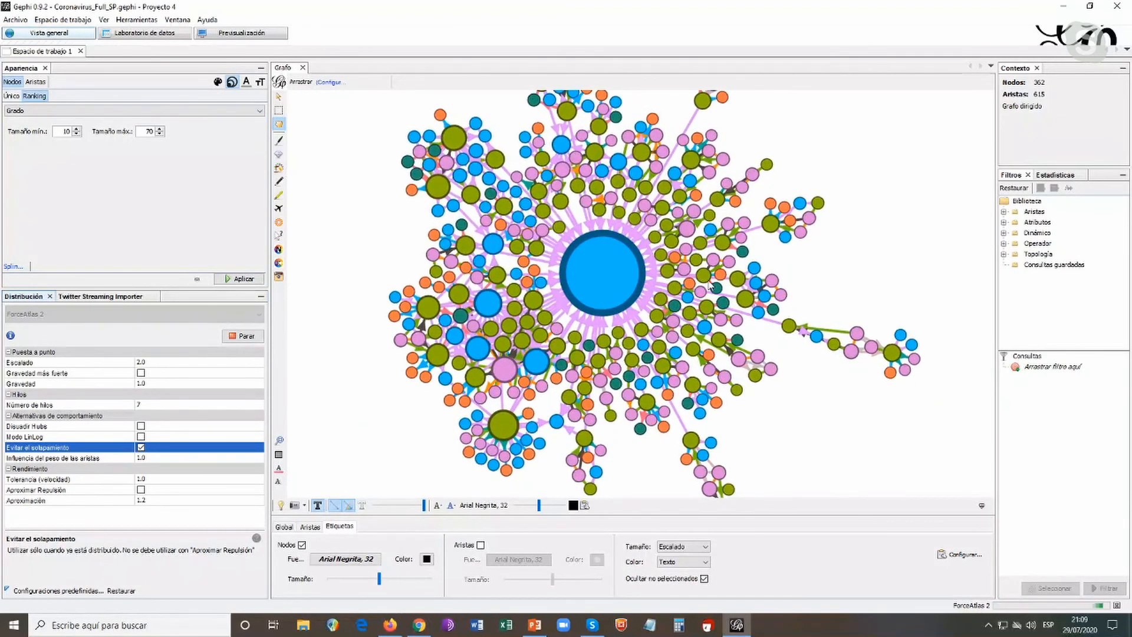
{"action": "left_click", "coordinate": [259, 334]}
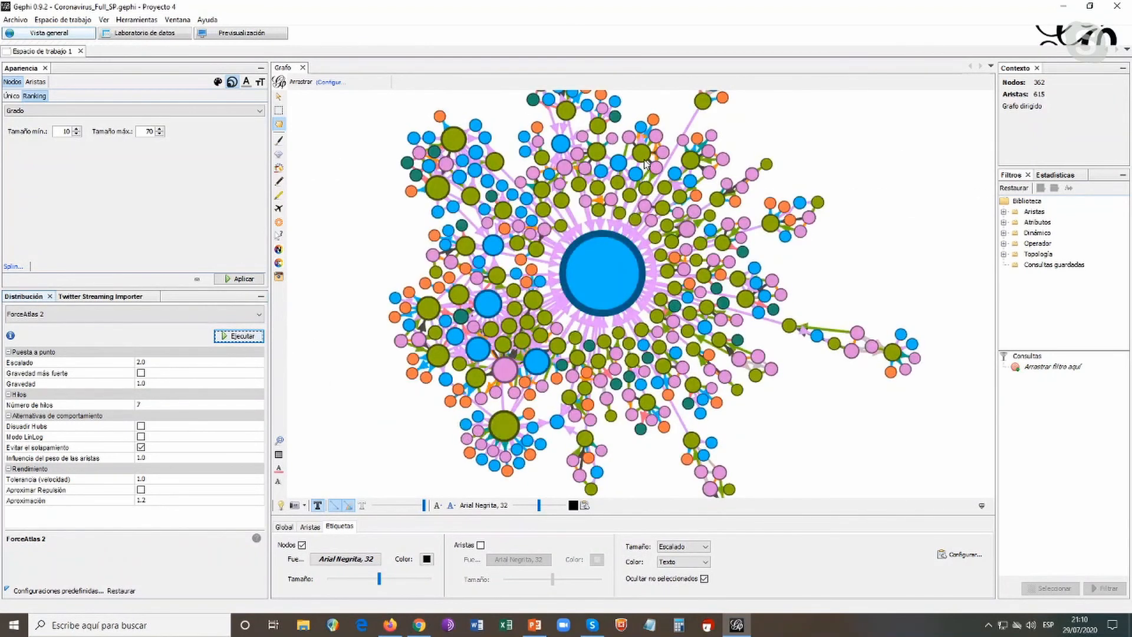
Run the Fruchterman Reingold layout on the network with its existing settings
{"action": "left_click", "coordinate": [261, 317]}
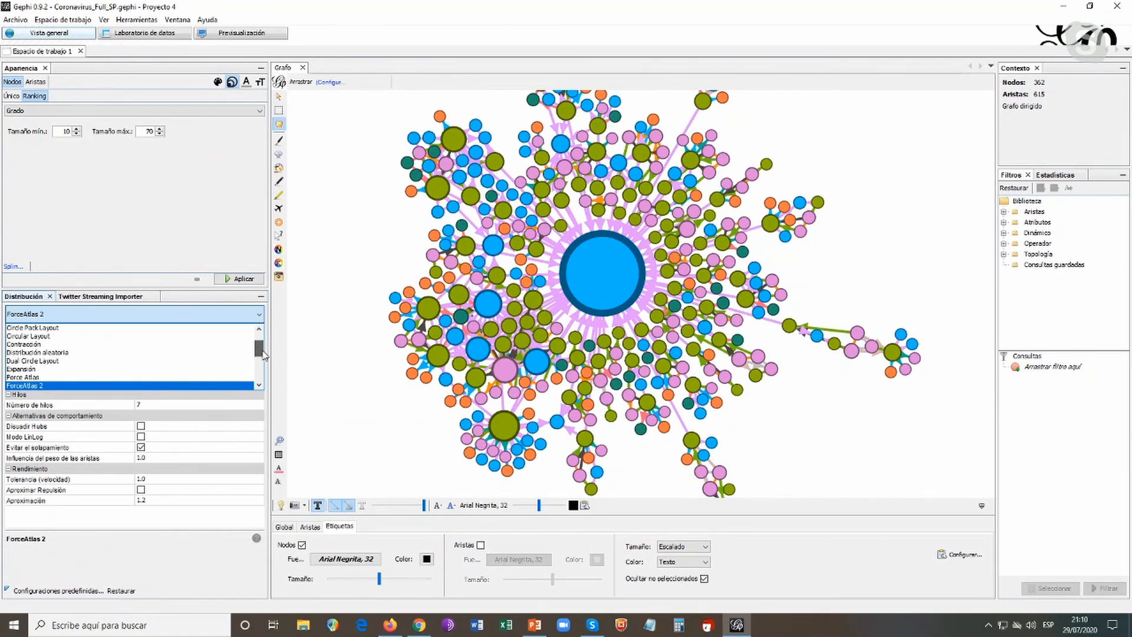
{"action": "left_click_drag", "start_coordinate": [260, 352], "coordinate": [263, 361]}
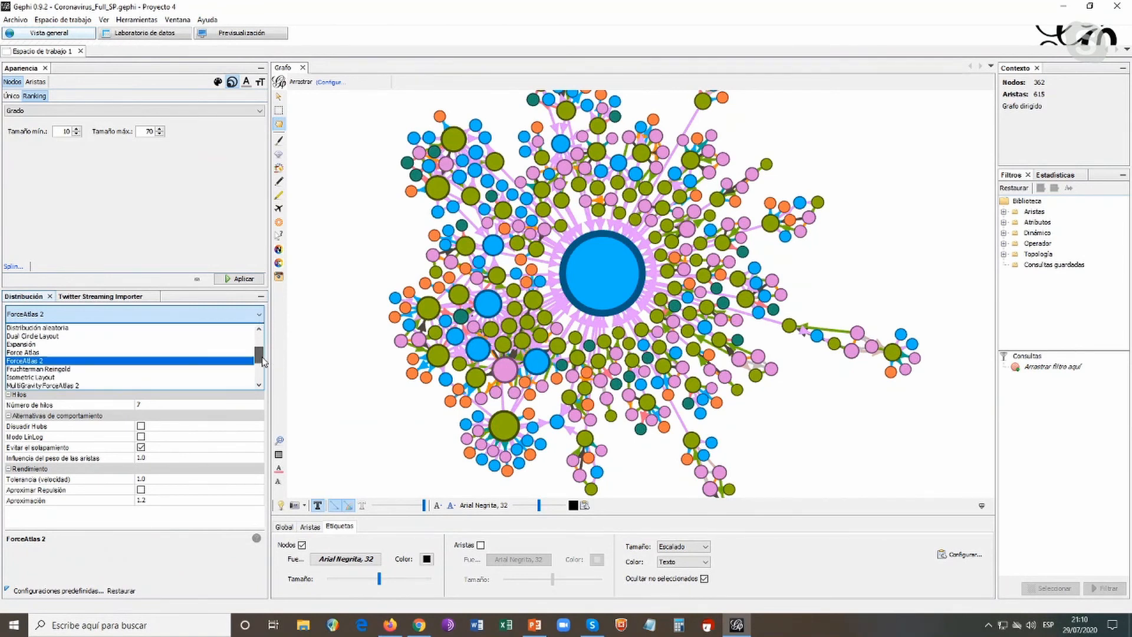
{"action": "left_click", "coordinate": [74, 370]}
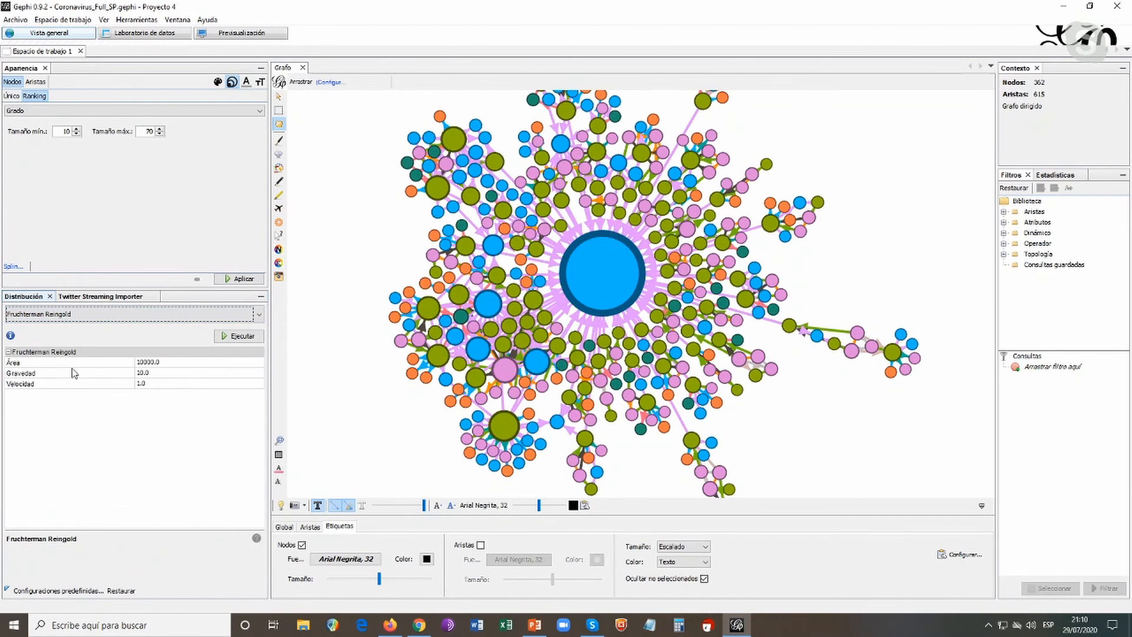
{"action": "left_click", "coordinate": [251, 338]}
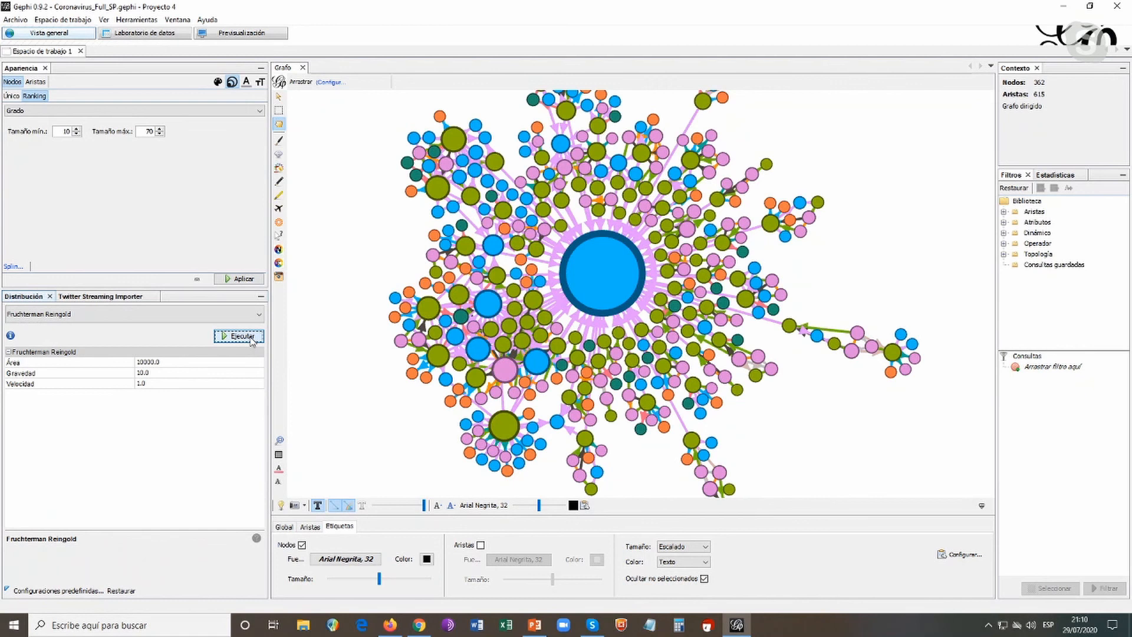
{"action": "scroll", "coordinate": [784, 238], "scroll_direction": "down", "scroll_amount": 5}
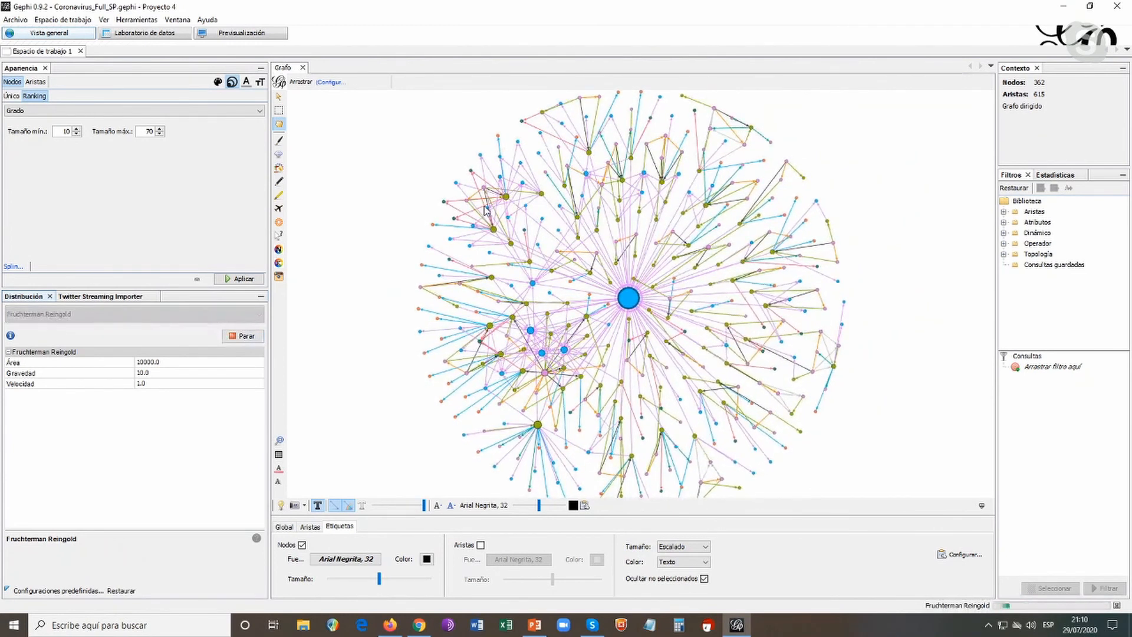
Examine the circular Fruchterman Reingold arrangement, including the central hub and the tweet nodes around it
{"action": "mouse_move", "coordinate": [630, 303]}
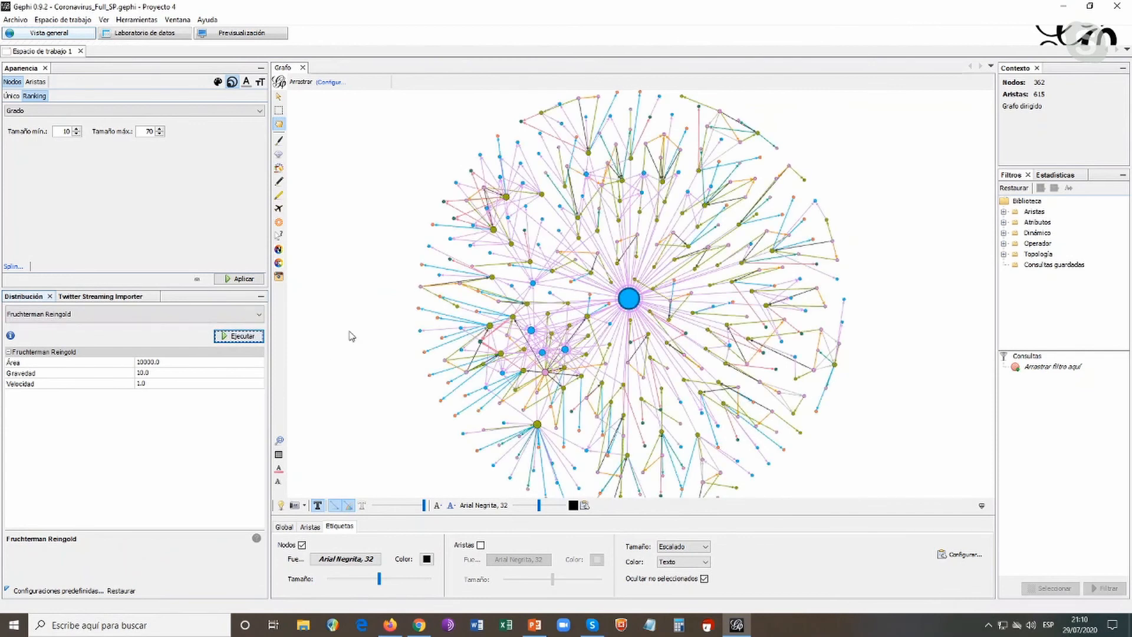
{"action": "scroll", "coordinate": [351, 335], "scroll_direction": "down", "scroll_amount": 1}
{"action": "scroll", "coordinate": [352, 335], "scroll_direction": "up", "scroll_amount": 1}
{"action": "scroll", "coordinate": [352, 335], "scroll_direction": "up", "scroll_amount": 1}
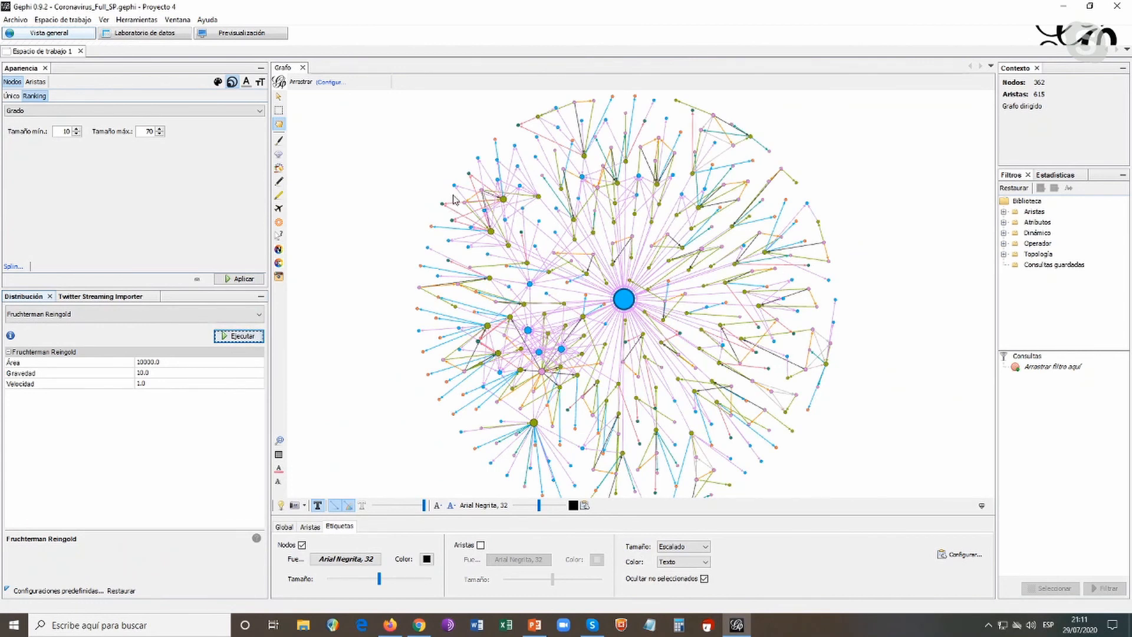
{"action": "scroll", "coordinate": [395, 212], "scroll_direction": "up", "scroll_amount": 2}
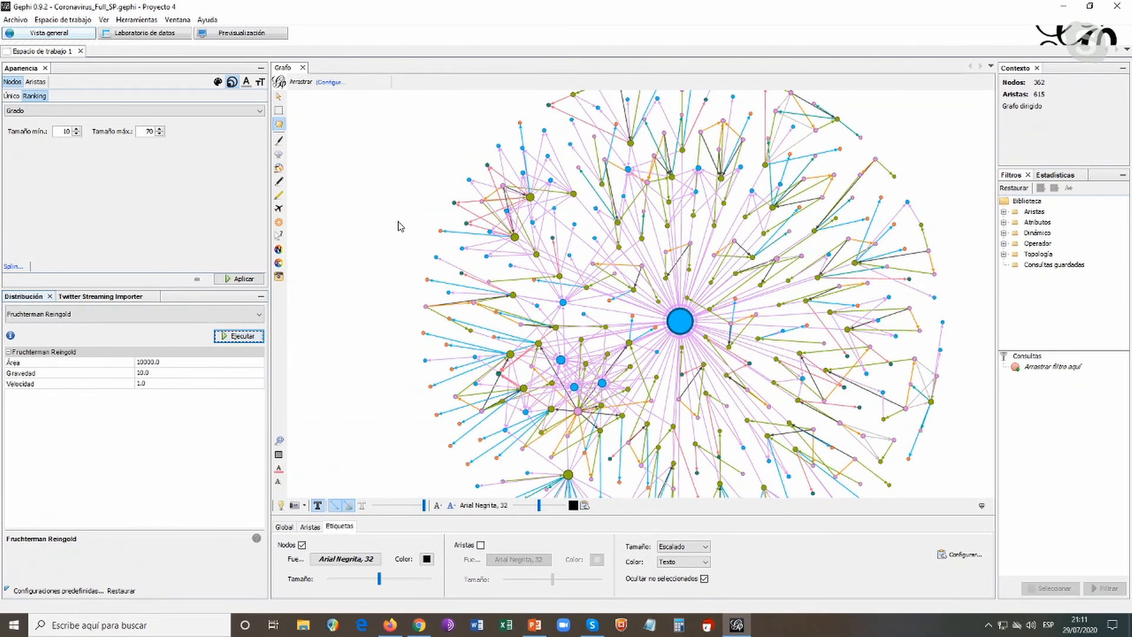
{"action": "mouse_move", "coordinate": [706, 383]}
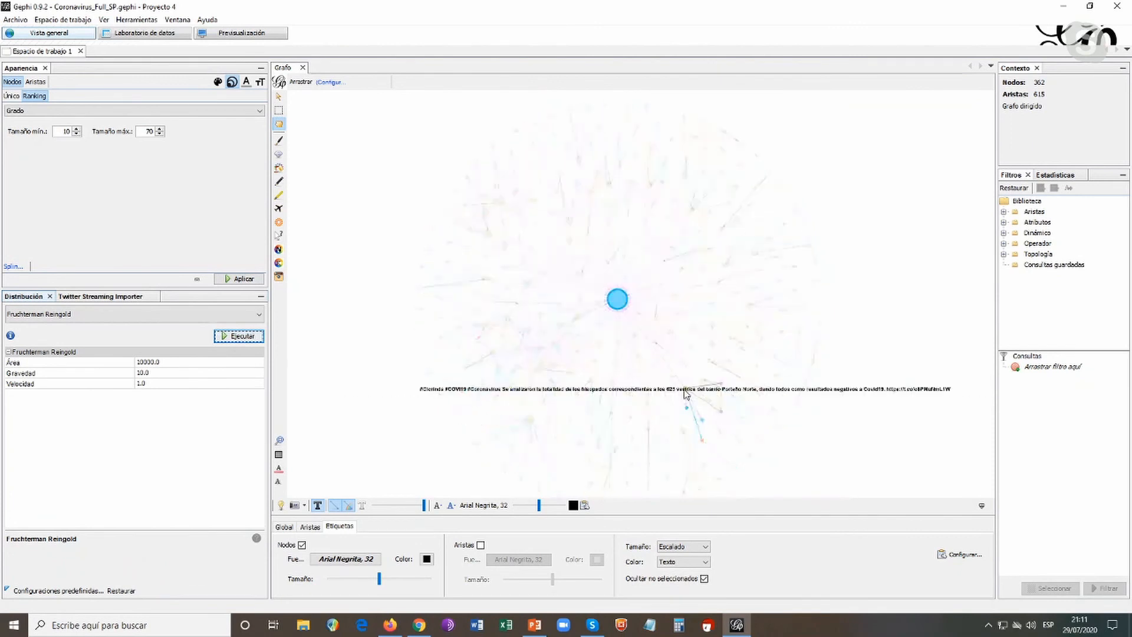
{"action": "scroll", "coordinate": [910, 420], "scroll_direction": "up", "scroll_amount": 2}
{"action": "left_click_drag", "start_coordinate": [858, 353], "coordinate": [963, 346]}
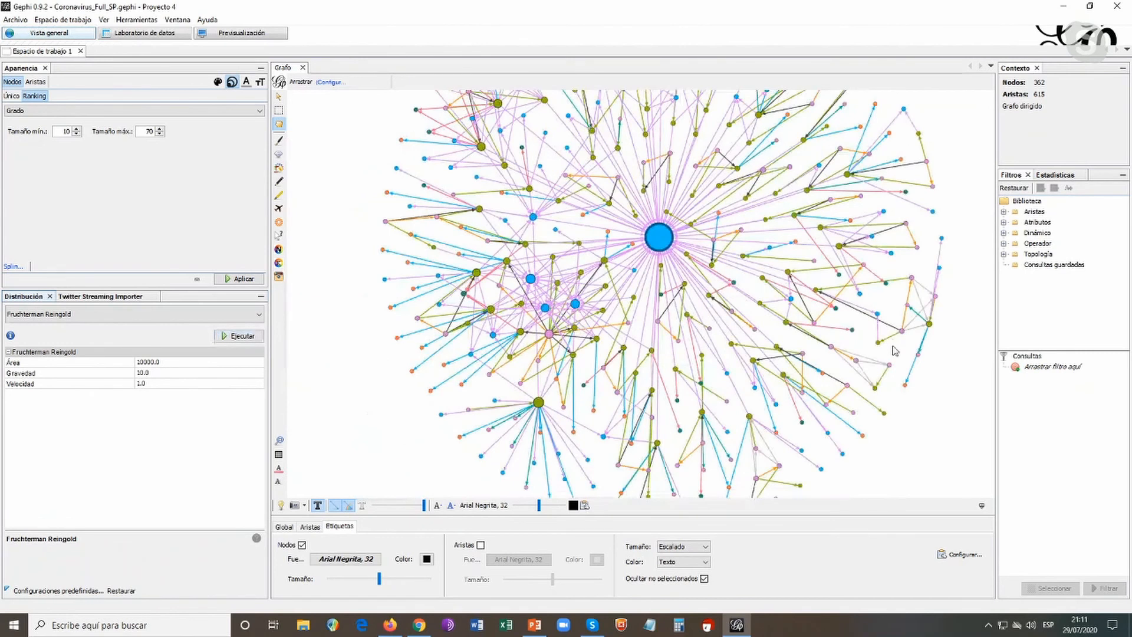
{"action": "scroll", "coordinate": [895, 350], "scroll_direction": "down", "scroll_amount": 1}
{"action": "left_click_drag", "start_coordinate": [946, 188], "coordinate": [940, 193]}
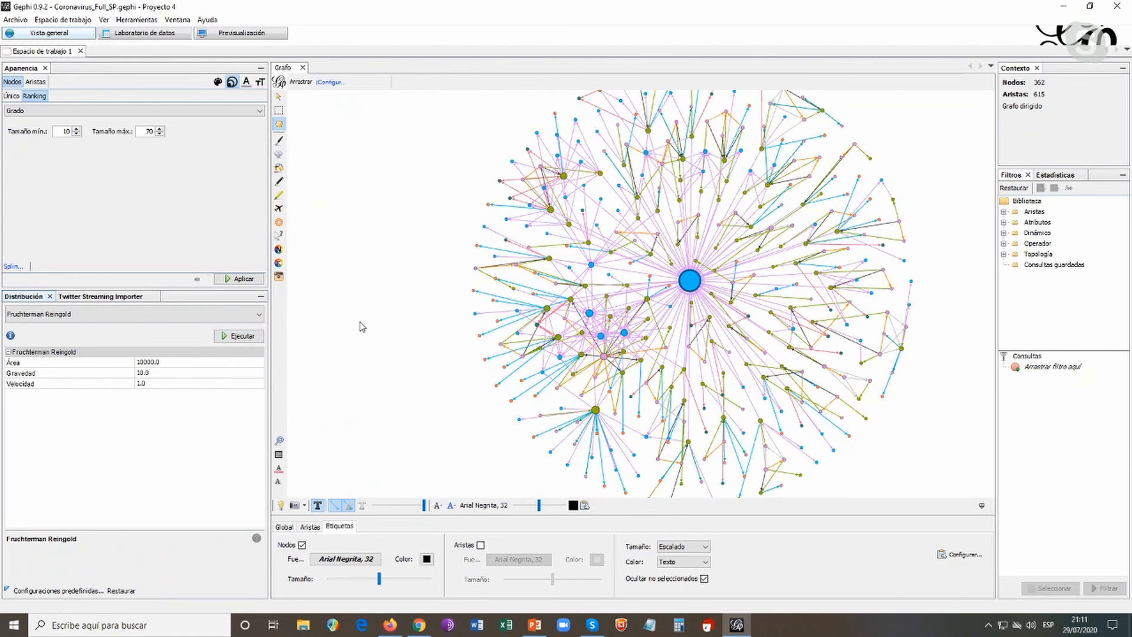
Run the Yifan Hu layout on the network and inspect the node clusters around the central hub
{"action": "left_click", "coordinate": [259, 319]}
{"action": "scroll", "coordinate": [167, 366], "scroll_direction": "down", "scroll_amount": 1}
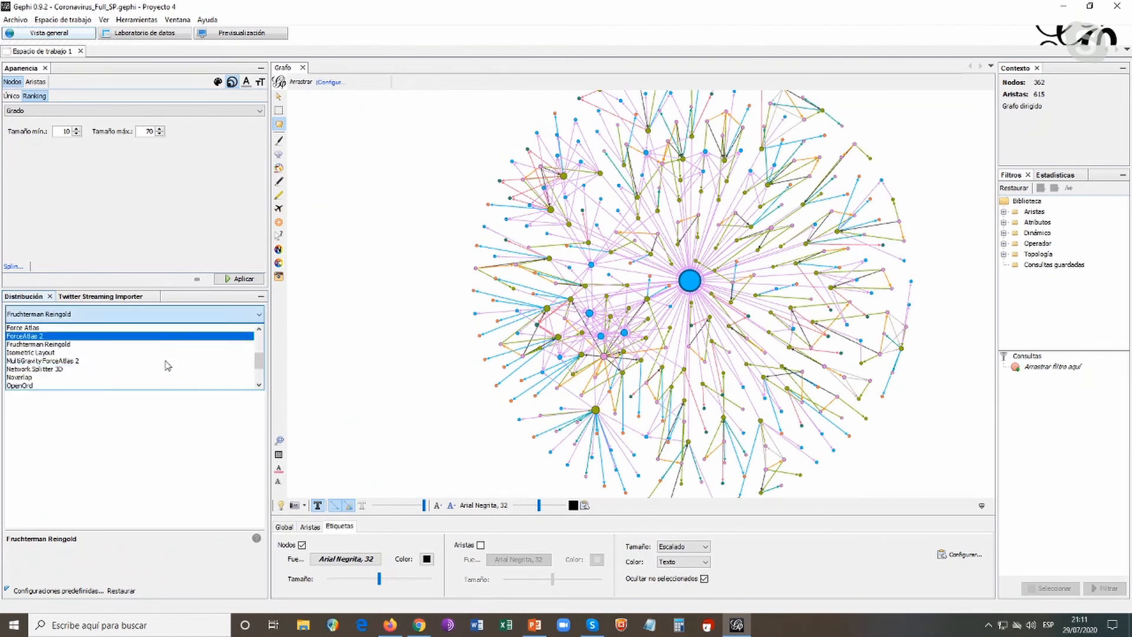
{"action": "scroll", "coordinate": [167, 366], "scroll_direction": "down", "scroll_amount": 2}
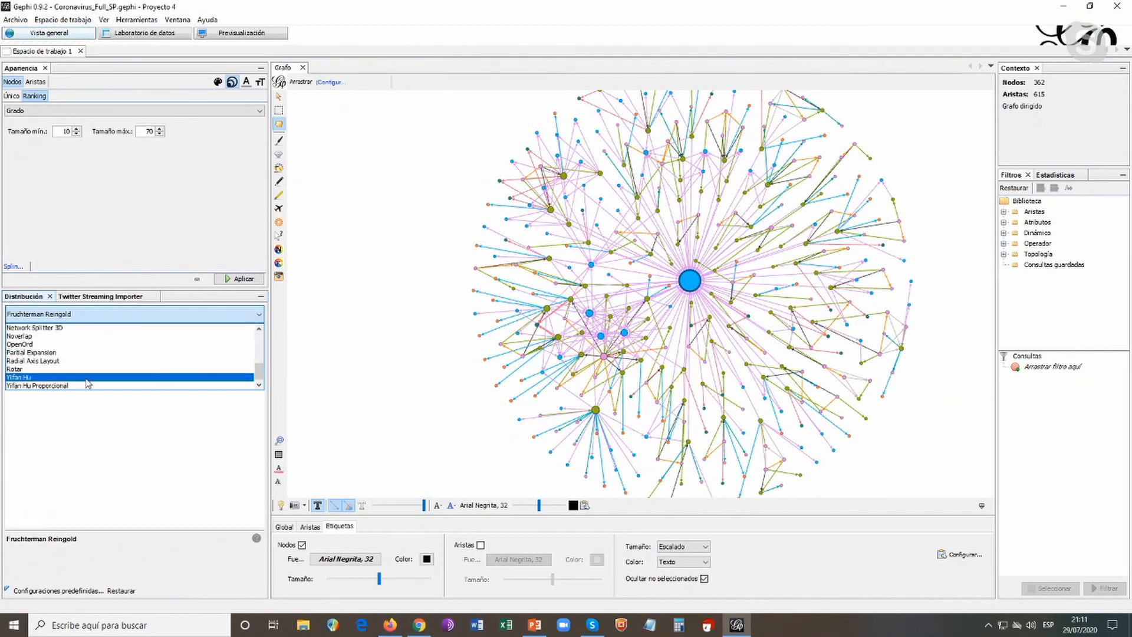
{"action": "left_click", "coordinate": [53, 379]}
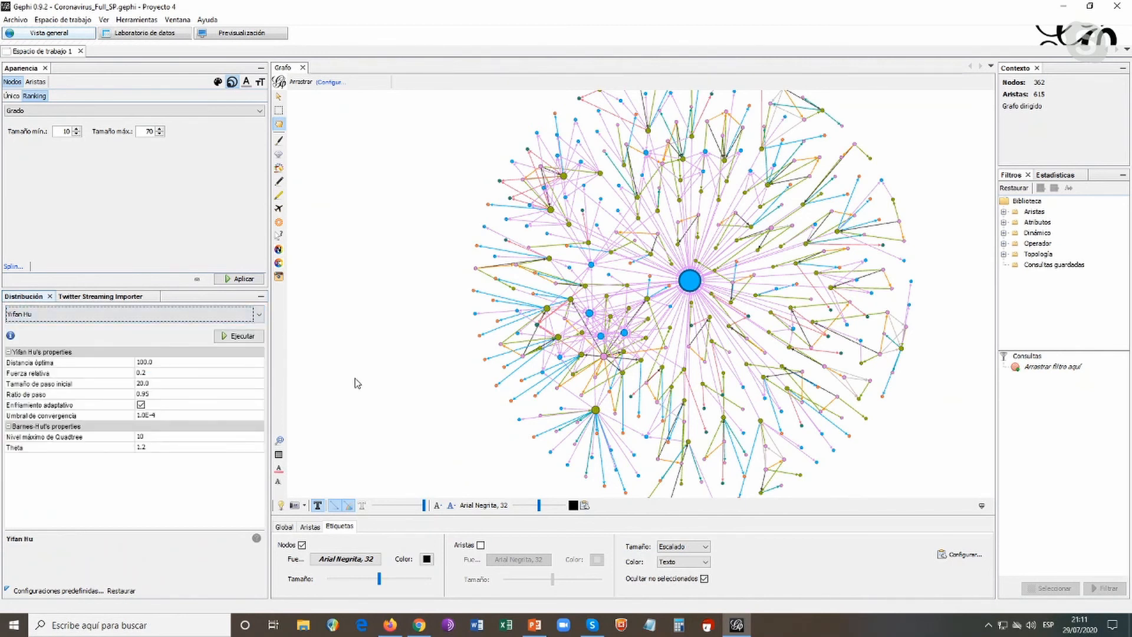
{"action": "left_click", "coordinate": [239, 335]}
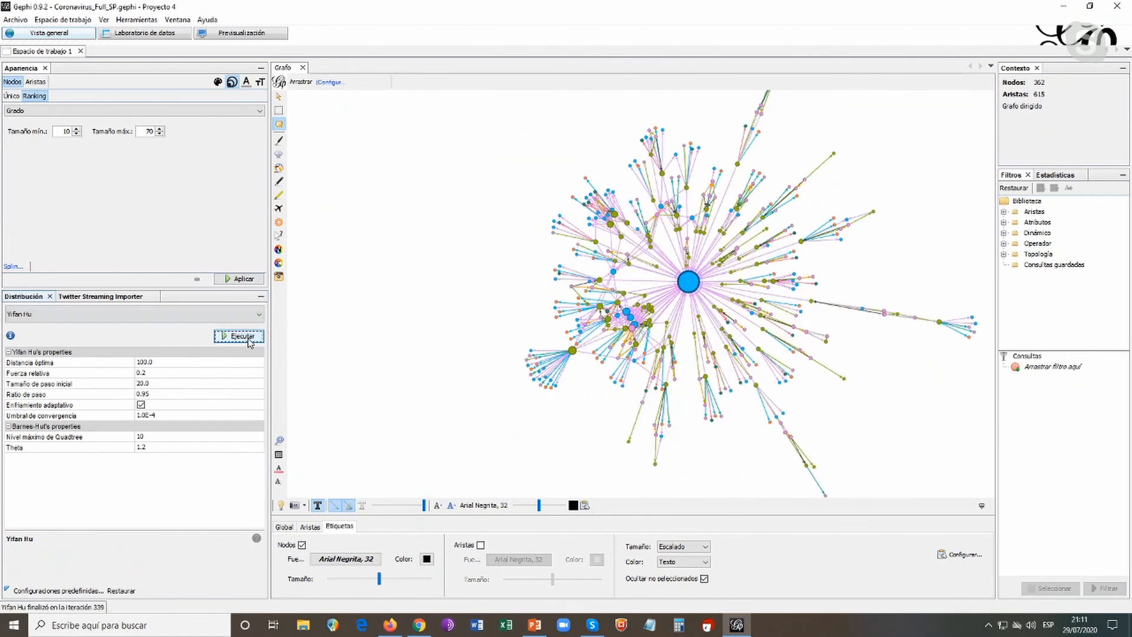
{"action": "left_click_drag", "start_coordinate": [461, 291], "coordinate": [344, 304]}
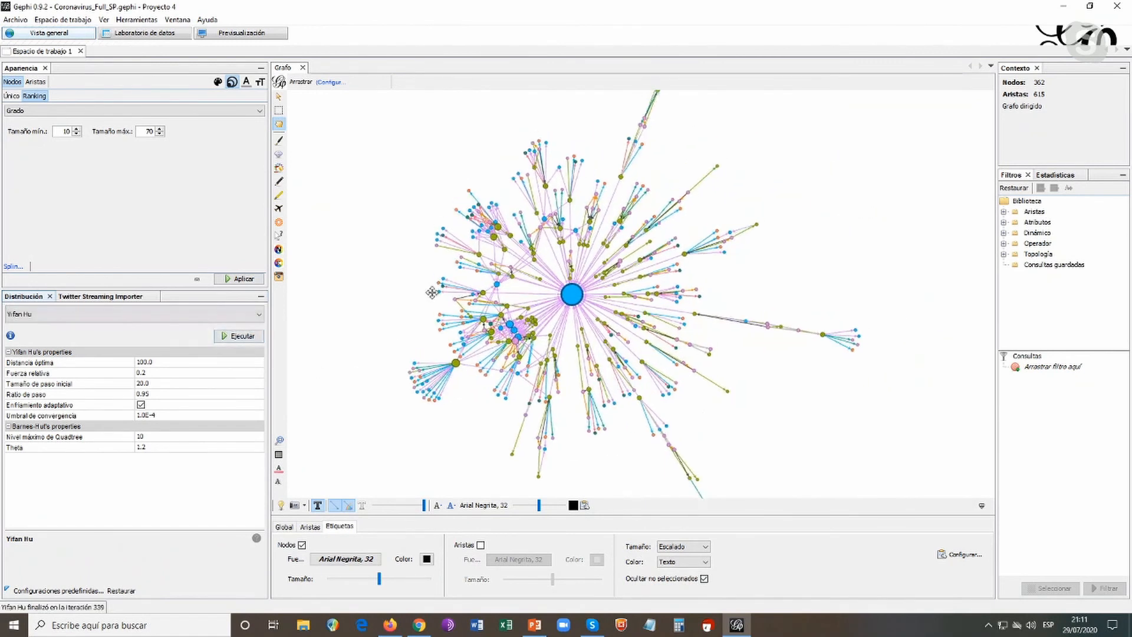
{"action": "scroll", "coordinate": [807, 312], "scroll_direction": "up", "scroll_amount": 3}
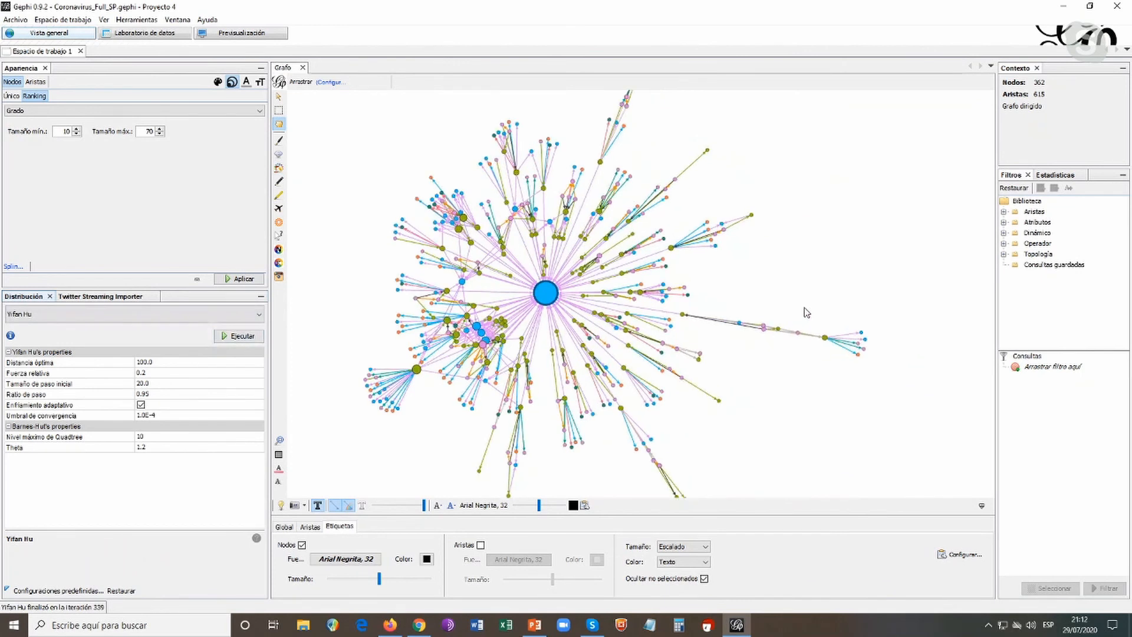
{"action": "scroll", "coordinate": [806, 312], "scroll_direction": "up", "scroll_amount": 1}
{"action": "left_click_drag", "start_coordinate": [620, 290], "coordinate": [776, 275]}
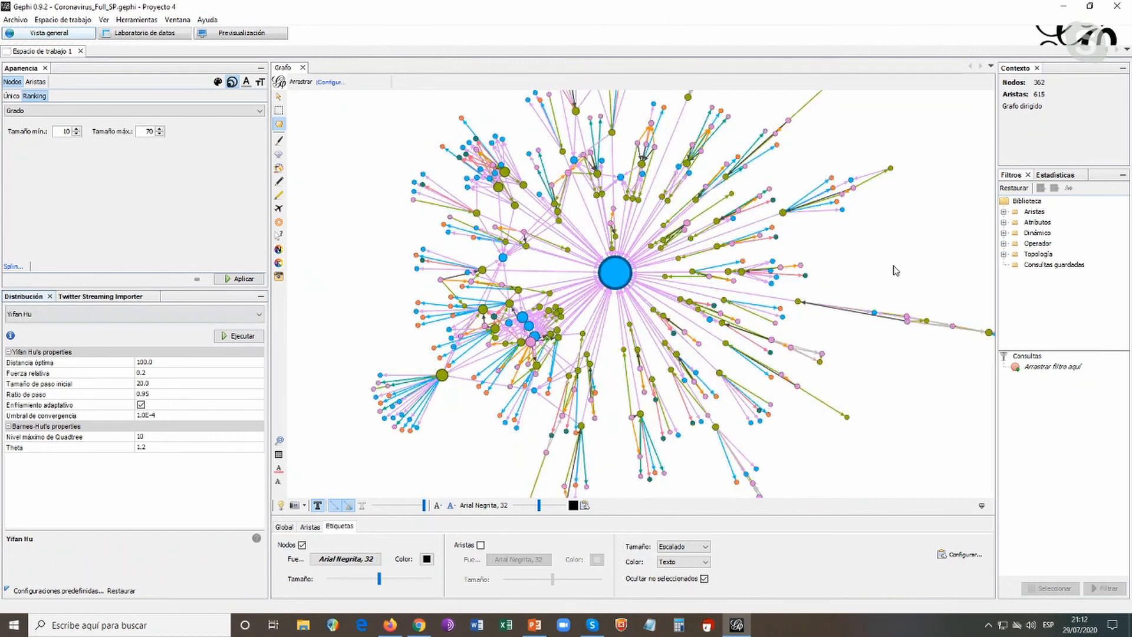
{"action": "mouse_move", "coordinate": [444, 383]}
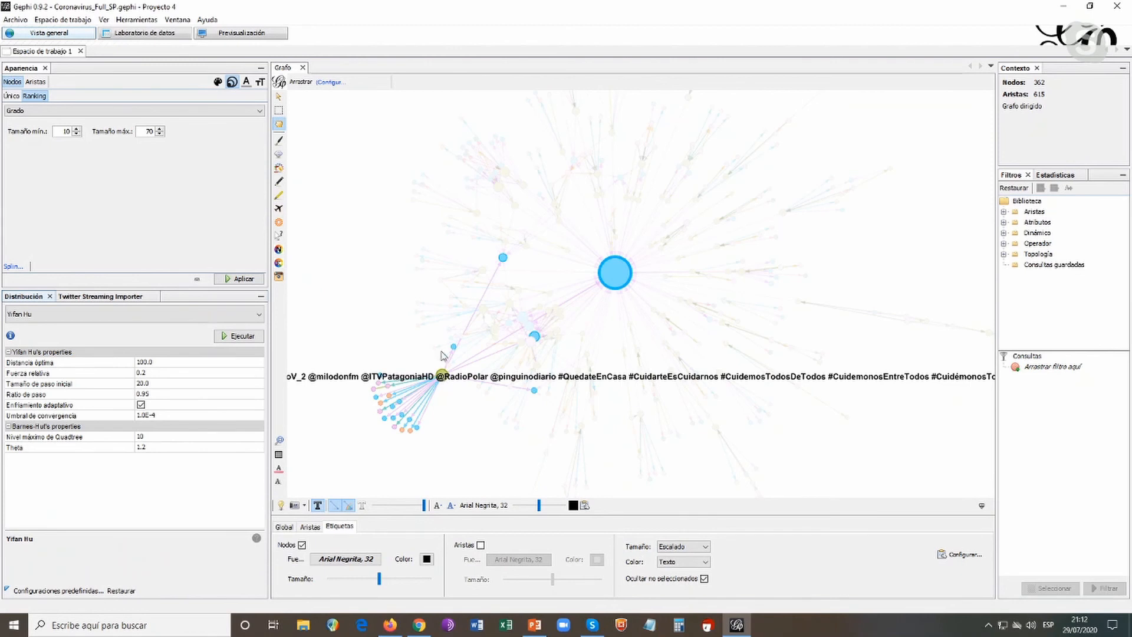
{"action": "mouse_move", "coordinate": [477, 216]}
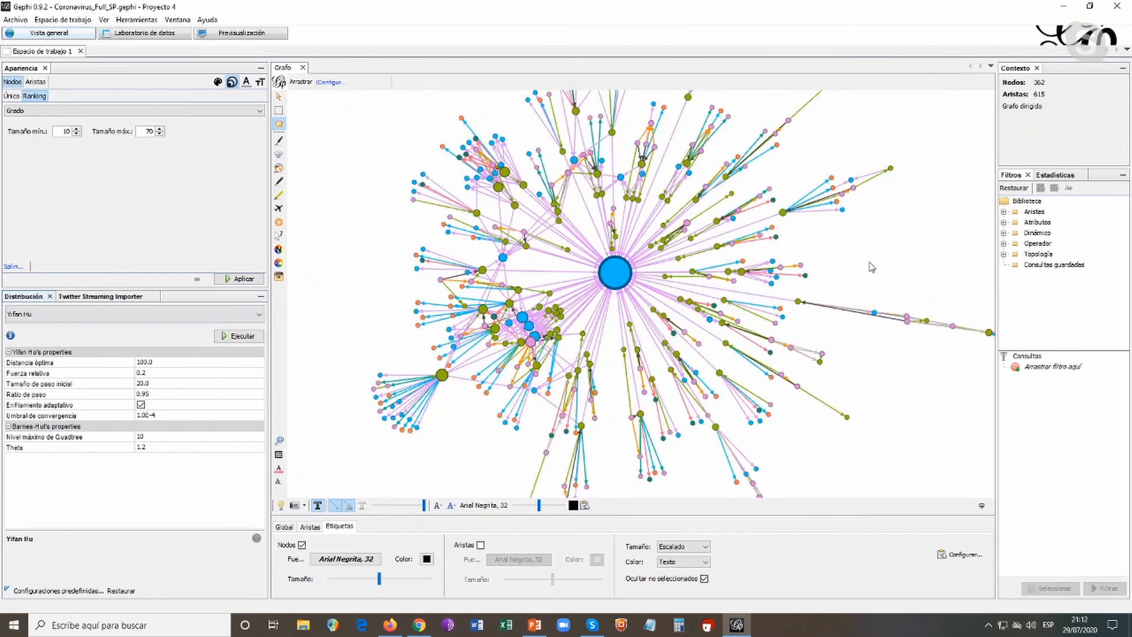
Add the edge type filter (Tipo de arista) from the Aristas category to the filter queries
{"action": "scroll", "coordinate": [870, 264], "scroll_direction": "down", "scroll_amount": 1}
{"action": "left_click_drag", "start_coordinate": [907, 221], "coordinate": [897, 226]}
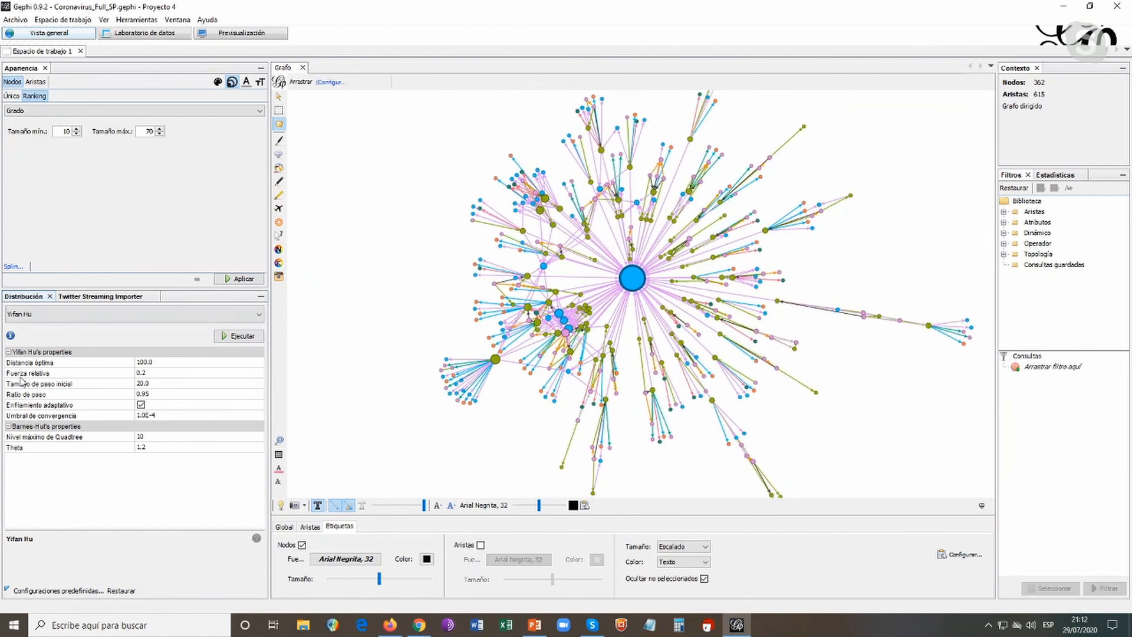
{"action": "mouse_move", "coordinate": [11, 337]}
{"action": "left_click", "coordinate": [1004, 212]}
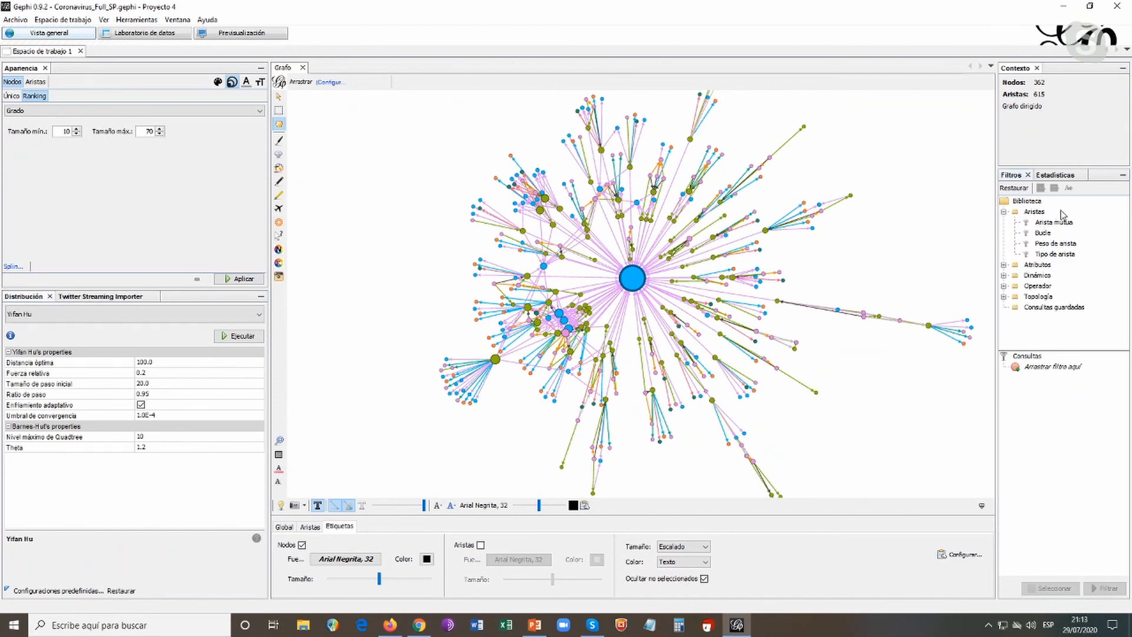
{"action": "left_click", "coordinate": [1074, 255]}
{"action": "left_click_drag", "start_coordinate": [1061, 258], "coordinate": [1056, 381]}
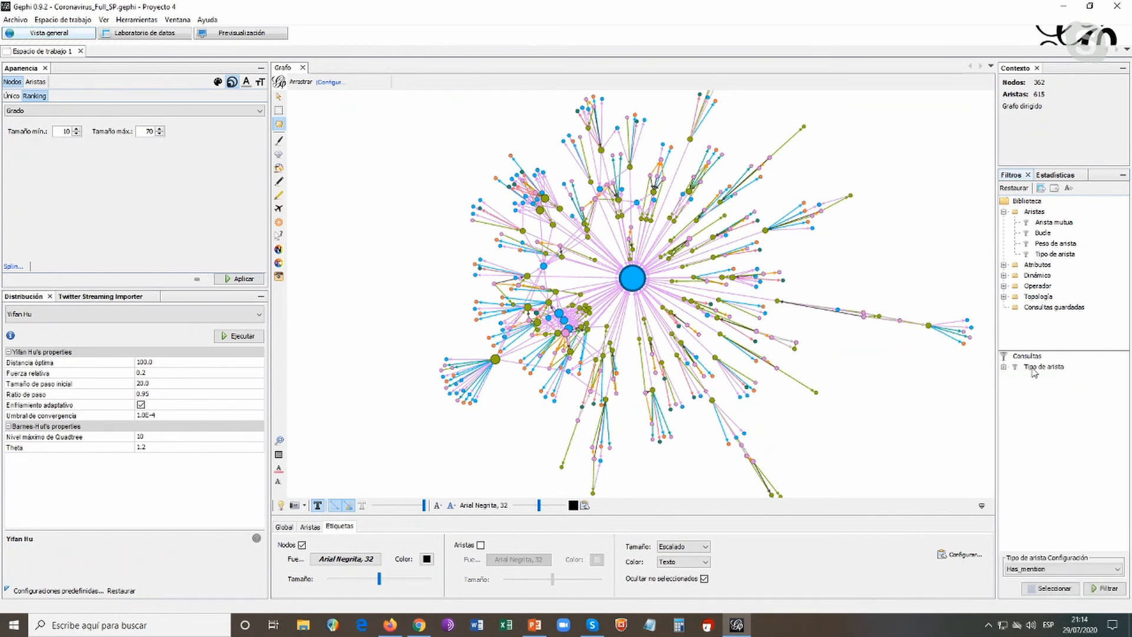
Set the edge type filter to Retweets, apply it to inspect the retweet connections, and stop the filter
{"action": "left_click", "coordinate": [1118, 569]}
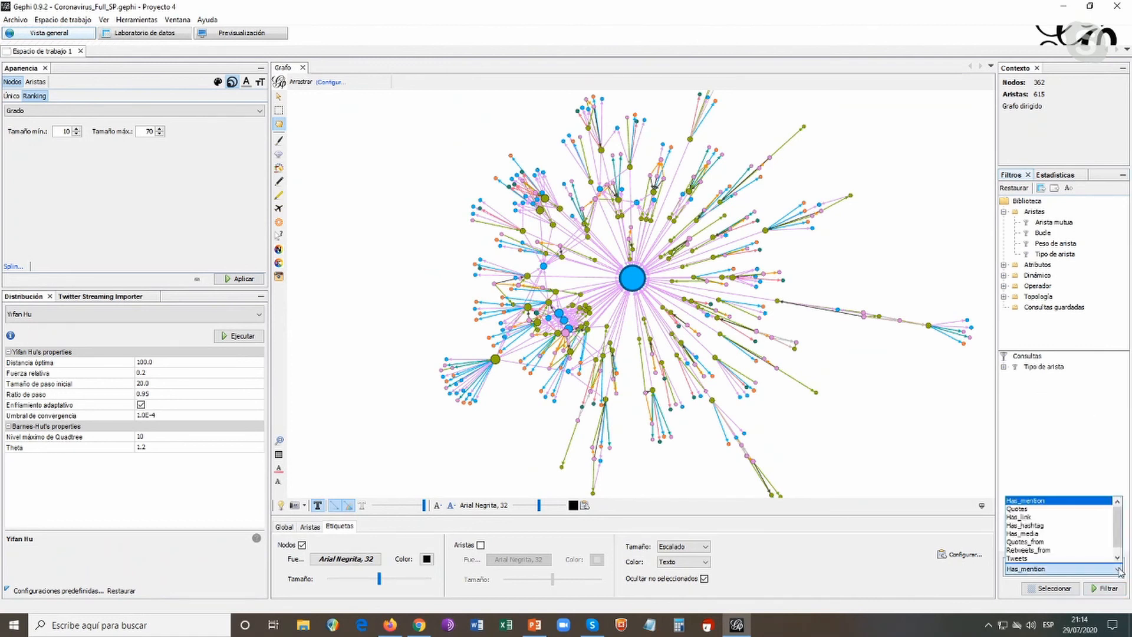
{"action": "mouse_move", "coordinate": [1119, 536]}
{"action": "left_mouse_down"}
{"action": "mouse_move", "coordinate": [1119, 548]}
{"action": "mouse_move", "coordinate": [1120, 524]}
{"action": "mouse_move", "coordinate": [1120, 548]}
{"action": "left_mouse_up"}
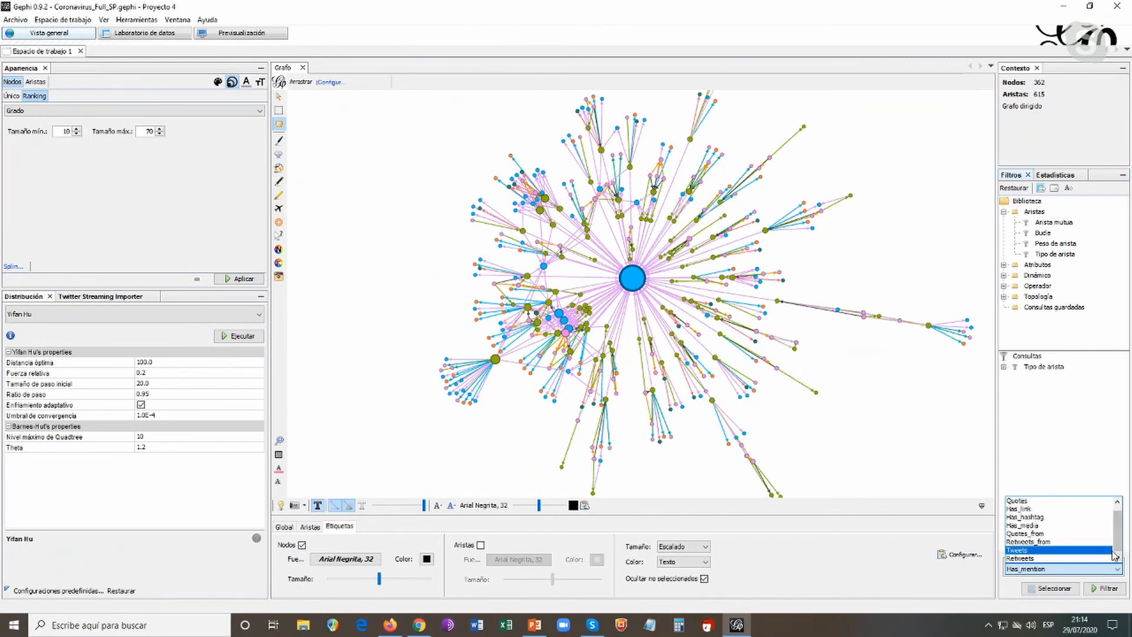
{"action": "left_click", "coordinate": [1020, 559]}
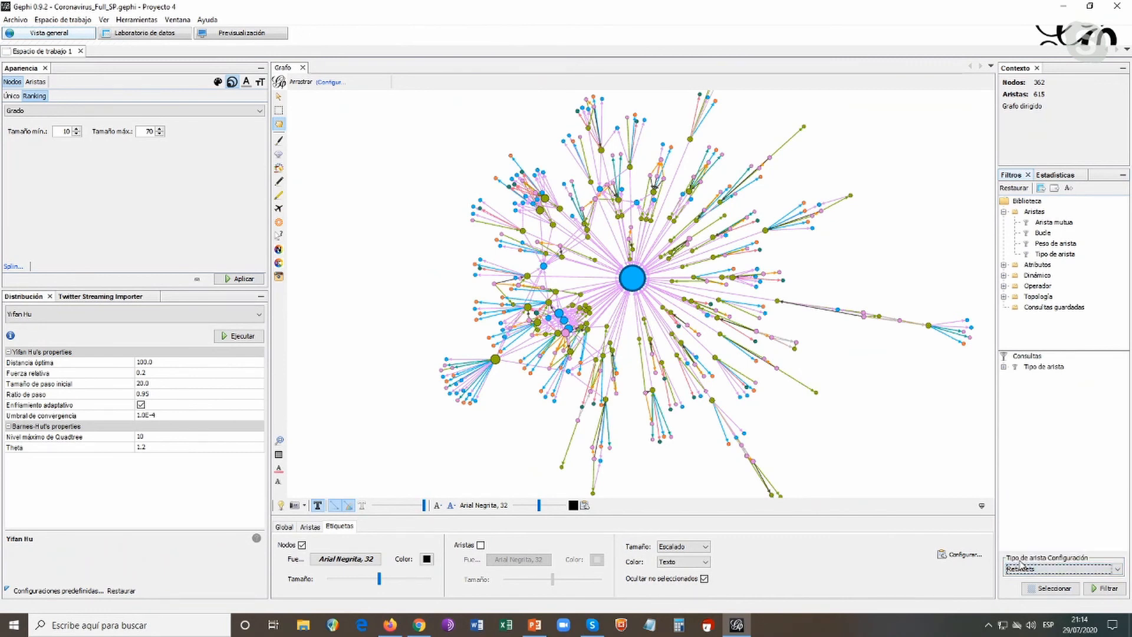
{"action": "left_click", "coordinate": [1105, 588]}
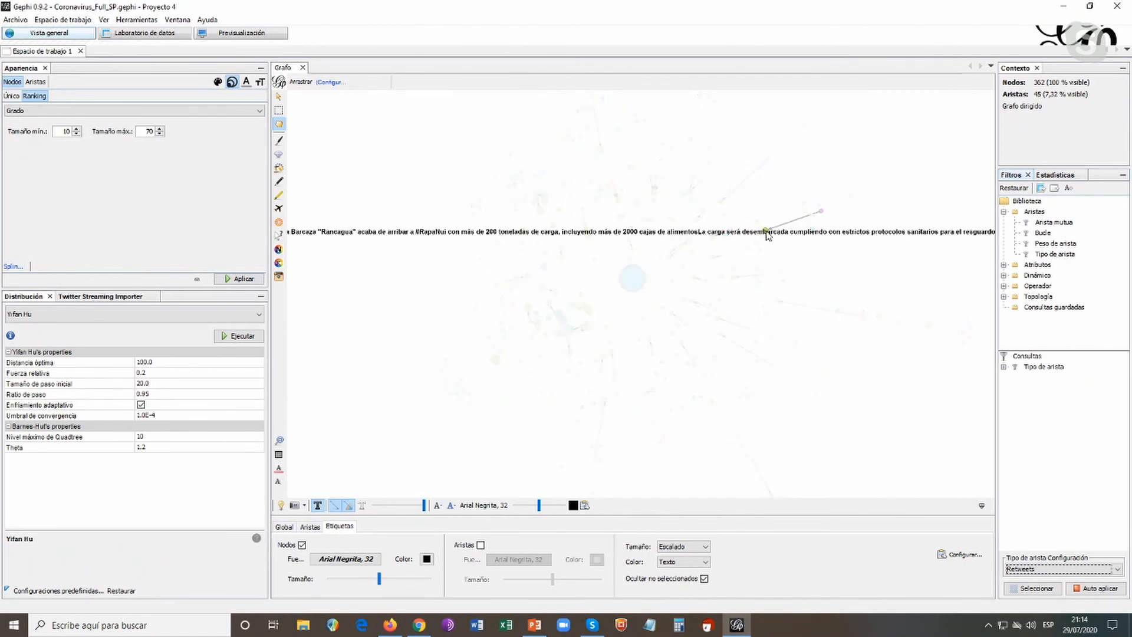
{"action": "left_click", "coordinate": [1119, 590]}
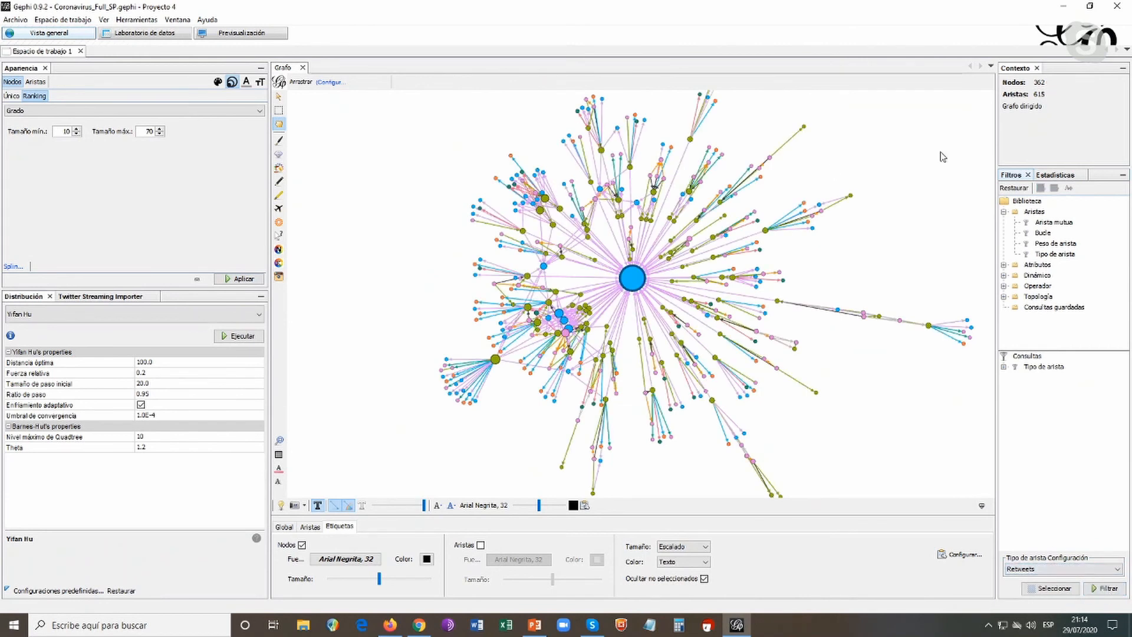
Render the network in the preview with the default preset (Por defecto)
{"action": "left_click", "coordinate": [253, 35]}
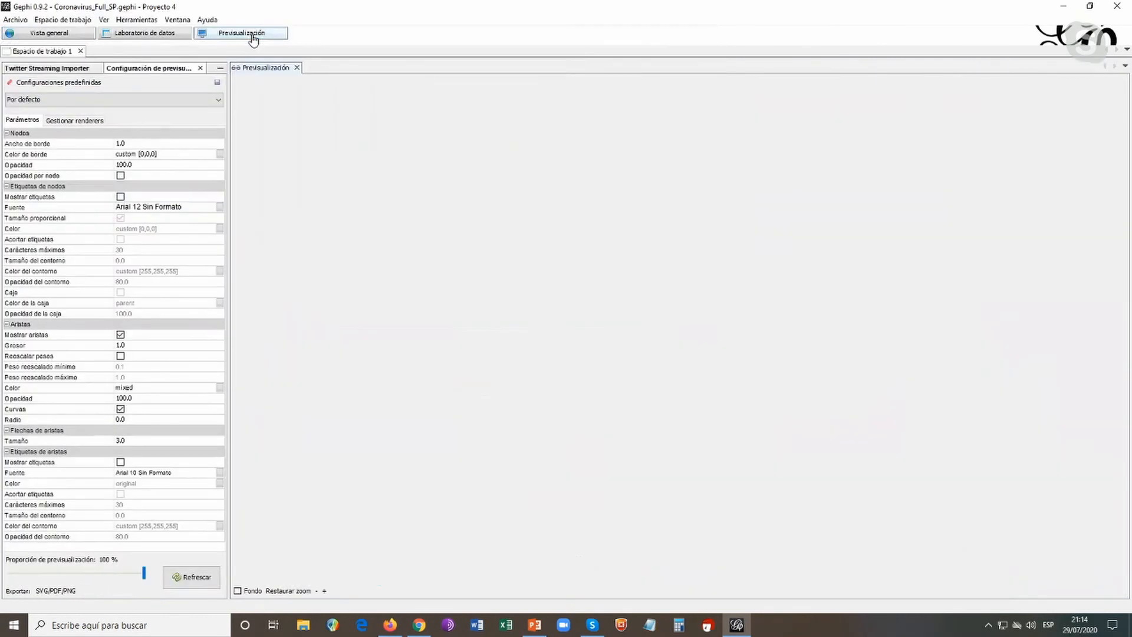
{"action": "left_click", "coordinate": [190, 577]}
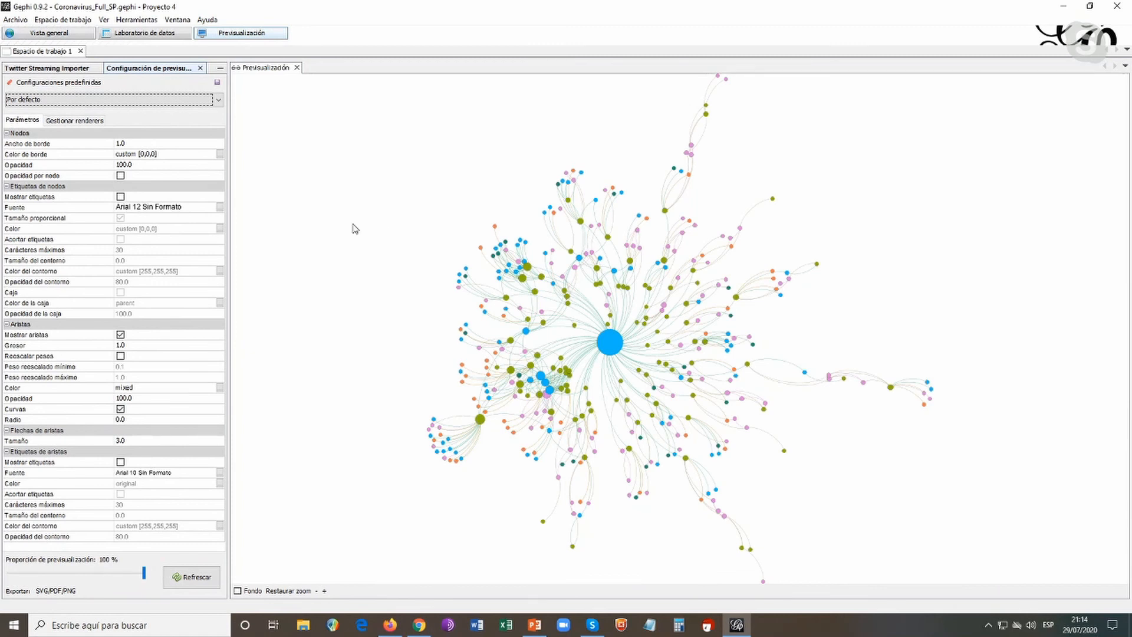
Try enabling node labels in the preview and look through the available preset configurations
{"action": "left_click", "coordinate": [121, 197]}
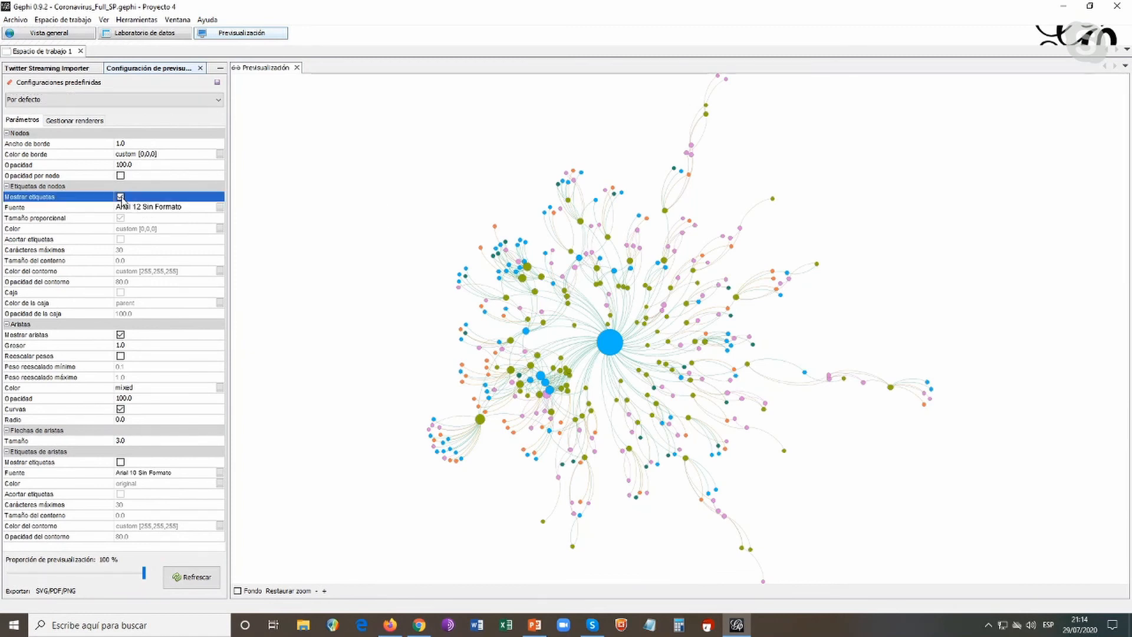
{"action": "left_click", "coordinate": [121, 197]}
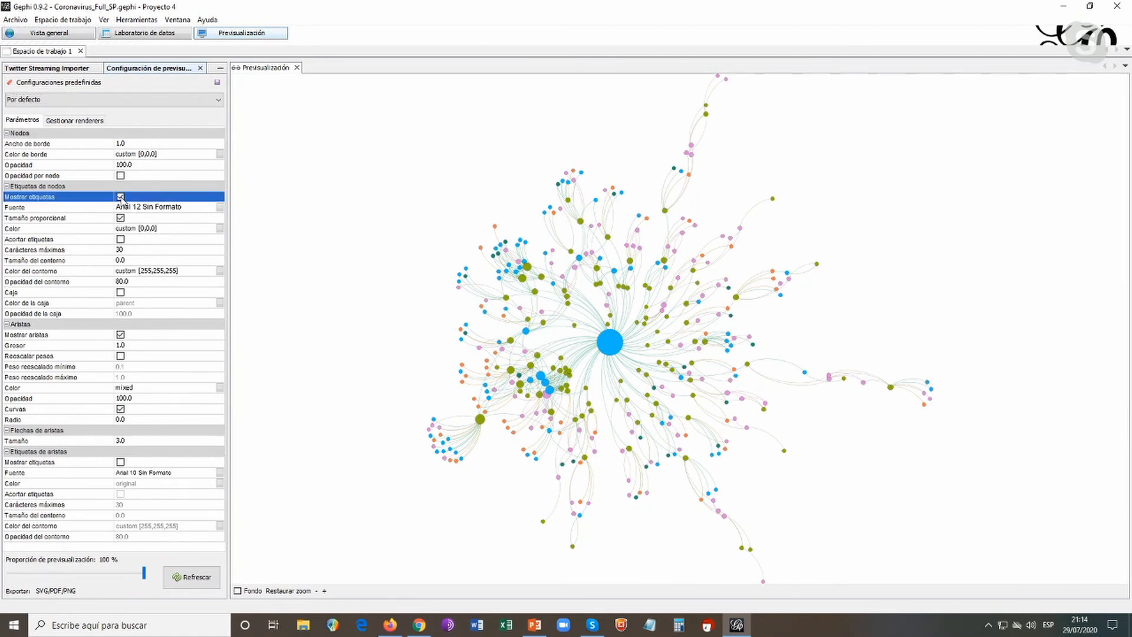
{"action": "left_click", "coordinate": [219, 102]}
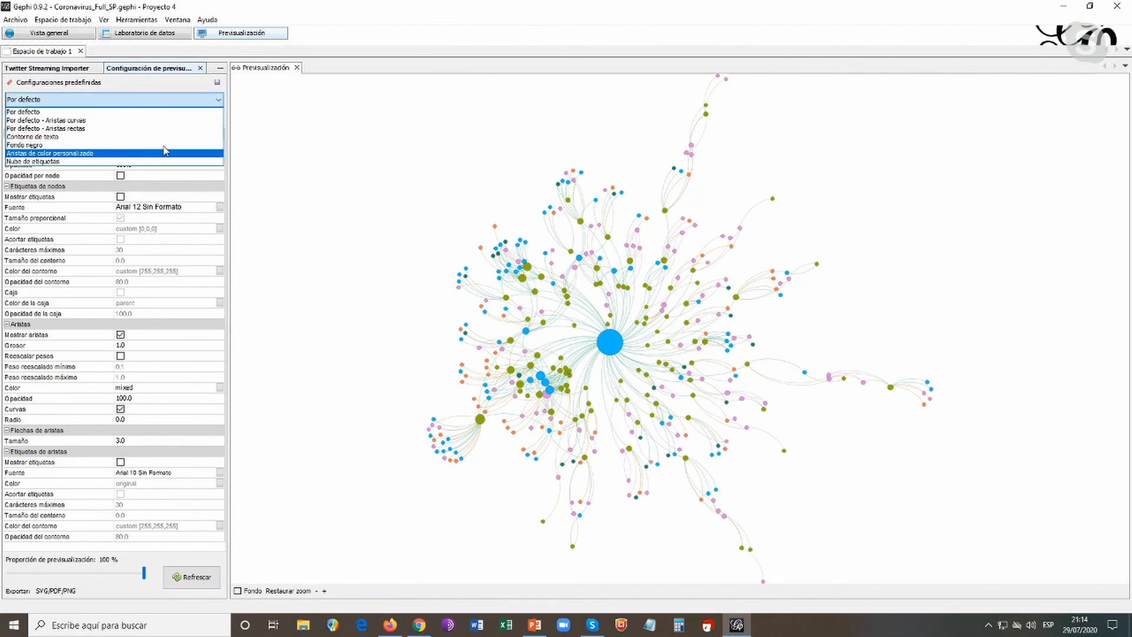
{"action": "left_click", "coordinate": [219, 103]}
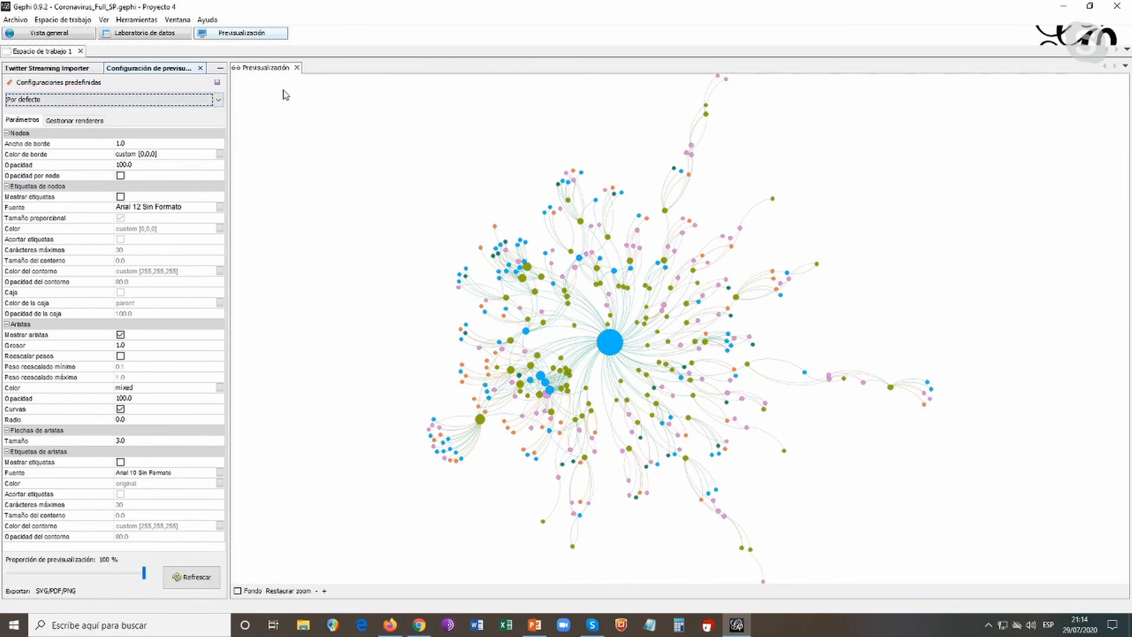
Show the nodes table in the data laboratory and clear its Id filter text
{"action": "left_click", "coordinate": [51, 36]}
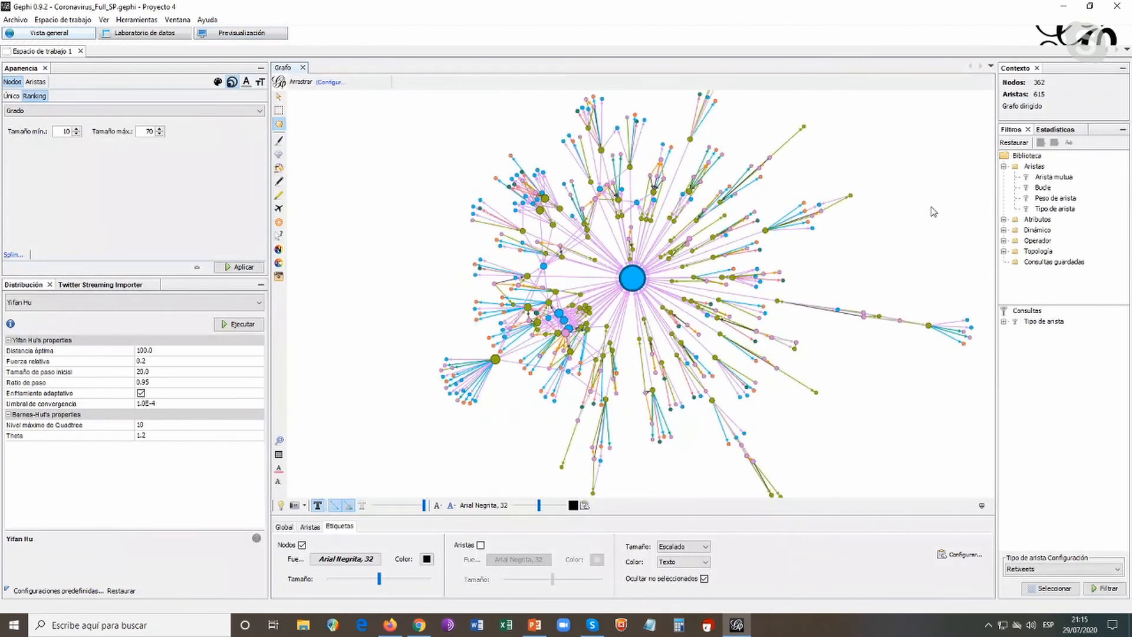
{"action": "left_click", "coordinate": [148, 36]}
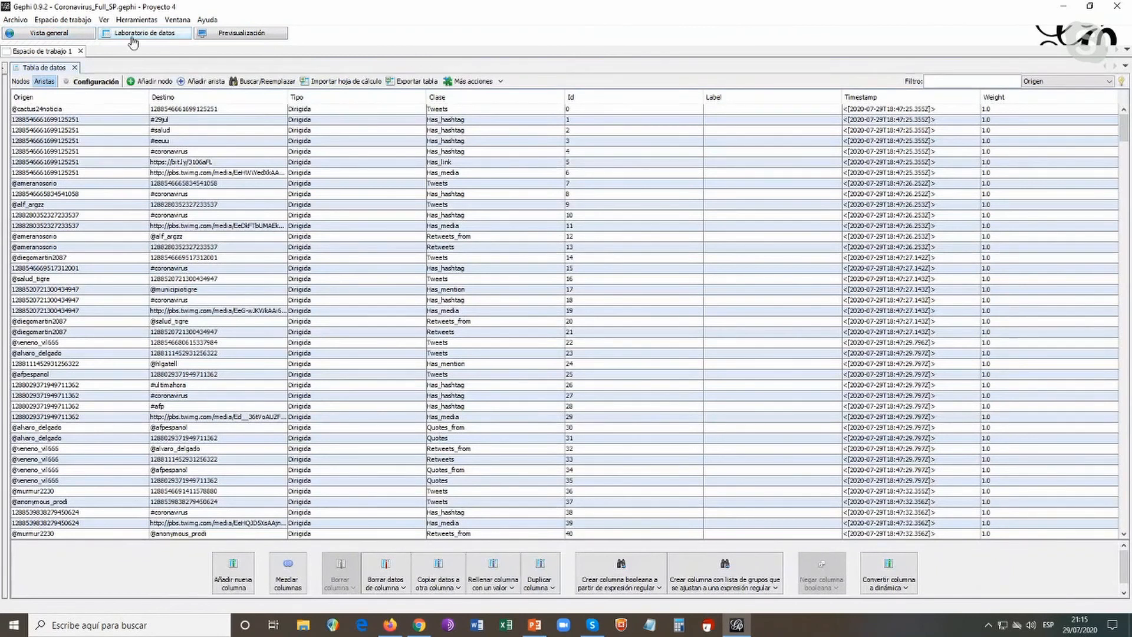
{"action": "left_click", "coordinate": [20, 81]}
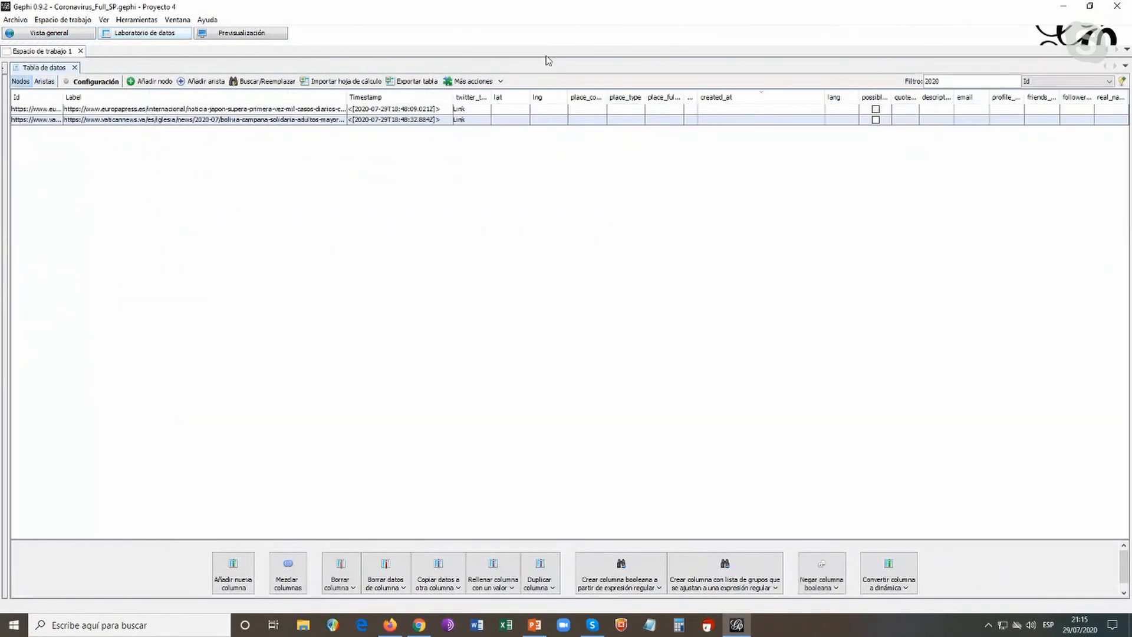
{"action": "left_click_drag", "start_coordinate": [979, 82], "coordinate": [905, 83]}
{"action": "key", "text": "BackSpace"}
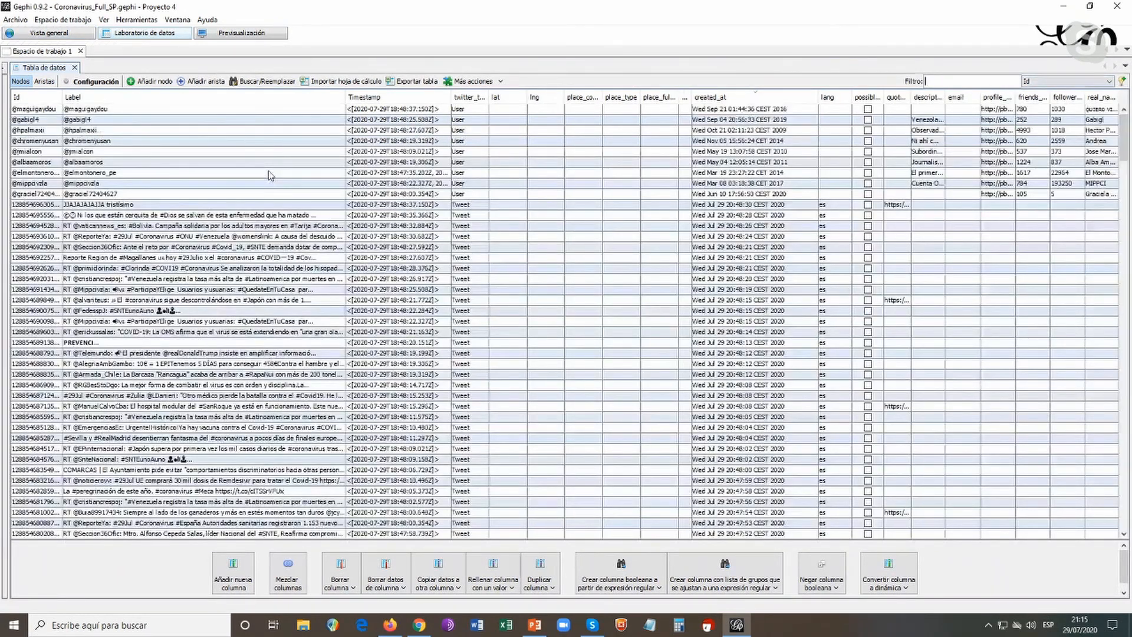
Sort the nodes table by twitter_type and widen that column
{"action": "left_click", "coordinate": [43, 85]}
{"action": "left_click", "coordinate": [477, 100]}
{"action": "left_click_drag", "start_coordinate": [488, 97], "coordinate": [558, 96]}
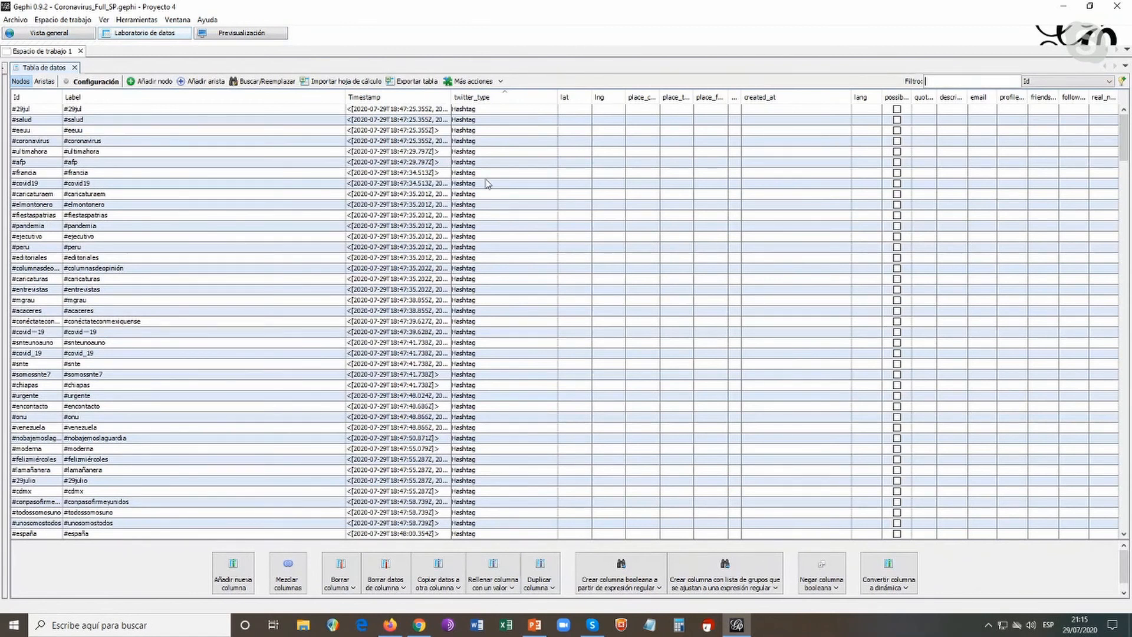
Examine the nodes table grouped by Twitter type, going through the hashtags, links, media and tweets down to the users
{"action": "scroll", "coordinate": [497, 157], "scroll_direction": "down", "scroll_amount": 20}
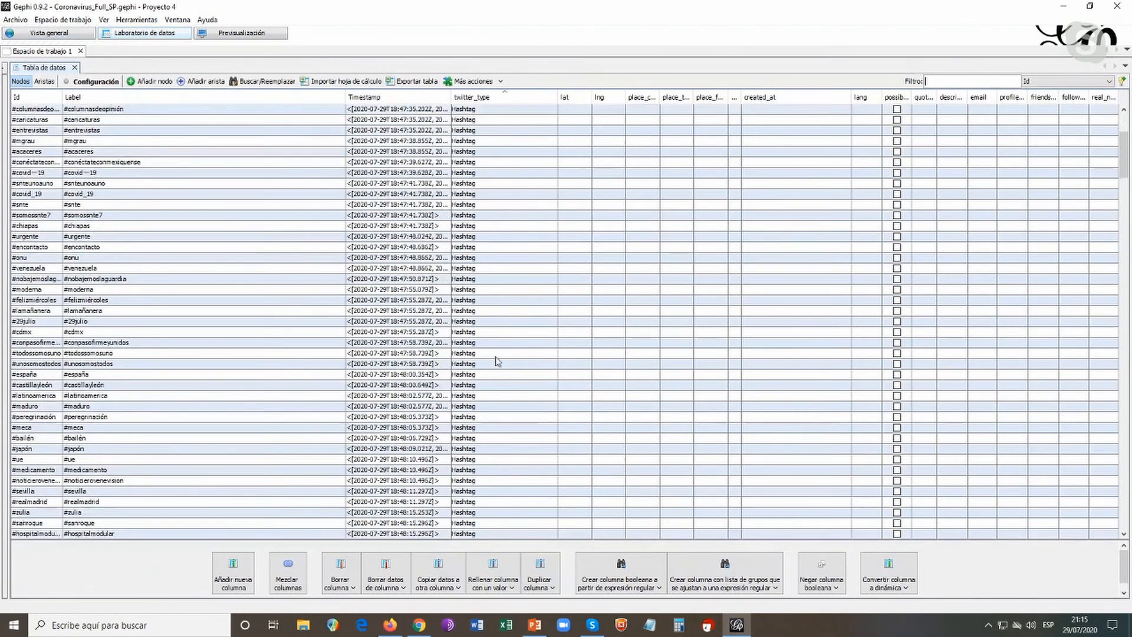
{"action": "scroll", "coordinate": [500, 357], "scroll_direction": "up", "scroll_amount": 6}
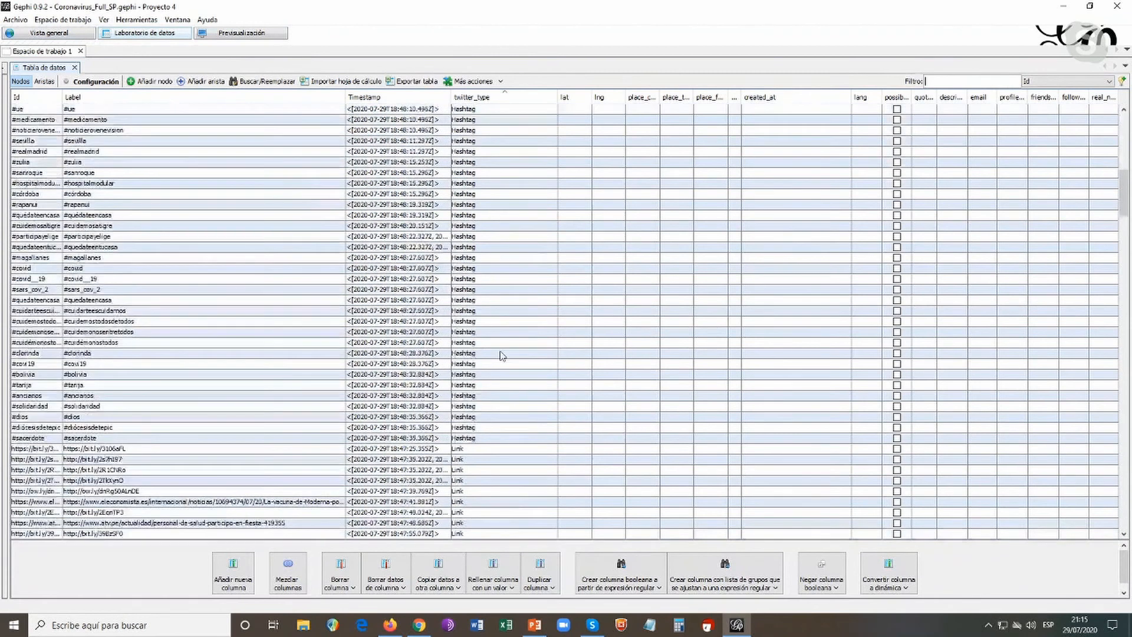
{"action": "scroll", "coordinate": [251, 287], "scroll_direction": "down", "scroll_amount": 9}
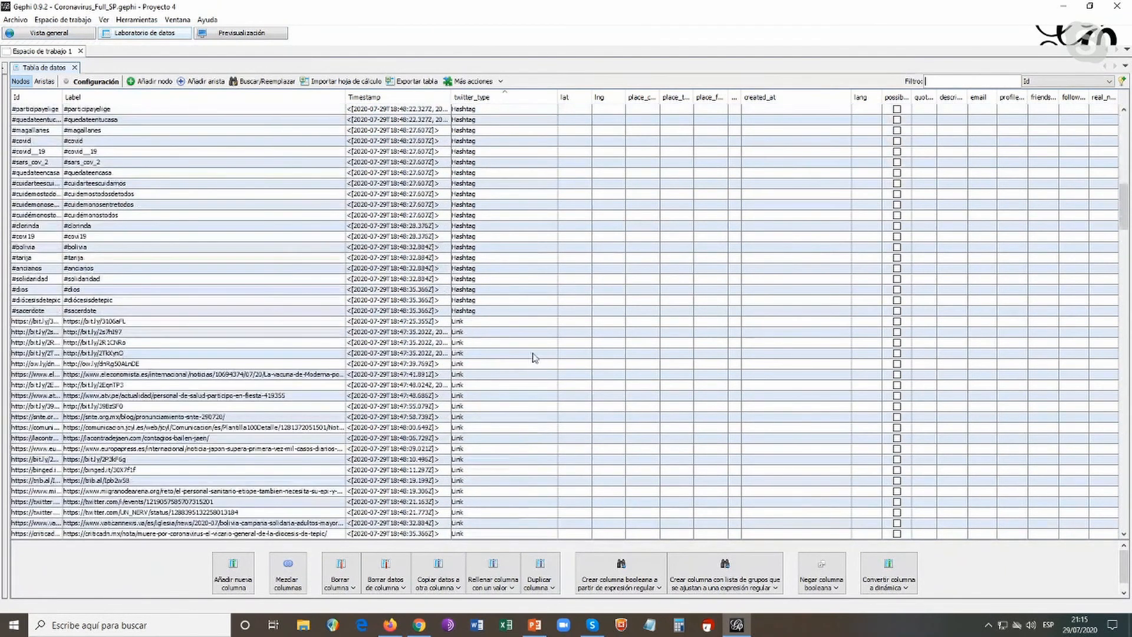
{"action": "scroll", "coordinate": [525, 382], "scroll_direction": "down", "scroll_amount": 10}
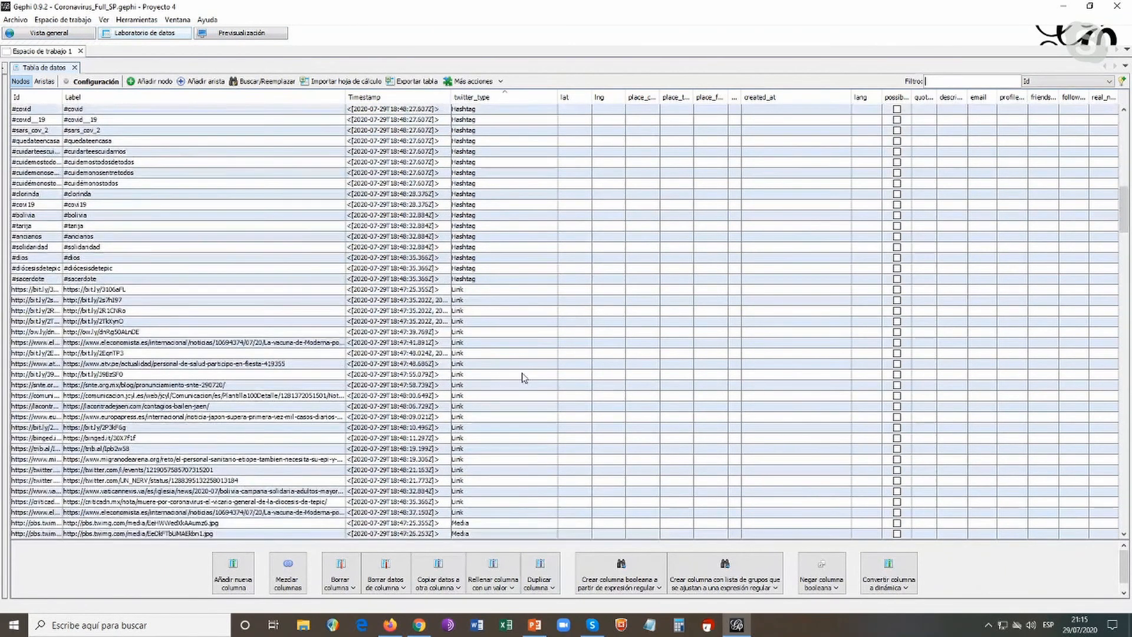
{"action": "scroll", "coordinate": [525, 373], "scroll_direction": "down", "scroll_amount": 15}
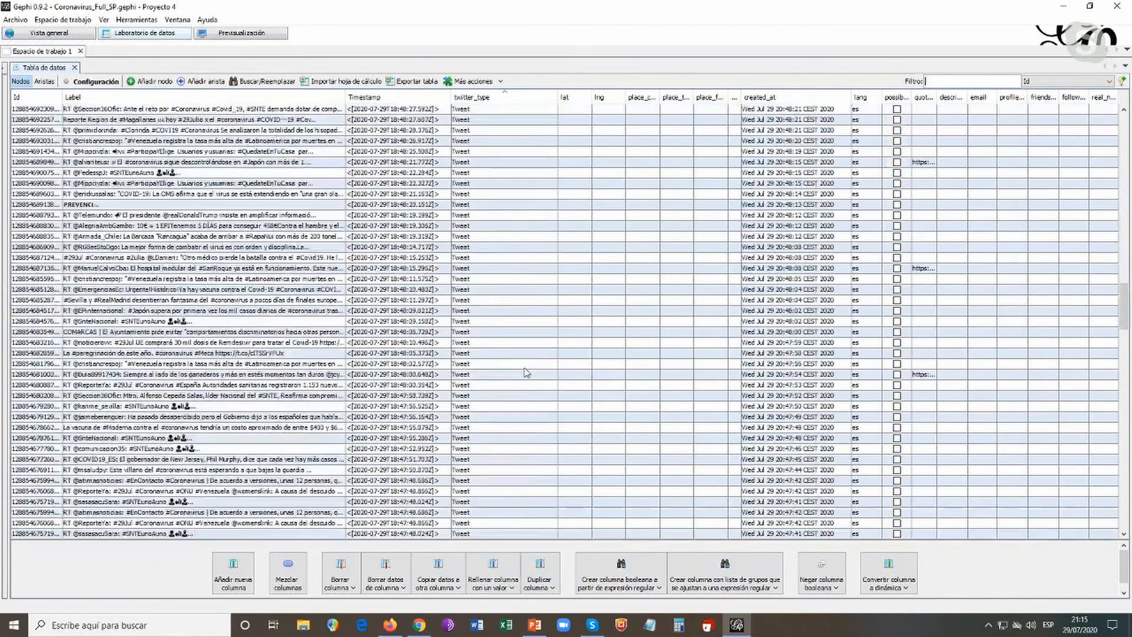
{"action": "scroll", "coordinate": [525, 369], "scroll_direction": "down", "scroll_amount": 15}
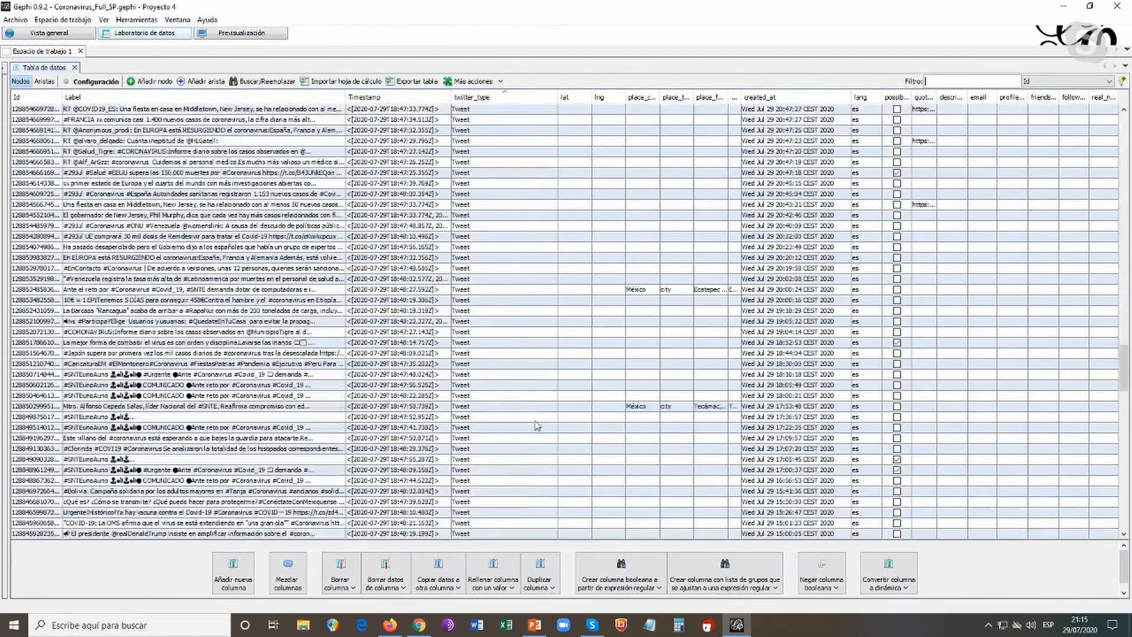
{"action": "scroll", "coordinate": [537, 425], "scroll_direction": "down", "scroll_amount": 15}
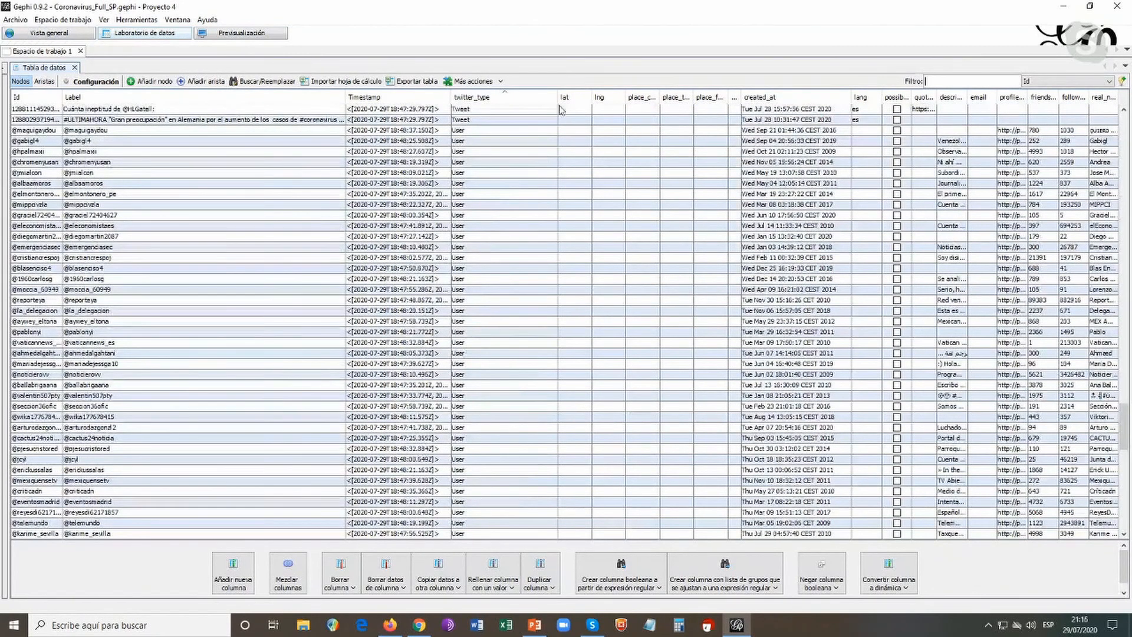
Narrow the twitter_type column, widen created_at, and inspect the creation dates of two user accounts created in 2020
{"action": "left_click_drag", "start_coordinate": [557, 96], "coordinate": [498, 95]}
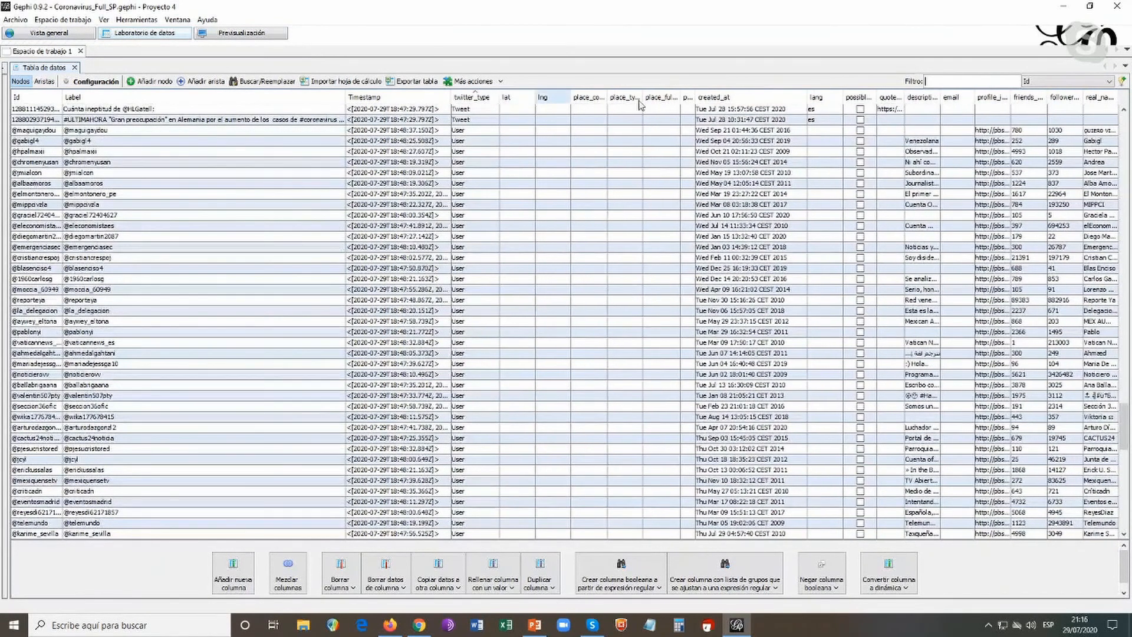
{"action": "left_click_drag", "start_coordinate": [806, 96], "coordinate": [824, 96]}
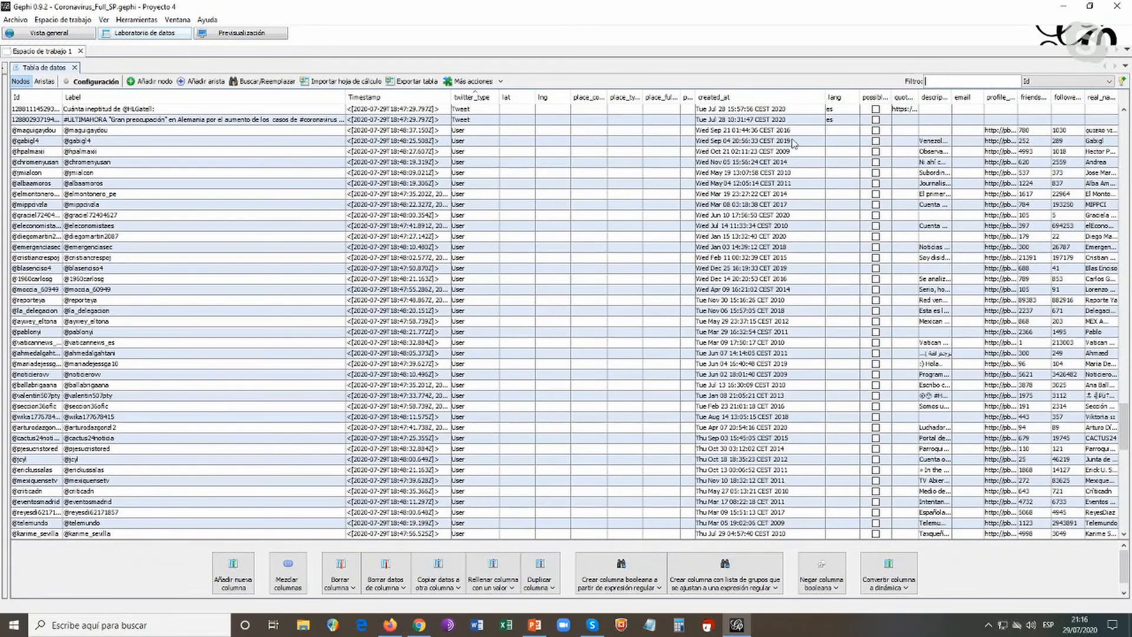
{"action": "left_click", "coordinate": [784, 237]}
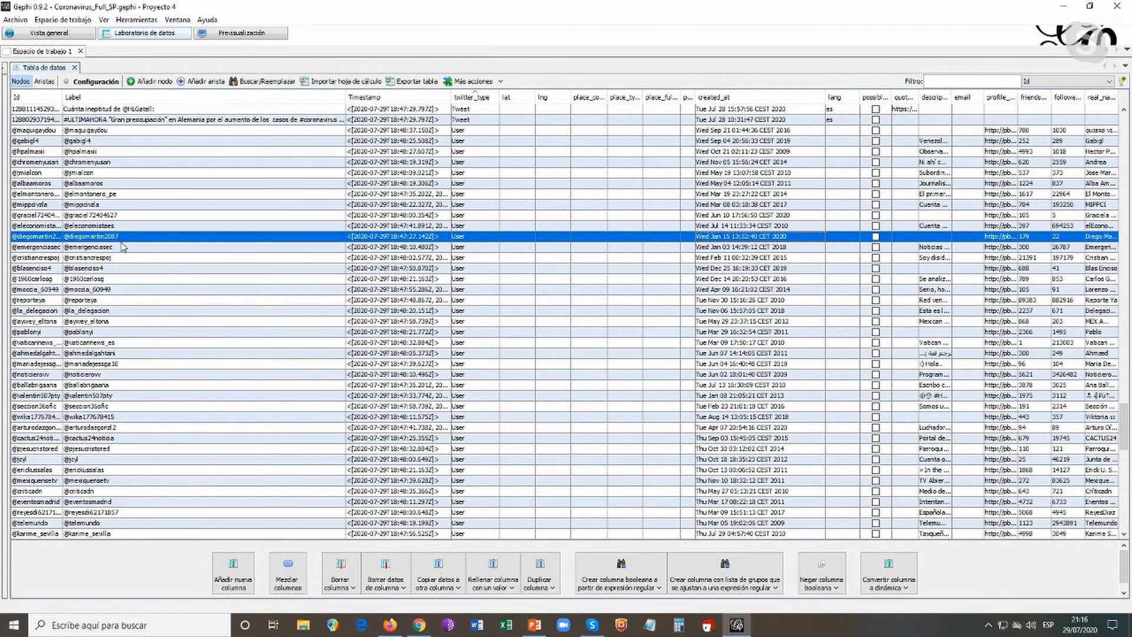
{"action": "left_click", "coordinate": [784, 216]}
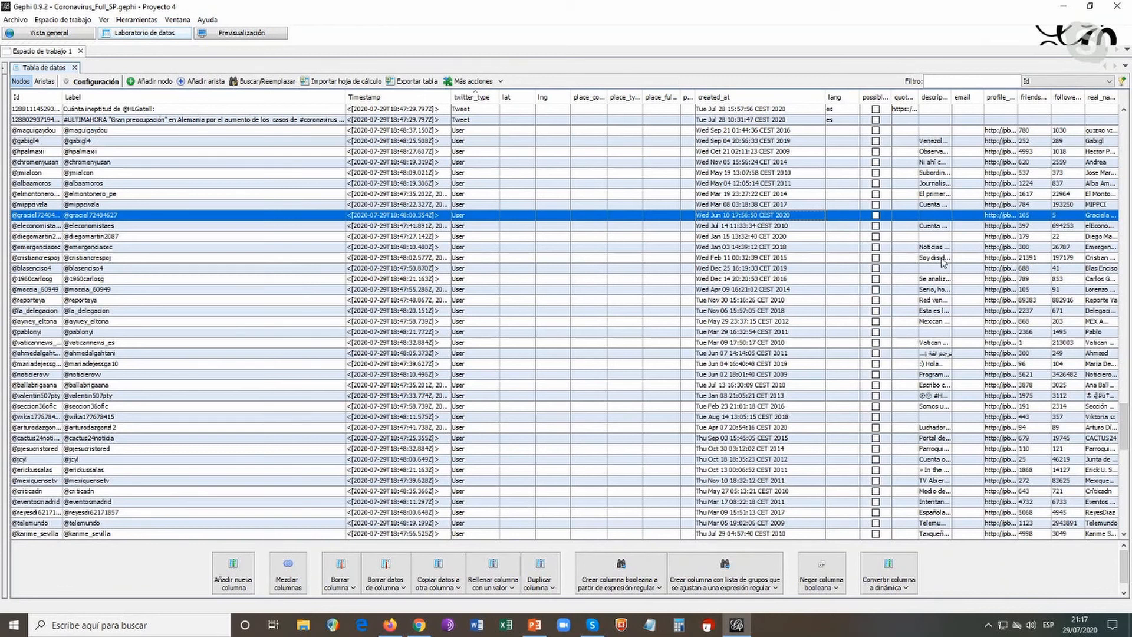
Return to the network overview, switch to the PowerPoint presentation and maximize its window
{"action": "left_click", "coordinate": [37, 36]}
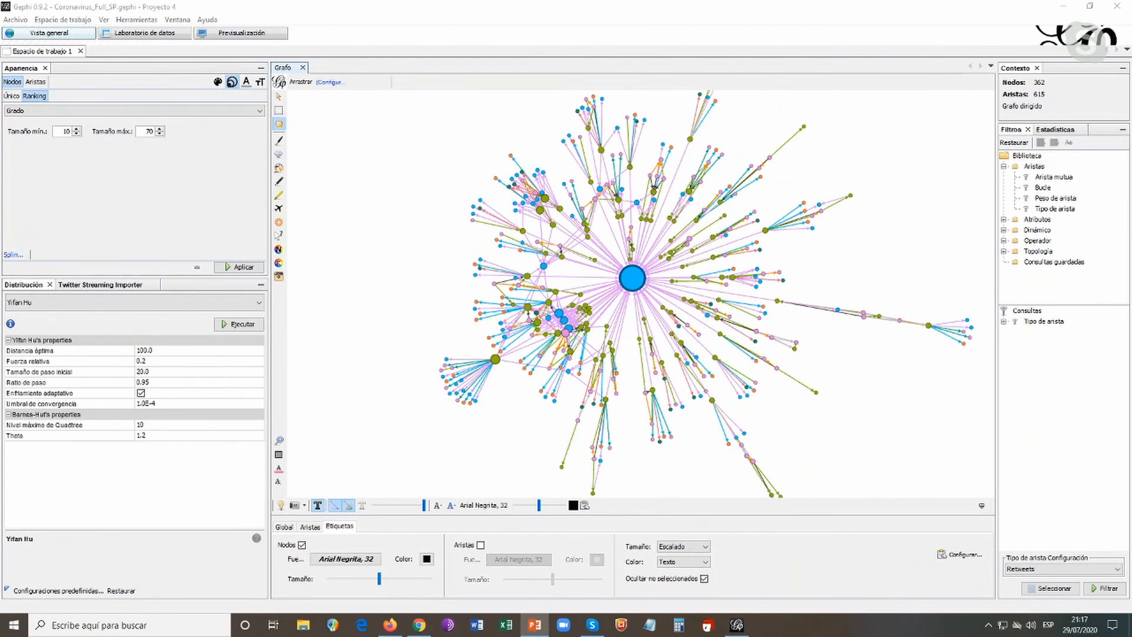
{"action": "left_click_drag", "start_coordinate": [1131, 105], "coordinate": [723, 172]}
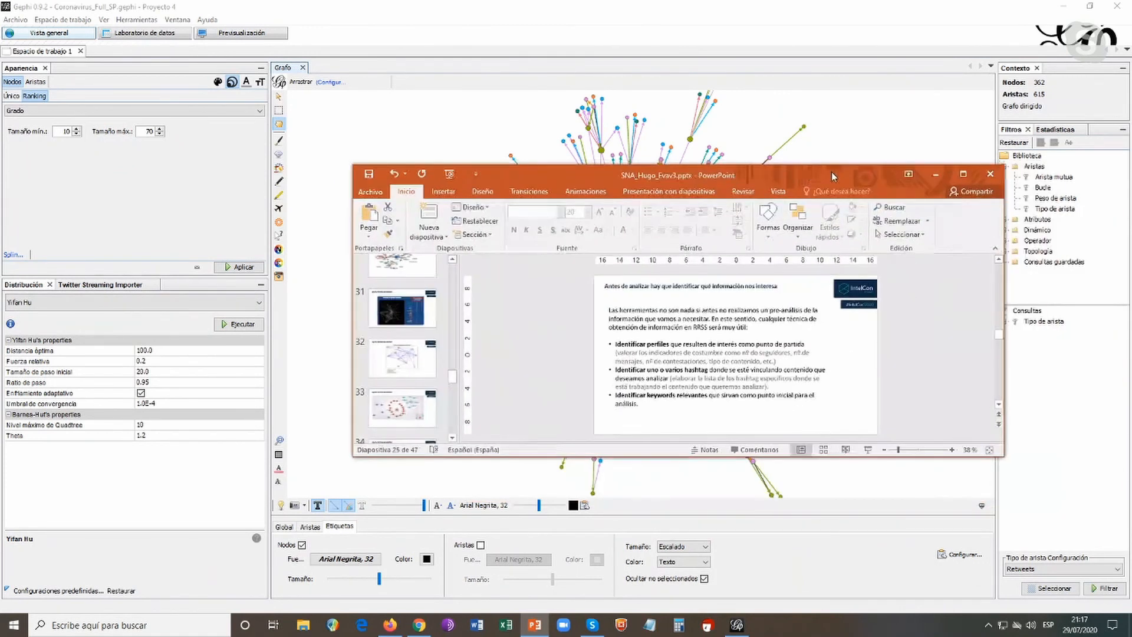
{"action": "left_click", "coordinate": [962, 175]}
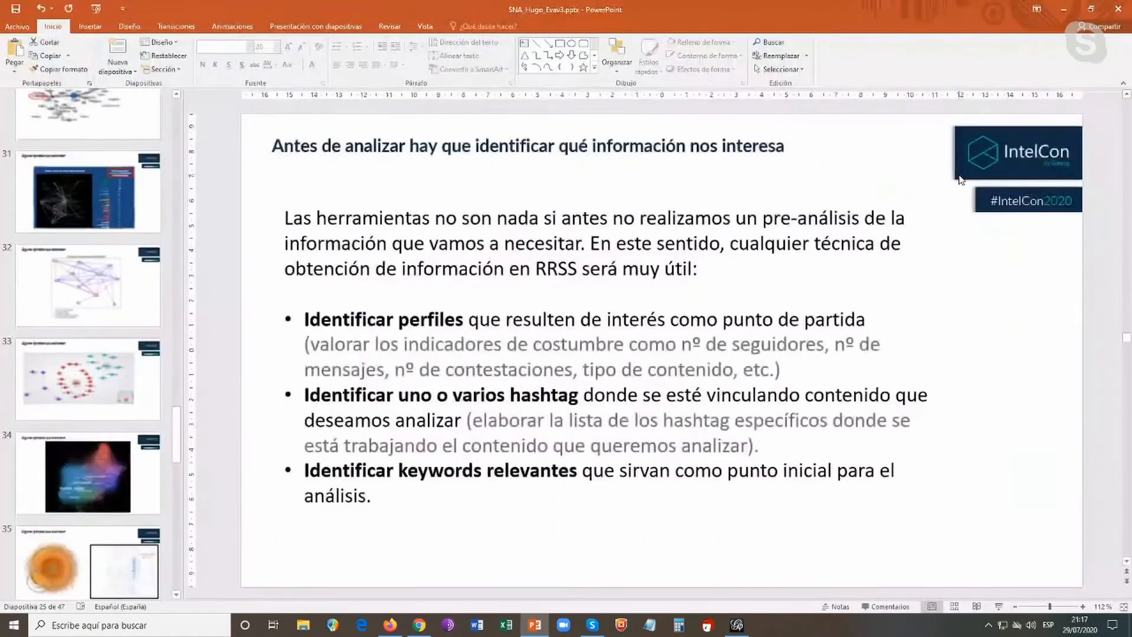